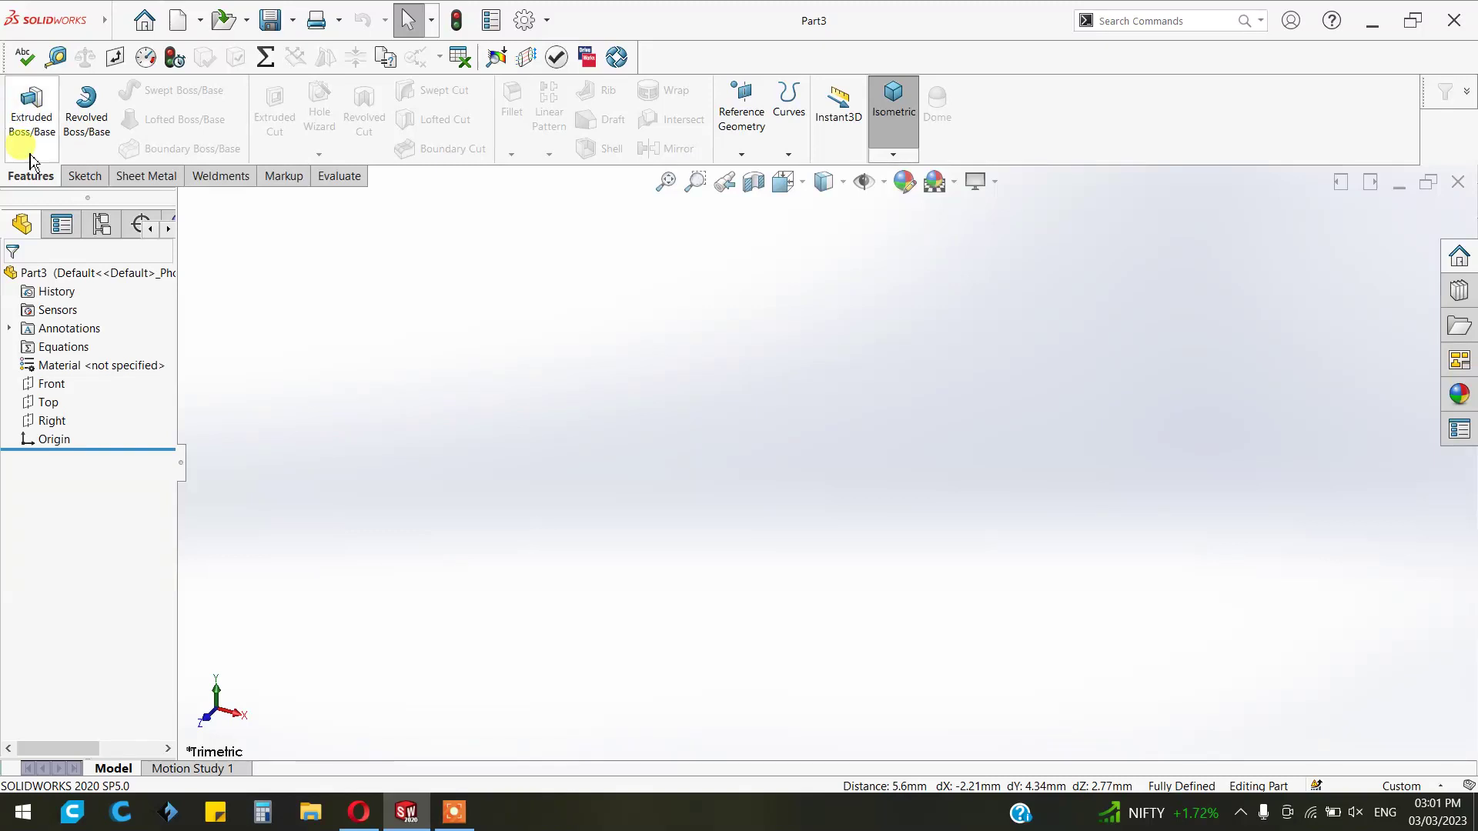
- Abandon the empty Top-plane sketch and open Sketch2 on the Front plane
{"action": "left_click", "coordinate": [23, 107]}
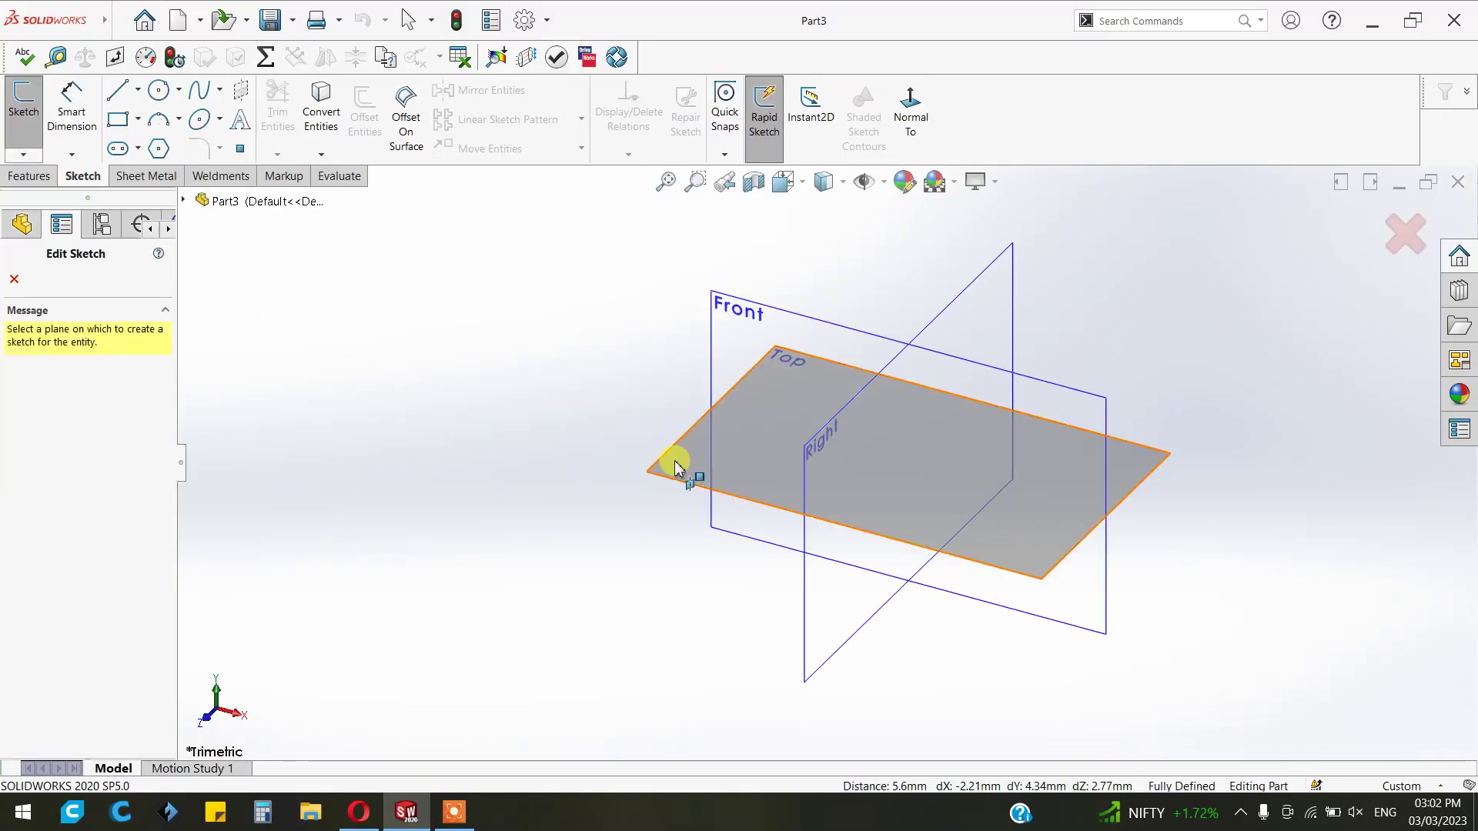
{"action": "left_click", "coordinate": [668, 460]}
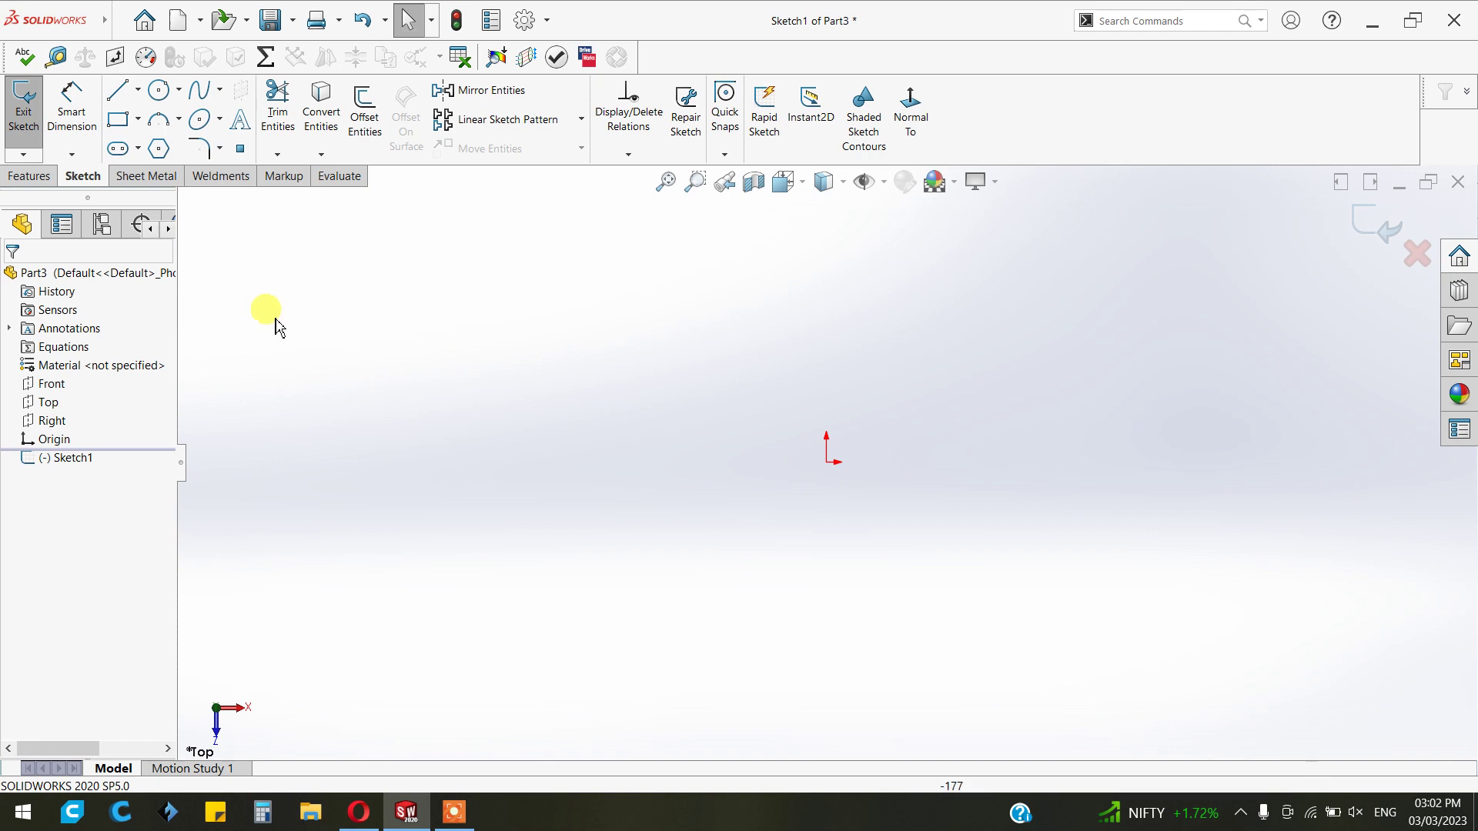
{"action": "left_click", "coordinate": [1416, 254]}
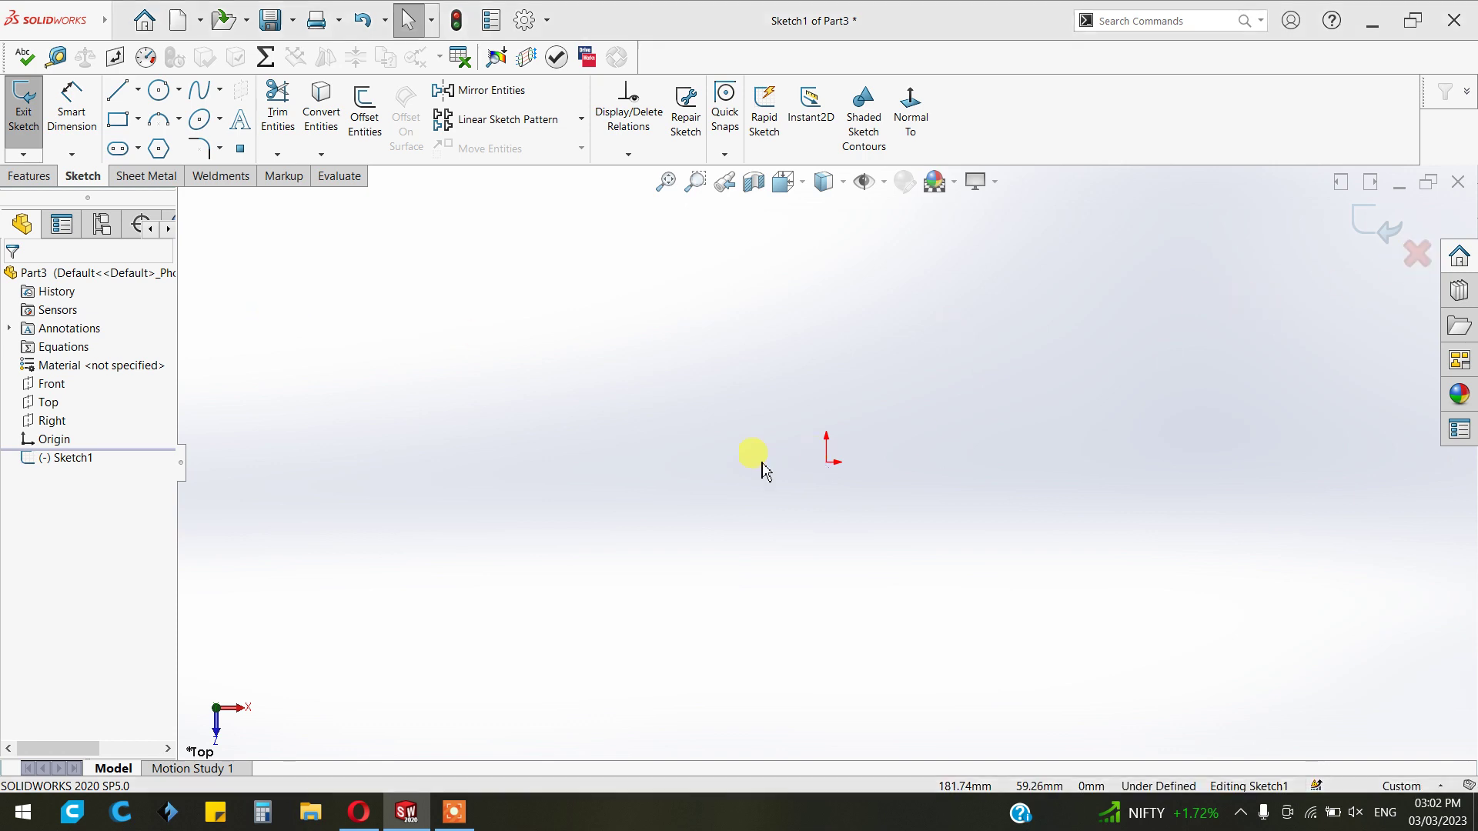
{"action": "left_click", "coordinate": [720, 422]}
{"action": "left_click", "coordinate": [51, 384]}
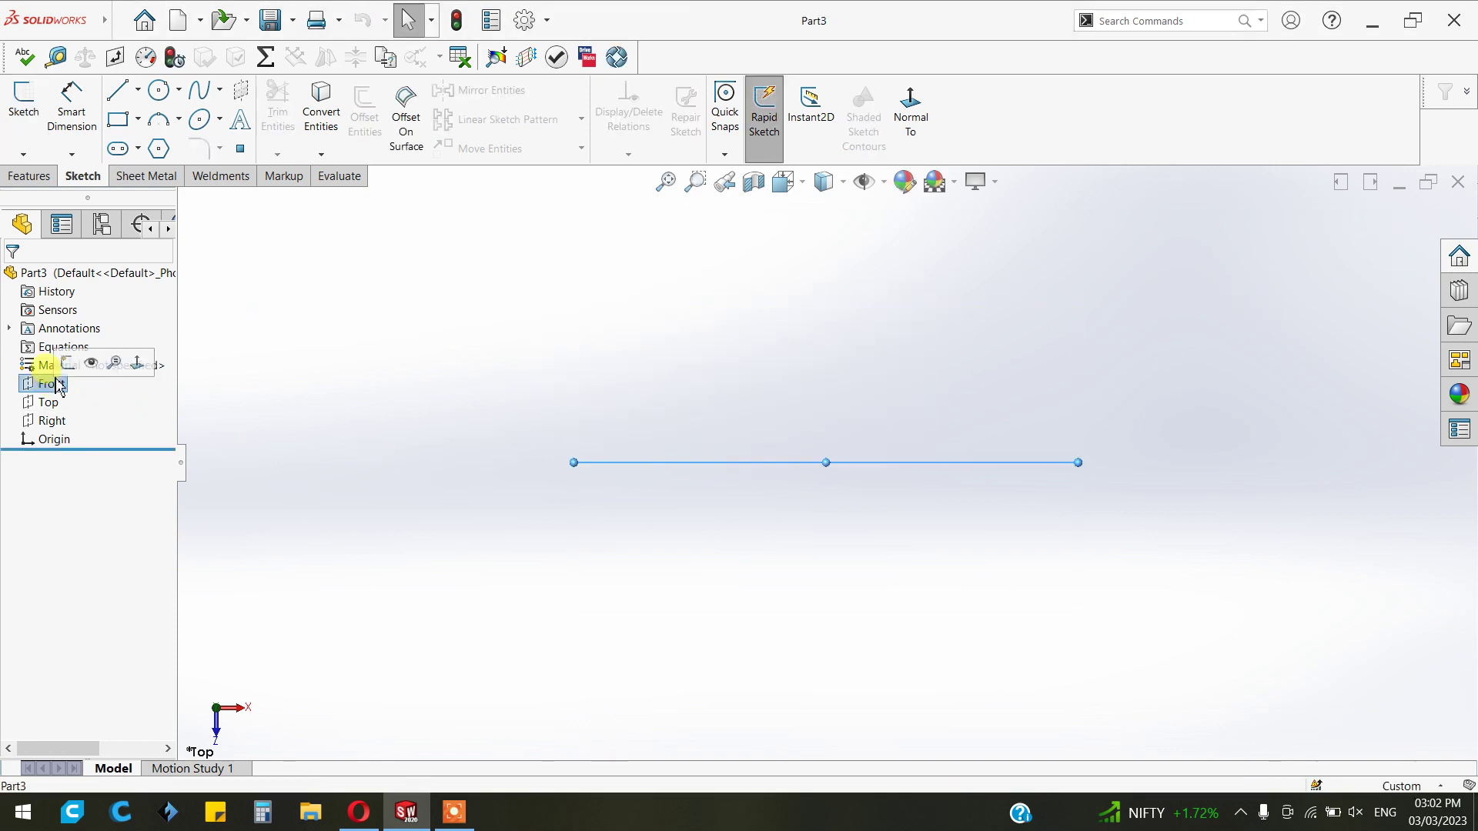
{"action": "left_click", "coordinate": [23, 100]}
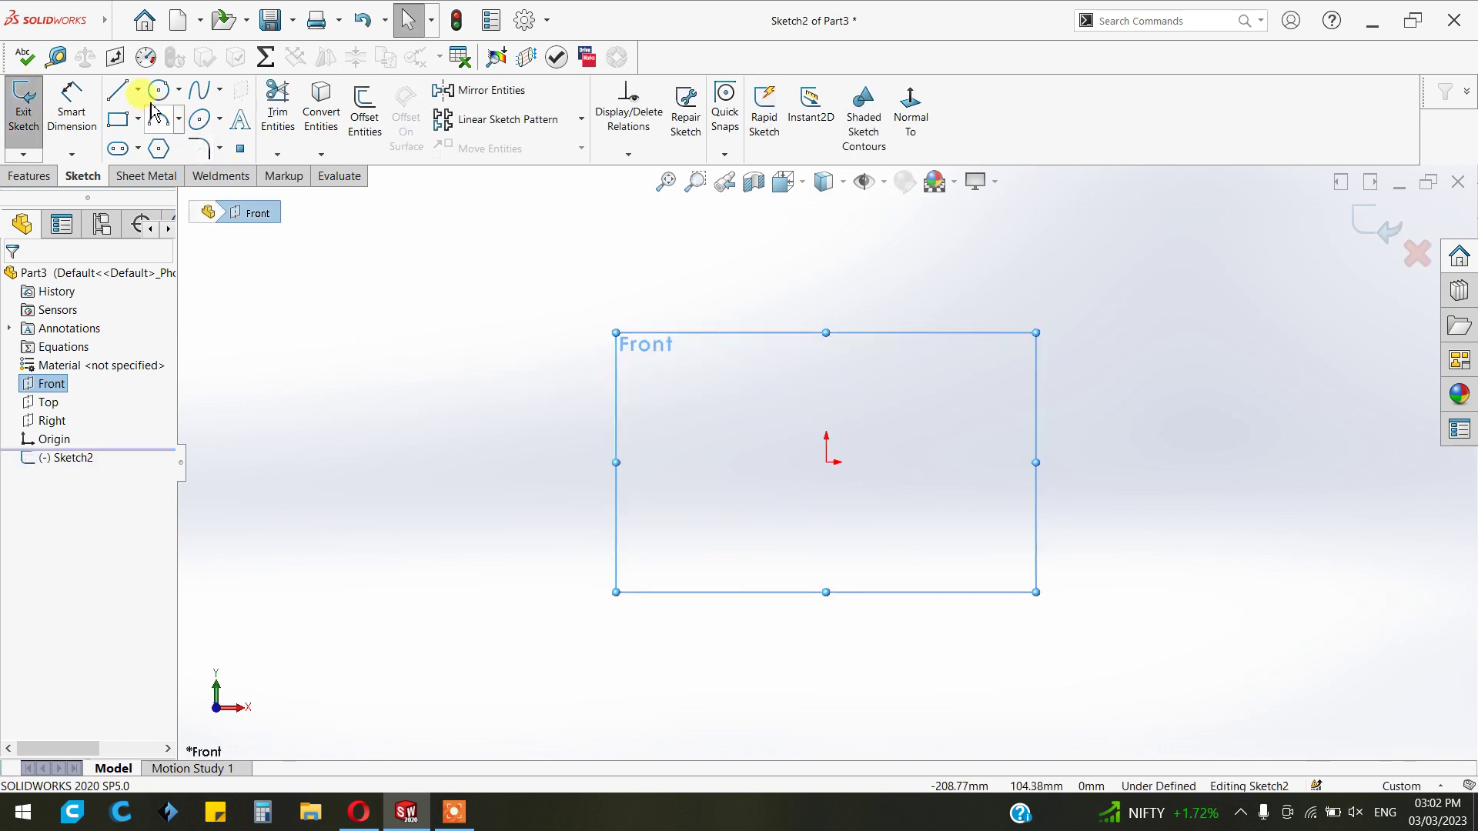
- Draw a horizontal line leftward from the origin
{"action": "left_click", "coordinate": [119, 90]}
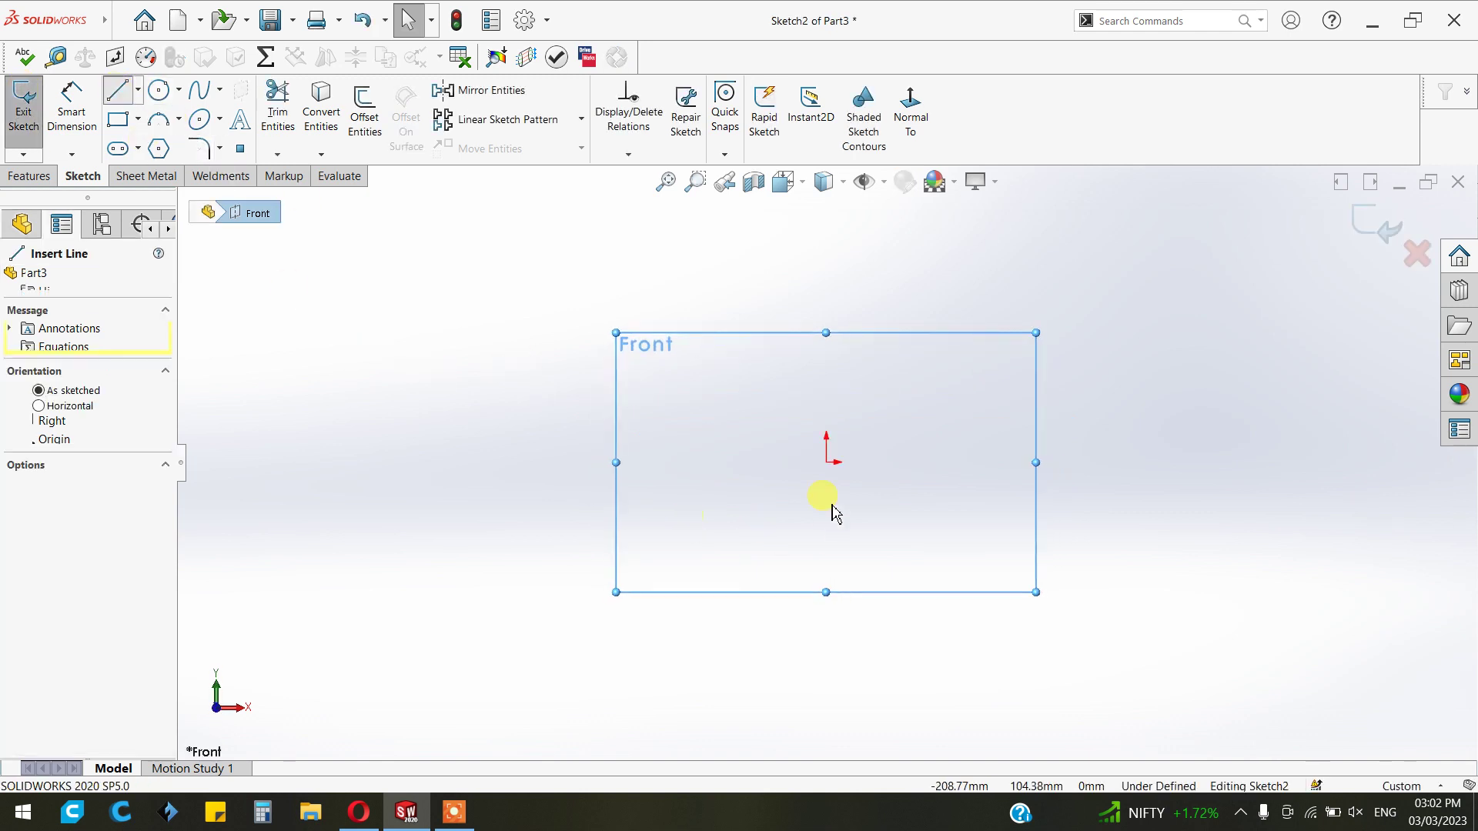
{"action": "left_click", "coordinate": [826, 462]}
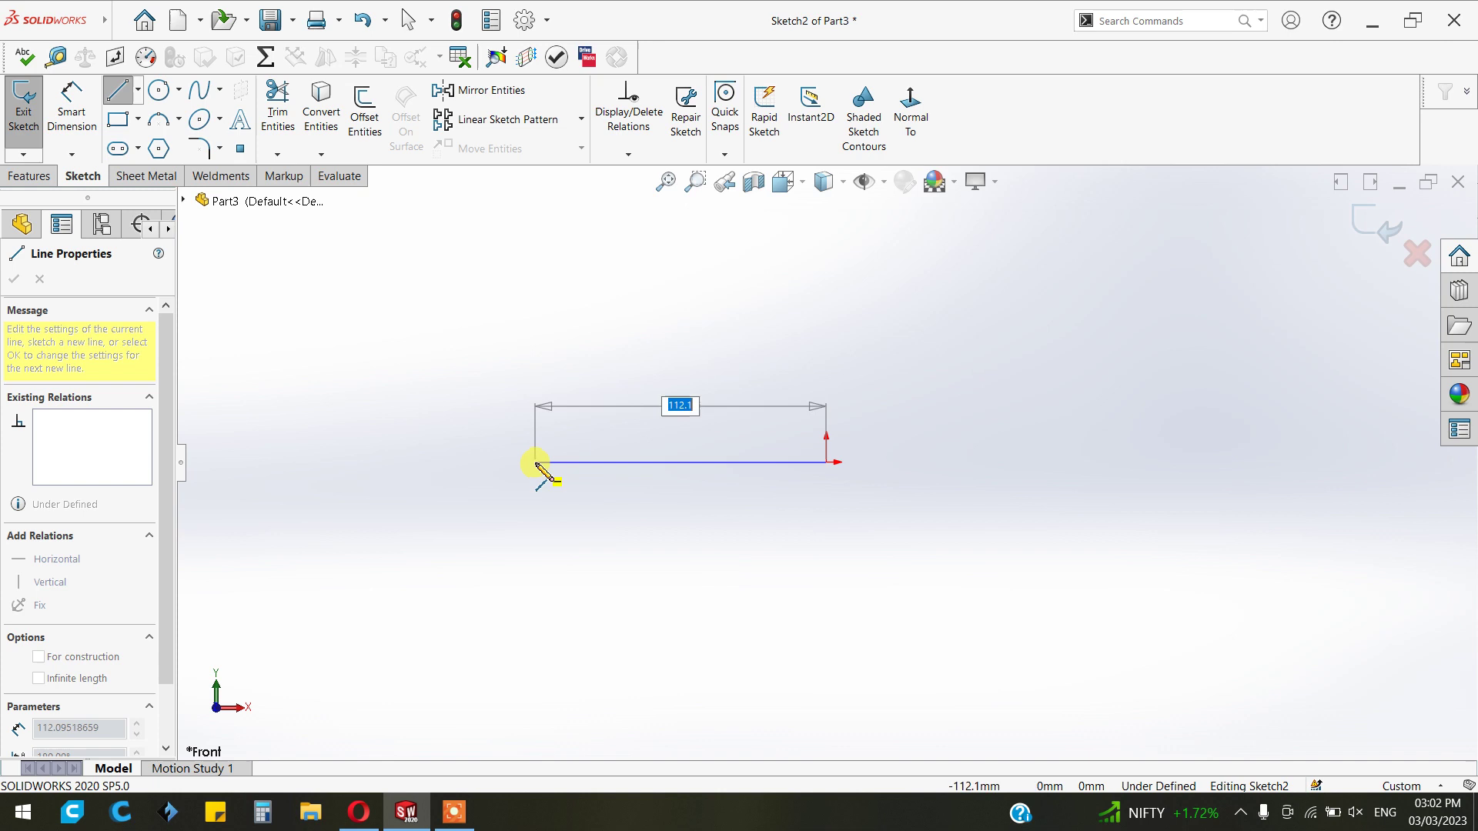
{"action": "left_click", "coordinate": [534, 463]}
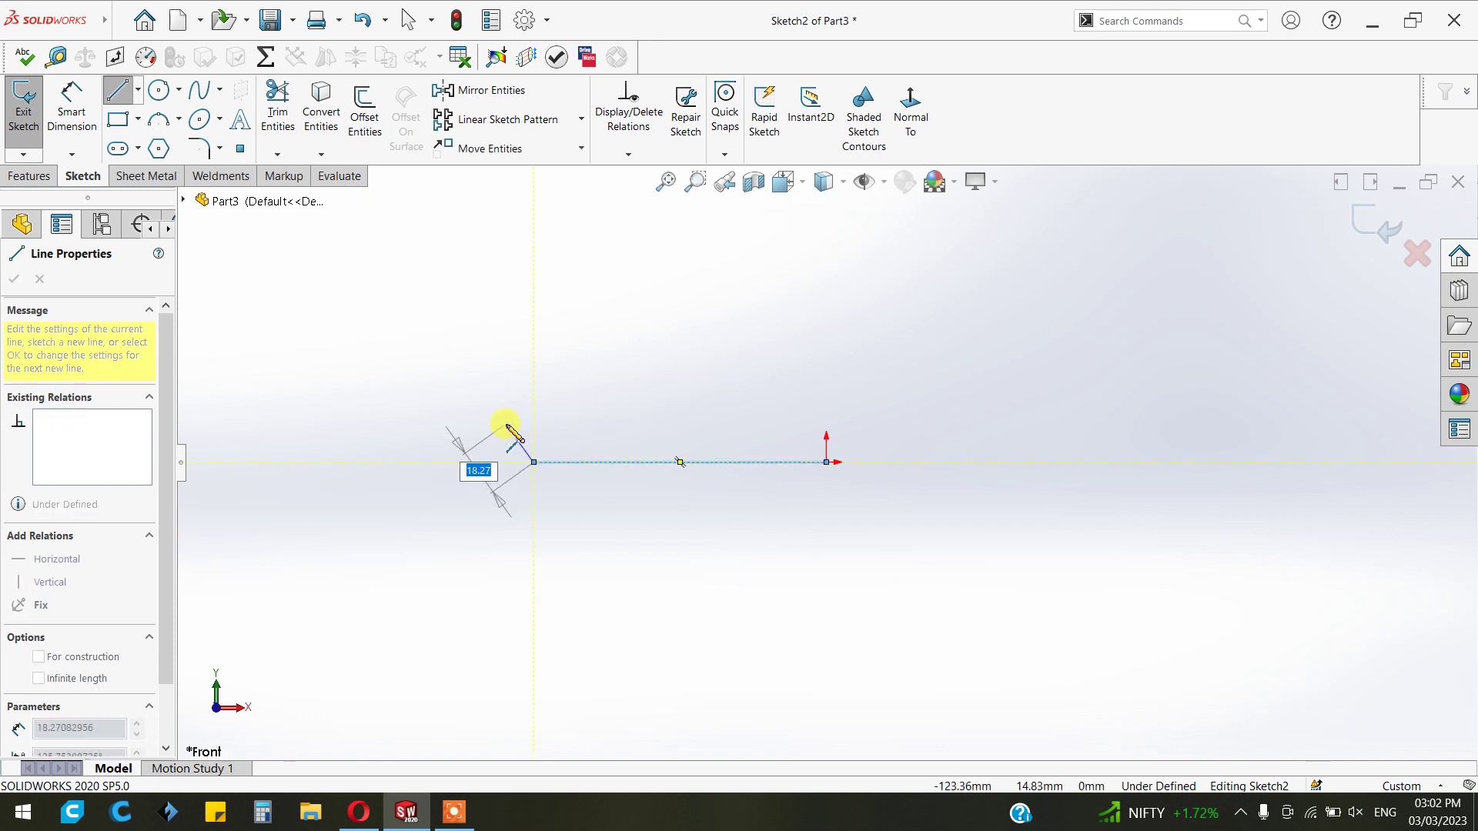
{"action": "left_click", "coordinate": [534, 462]}
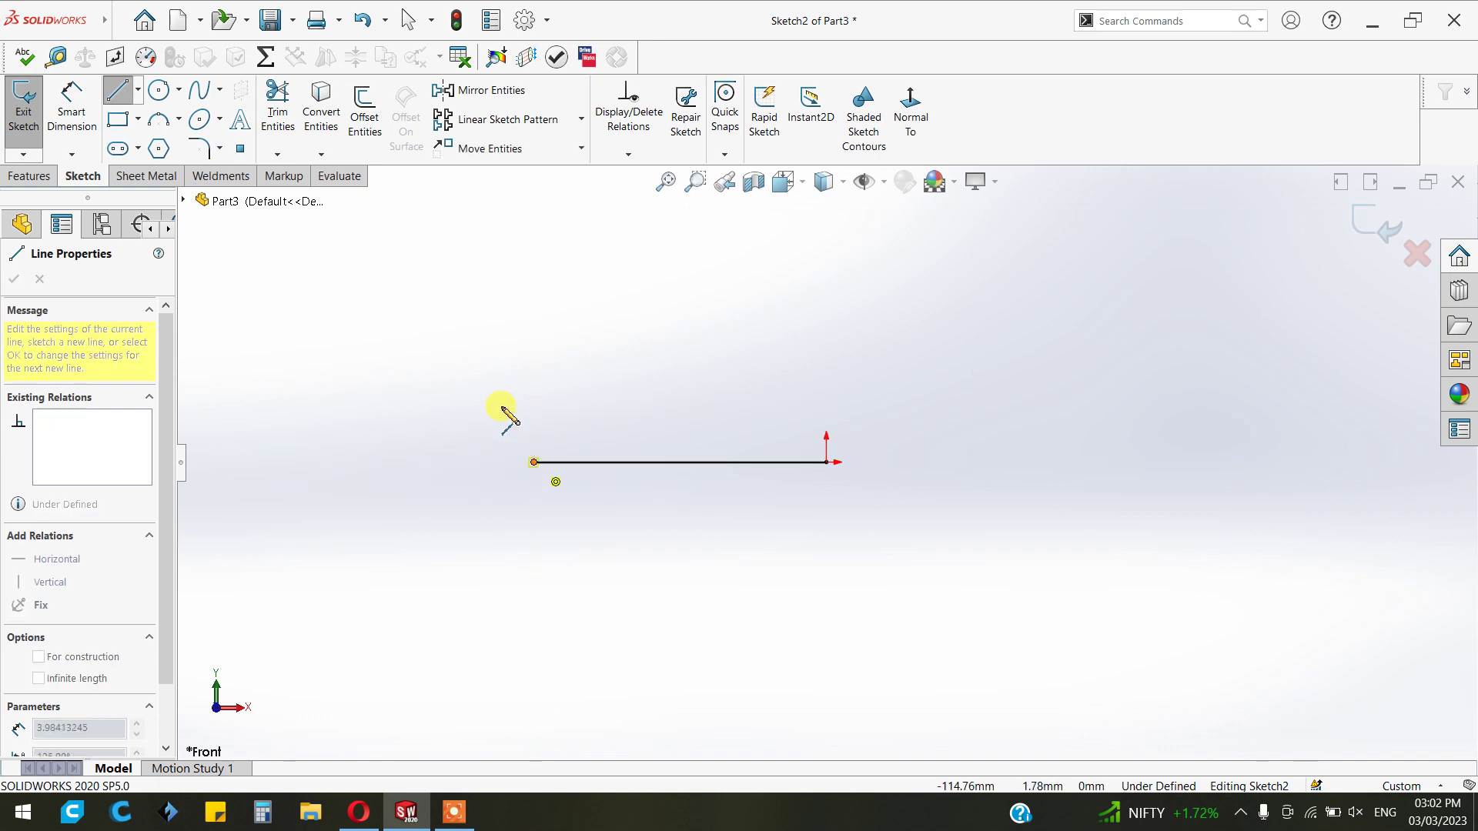
- Add a tangent arc rising to the upper left, then a small rim arc curling over
{"action": "key", "text": "a"}
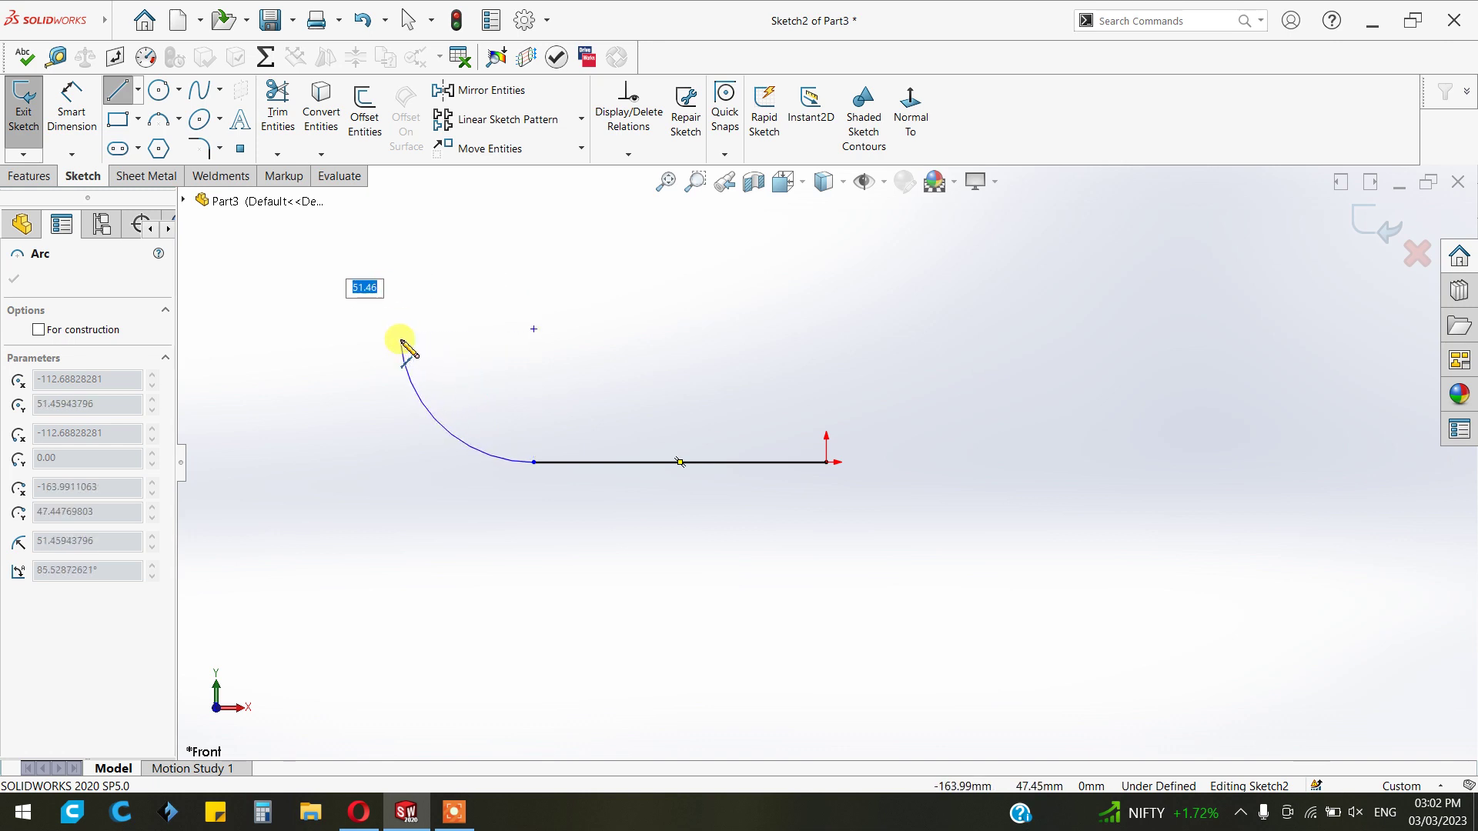
{"action": "left_click", "coordinate": [400, 339]}
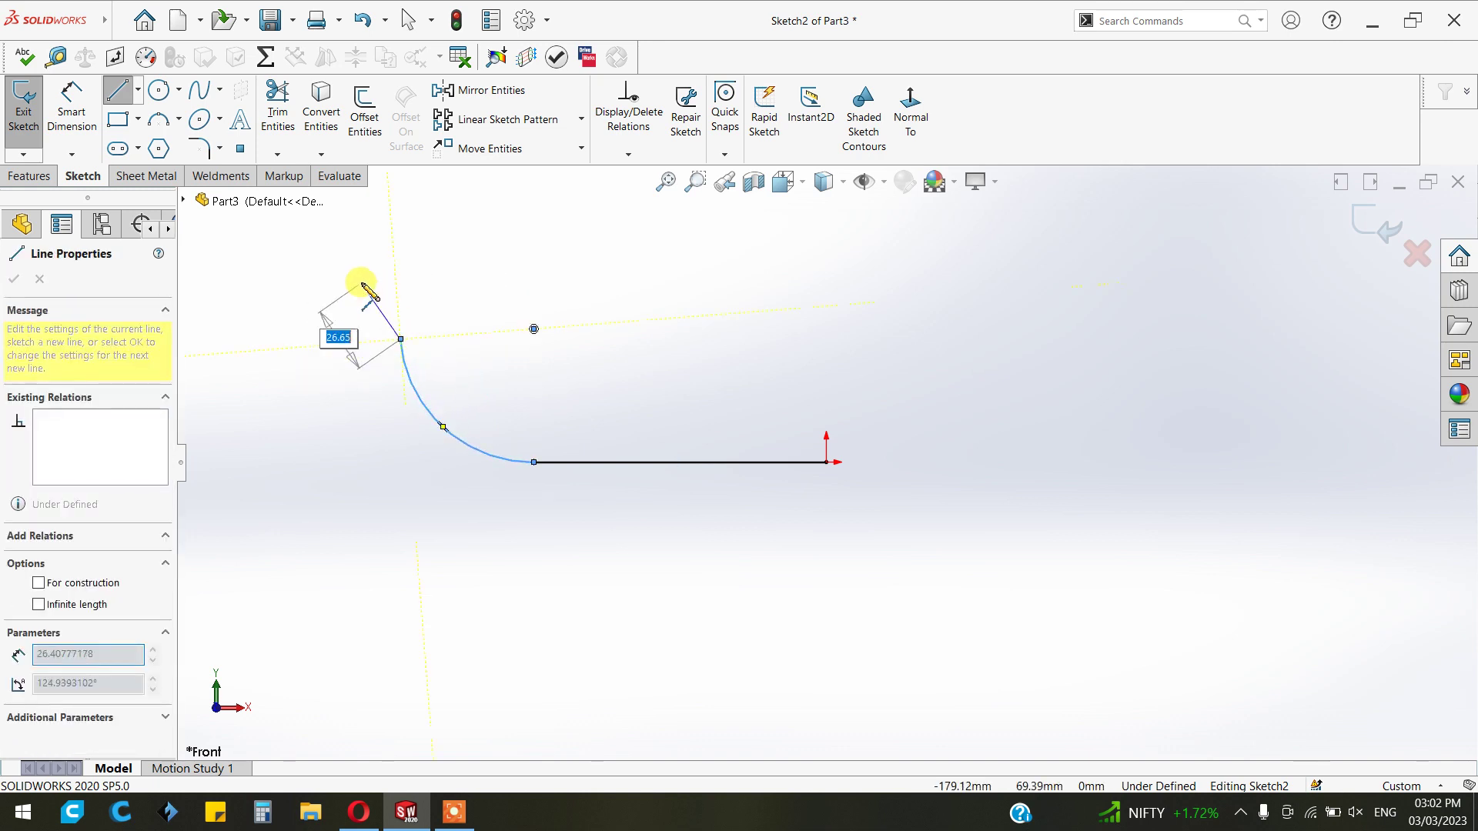
{"action": "left_click", "coordinate": [399, 341]}
{"action": "key", "text": "a"}
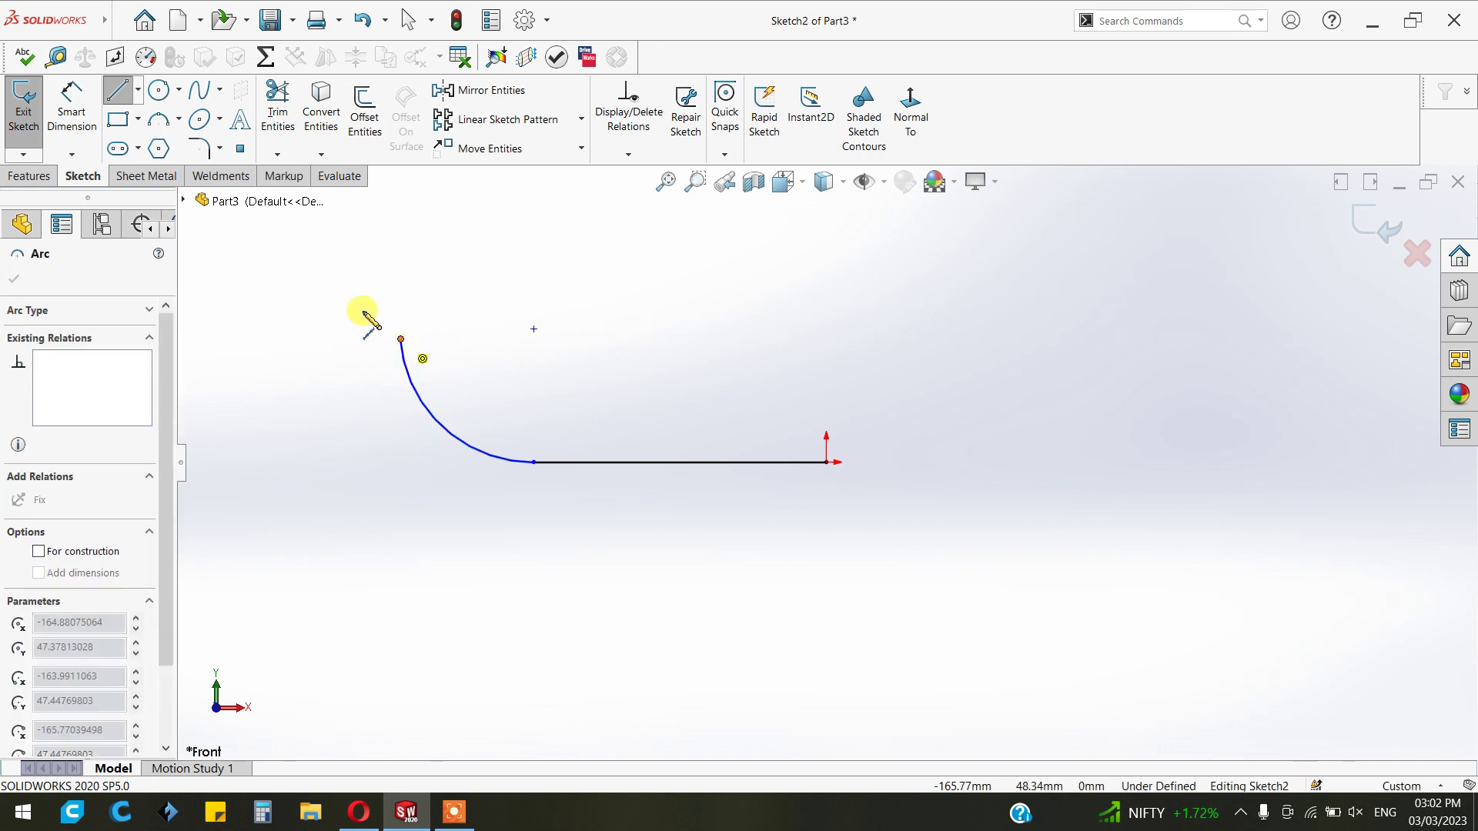
{"action": "left_click", "coordinate": [335, 316]}
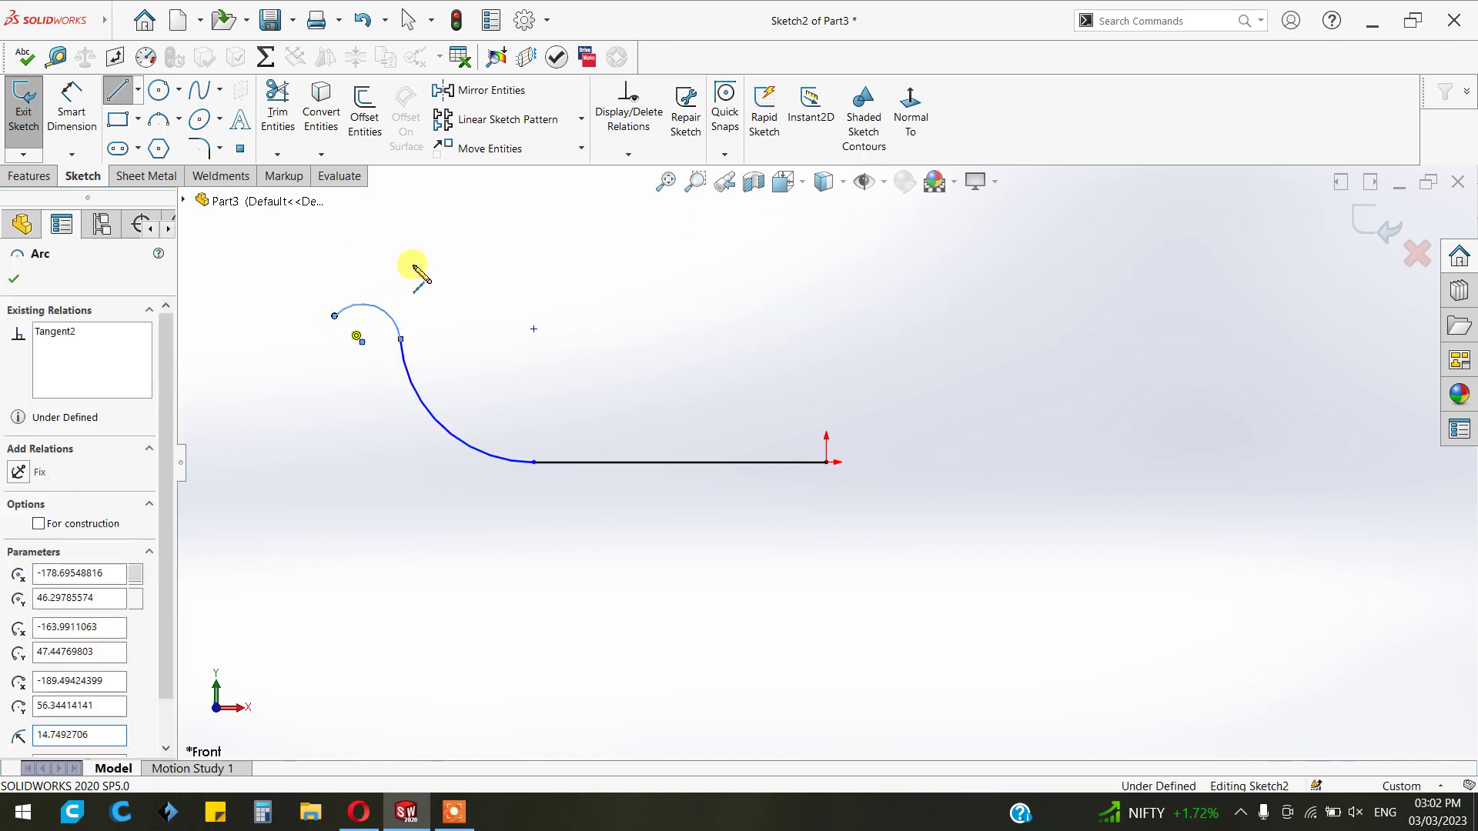
{"action": "right_click", "coordinate": [426, 281]}
{"action": "left_click", "coordinate": [428, 277]}
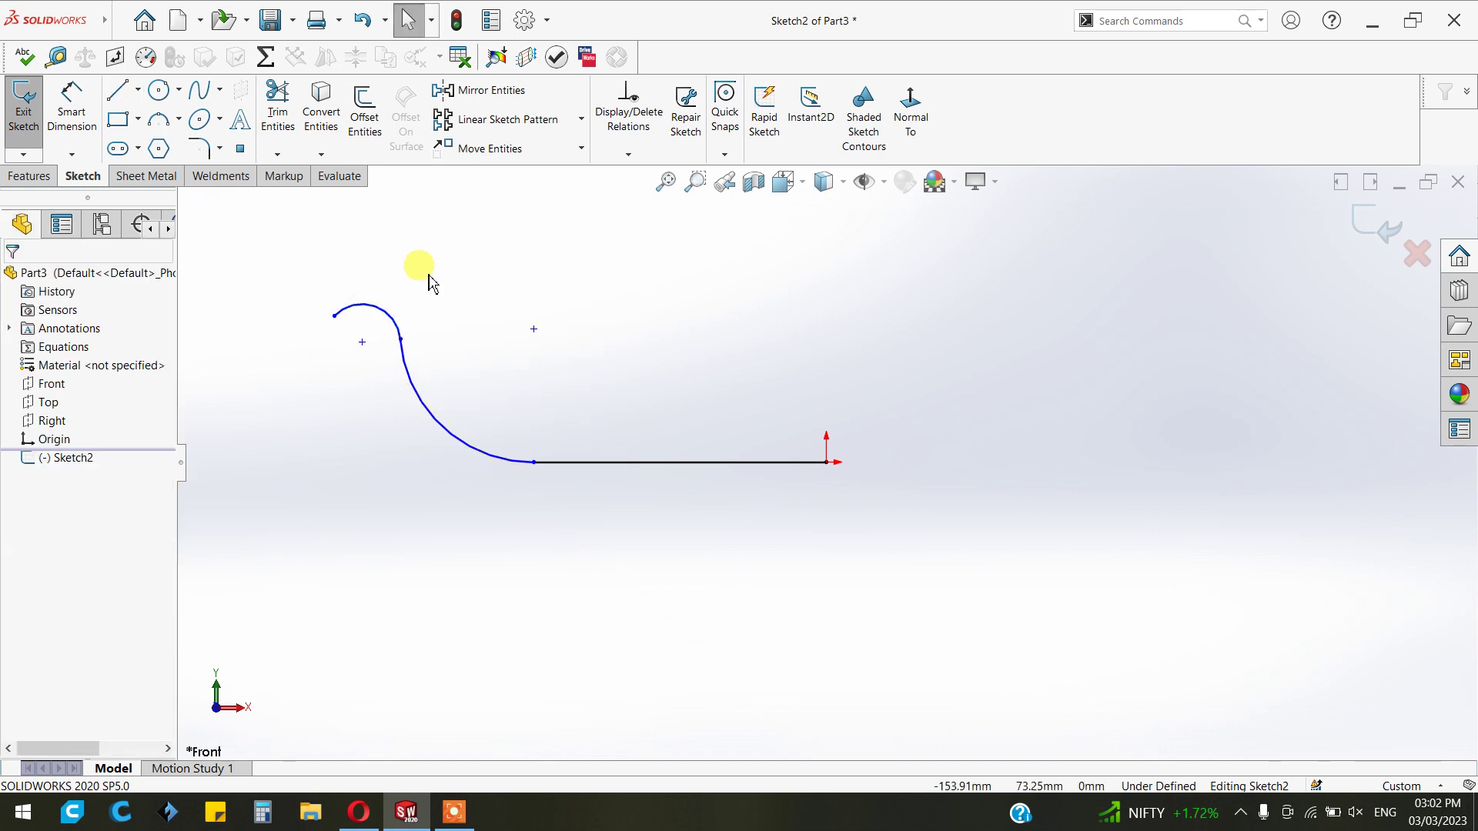
{"action": "scroll", "coordinate": [524, 408], "scroll_direction": "down", "scroll_amount": 3}
{"action": "left_click", "coordinate": [98, 128]}
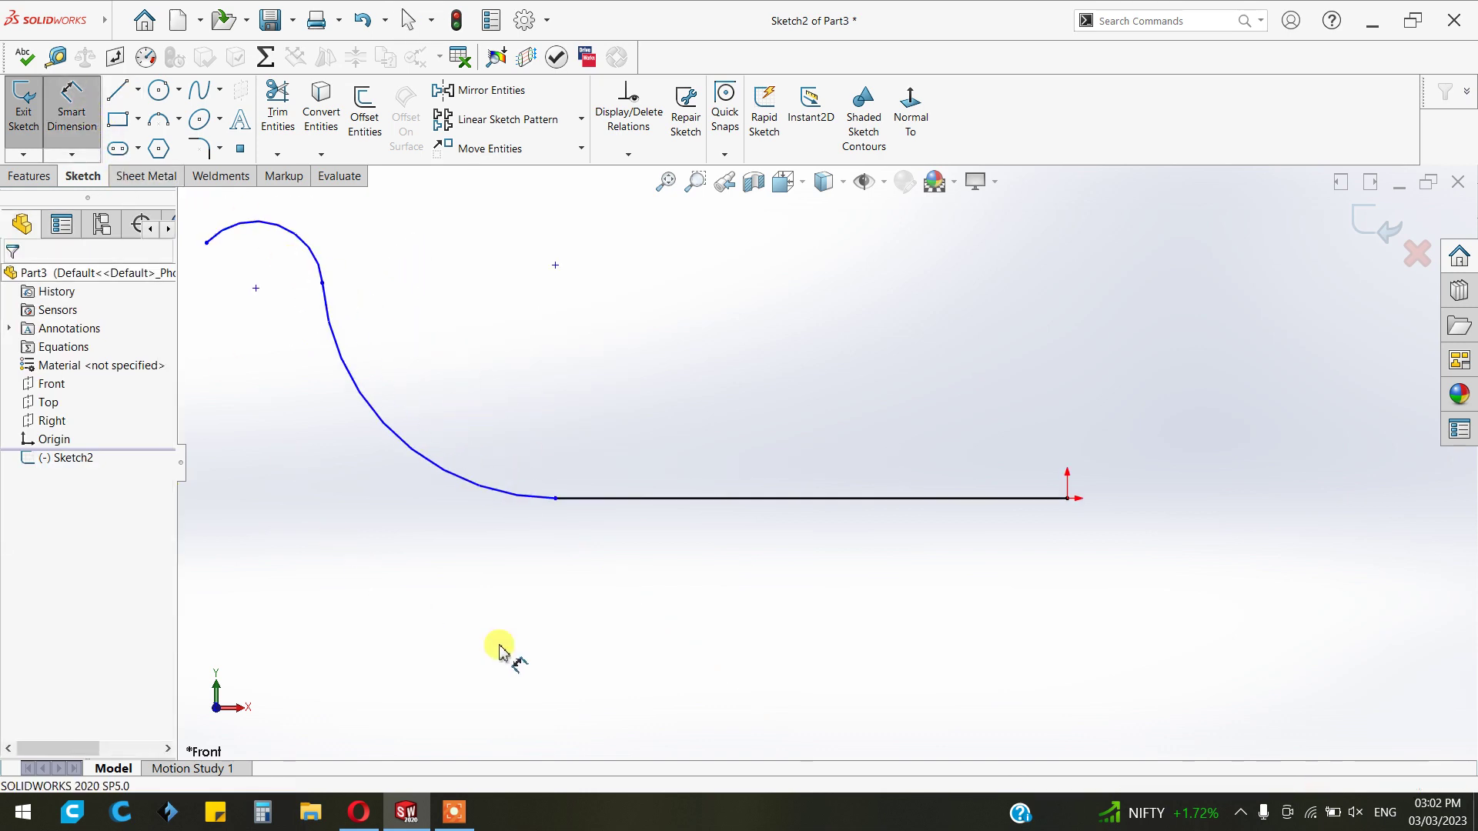
- Dimension the base line 100 mm and the curve's horizontal offset 40 mm
{"action": "left_click", "coordinate": [553, 499]}
{"action": "left_click", "coordinate": [1067, 498]}
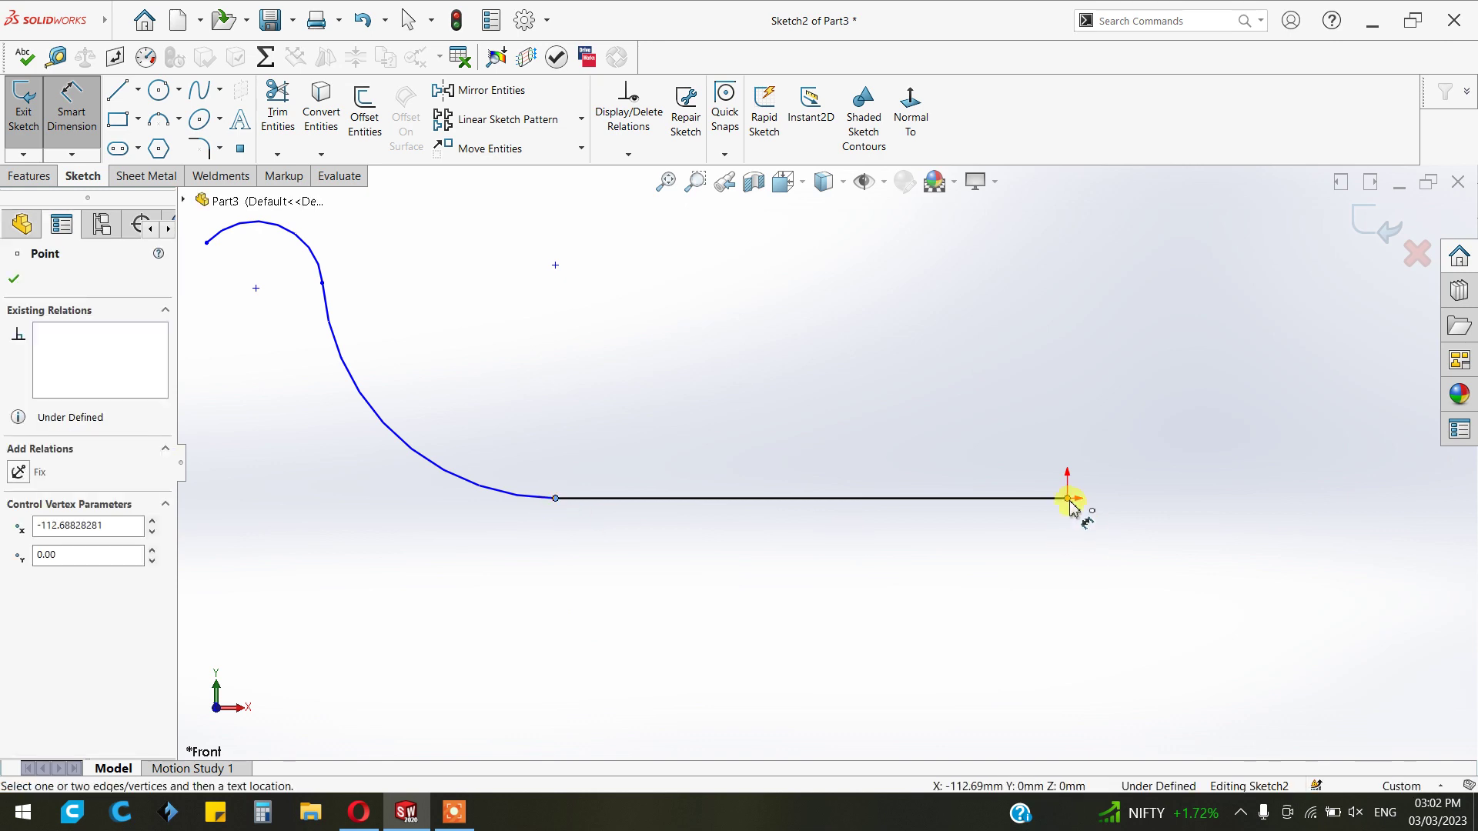
{"action": "left_click", "coordinate": [913, 584]}
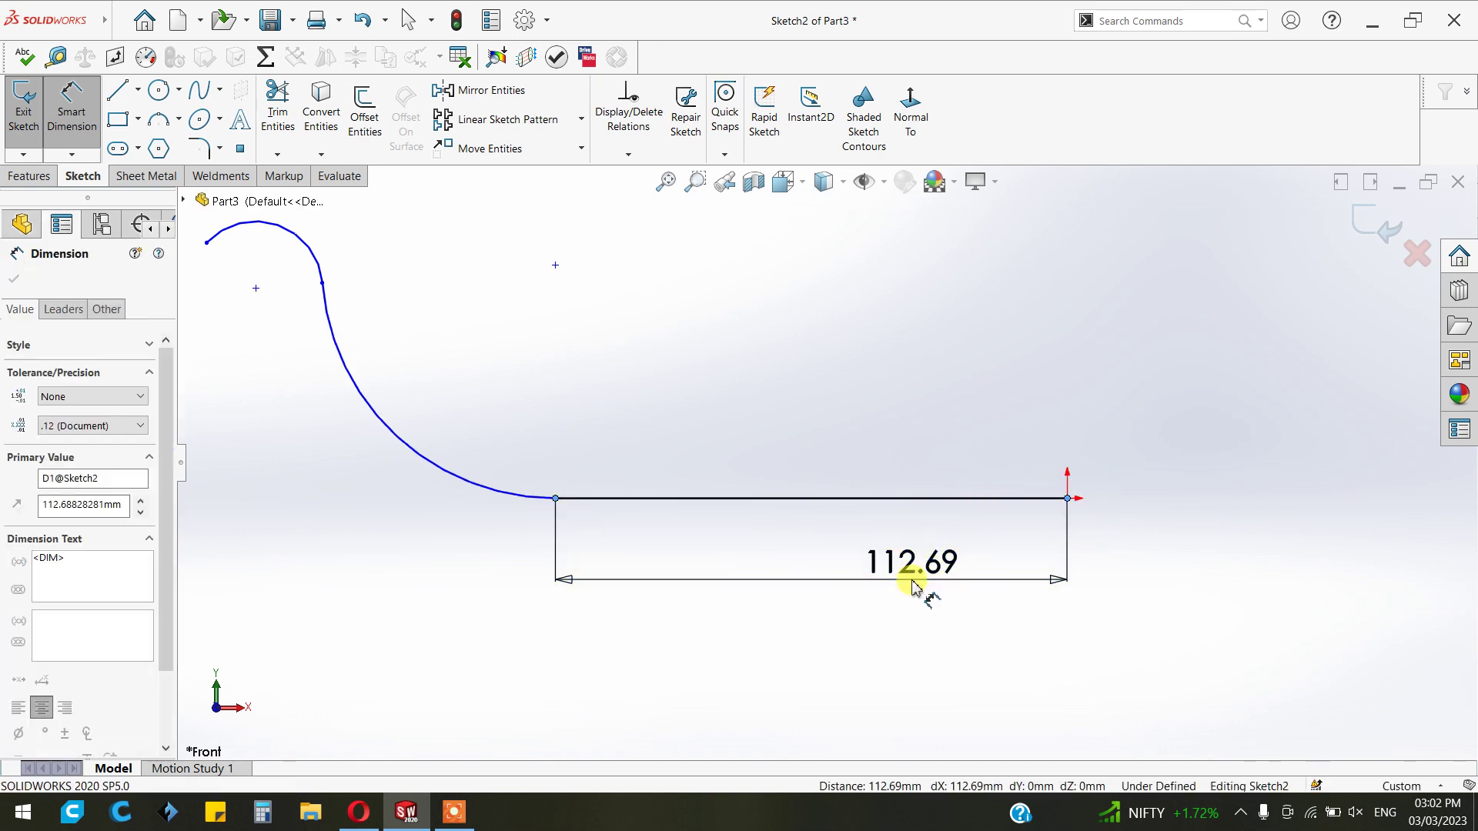
{"action": "type", "text": "100"}
{"action": "key", "text": "Return"}
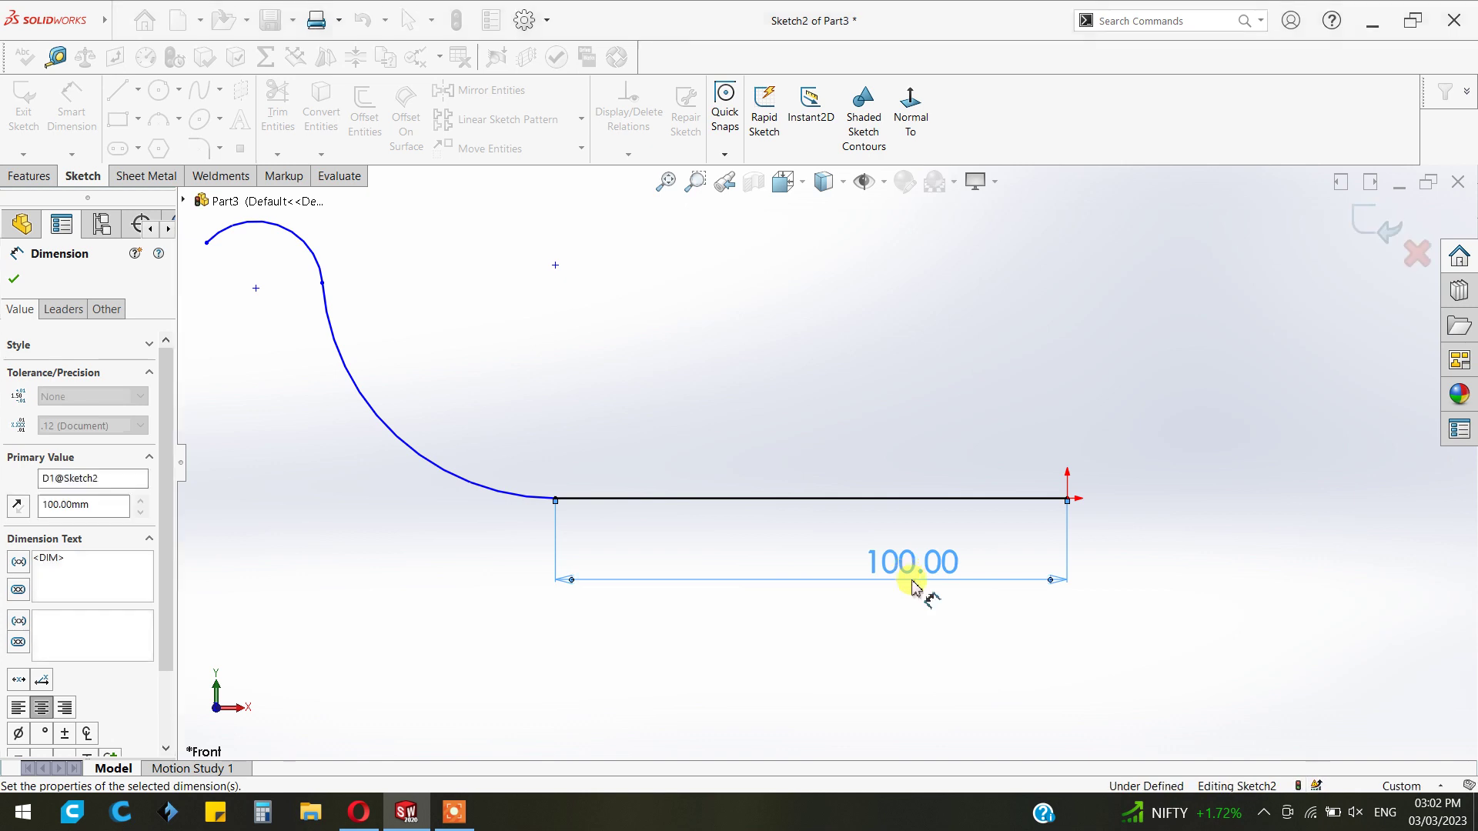
{"action": "left_click", "coordinate": [556, 500]}
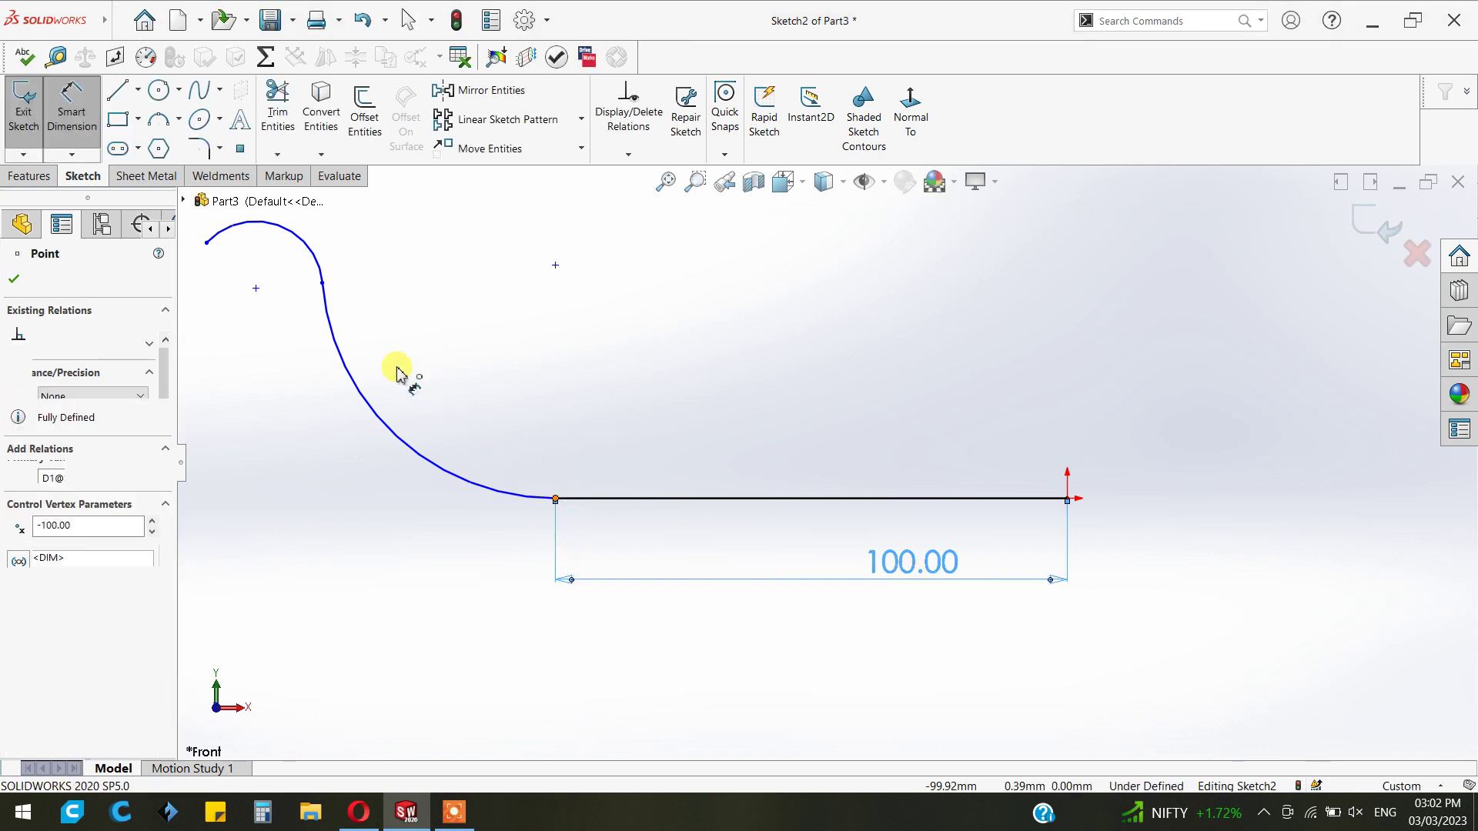
{"action": "left_click", "coordinate": [323, 283]}
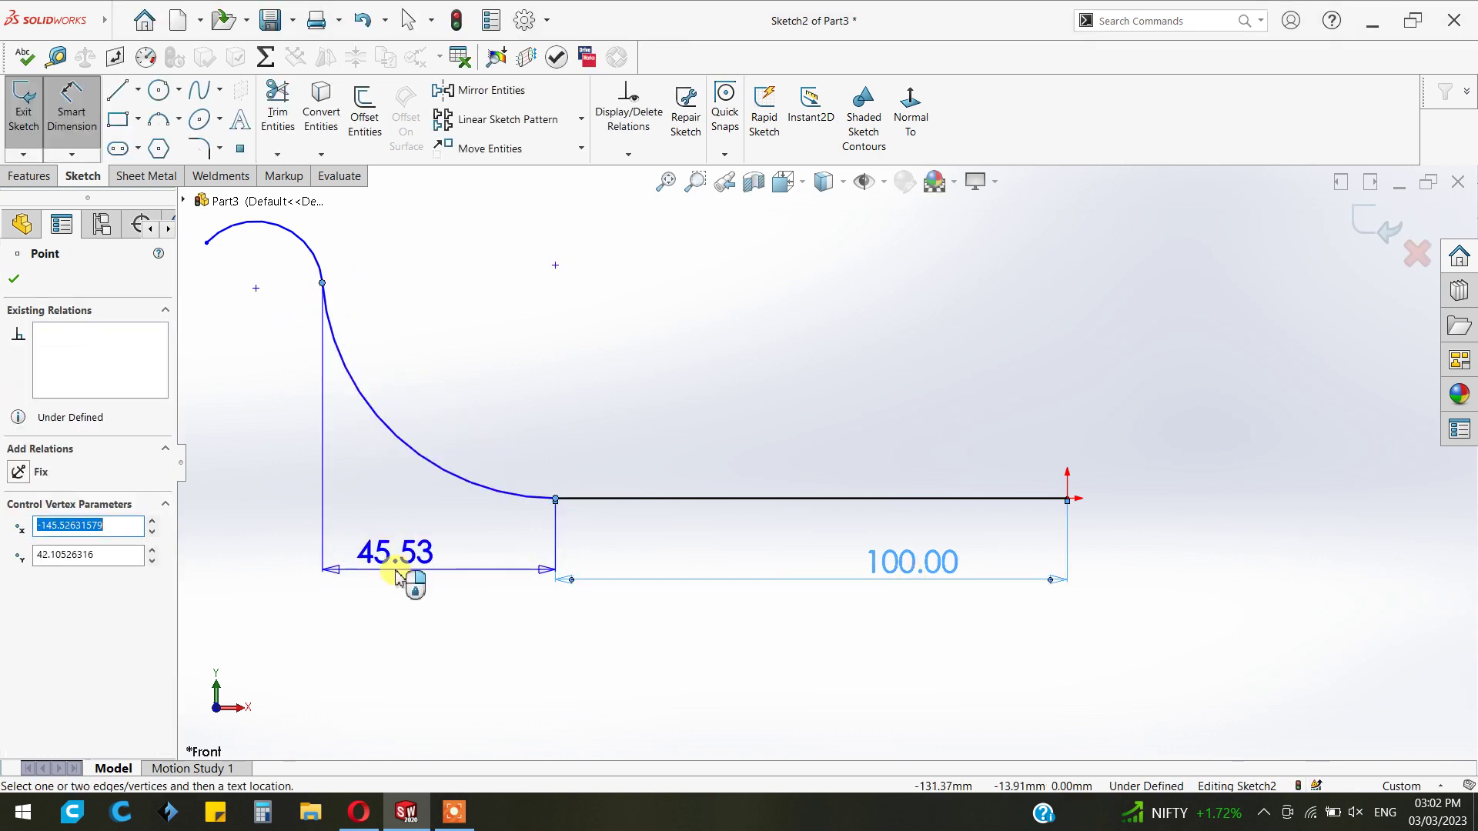
{"action": "left_click", "coordinate": [396, 573]}
{"action": "double_click", "coordinate": [397, 573]}
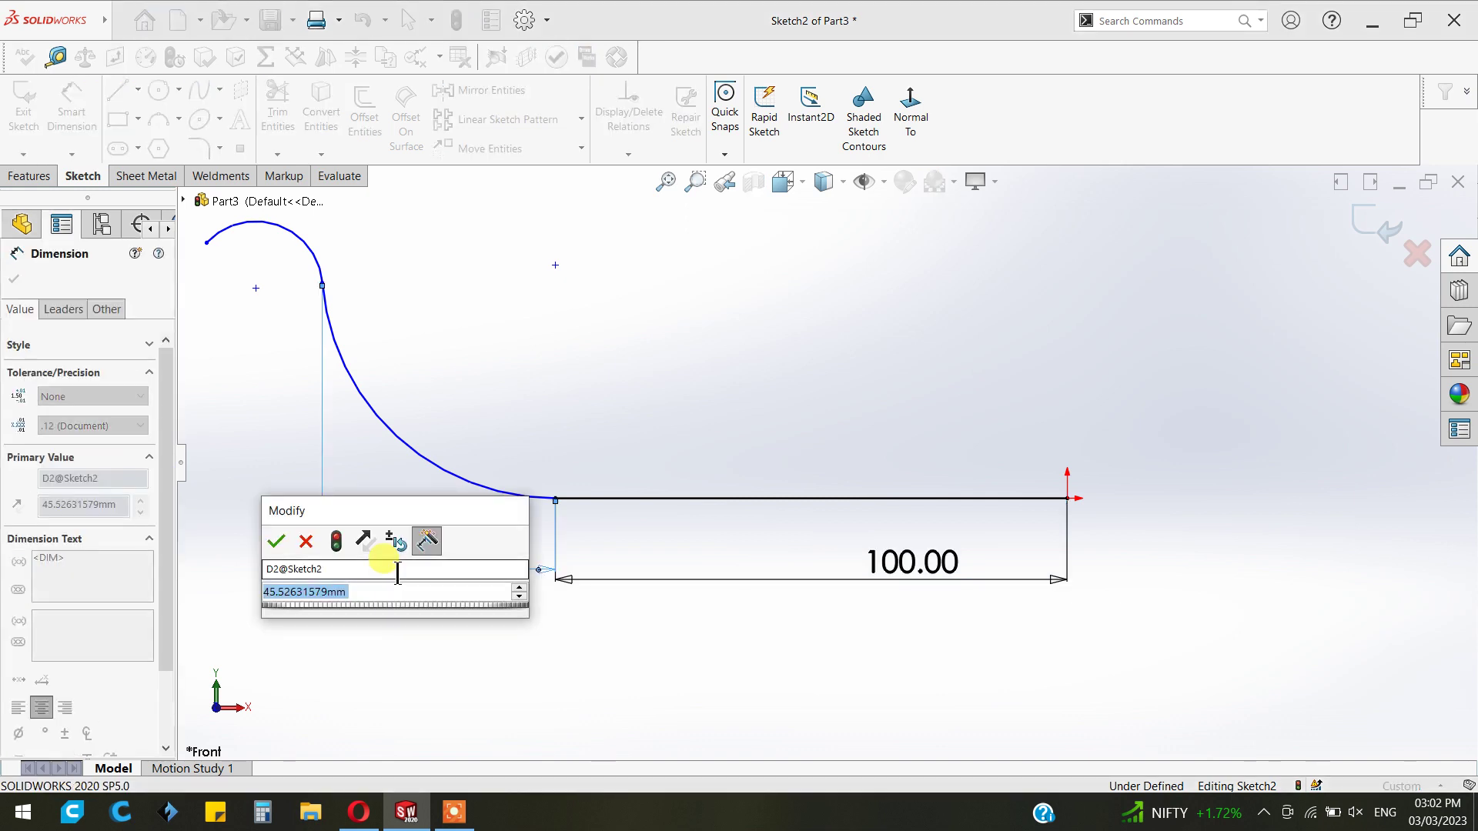
{"action": "type", "text": "40"}
{"action": "key", "text": "Return"}
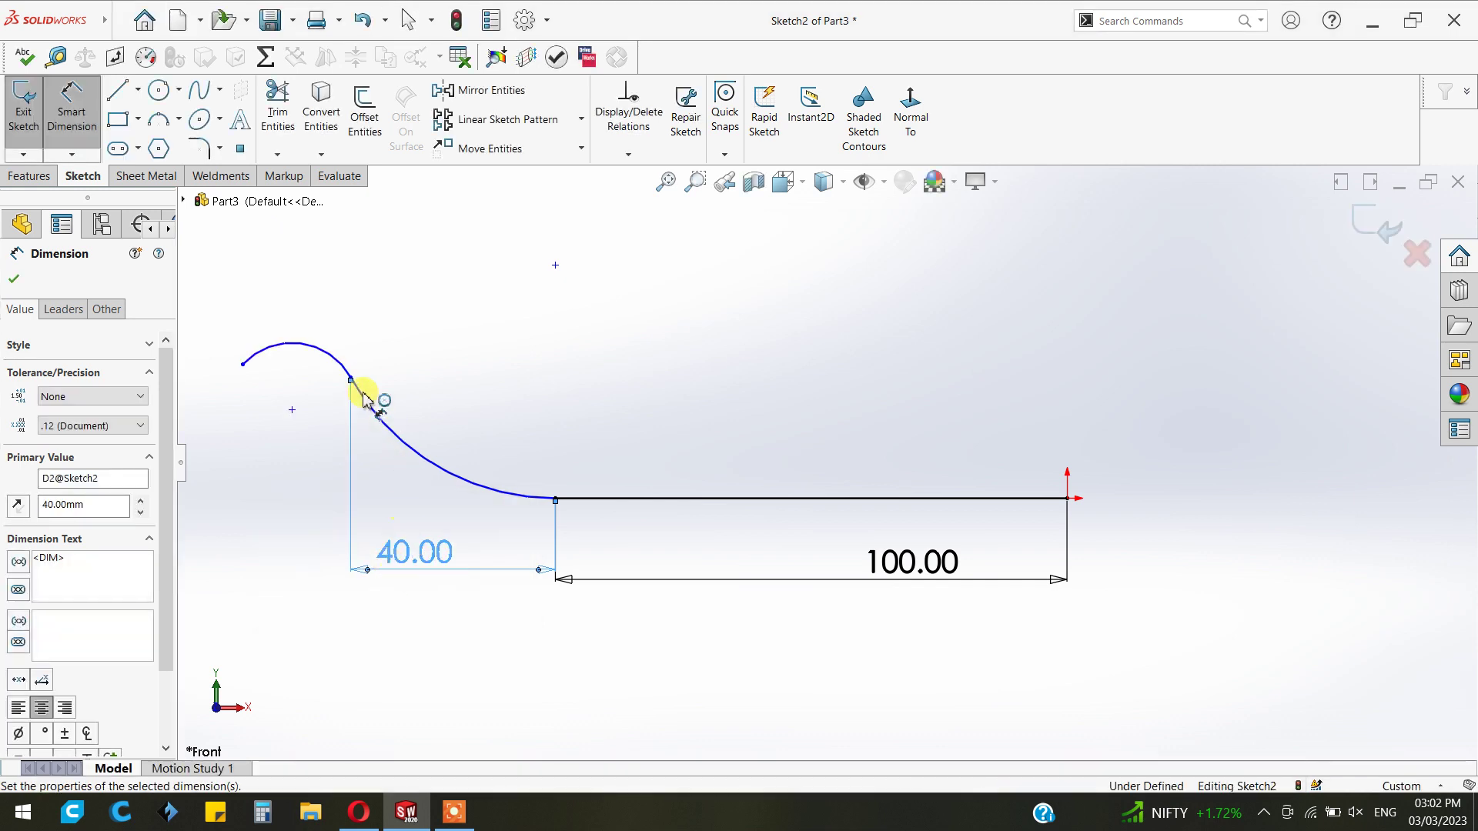
- Dimension the curve height 30 mm and the rim width 20 mm
{"action": "left_click", "coordinate": [351, 379]}
{"action": "left_click", "coordinate": [556, 499]}
{"action": "left_click", "coordinate": [716, 437]}
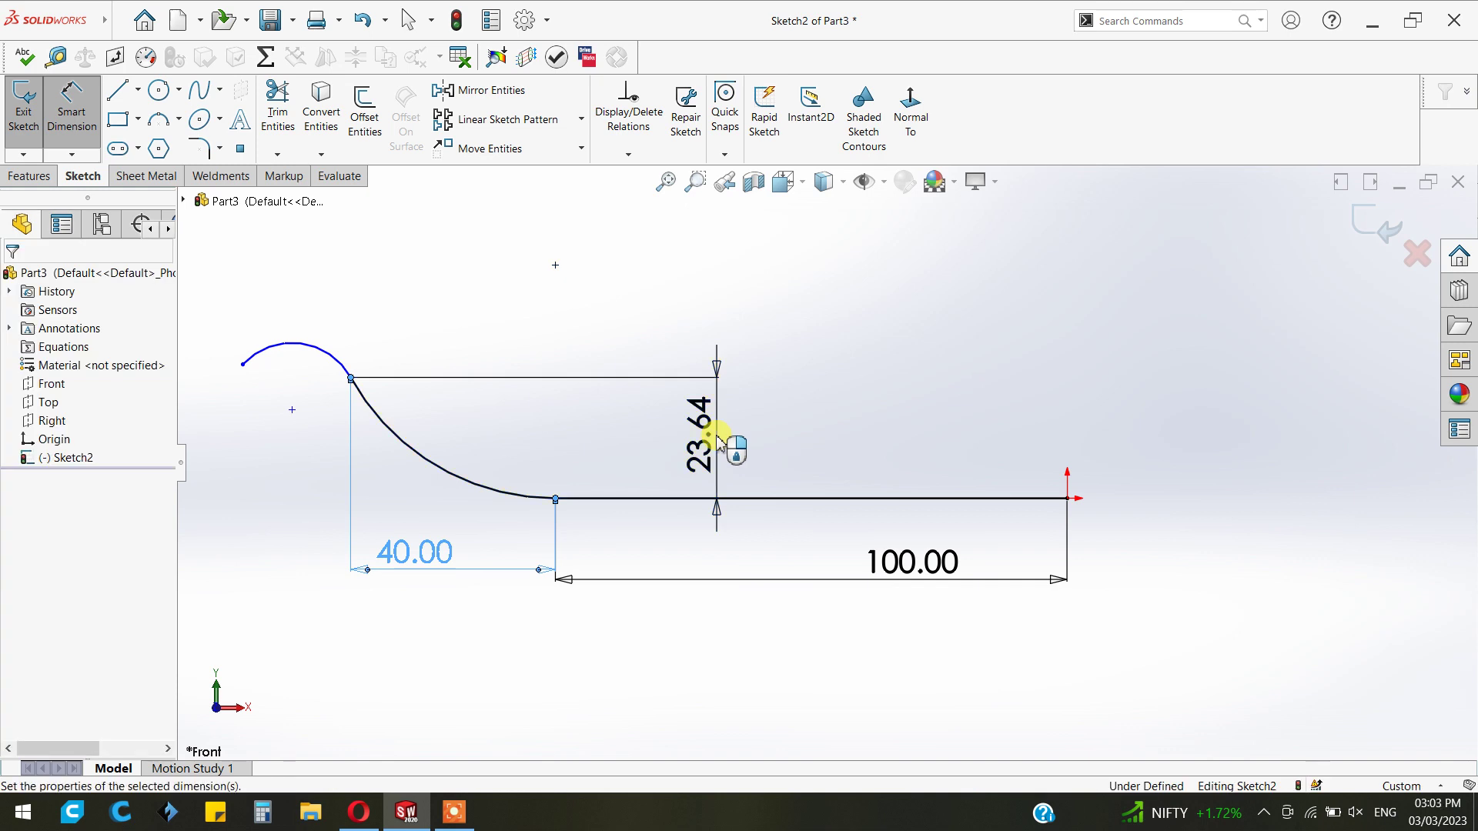
{"action": "type", "text": "30"}
{"action": "key", "text": "Return"}
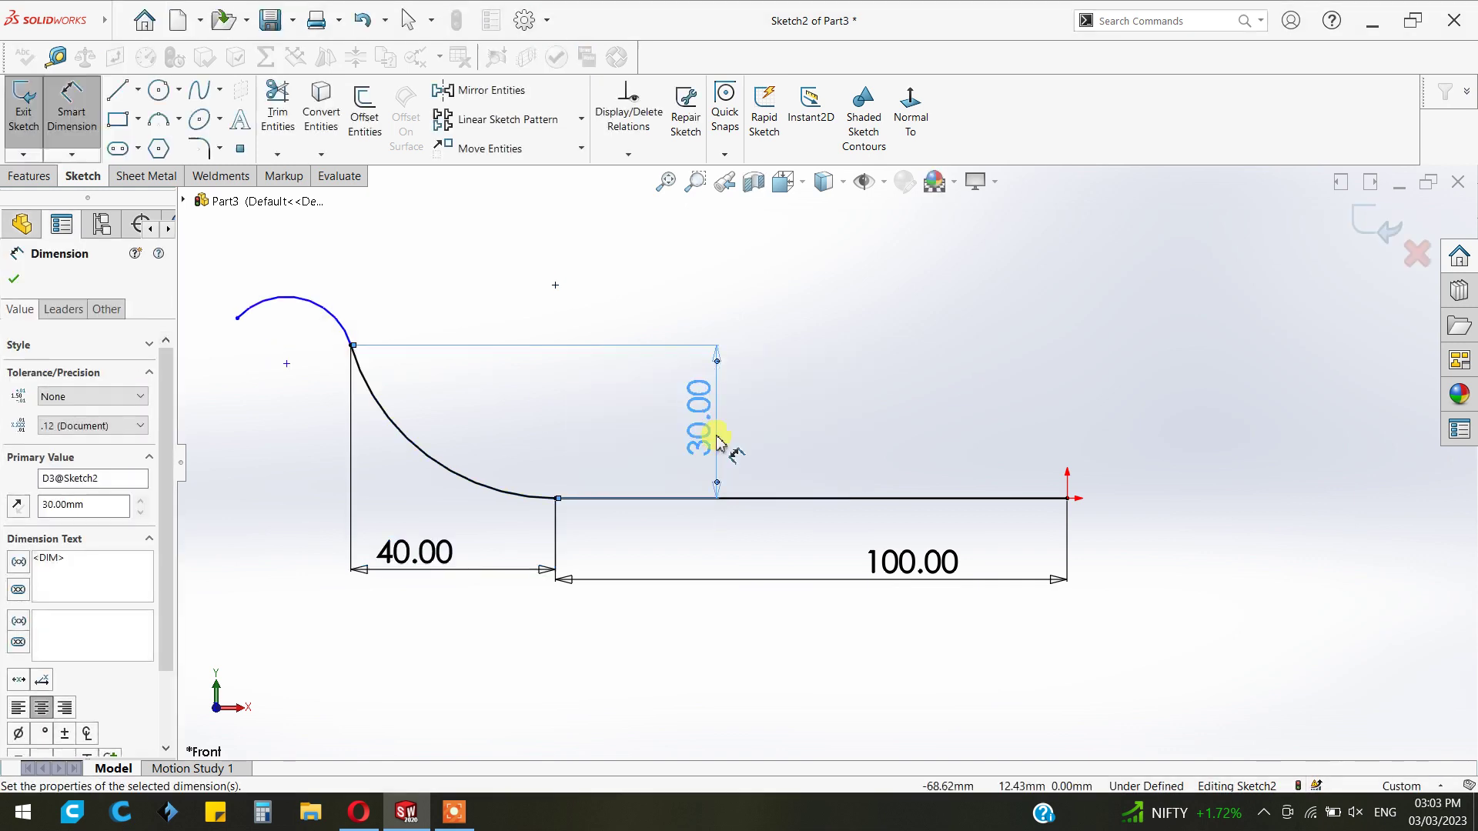
{"action": "left_click", "coordinate": [352, 346]}
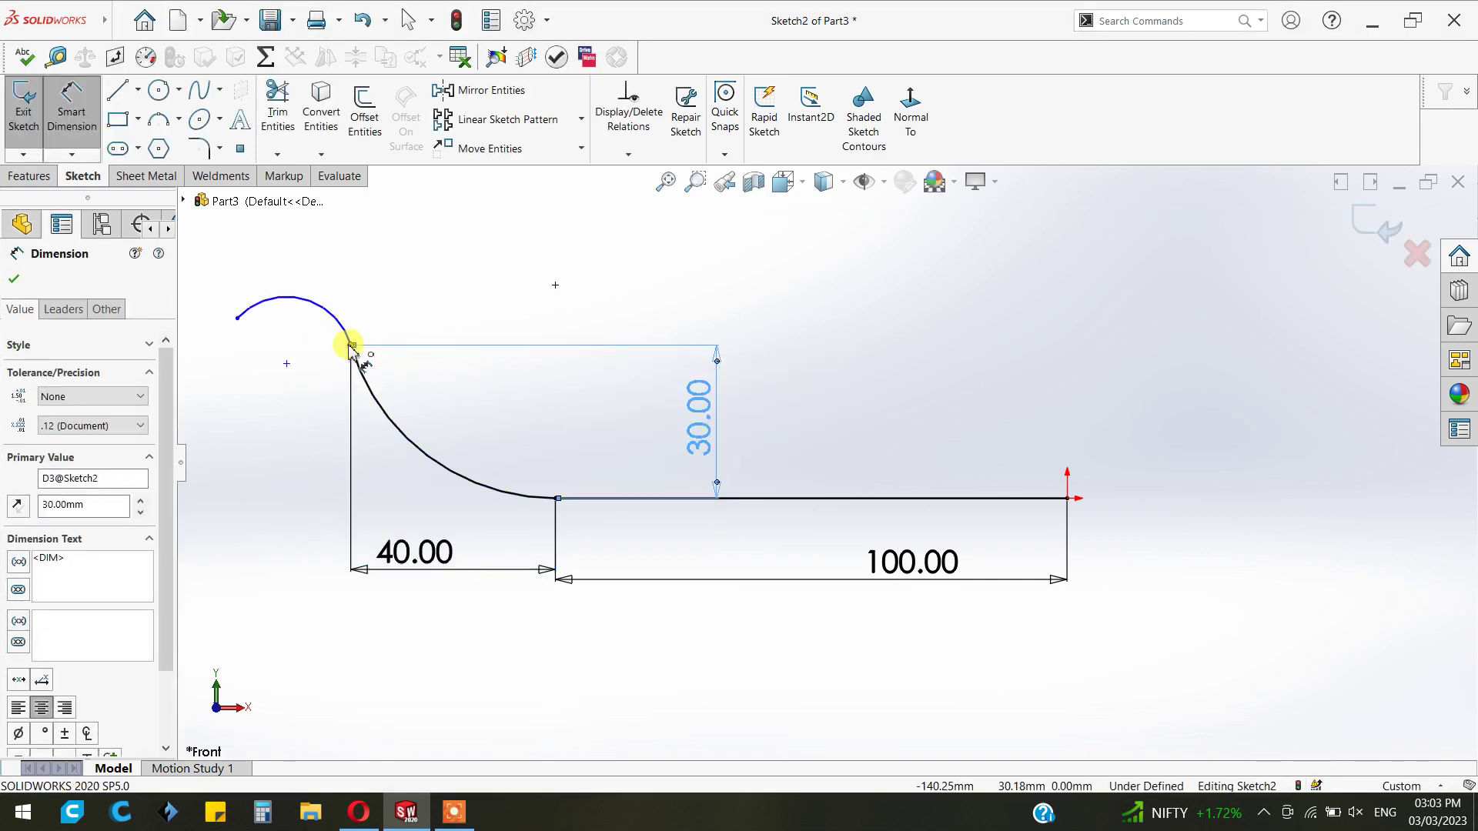
{"action": "left_click", "coordinate": [239, 319]}
{"action": "left_click", "coordinate": [273, 246]}
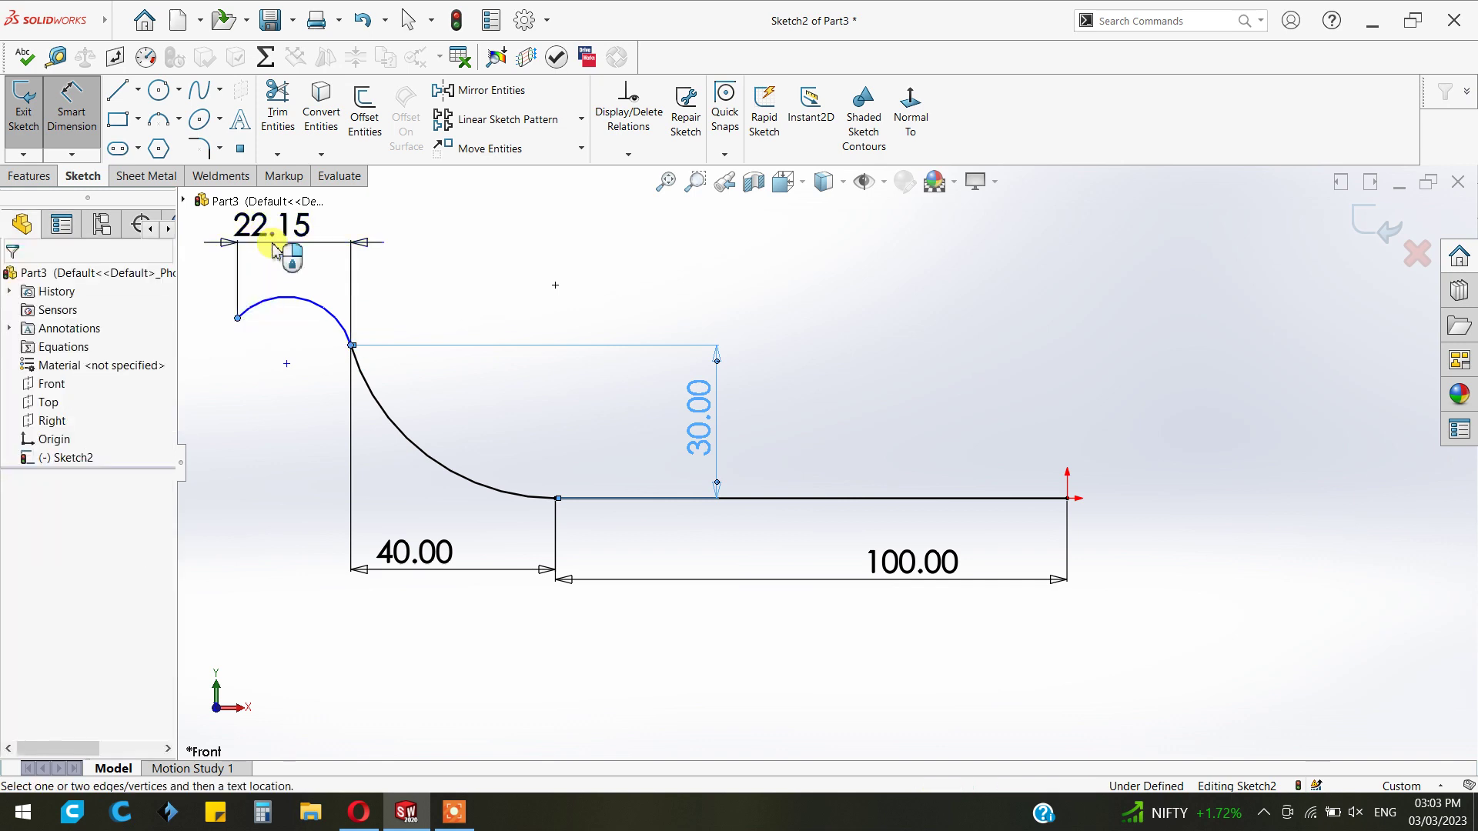
{"action": "type", "text": "20"}
{"action": "key", "text": "Return"}
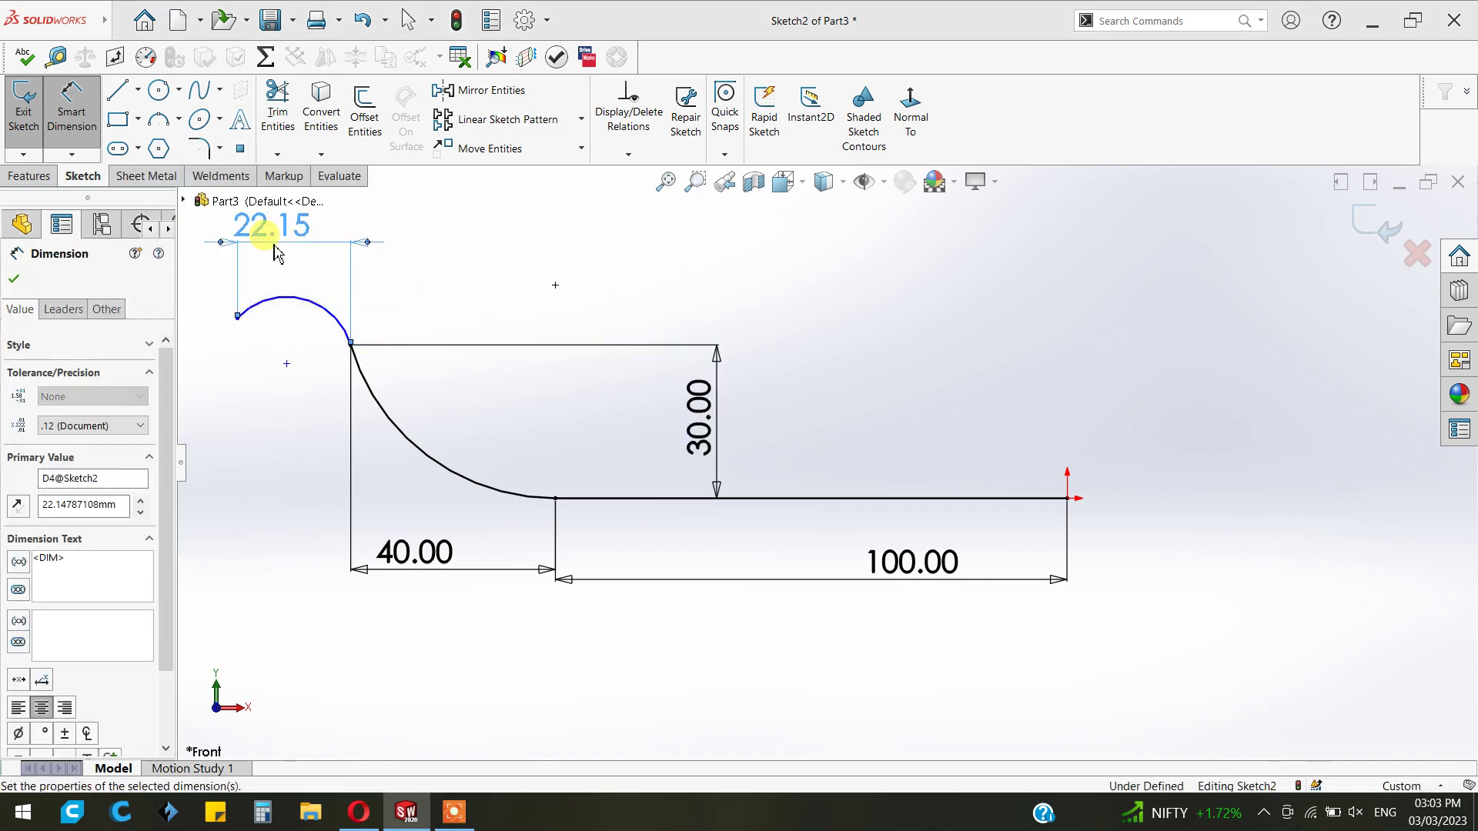
- Set the rim height to 10 mm, leaving the sketch fully defined
{"action": "left_click", "coordinate": [350, 345]}
{"action": "left_click", "coordinate": [248, 308]}
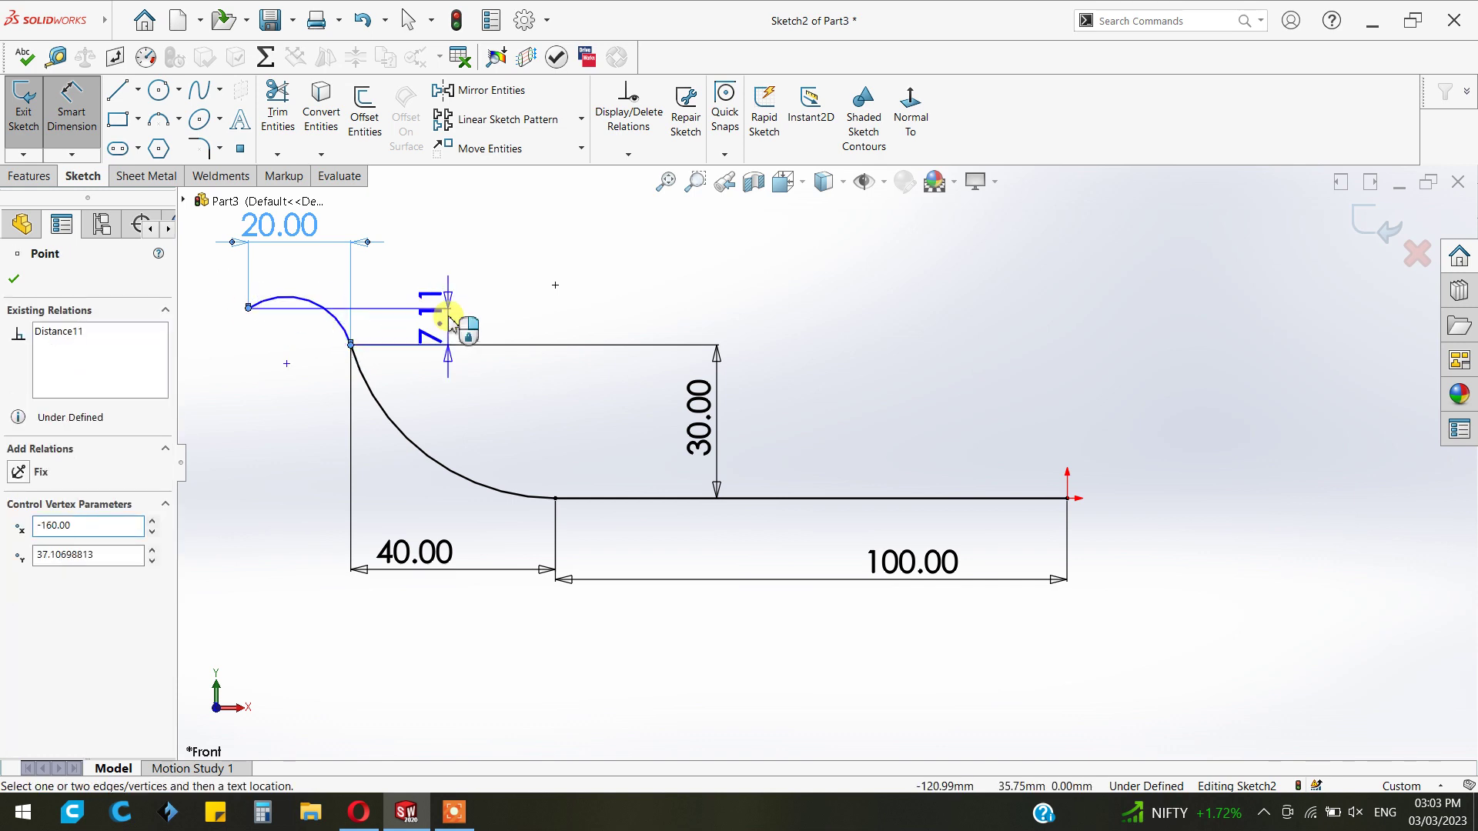
{"action": "left_click", "coordinate": [450, 317]}
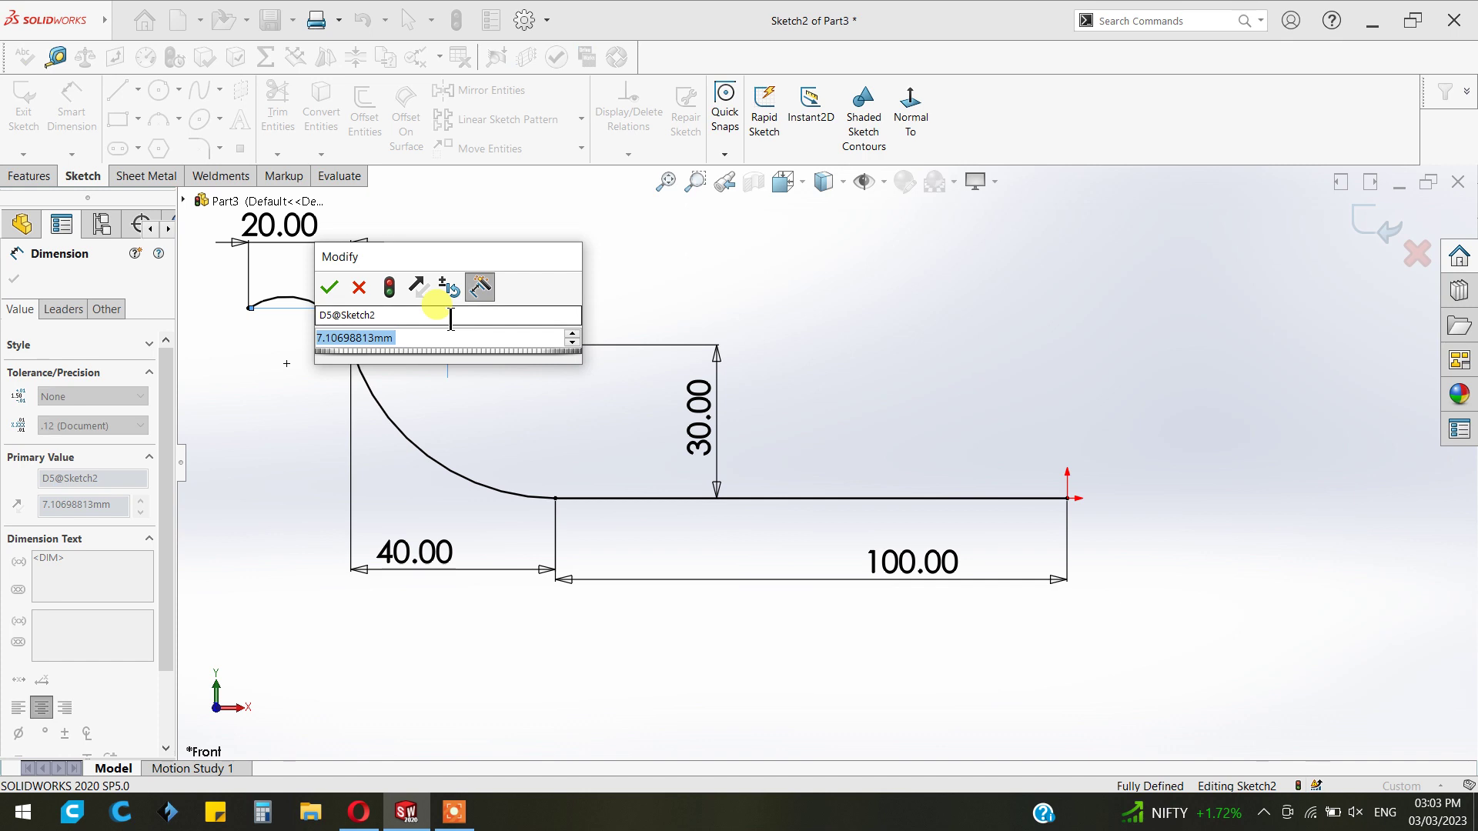
{"action": "type", "text": "10"}
{"action": "key", "text": "Return"}
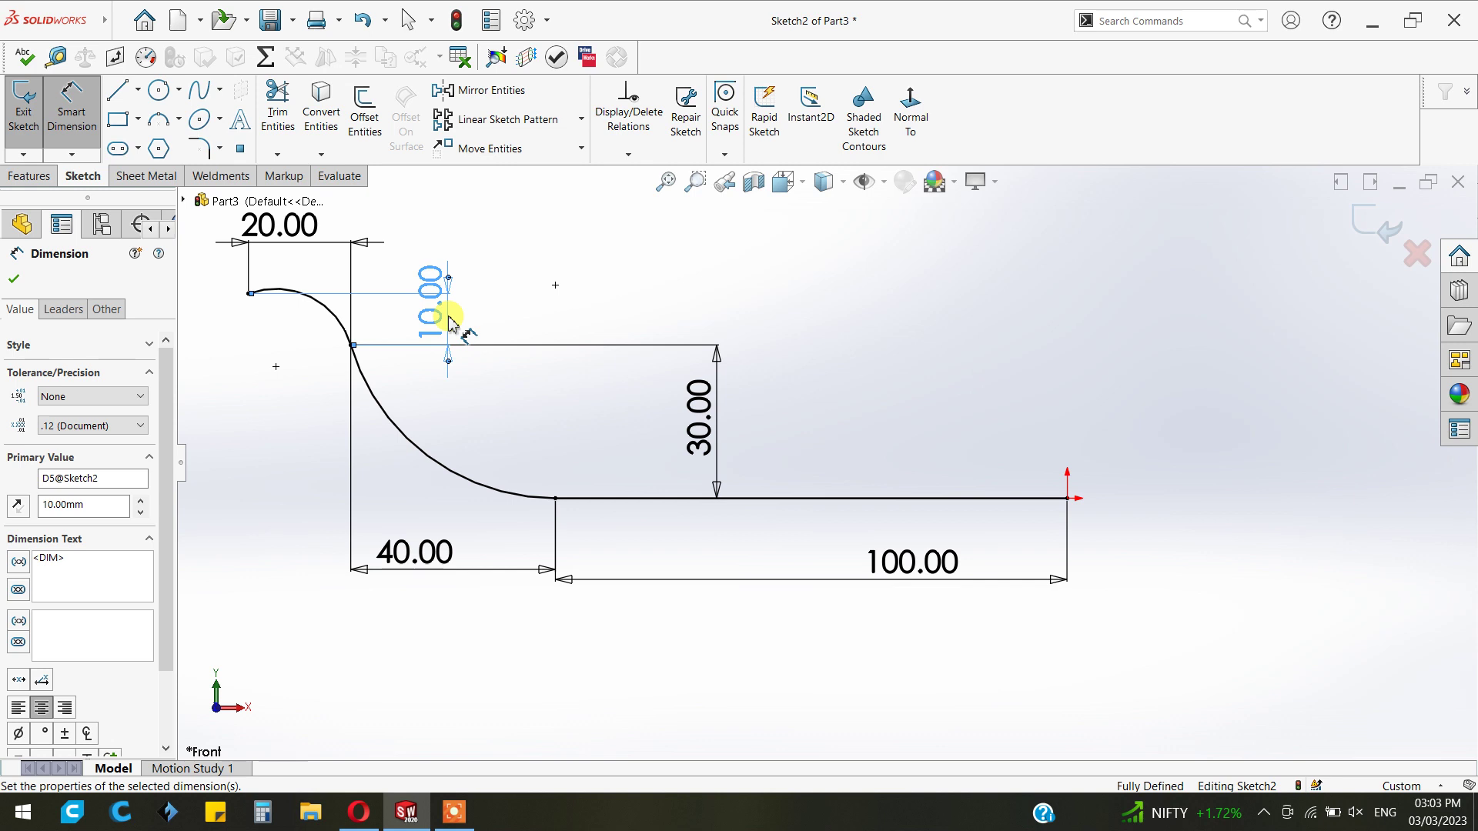
{"action": "left_click", "coordinate": [13, 279]}
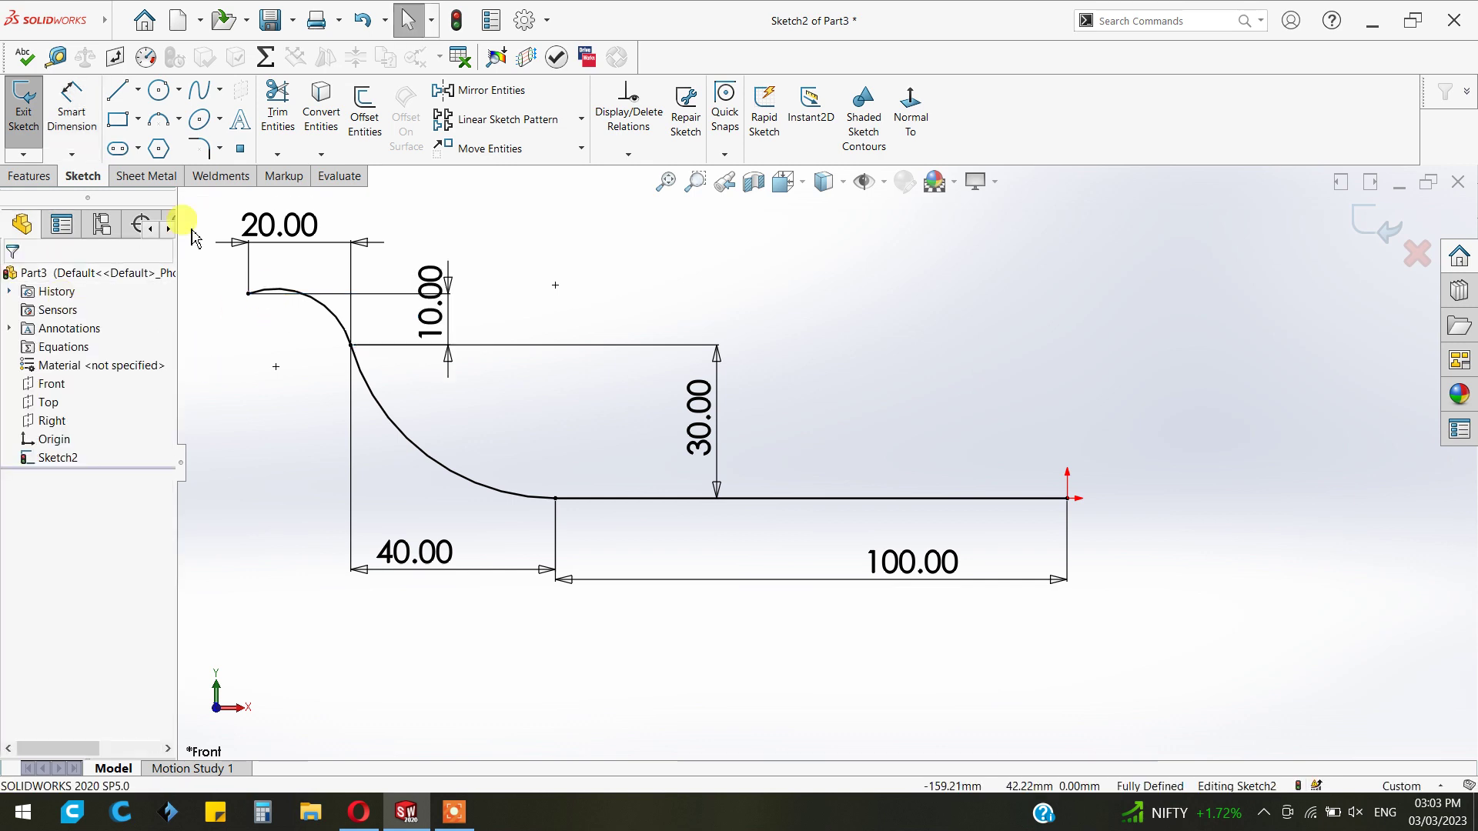
- Offset the profile chain by 3 mm
{"action": "left_click", "coordinate": [358, 138]}
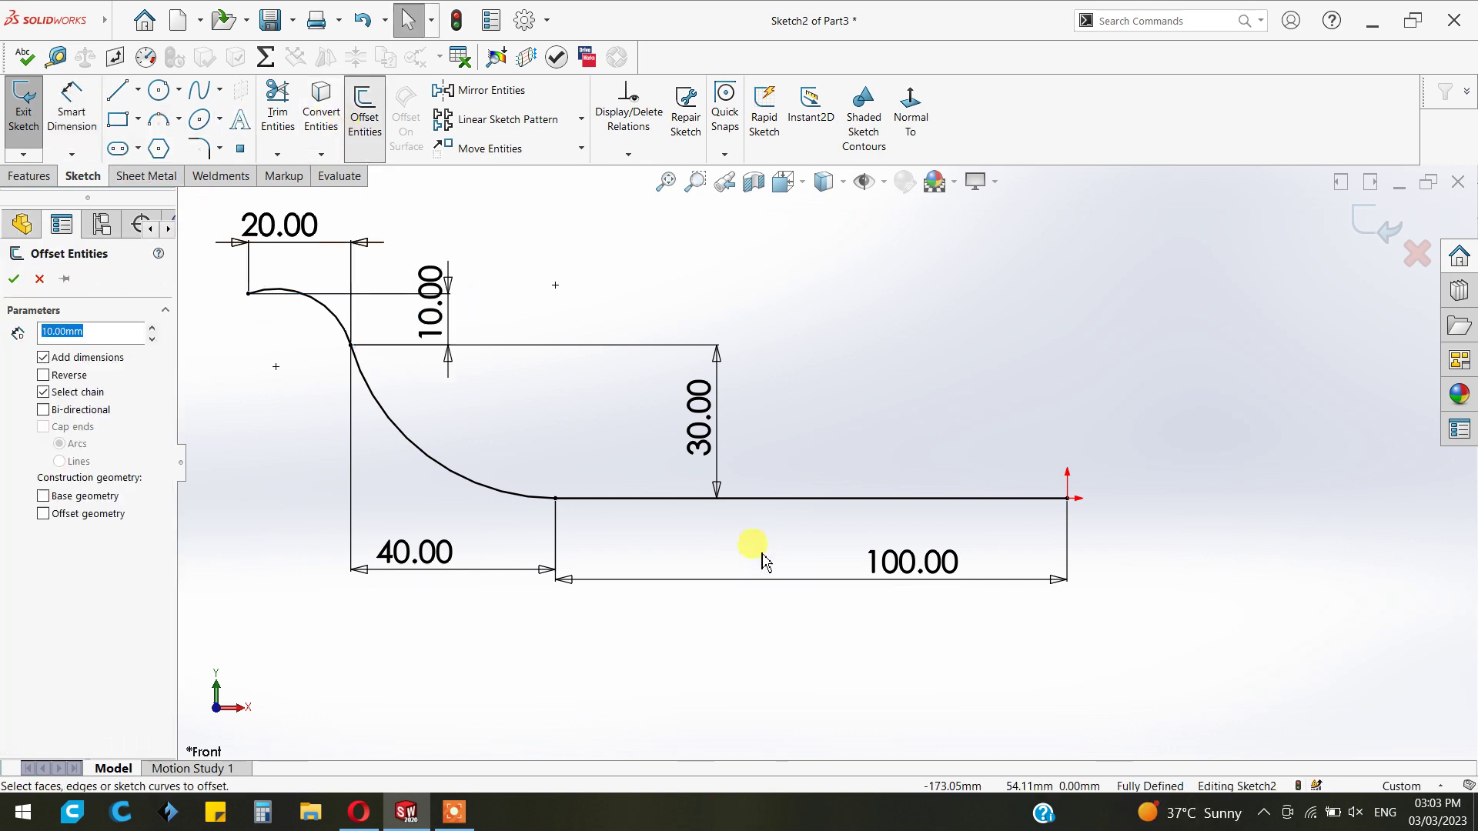
{"action": "left_click", "coordinate": [750, 499]}
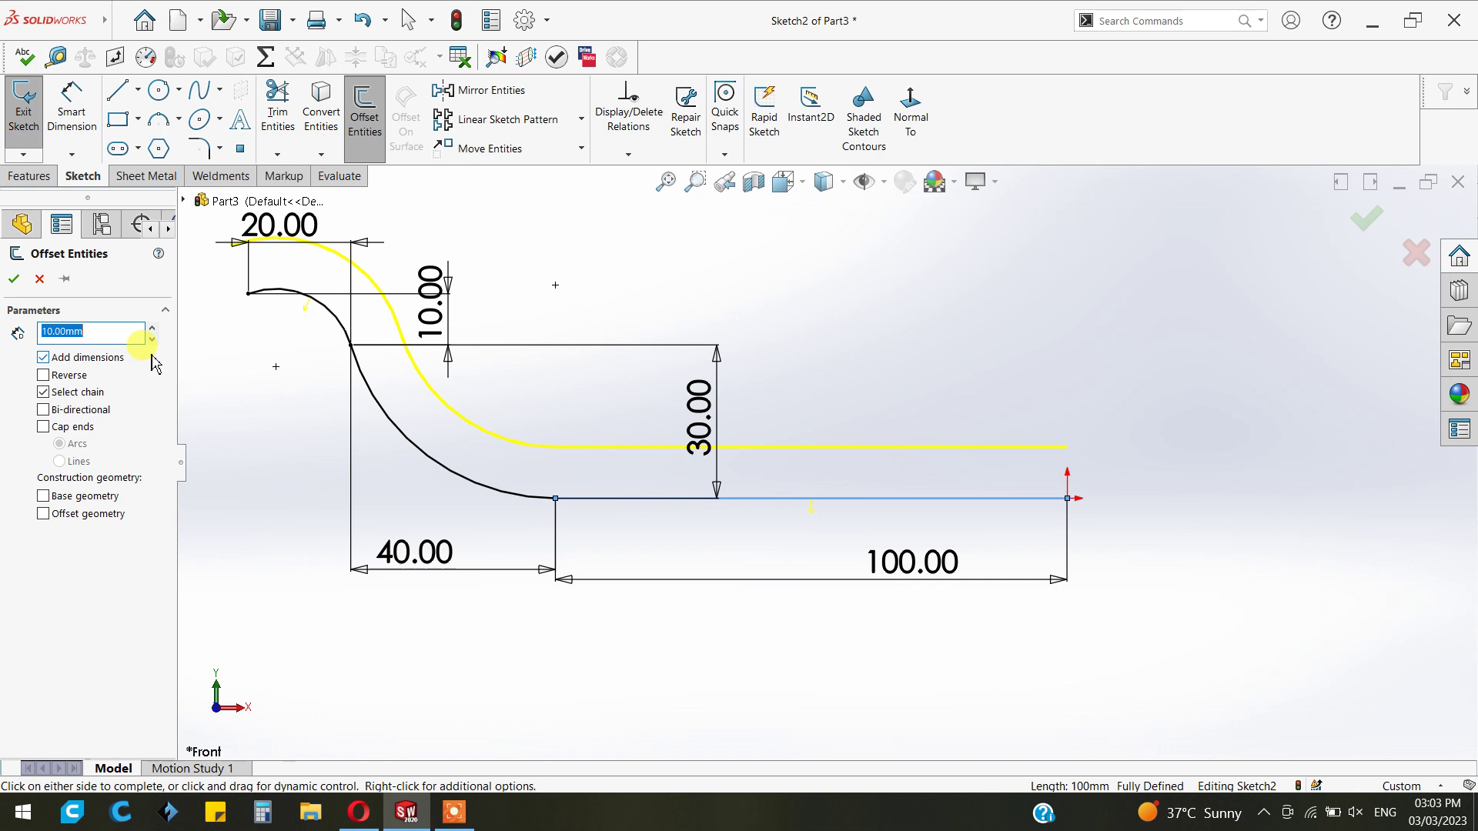
{"action": "type", "text": "3"}
{"action": "key", "text": "Return"}
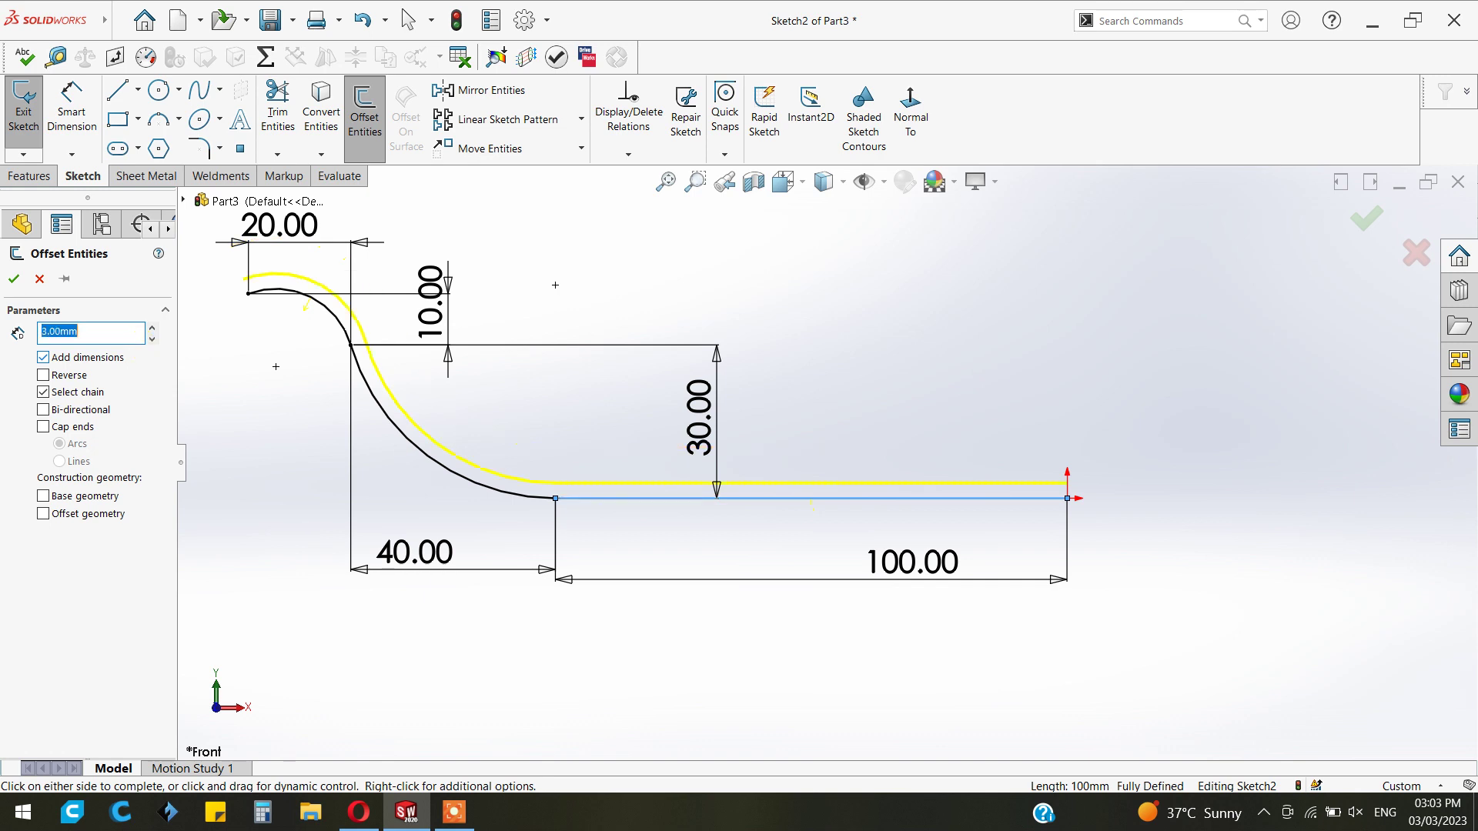
{"action": "left_click", "coordinate": [22, 281]}
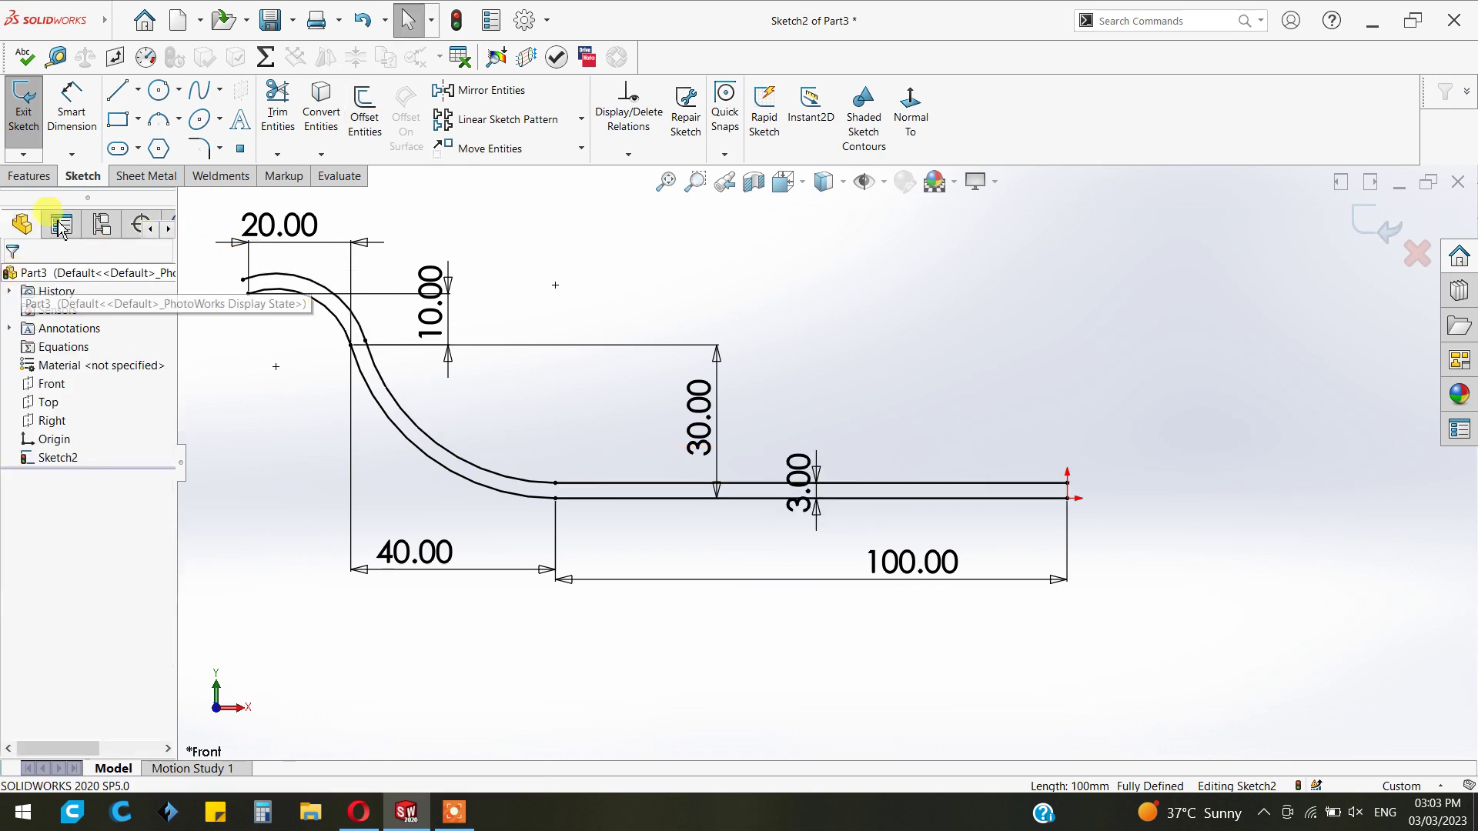
- Draw short lines joining the original and offset curves at both ends
{"action": "left_click", "coordinate": [243, 279]}
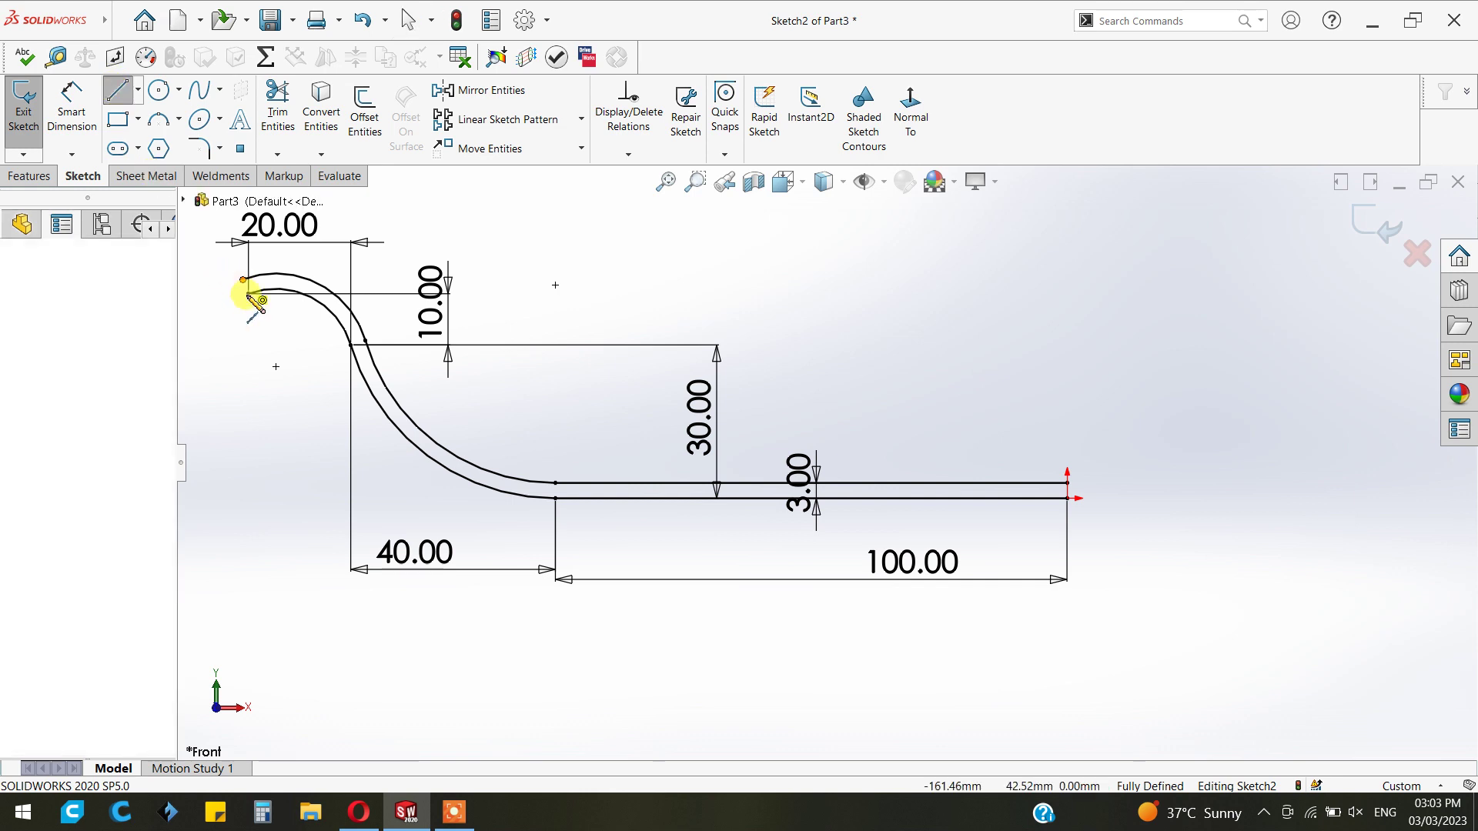
{"action": "left_click", "coordinate": [248, 293]}
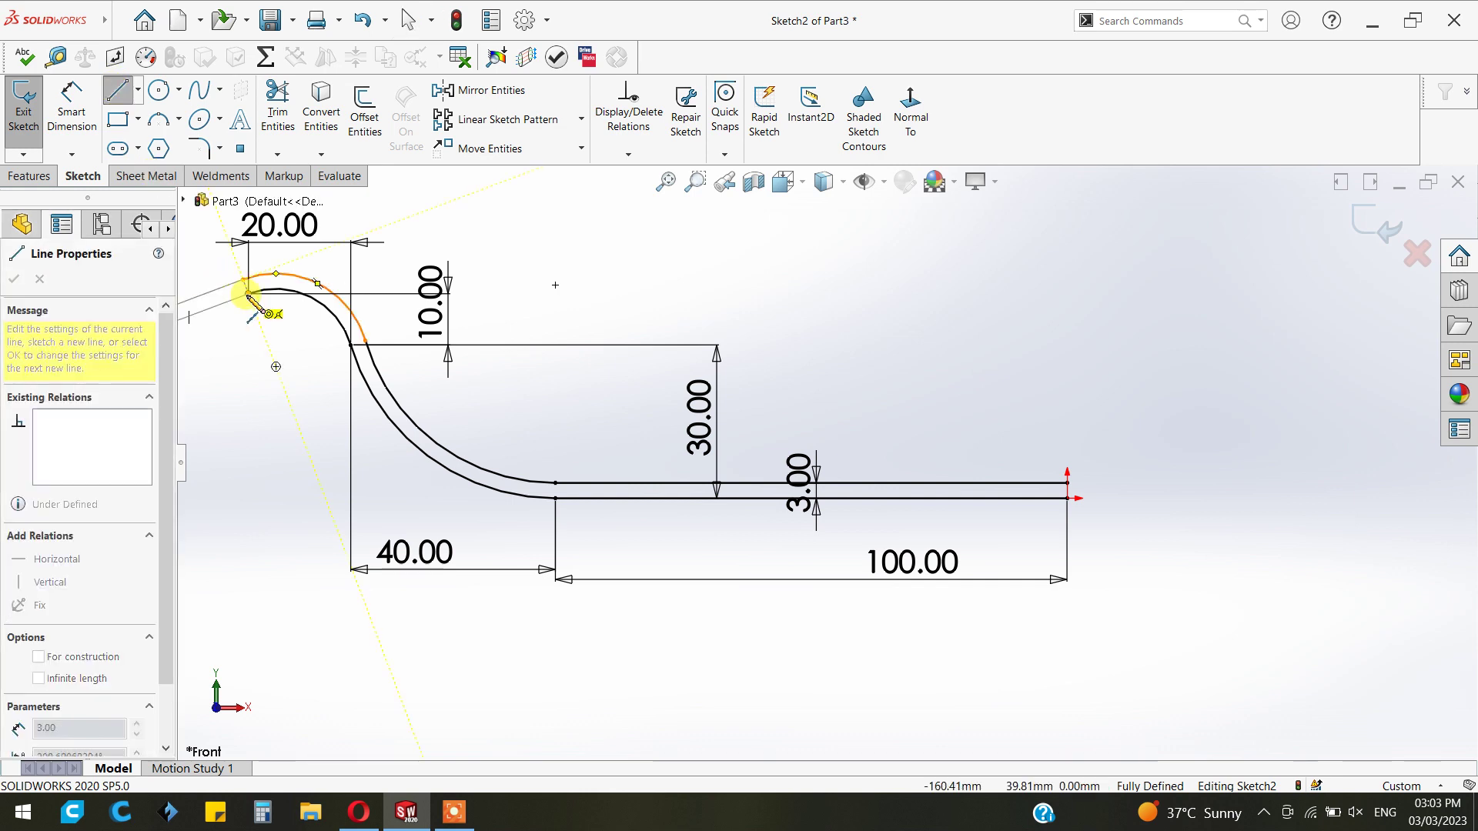
{"action": "left_click", "coordinate": [1067, 482]}
{"action": "left_click", "coordinate": [1067, 499]}
{"action": "right_click", "coordinate": [1139, 312]}
{"action": "left_click", "coordinate": [1209, 333]}
{"action": "key", "text": "Escape"}
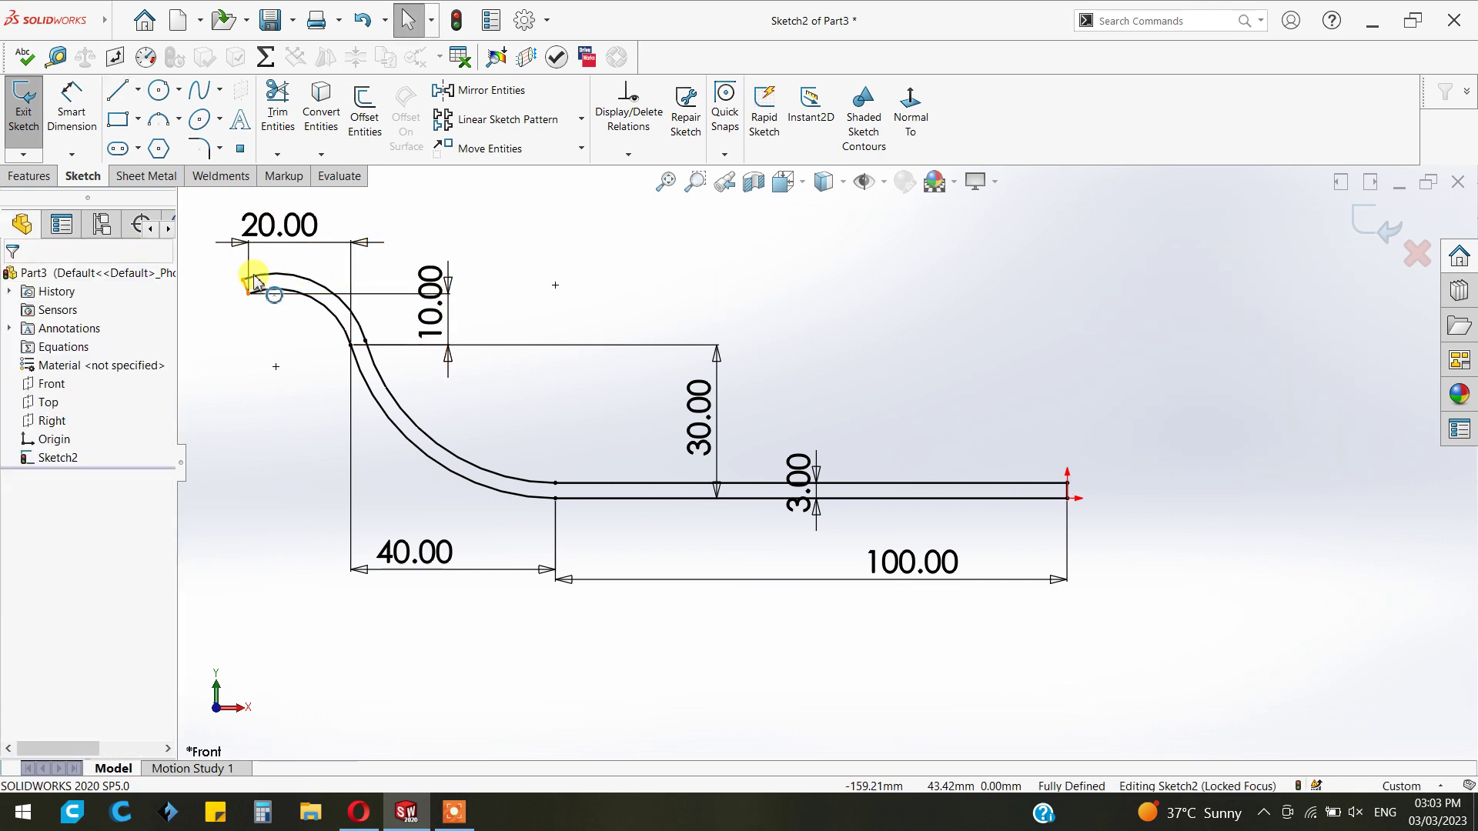
{"action": "scroll", "coordinate": [416, 323], "scroll_direction": "down", "scroll_amount": 3}
- Revolve the profile 360° about the short right-end line to create Revolve1
{"action": "key", "text": "f"}
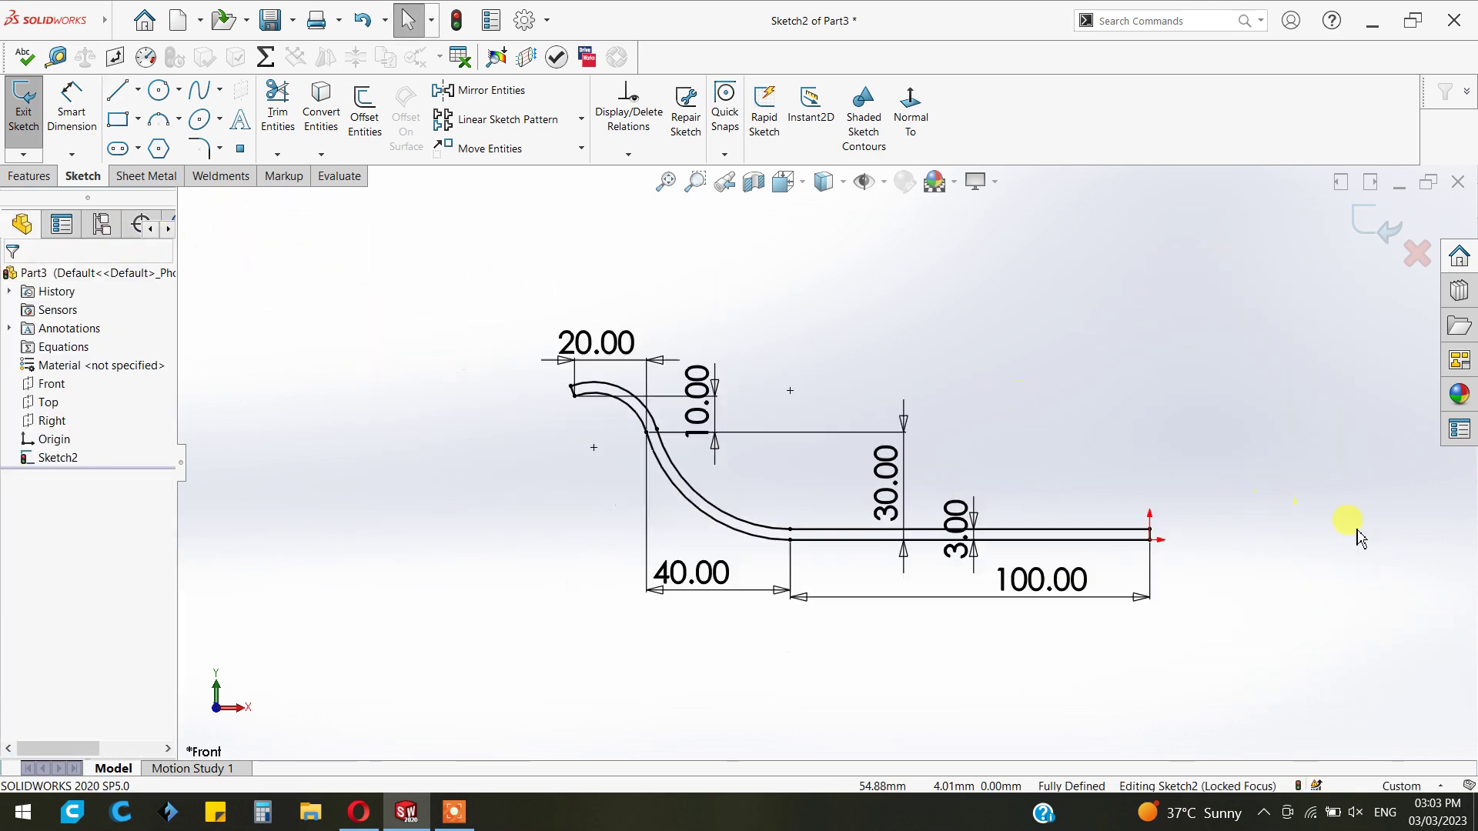
{"action": "left_click", "coordinate": [45, 177]}
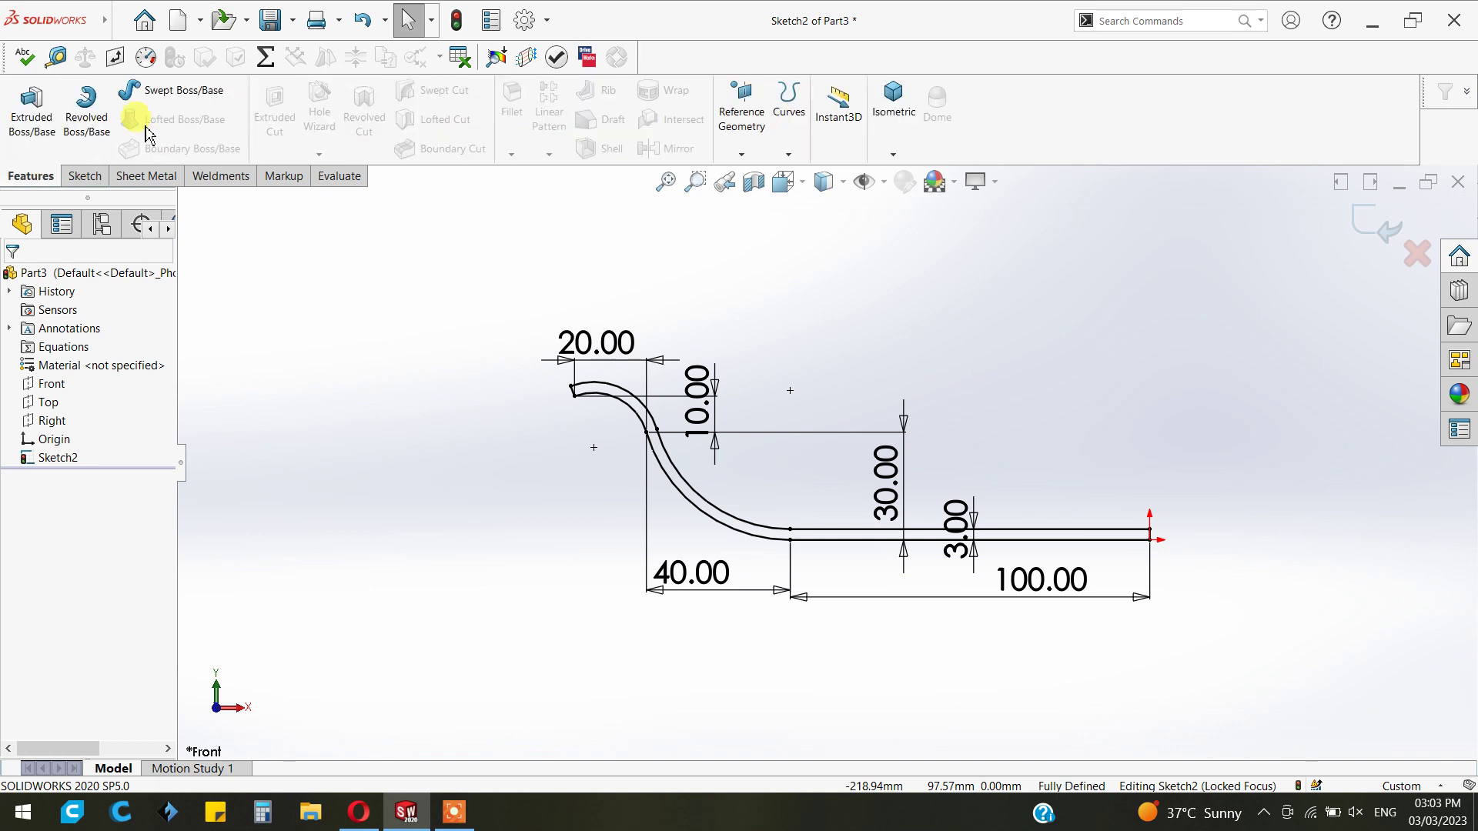
{"action": "left_click", "coordinate": [110, 123]}
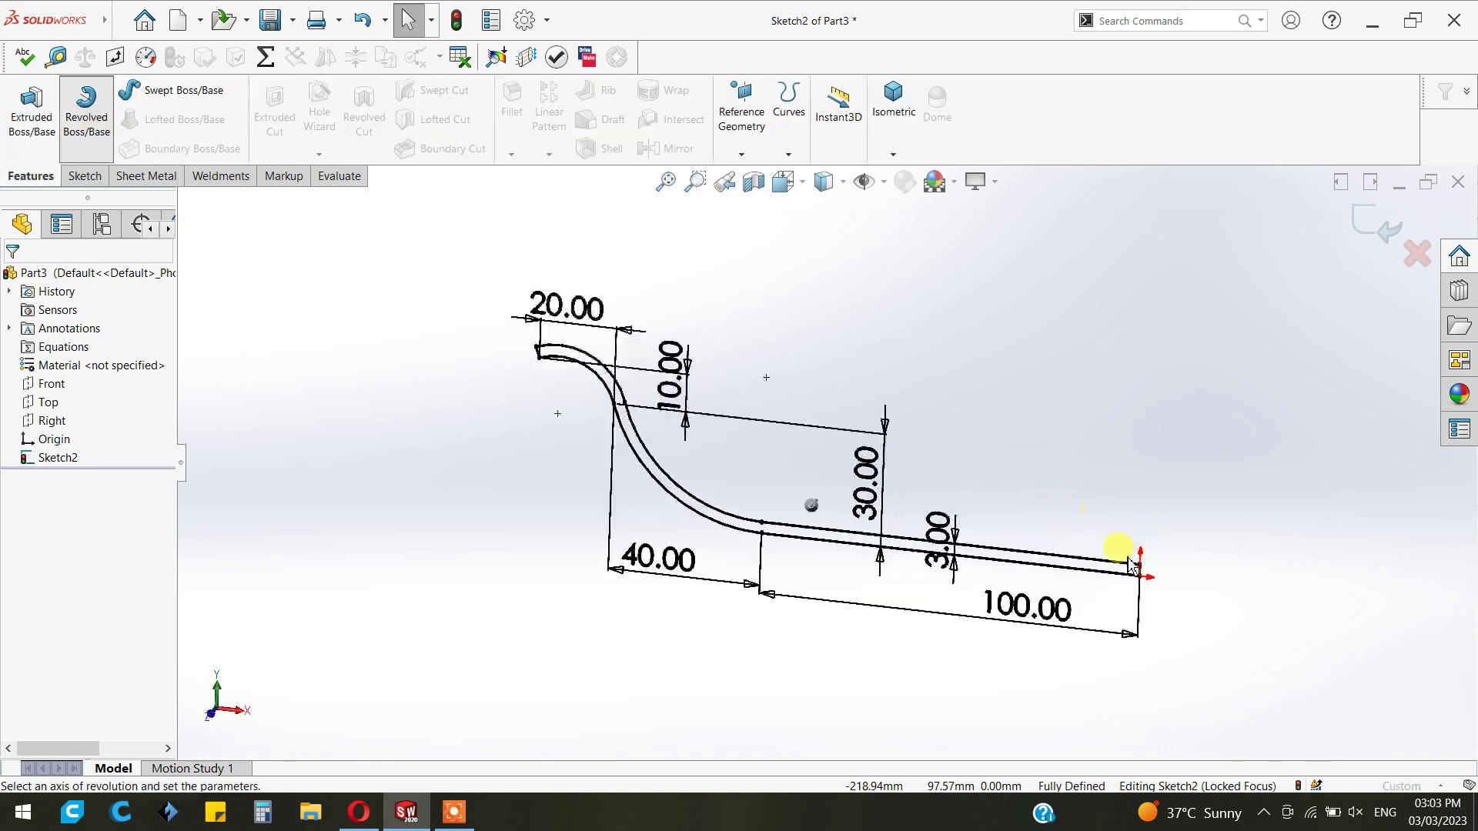
{"action": "left_click", "coordinate": [1135, 592]}
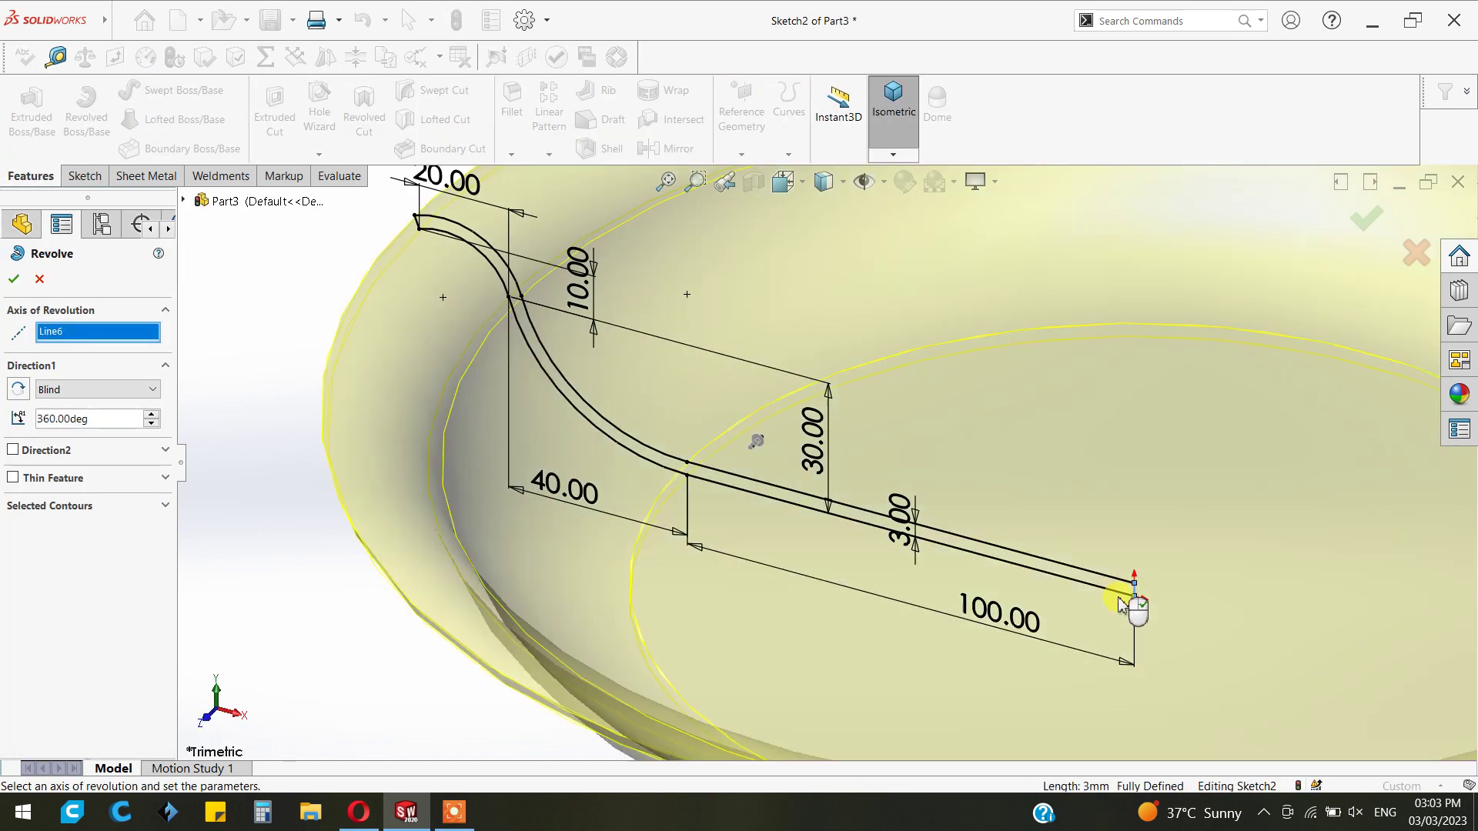
{"action": "left_click", "coordinate": [13, 280]}
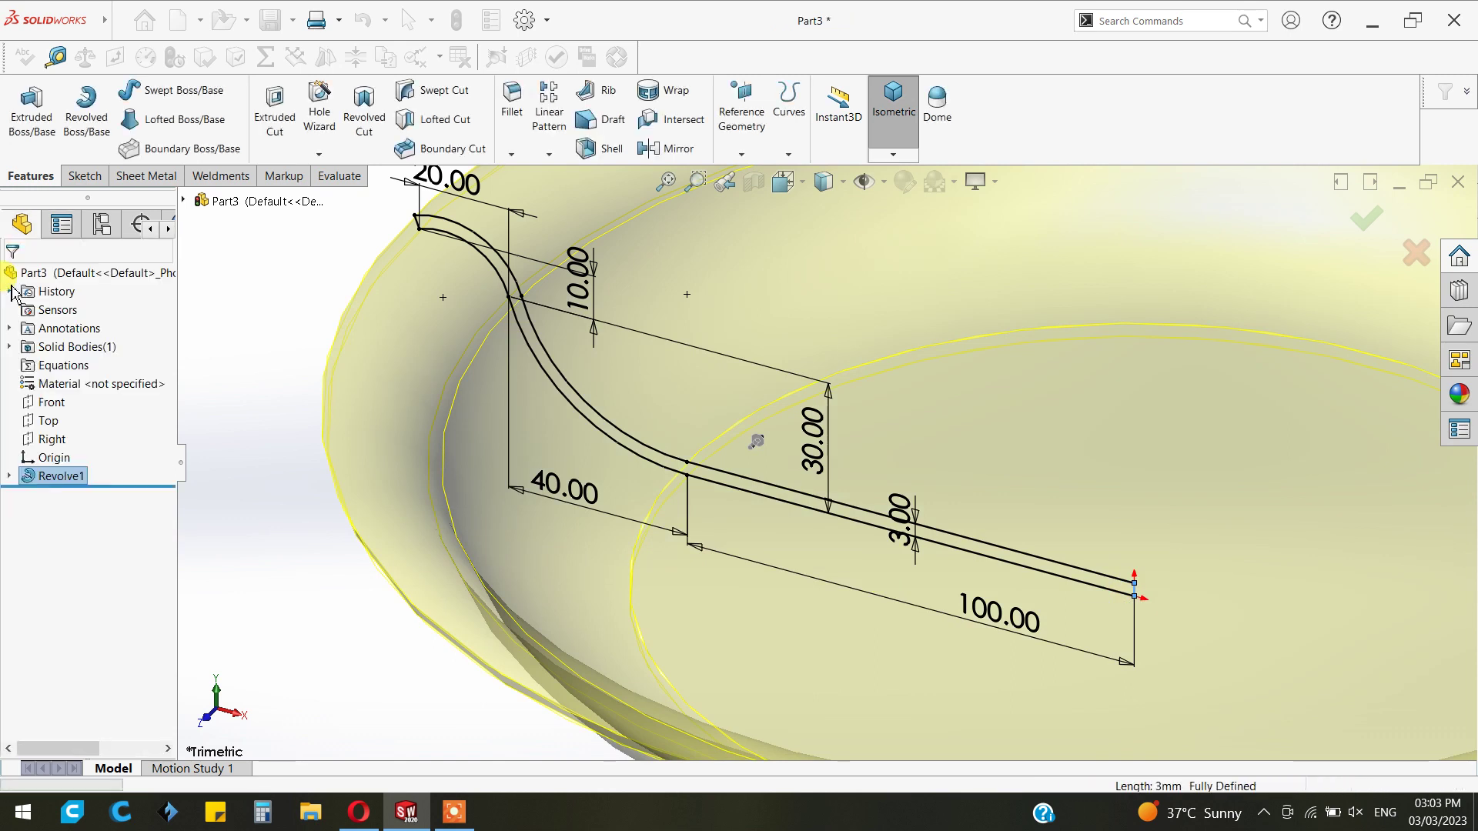
- Raise the document's shaded and wireframe image quality sliders to near high
{"action": "left_click", "coordinate": [539, 47]}
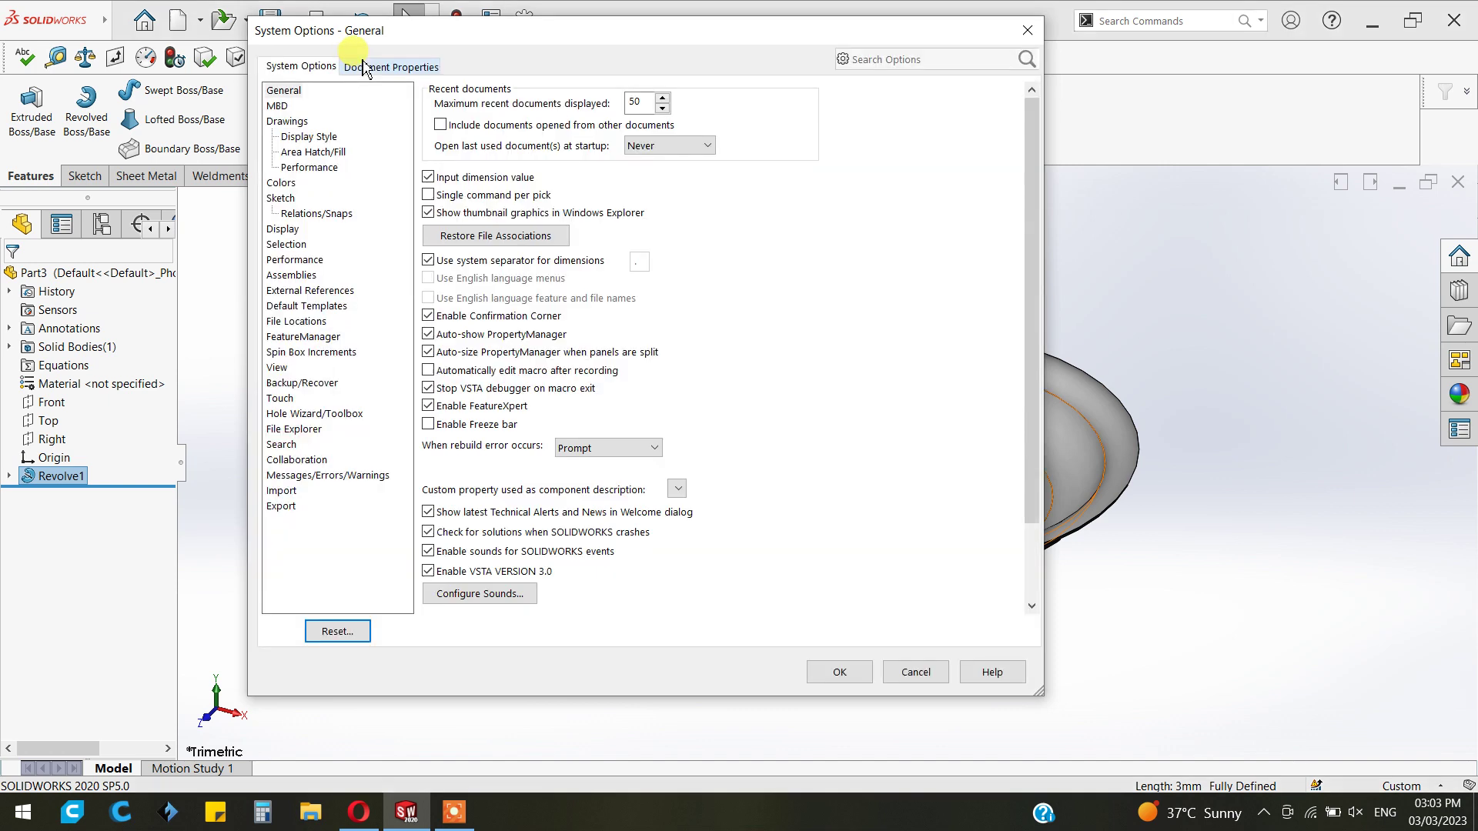
{"action": "left_click", "coordinate": [393, 66]}
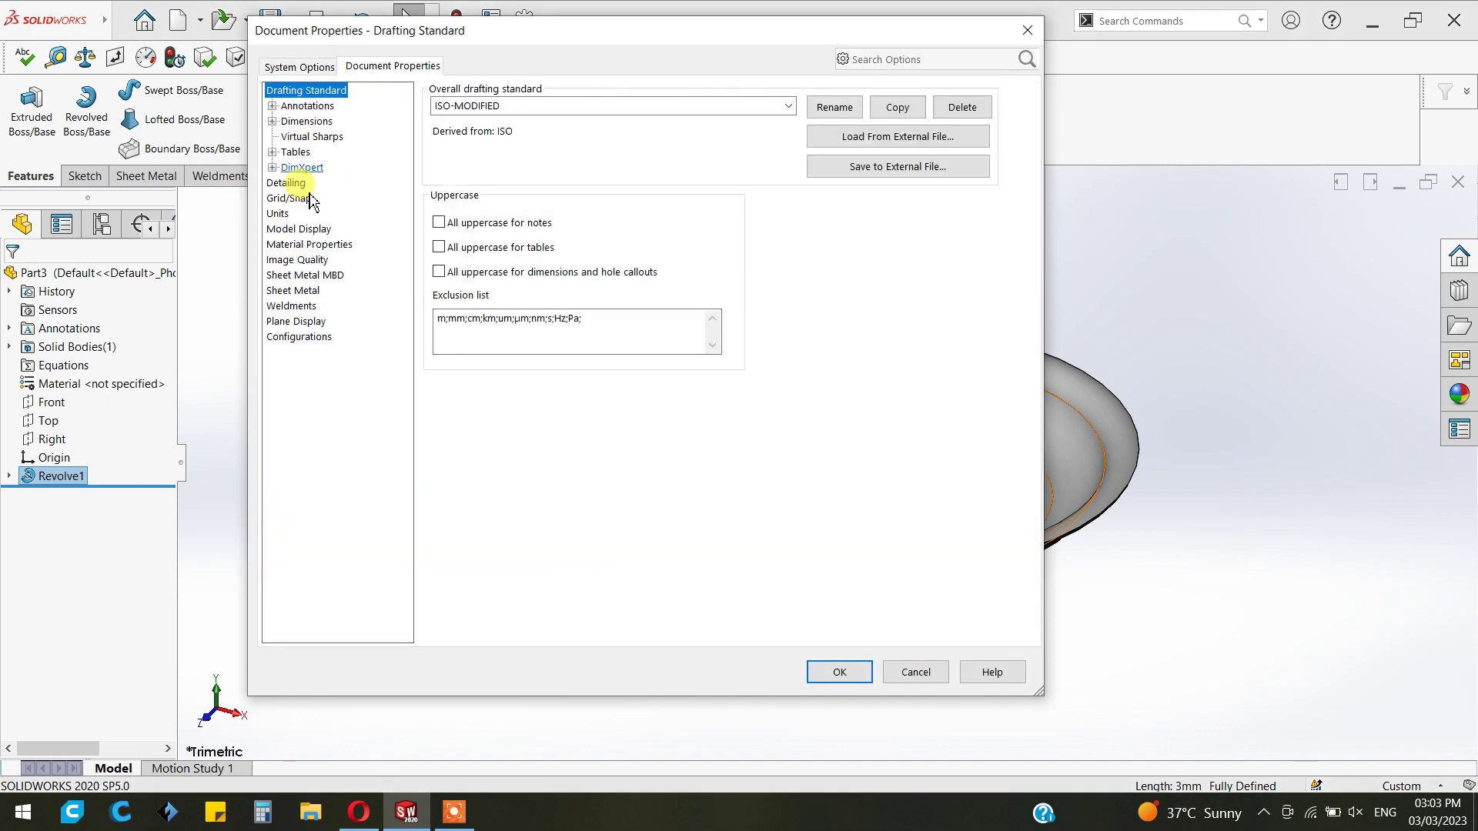
{"action": "left_click", "coordinate": [298, 260]}
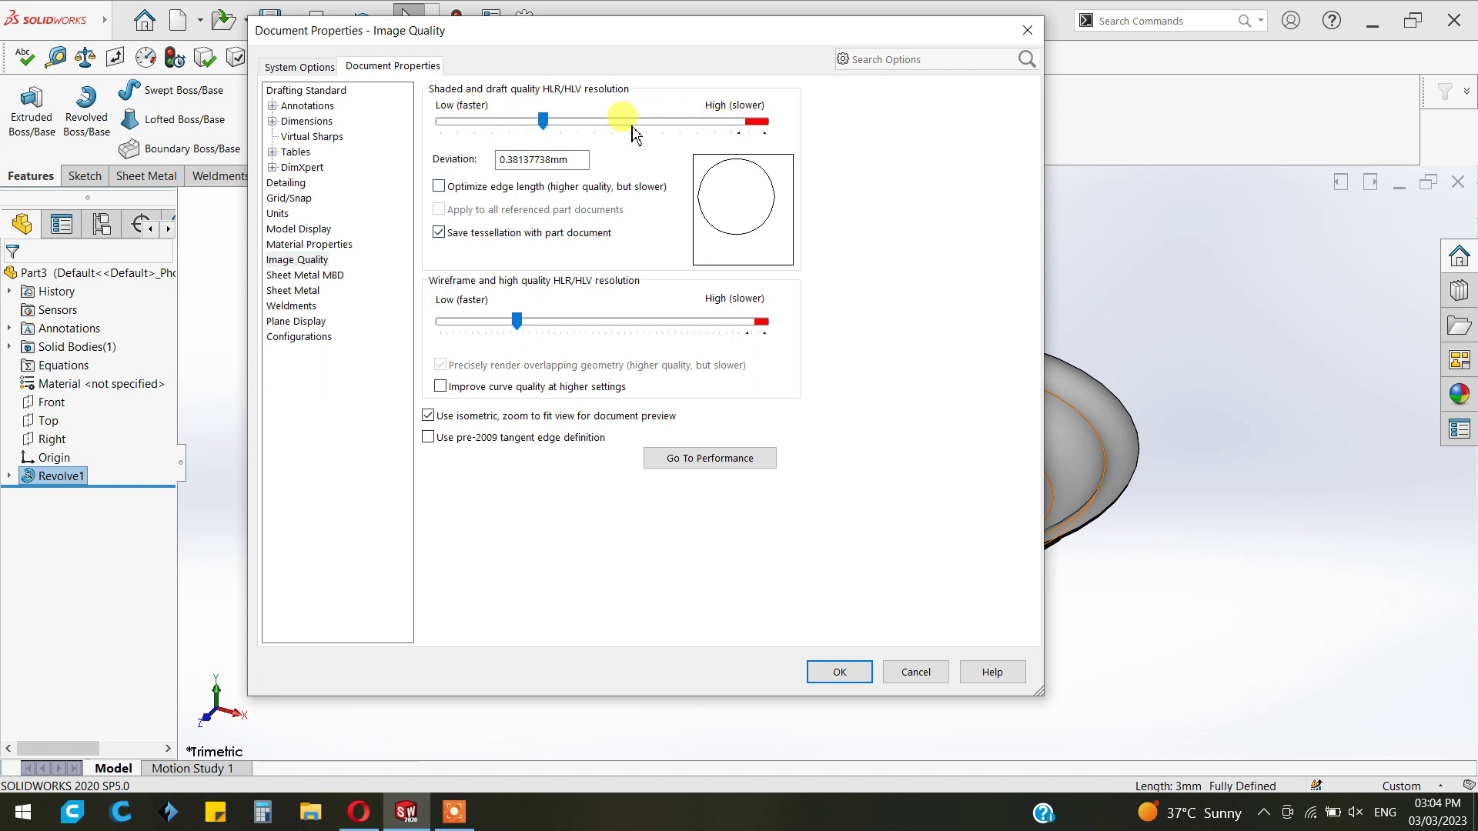
{"action": "left_click_drag", "start_coordinate": [675, 123], "coordinate": [736, 131]}
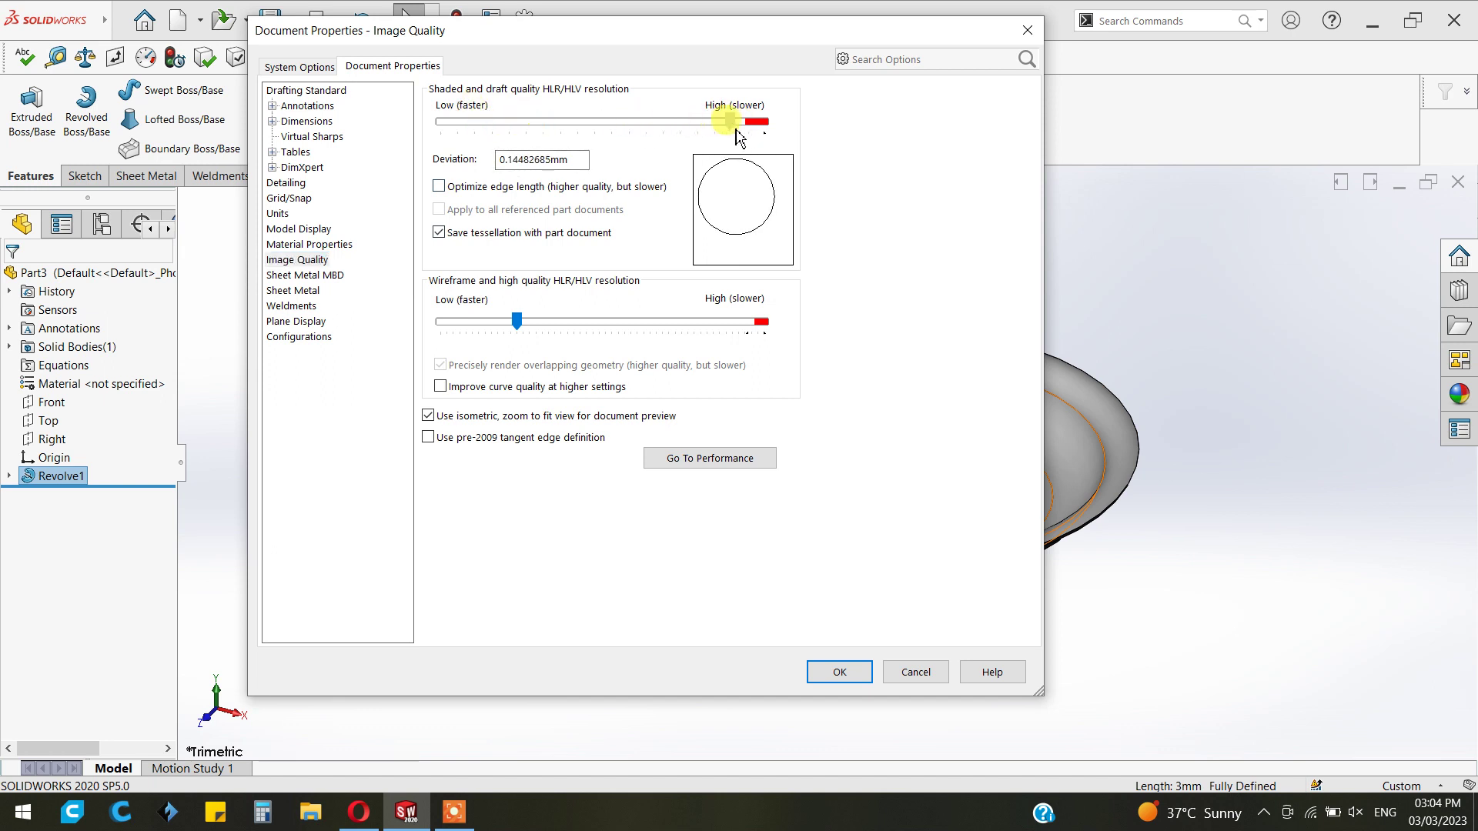
{"action": "left_click_drag", "start_coordinate": [523, 327], "coordinate": [735, 335]}
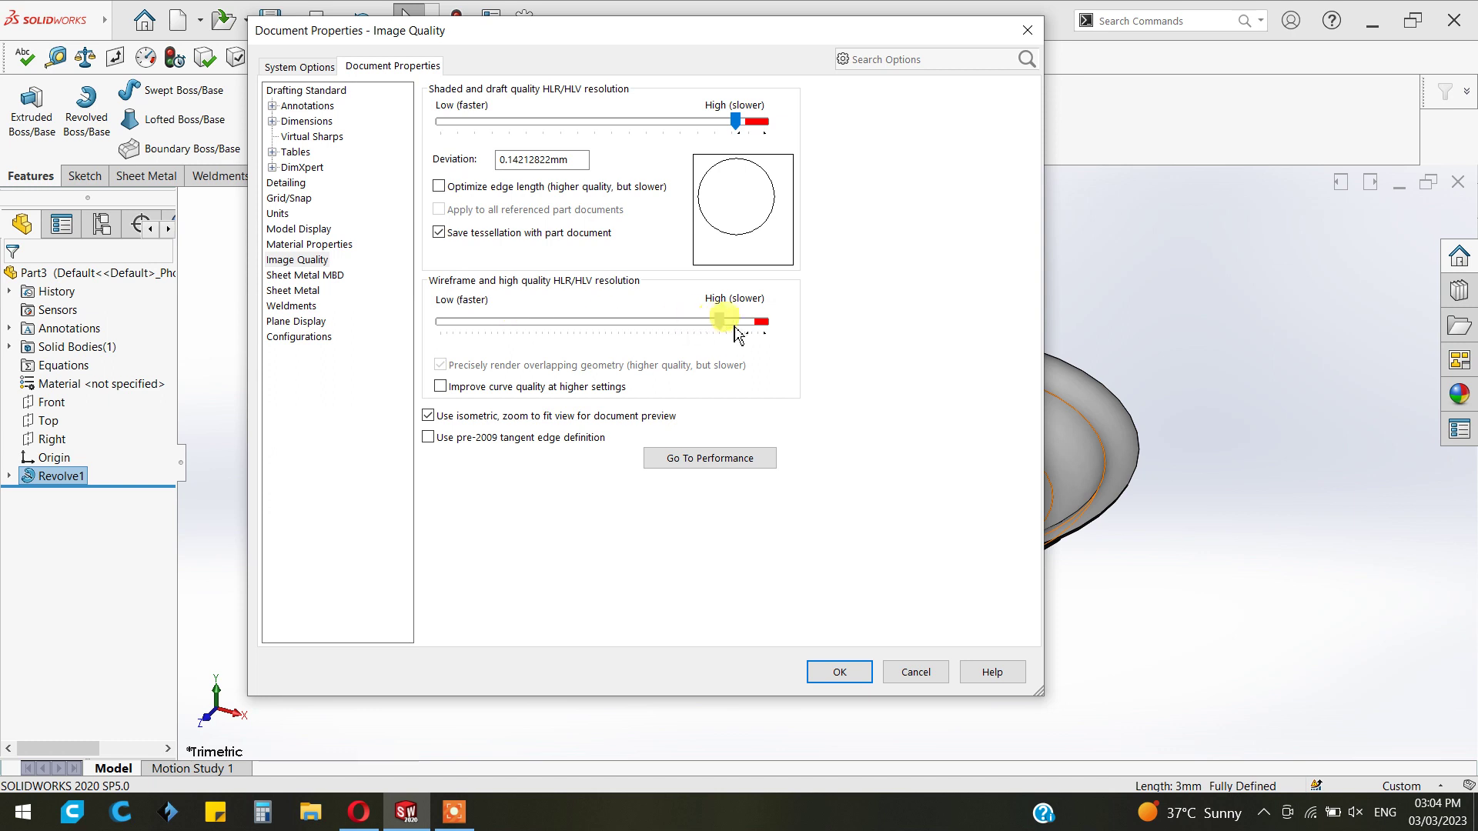
{"action": "left_click", "coordinate": [839, 675]}
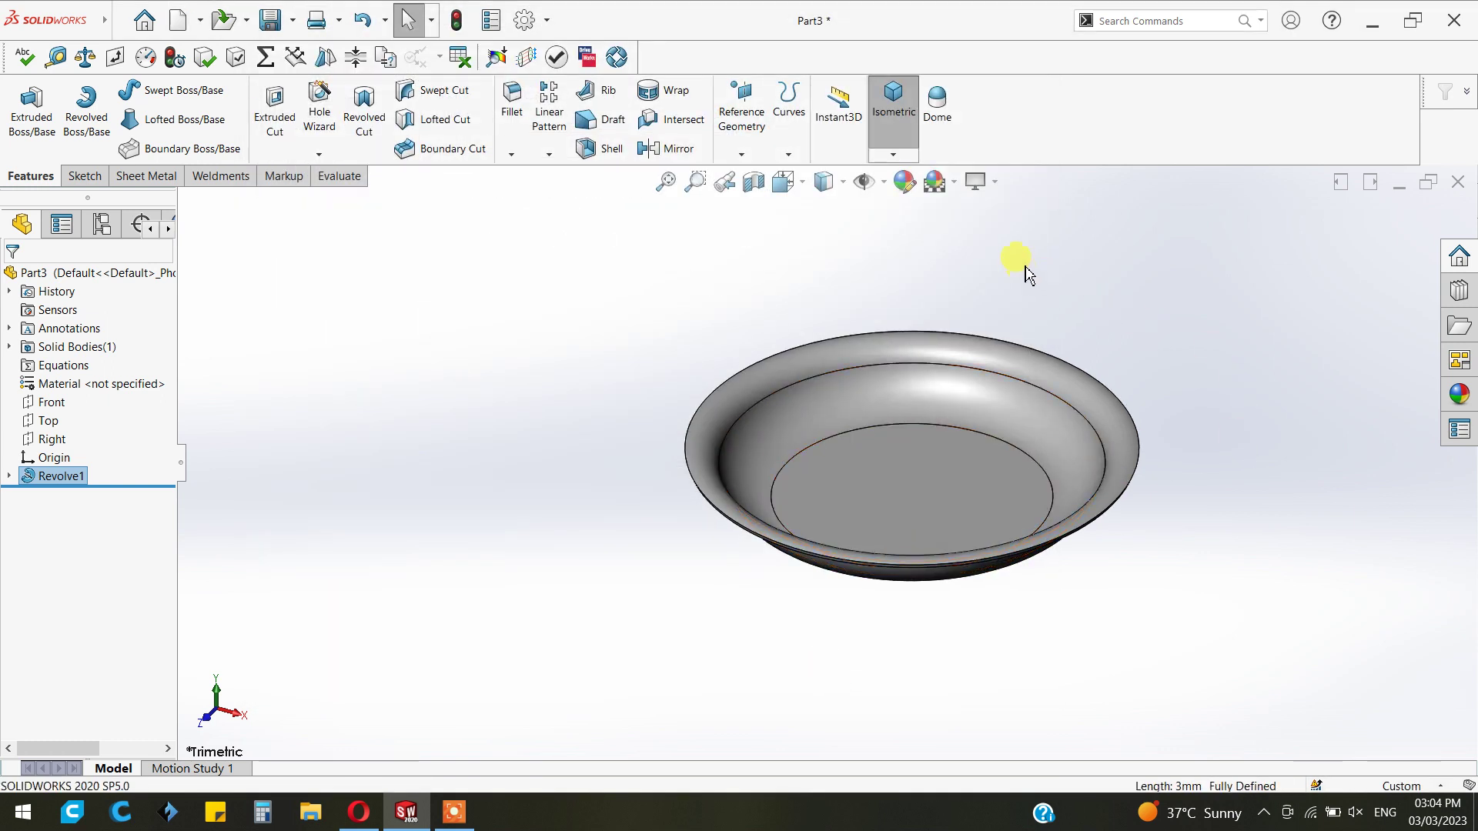
- Orbit and zoom in on the dish's outer rim
{"action": "scroll", "coordinate": [1029, 277], "scroll_direction": "down", "scroll_amount": 1}
{"action": "scroll", "coordinate": [1017, 311], "scroll_direction": "down", "scroll_amount": 1}
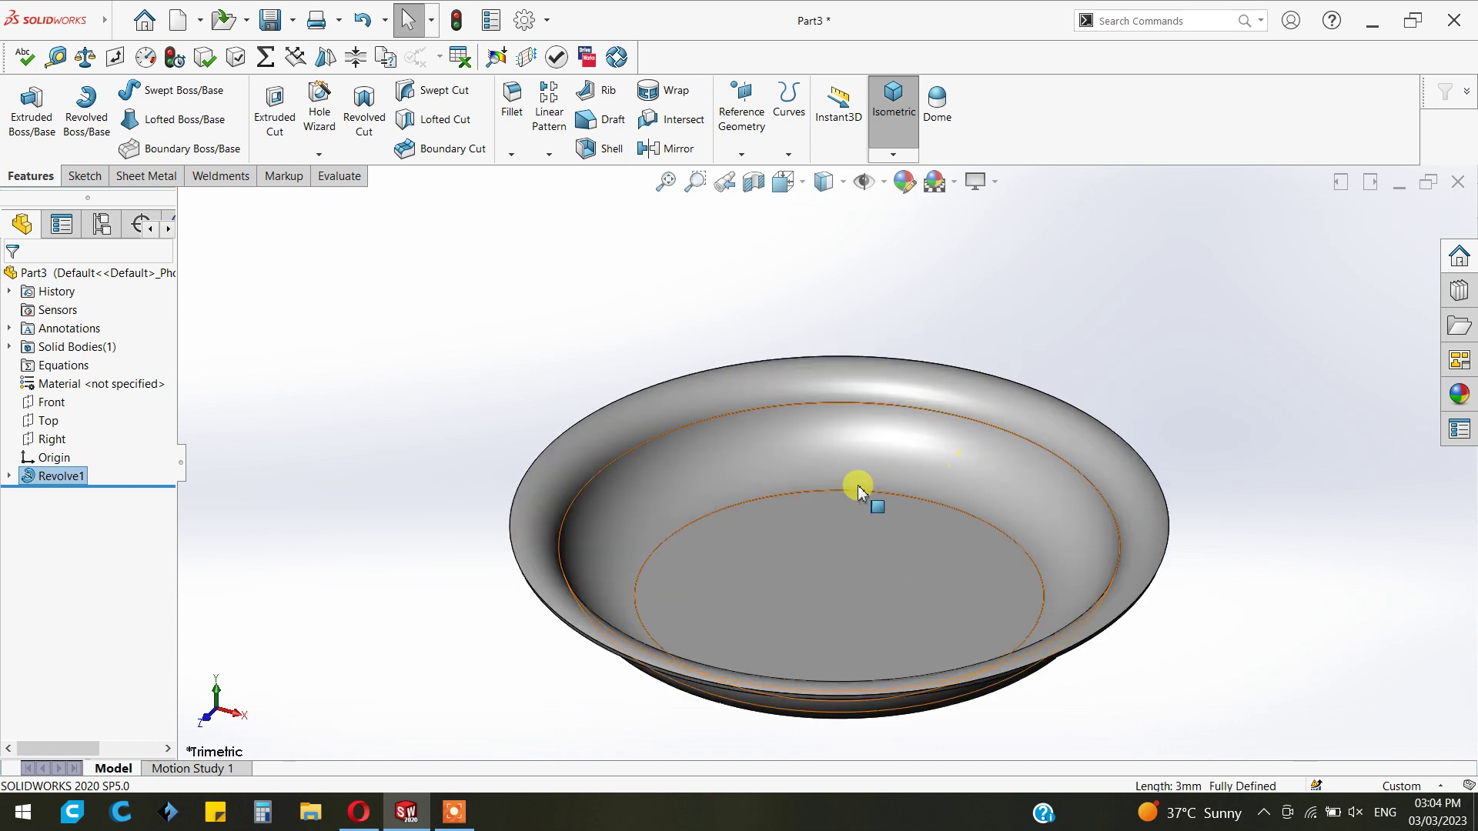
{"action": "middle_click_drag", "start_coordinate": [506, 568], "coordinate": [521, 462]}
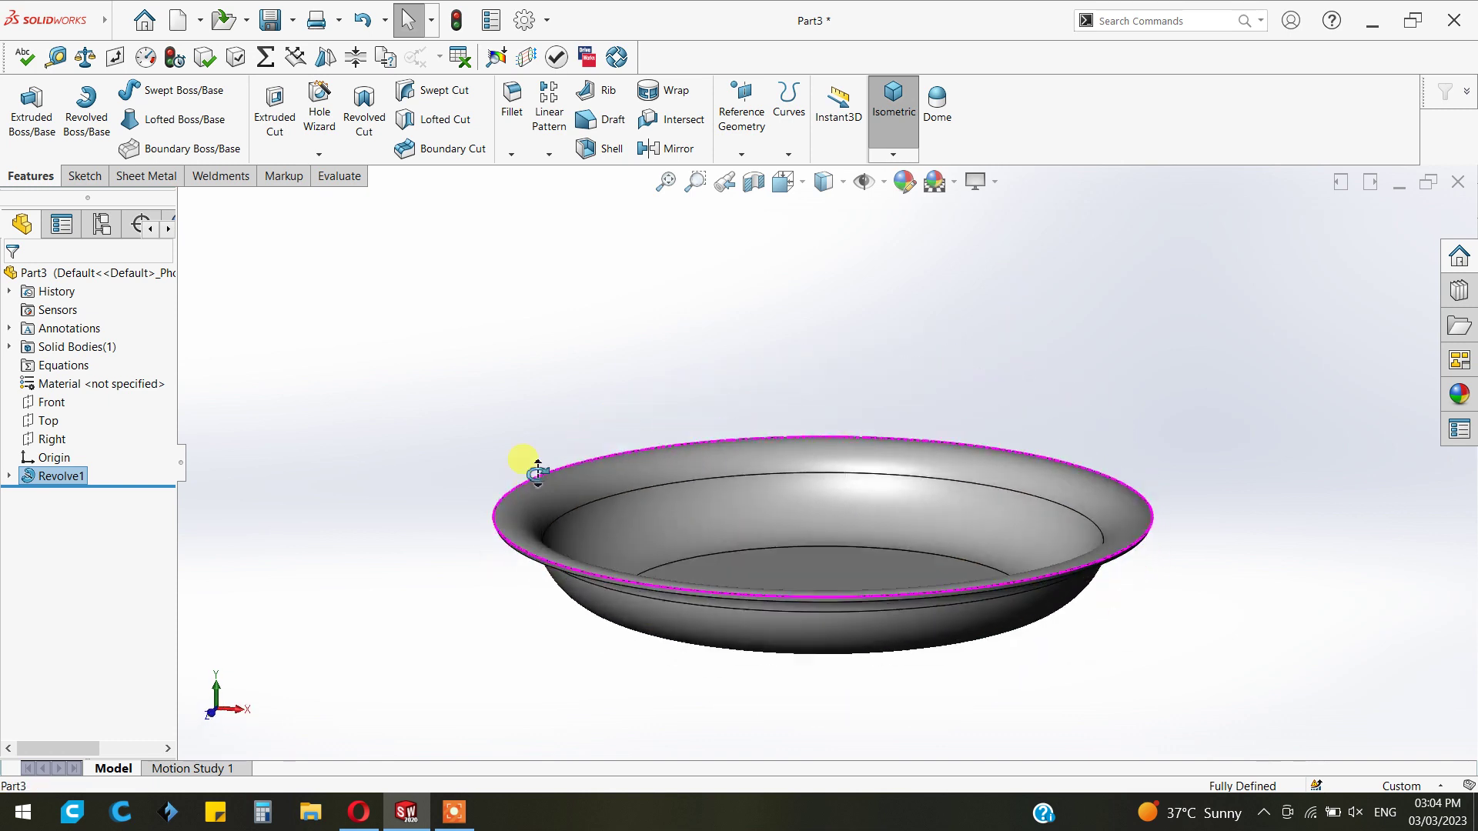
{"action": "scroll", "coordinate": [518, 501], "scroll_direction": "down", "scroll_amount": 1}
{"action": "scroll", "coordinate": [660, 488], "scroll_direction": "down", "scroll_amount": 1}
{"action": "scroll", "coordinate": [659, 488], "scroll_direction": "down", "scroll_amount": 1}
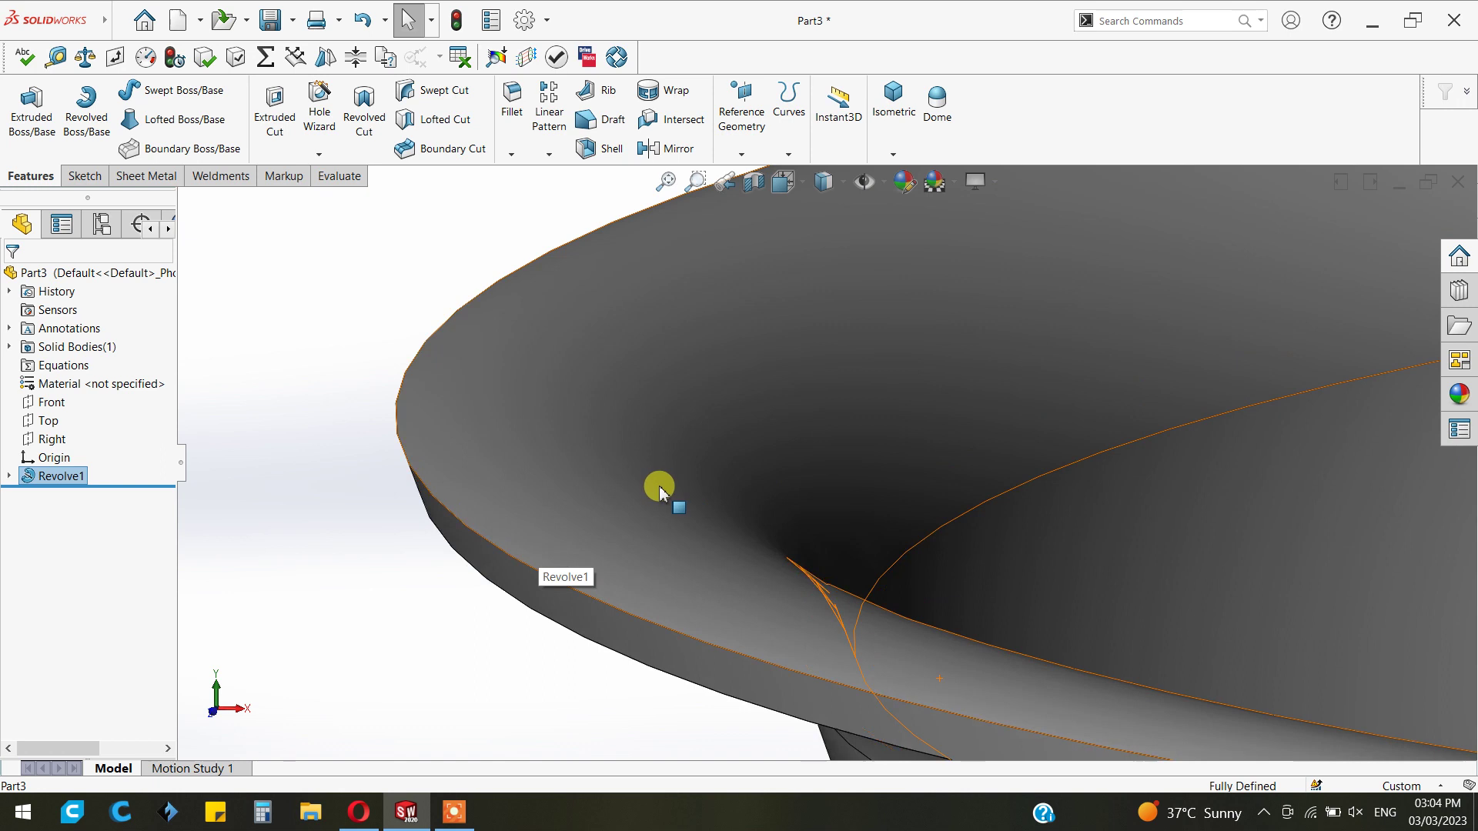
- Fillet the outer rim edge with a 2 mm radius, creating Fillet1
{"action": "left_click", "coordinate": [420, 487]}
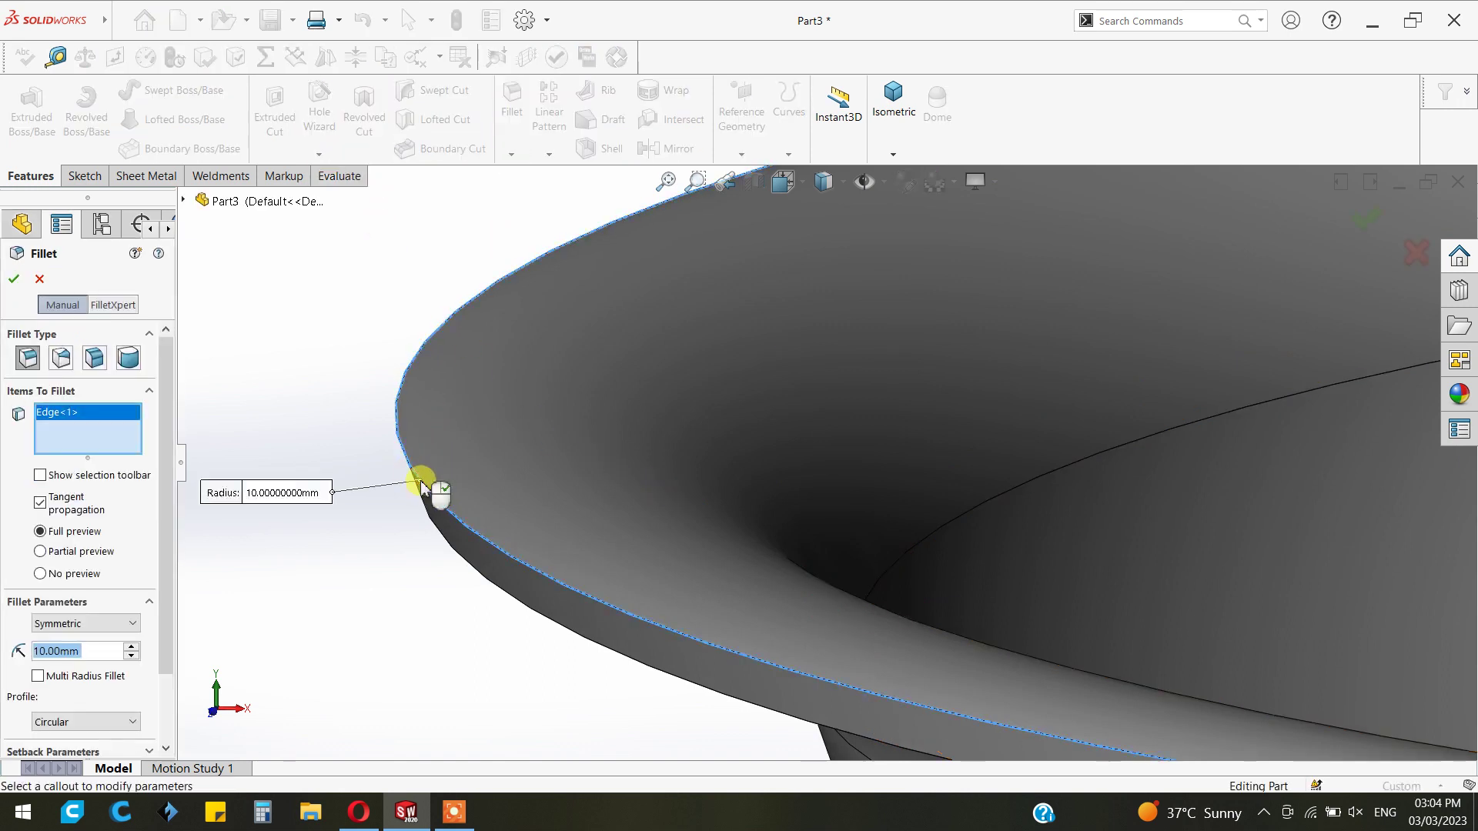
{"action": "type", "text": "2"}
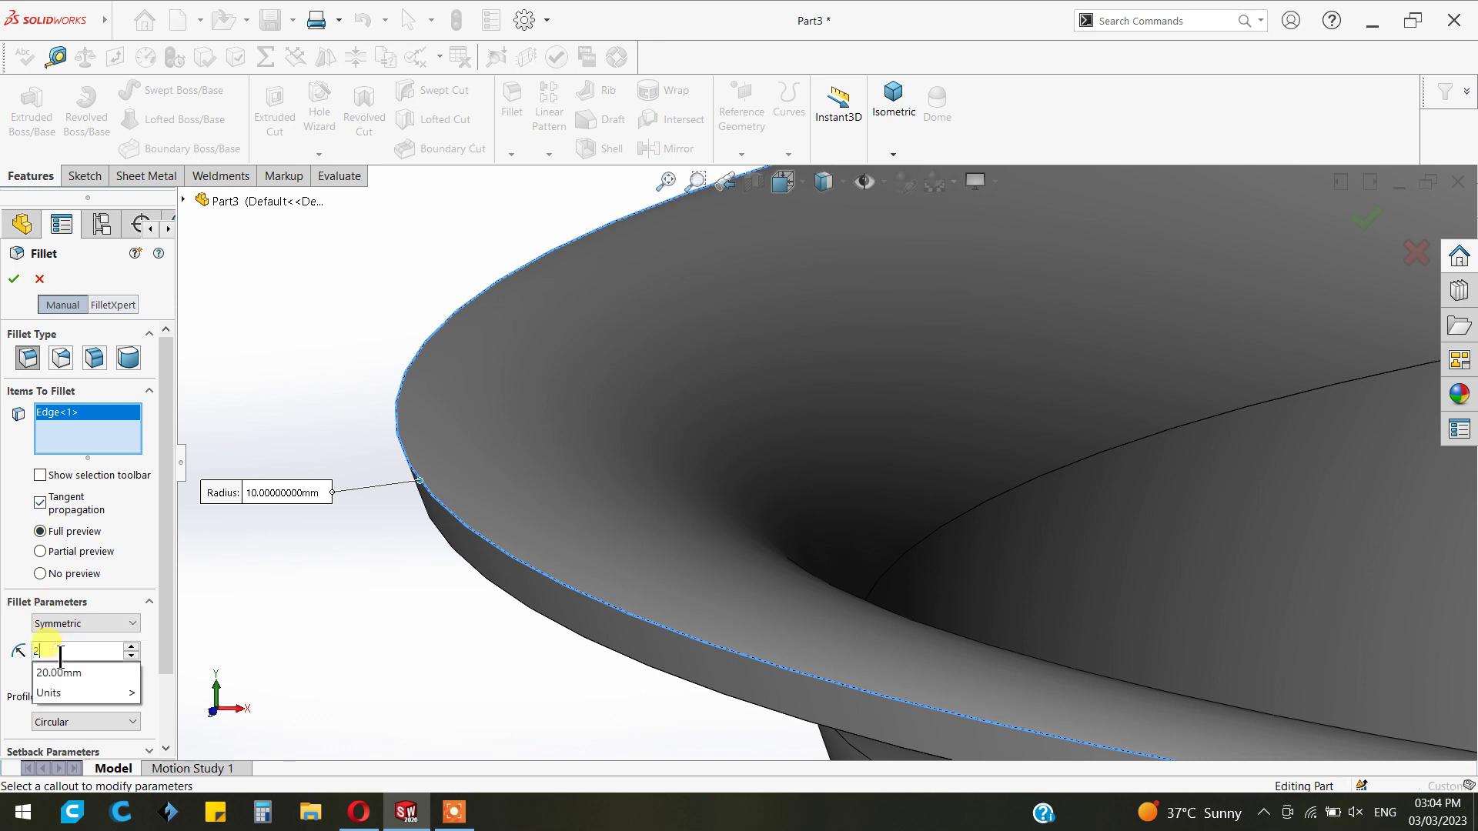
{"action": "key", "text": "Return"}
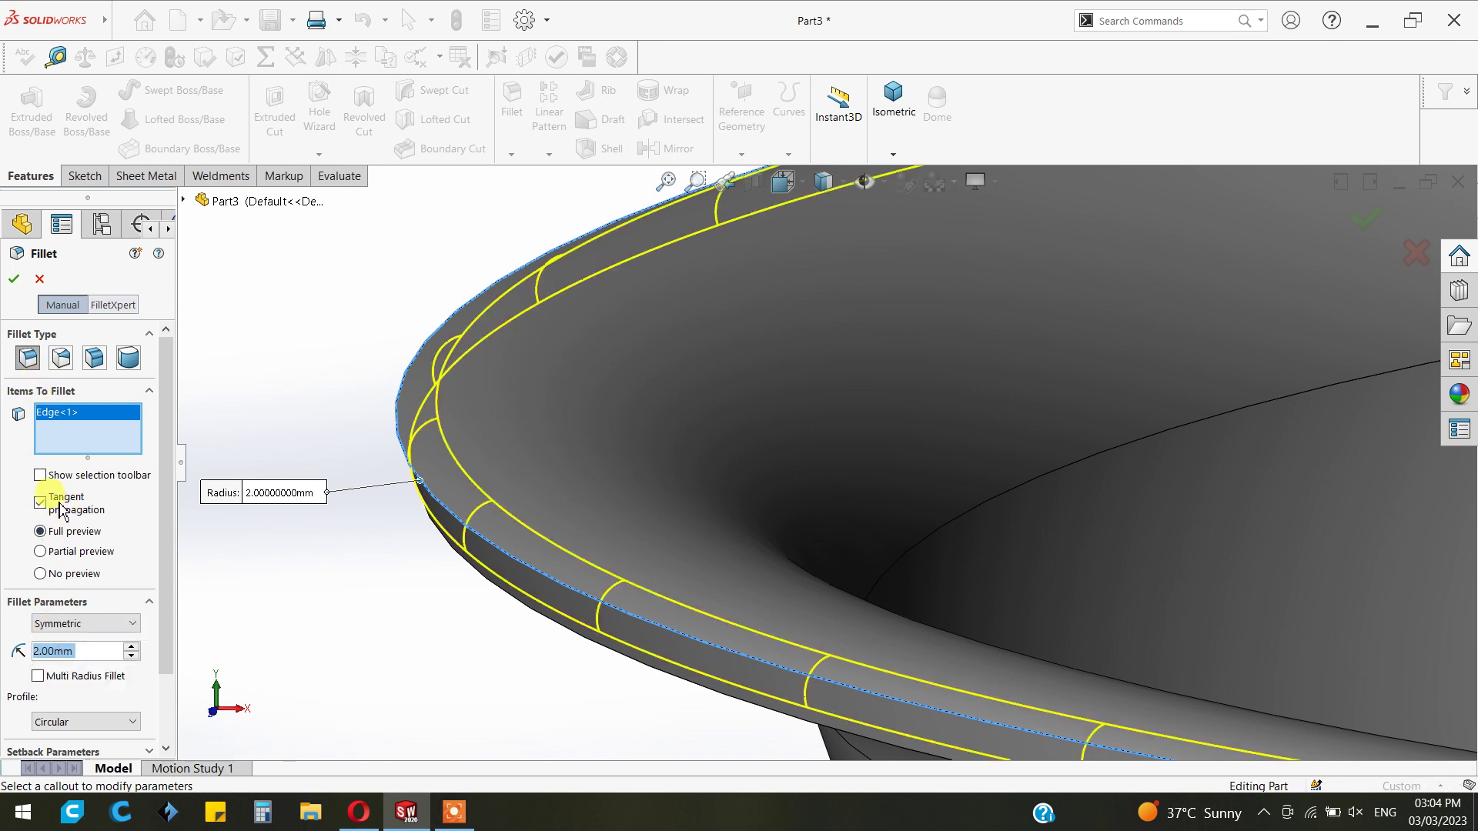
{"action": "left_click", "coordinate": [14, 280]}
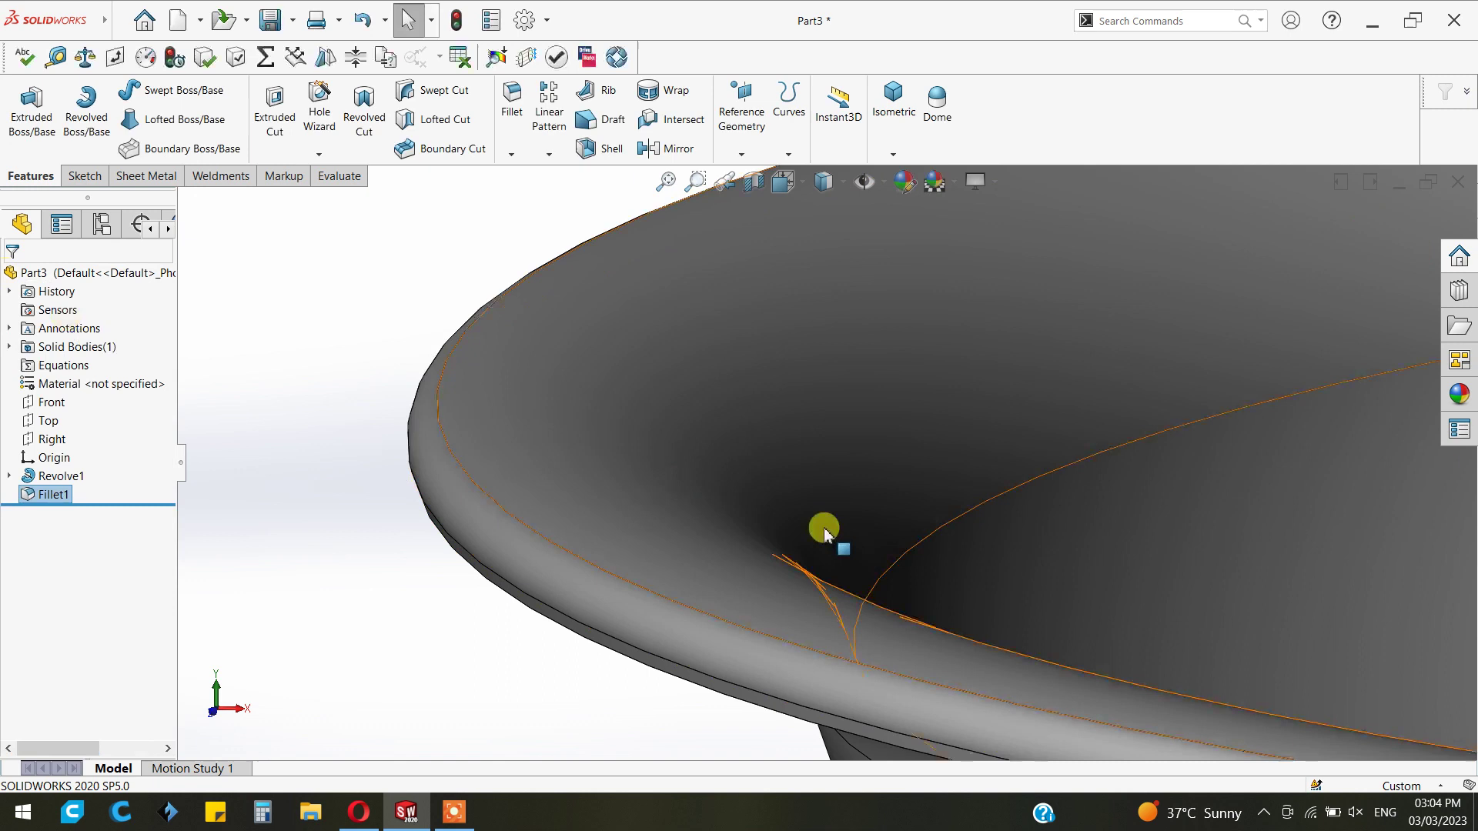
{"action": "scroll", "coordinate": [977, 568], "scroll_direction": "up", "scroll_amount": 5}
{"action": "scroll", "coordinate": [977, 568], "scroll_direction": "up", "scroll_amount": 5}
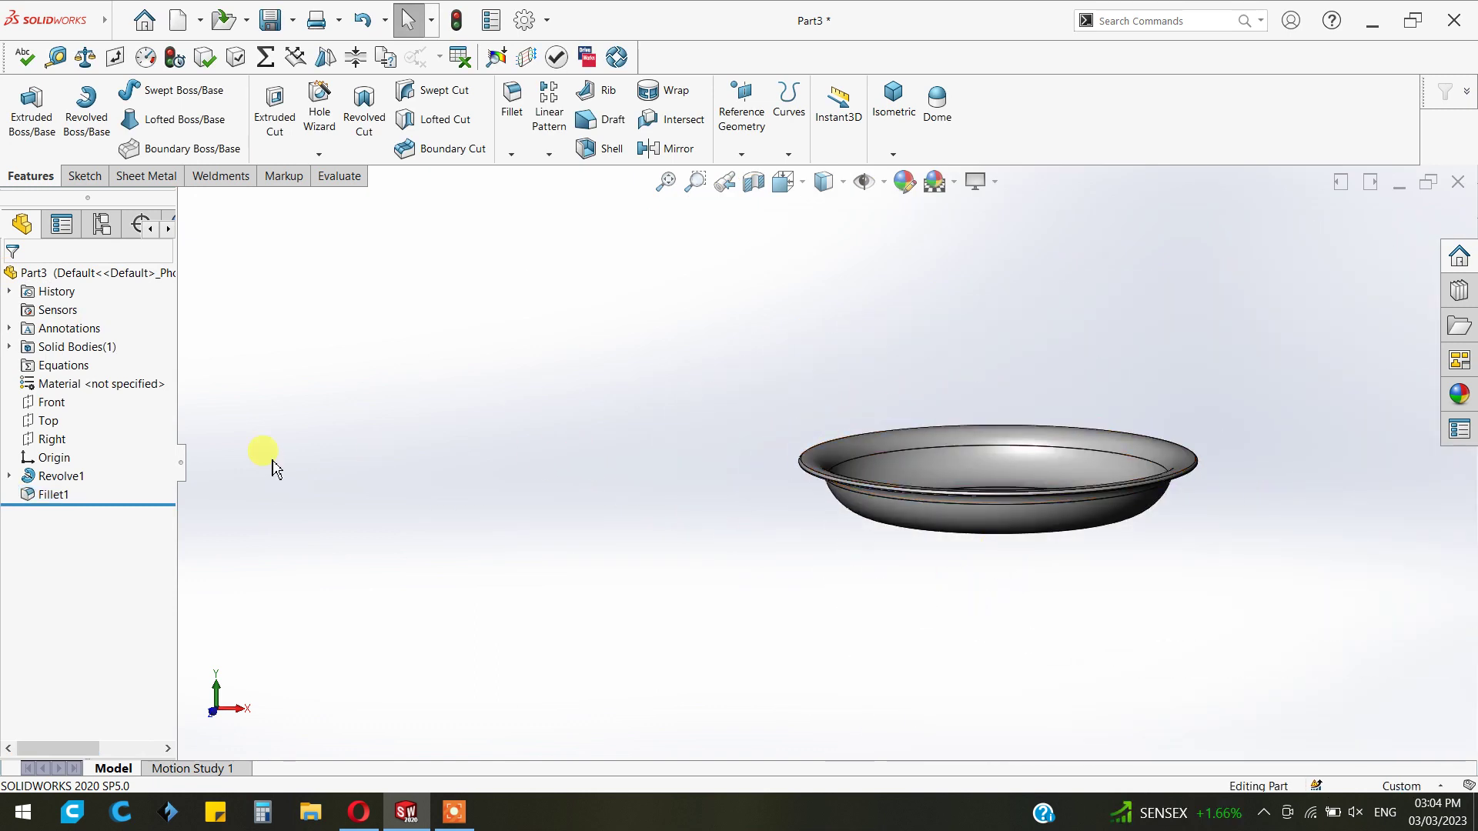
- Face the Front plane and switch to Hidden Lines Removed display
{"action": "left_click", "coordinate": [50, 402]}
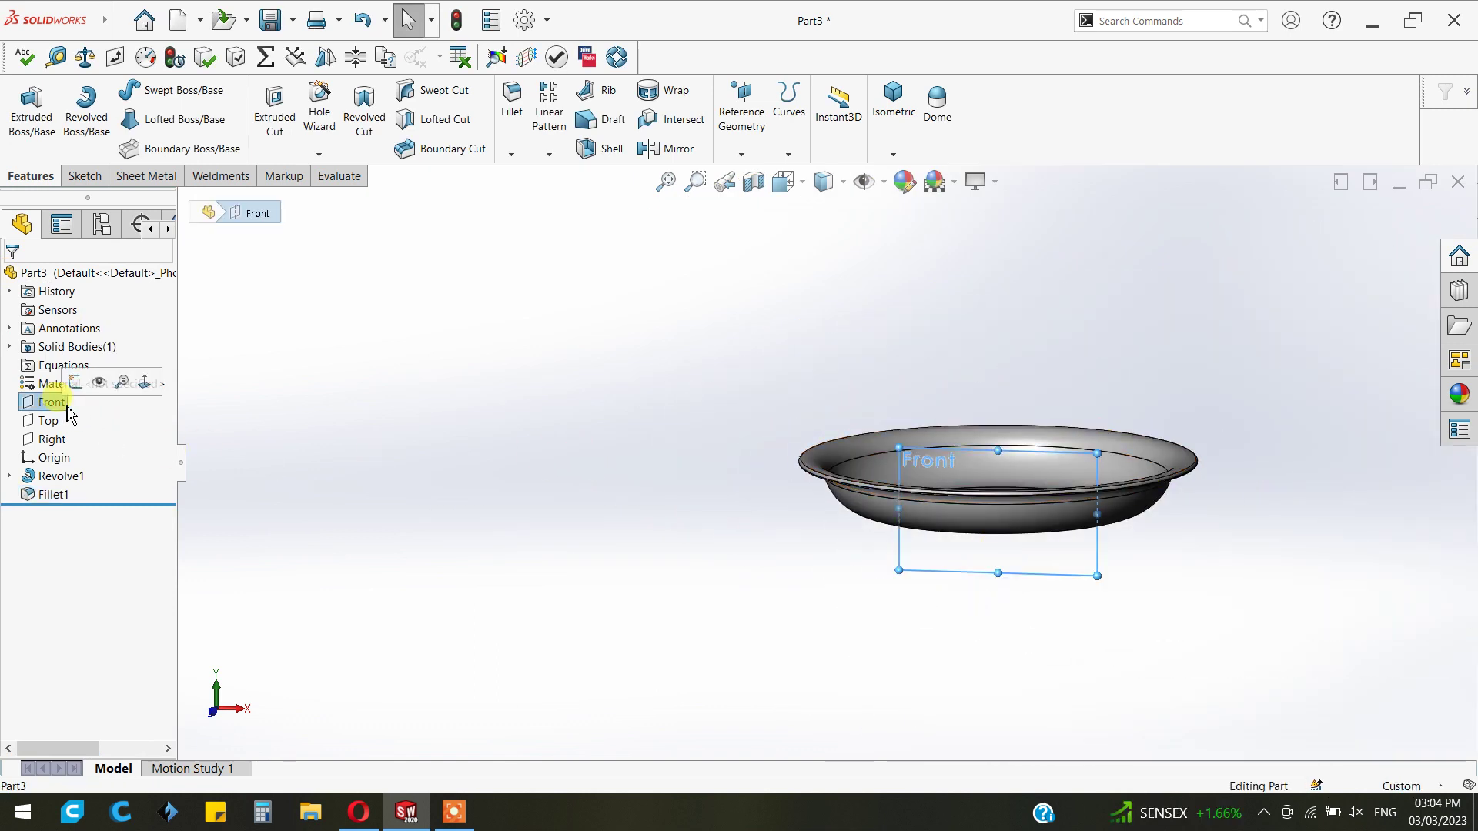
{"action": "key", "text": "ctrl+8"}
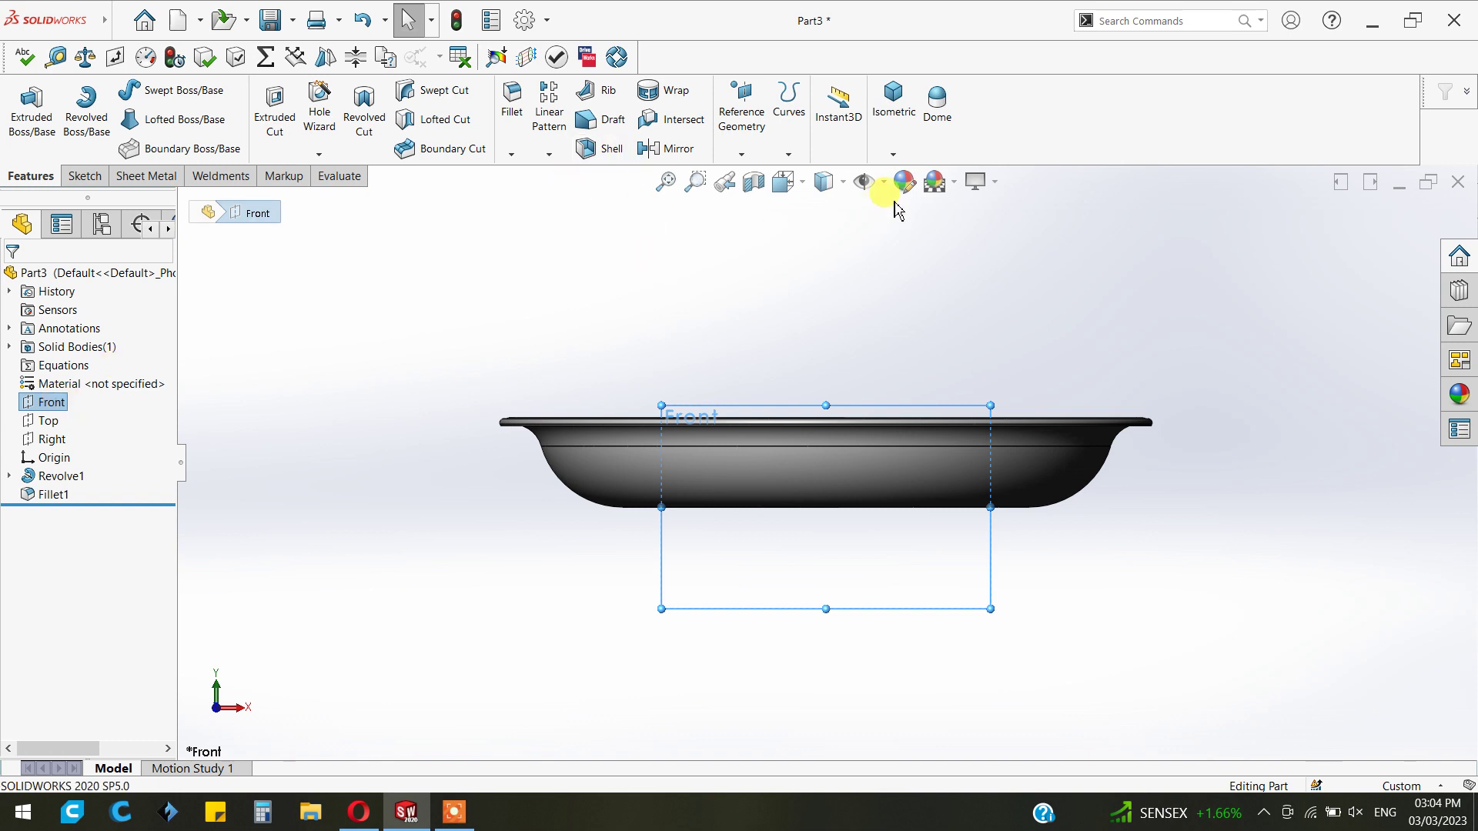
{"action": "left_click", "coordinate": [824, 184]}
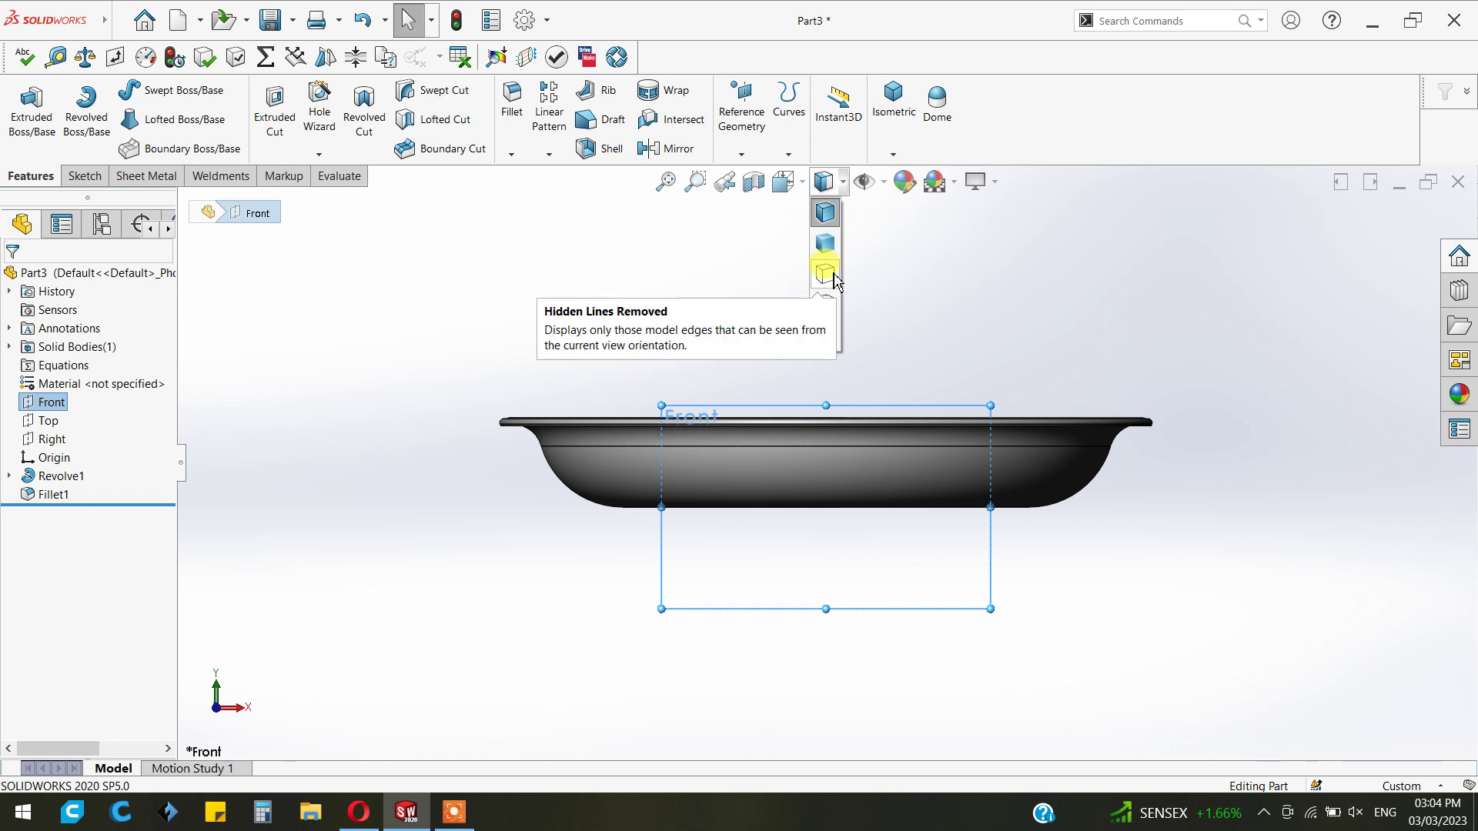
{"action": "left_click", "coordinate": [824, 272]}
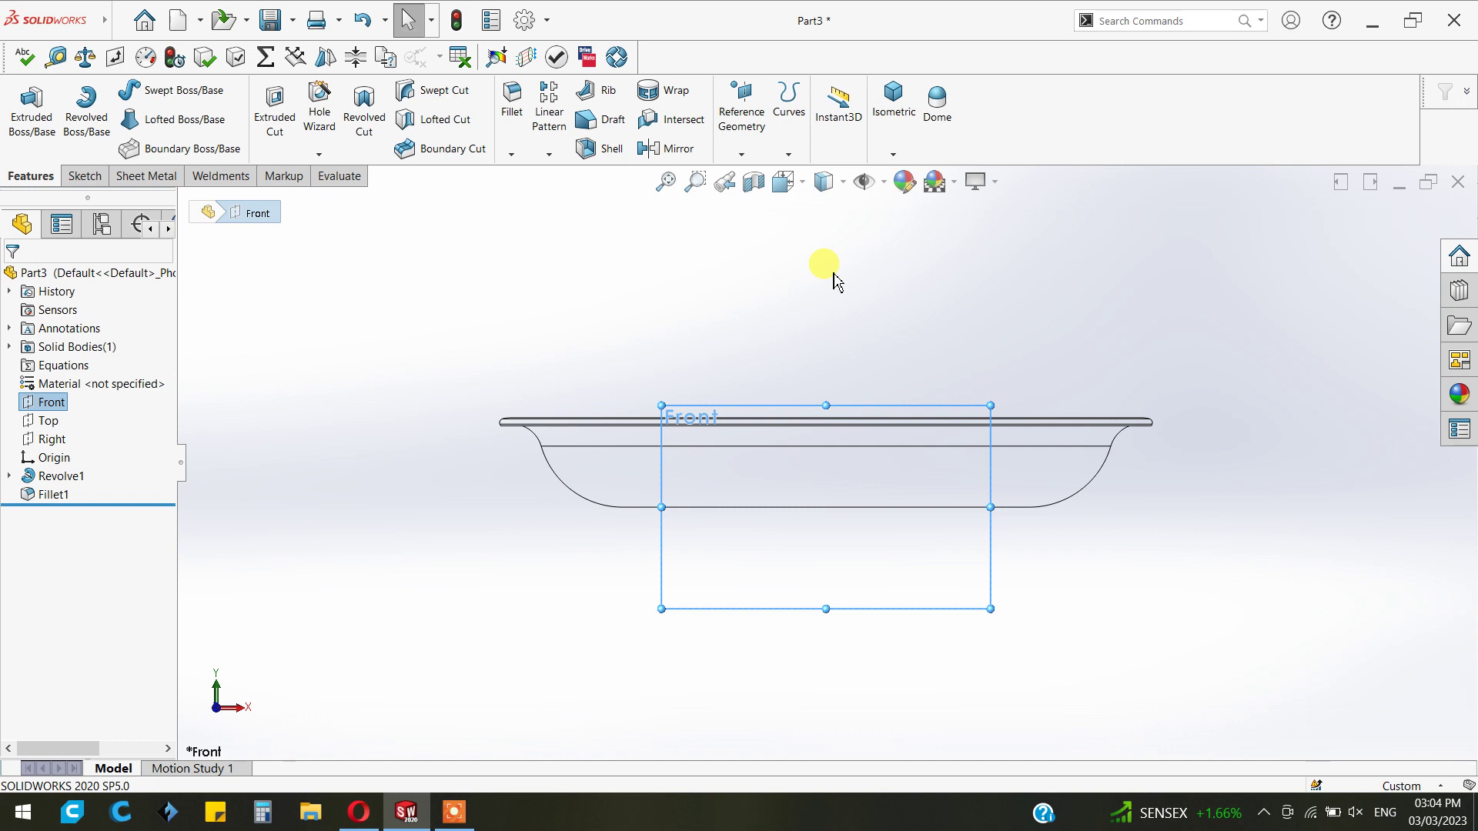
- Change the display style to wireframe
{"action": "left_click", "coordinate": [803, 198]}
{"action": "left_click", "coordinate": [825, 183]}
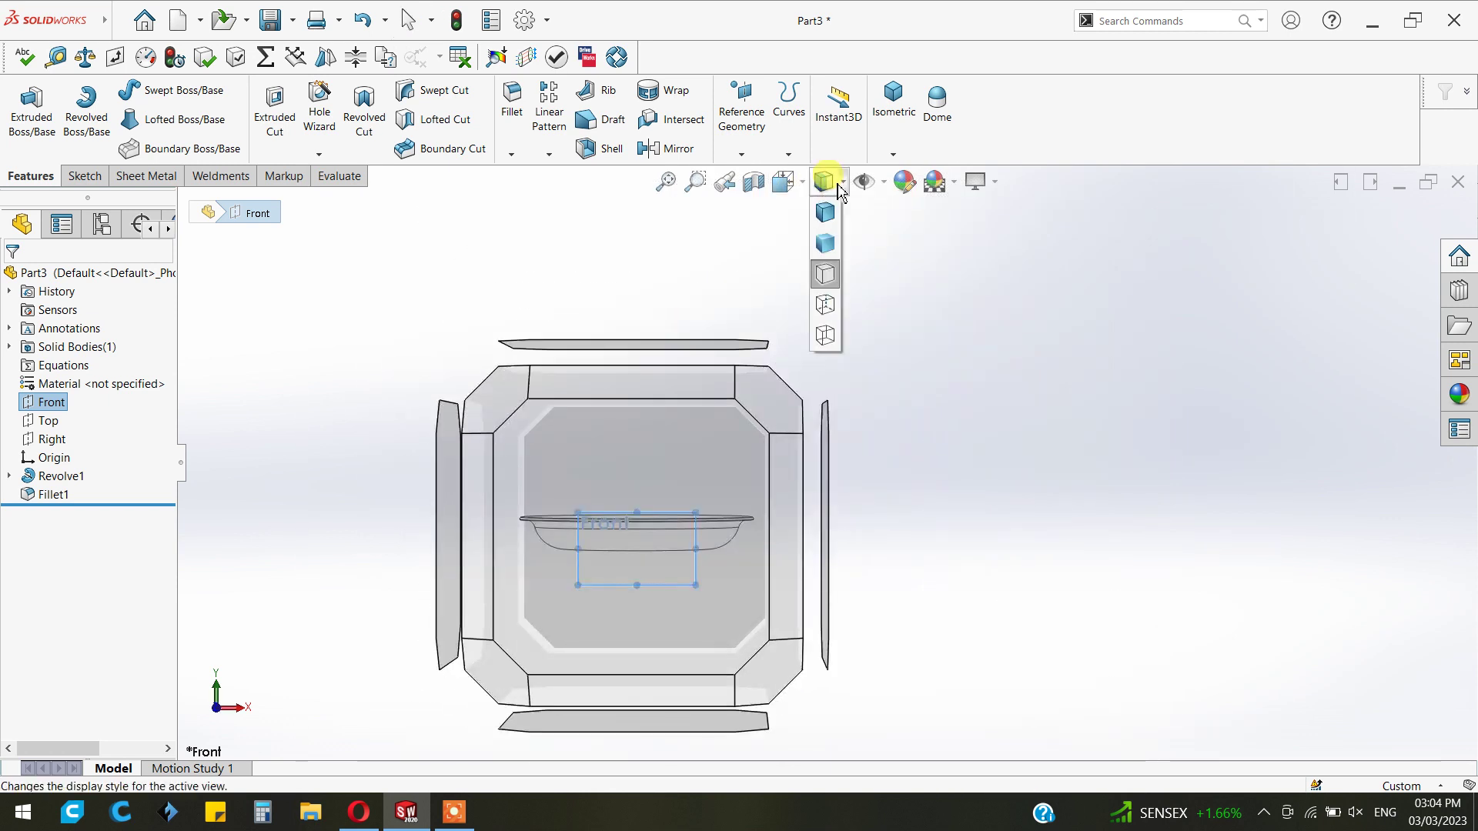
{"action": "left_click", "coordinate": [824, 336]}
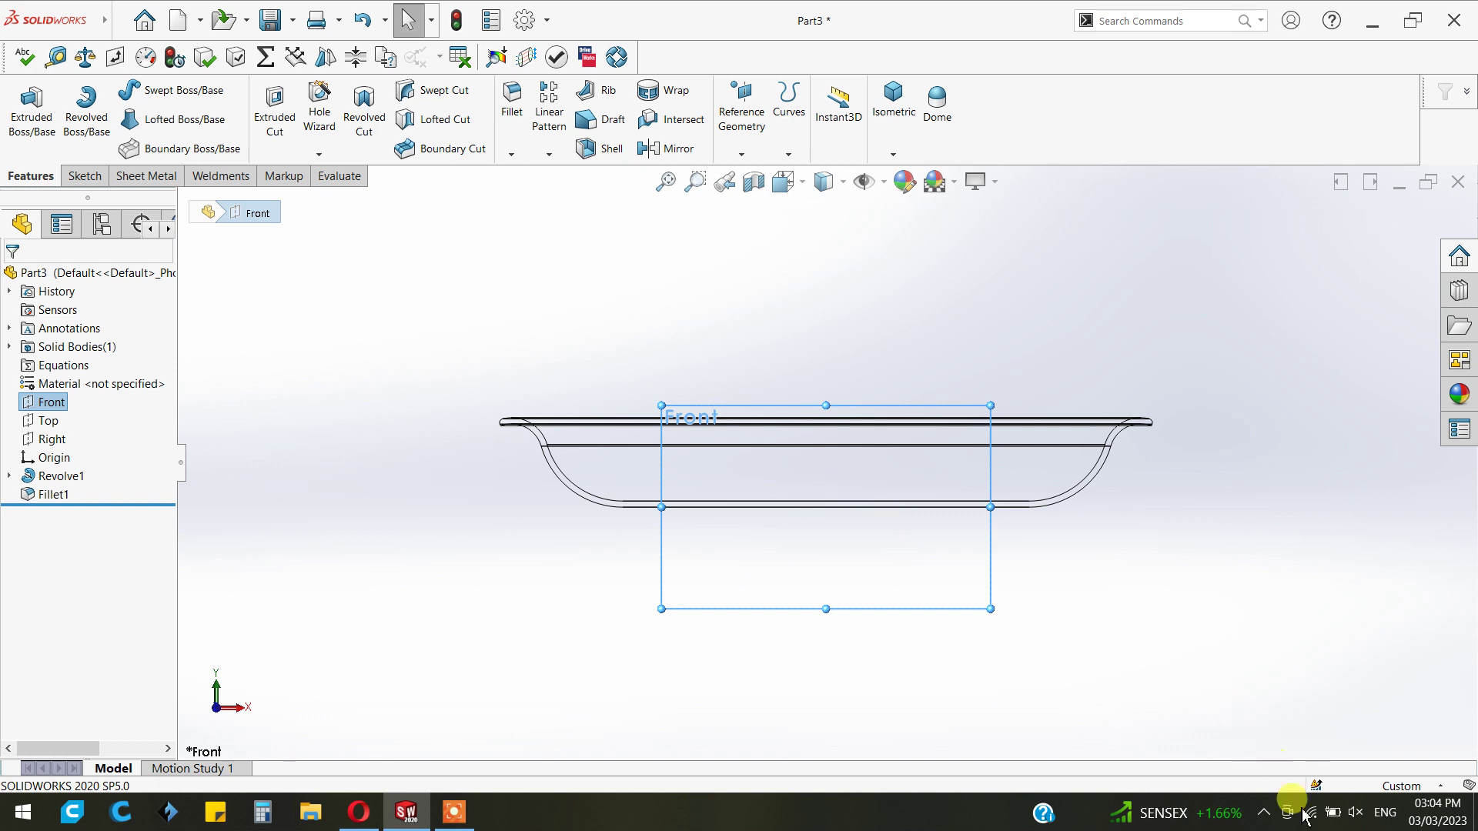
{"action": "left_click", "coordinate": [454, 812]}
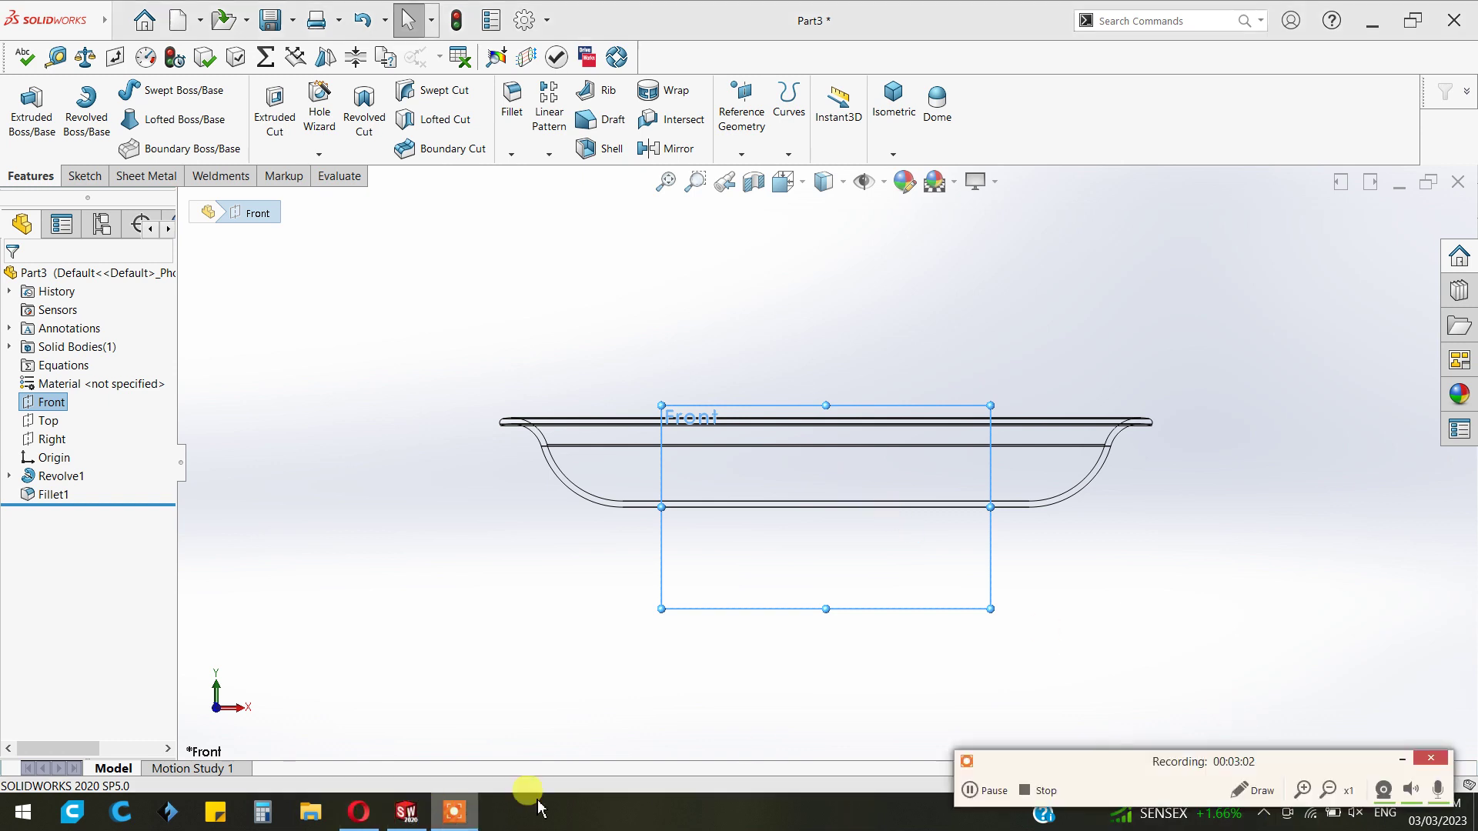
{"action": "left_click", "coordinate": [1402, 762]}
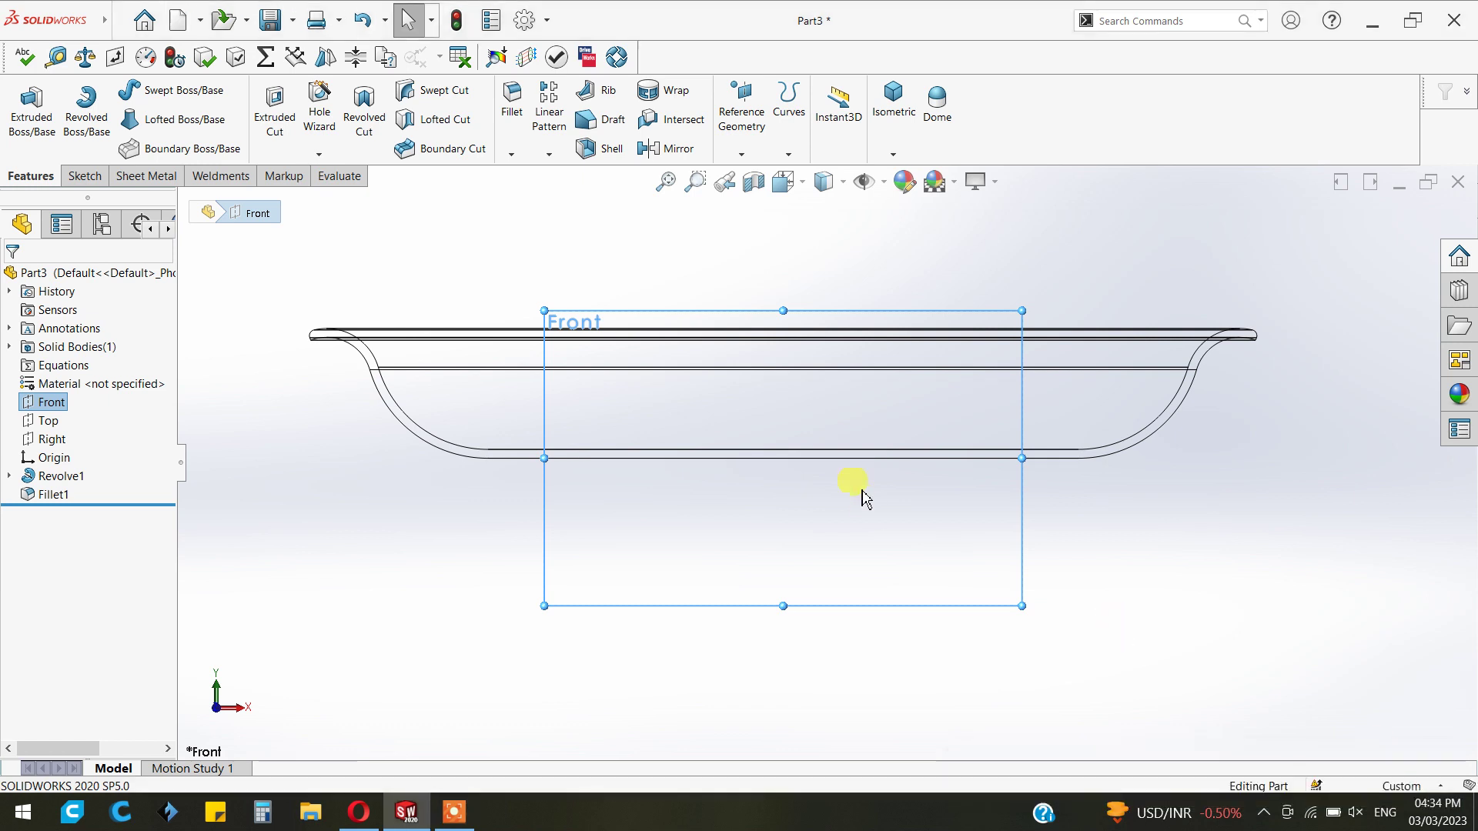
- Start a Front-plane sketch and draw a vertical centerline up from the origin
{"action": "left_click", "coordinate": [83, 177]}
{"action": "left_click", "coordinate": [23, 103]}
{"action": "left_click", "coordinate": [137, 90]}
{"action": "left_click", "coordinate": [147, 135]}
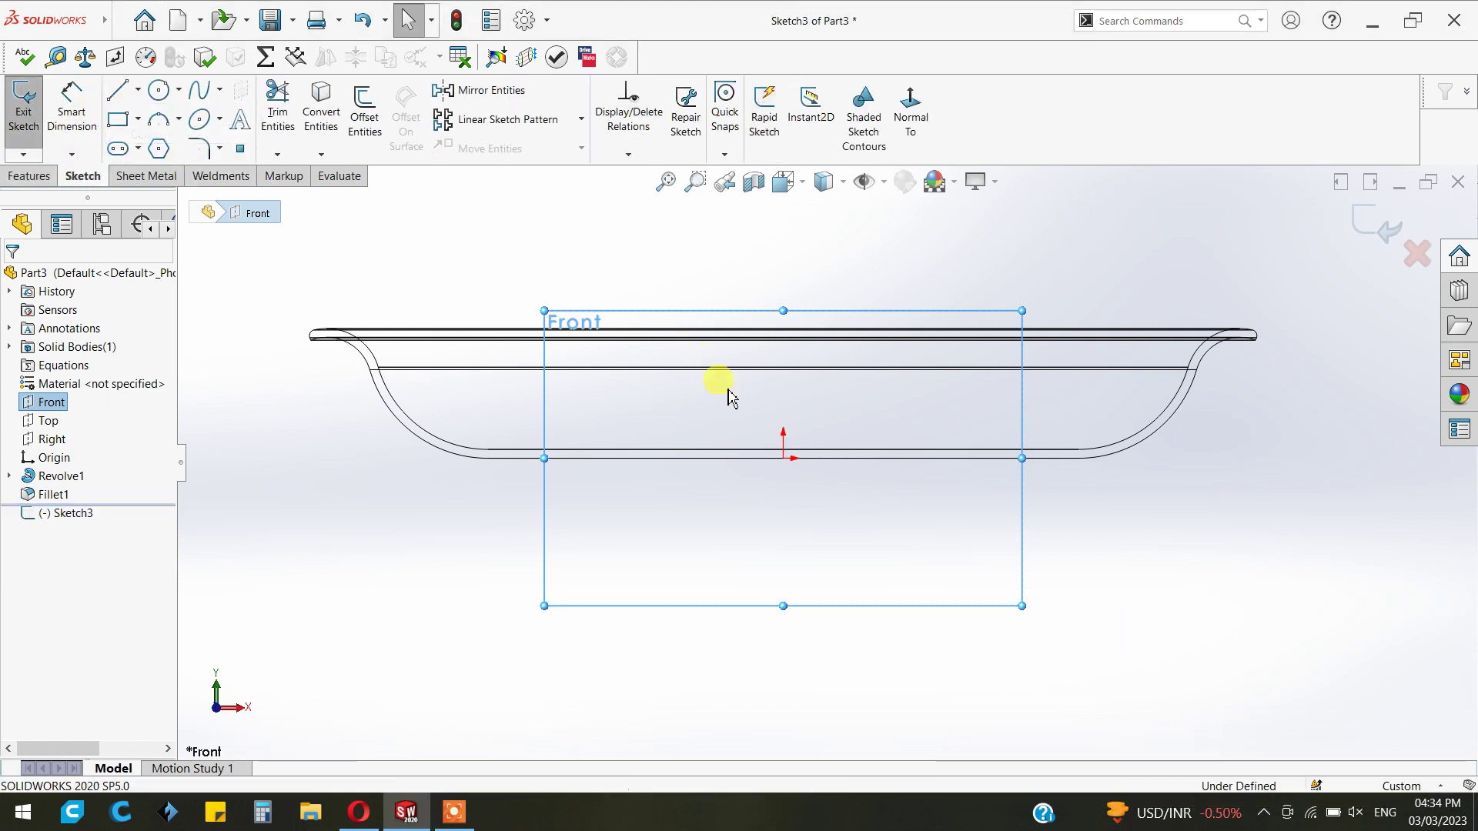
{"action": "left_click", "coordinate": [783, 449]}
{"action": "scroll", "coordinate": [808, 262], "scroll_direction": "up", "scroll_amount": 3}
{"action": "scroll", "coordinate": [809, 262], "scroll_direction": "up", "scroll_amount": 2}
{"action": "left_click", "coordinate": [808, 268]}
{"action": "right_click", "coordinate": [866, 206]}
{"action": "left_click", "coordinate": [897, 277]}
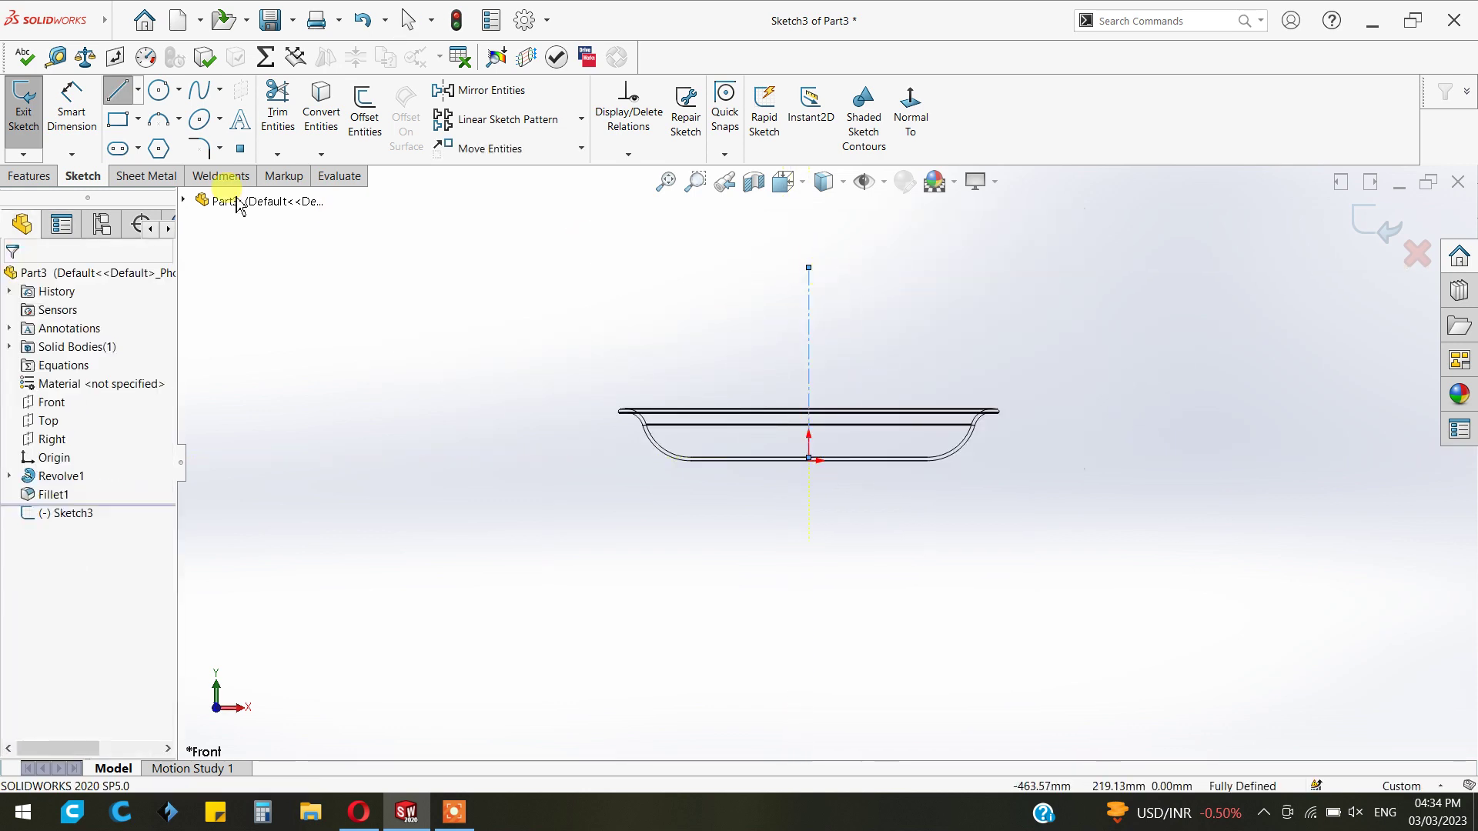
- Dimension the centerline 110 mm tall
{"action": "left_click", "coordinate": [98, 123]}
{"action": "left_click", "coordinate": [809, 339]}
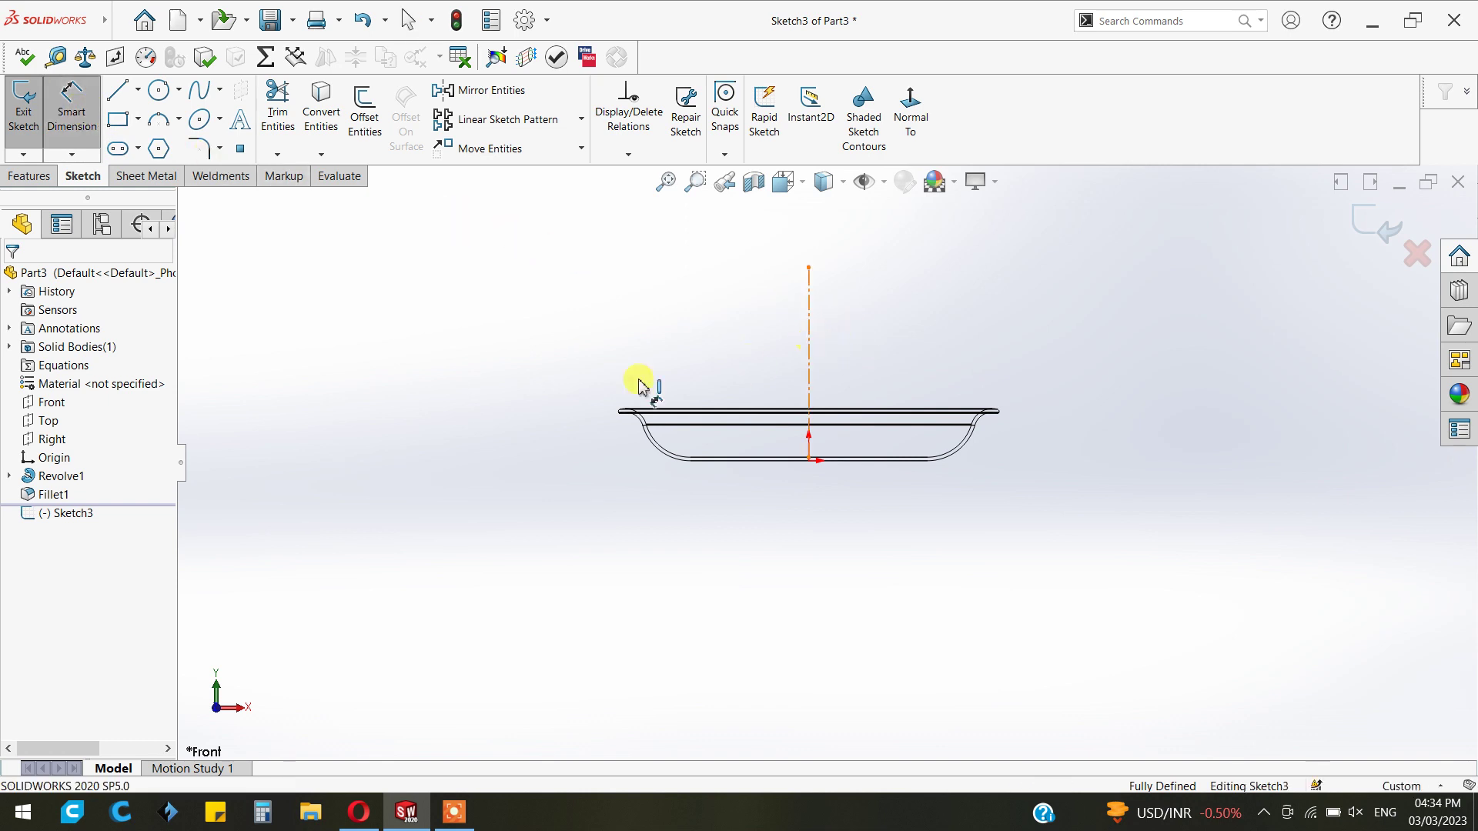
{"action": "left_click", "coordinate": [468, 387]}
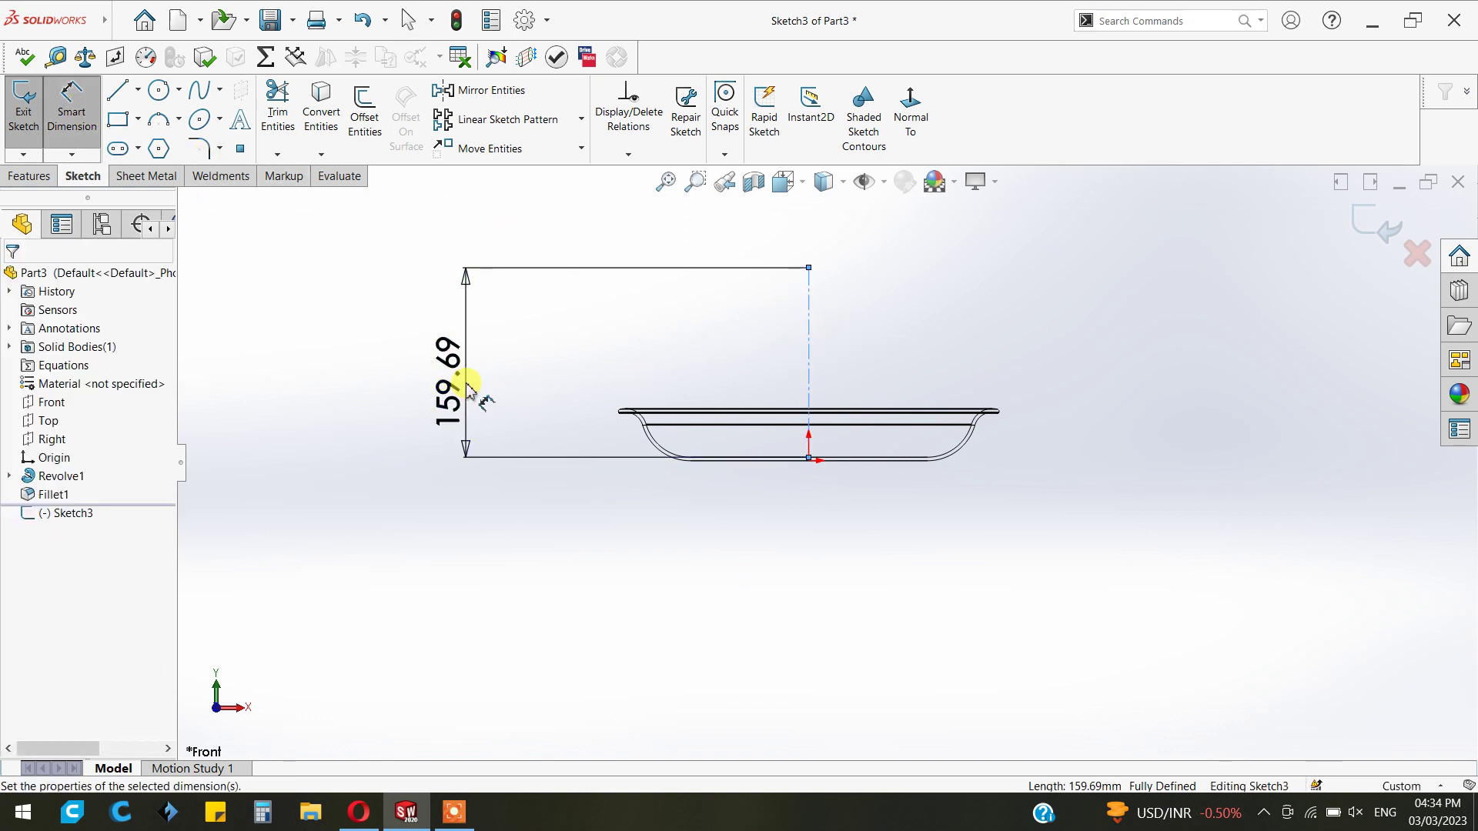
{"action": "type", "text": "100.00mm"}
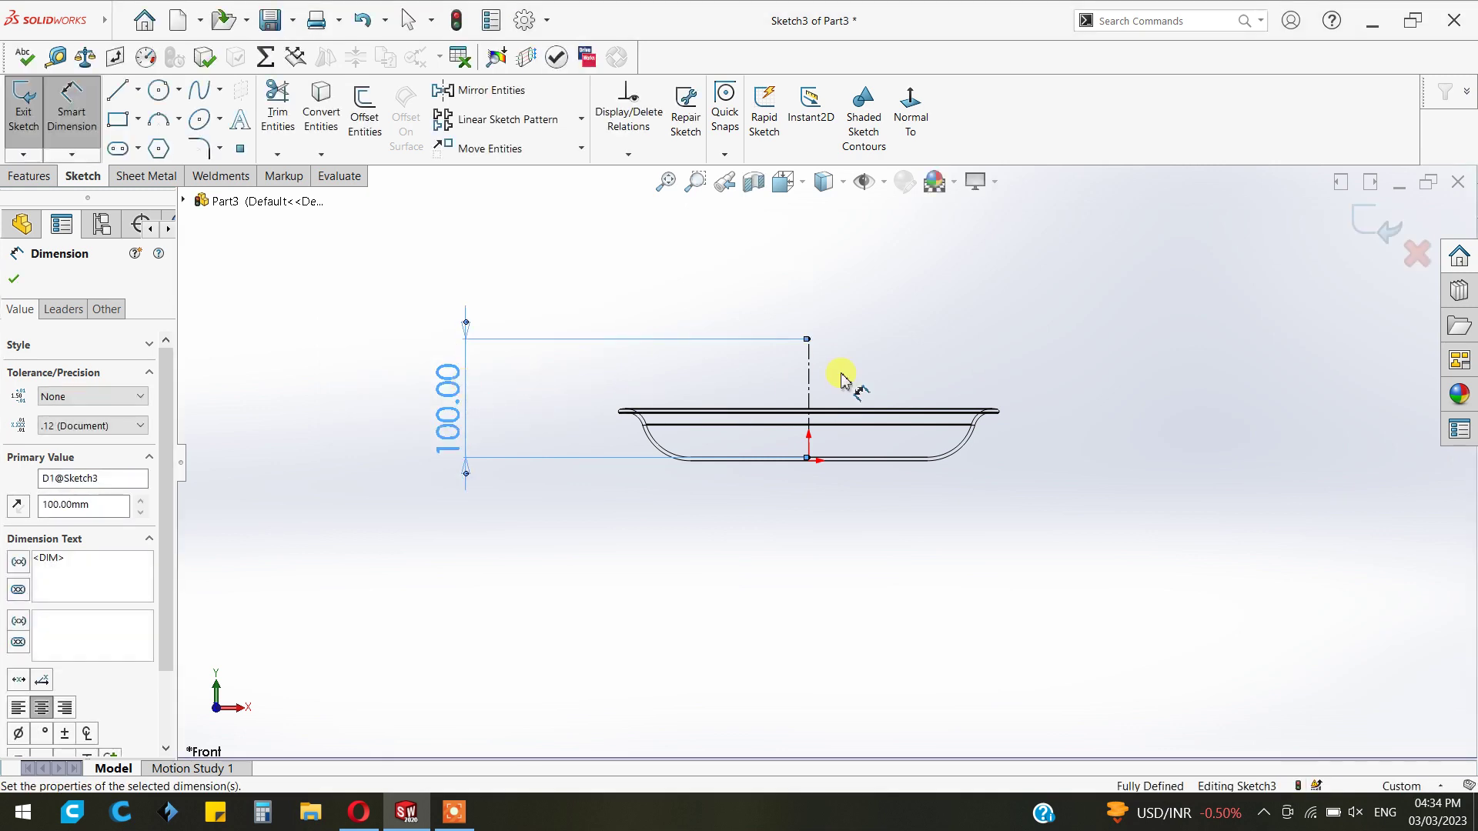
{"action": "scroll", "coordinate": [843, 385], "scroll_direction": "down", "scroll_amount": 5}
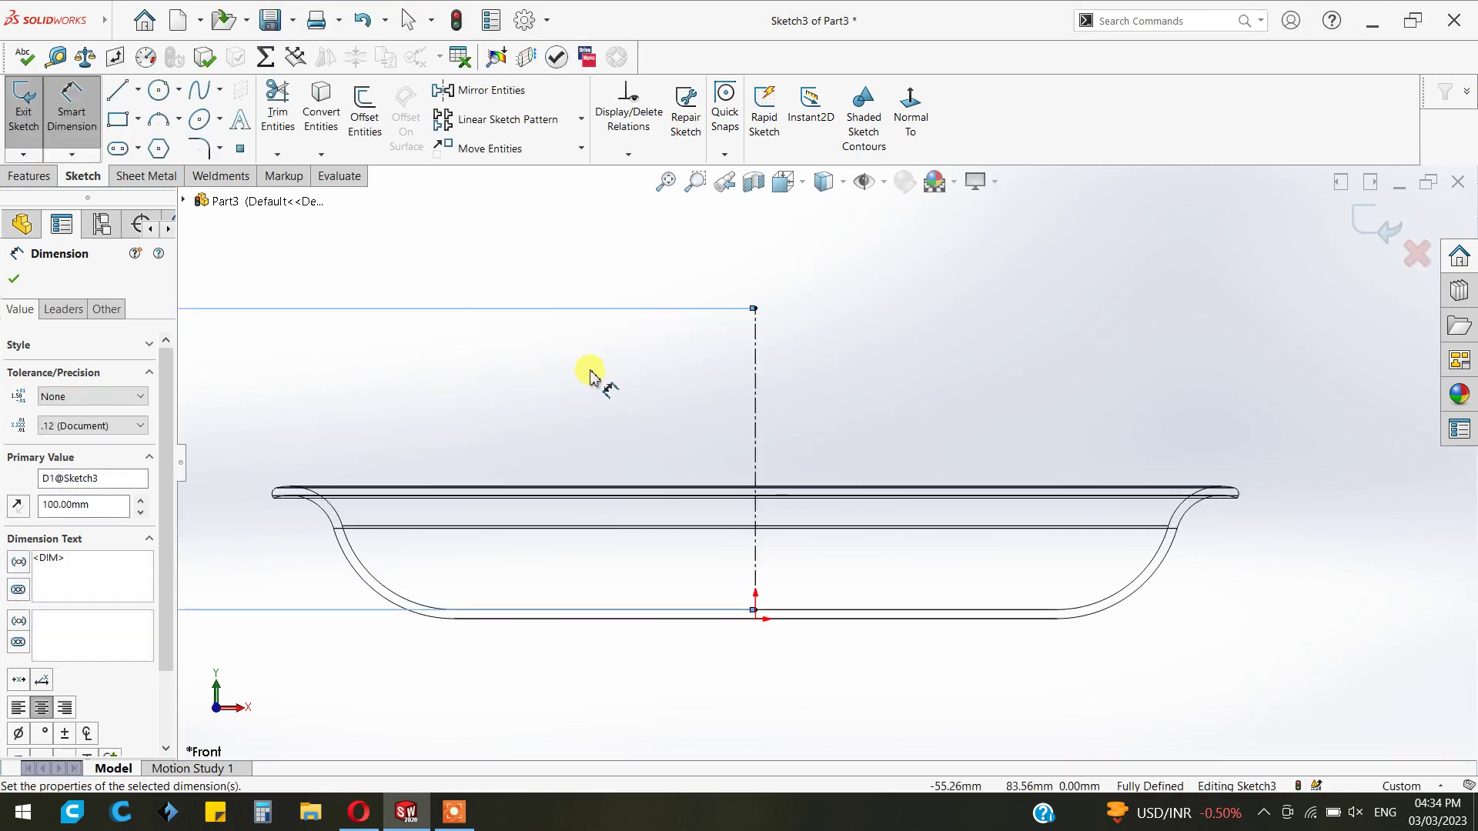
{"action": "scroll", "coordinate": [416, 424], "scroll_direction": "up", "scroll_amount": 3}
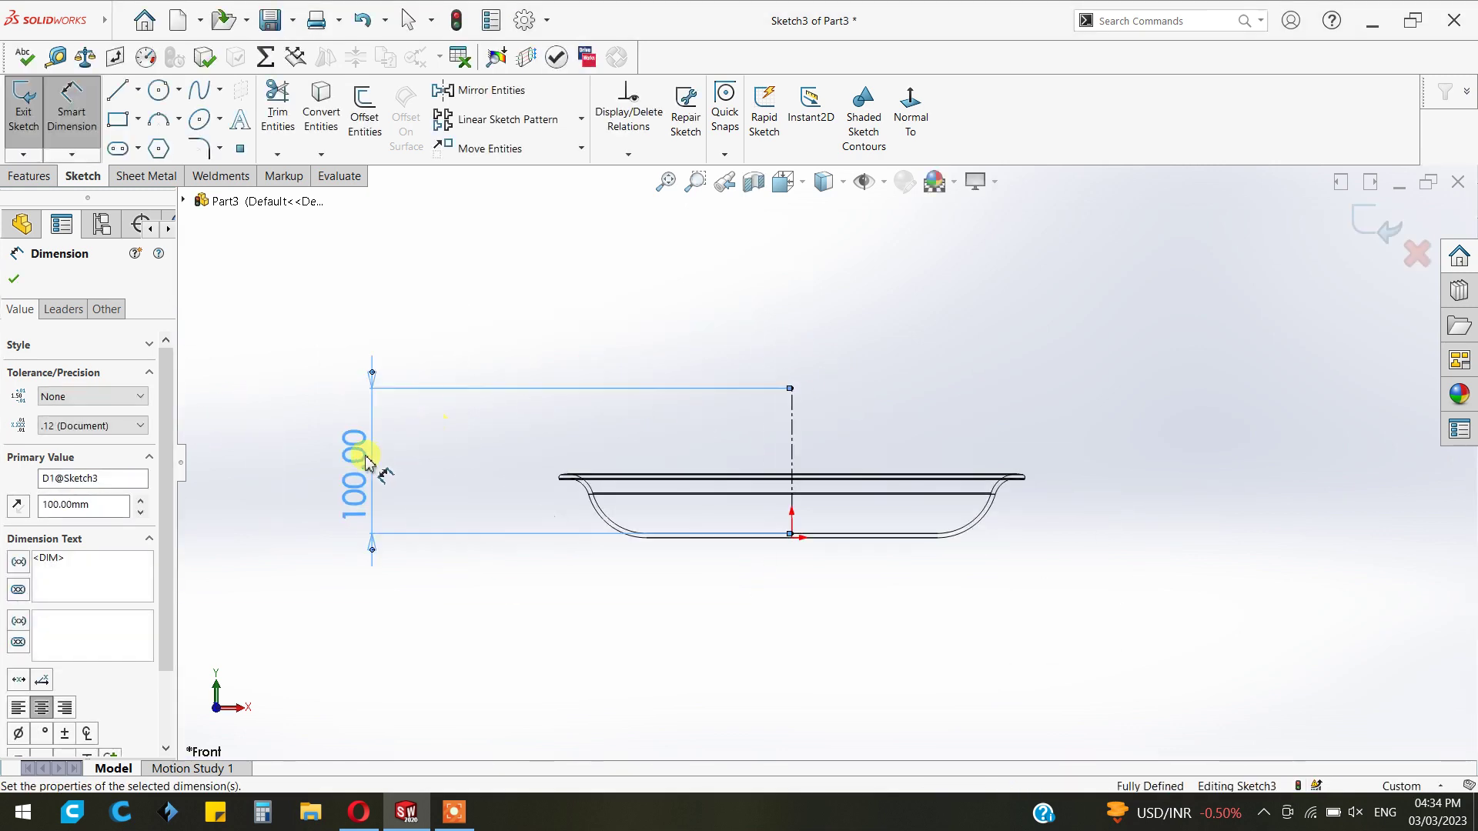
{"action": "double_click", "coordinate": [367, 460]}
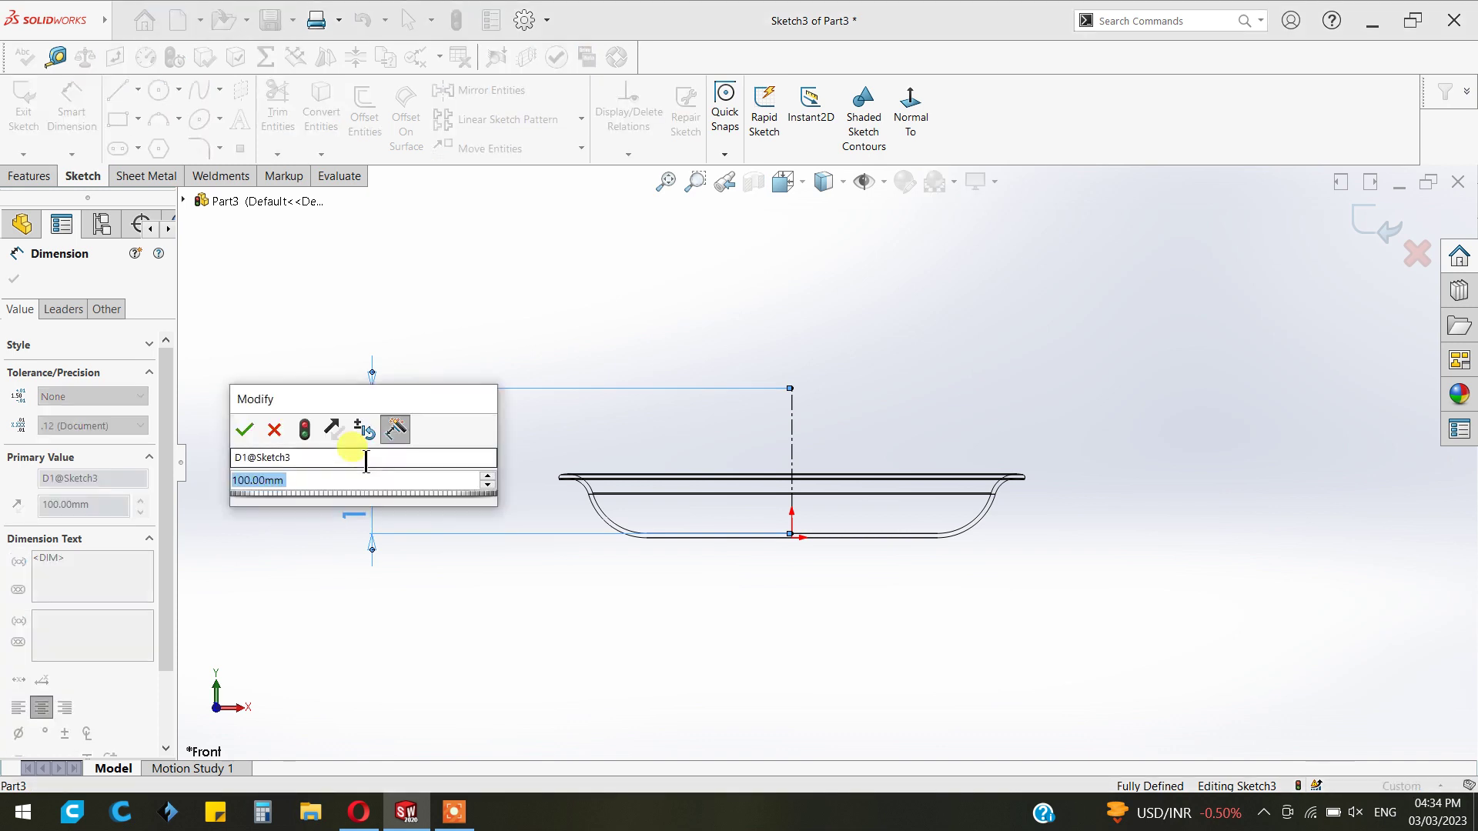
{"action": "type", "text": "110"}
{"action": "key", "text": "Return"}
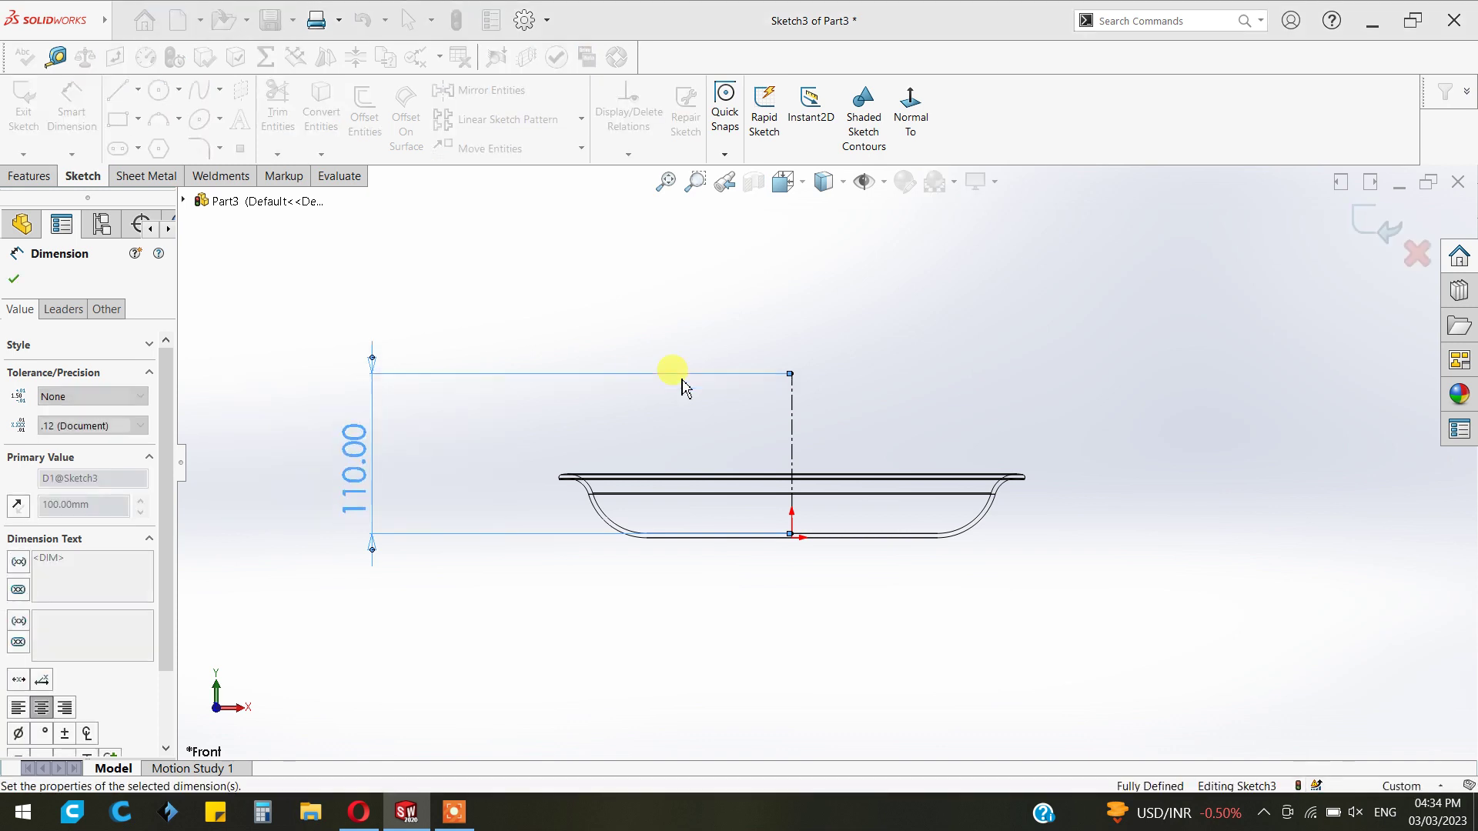
{"action": "left_click", "coordinate": [16, 279]}
{"action": "scroll", "coordinate": [873, 451], "scroll_direction": "down", "scroll_amount": 1}
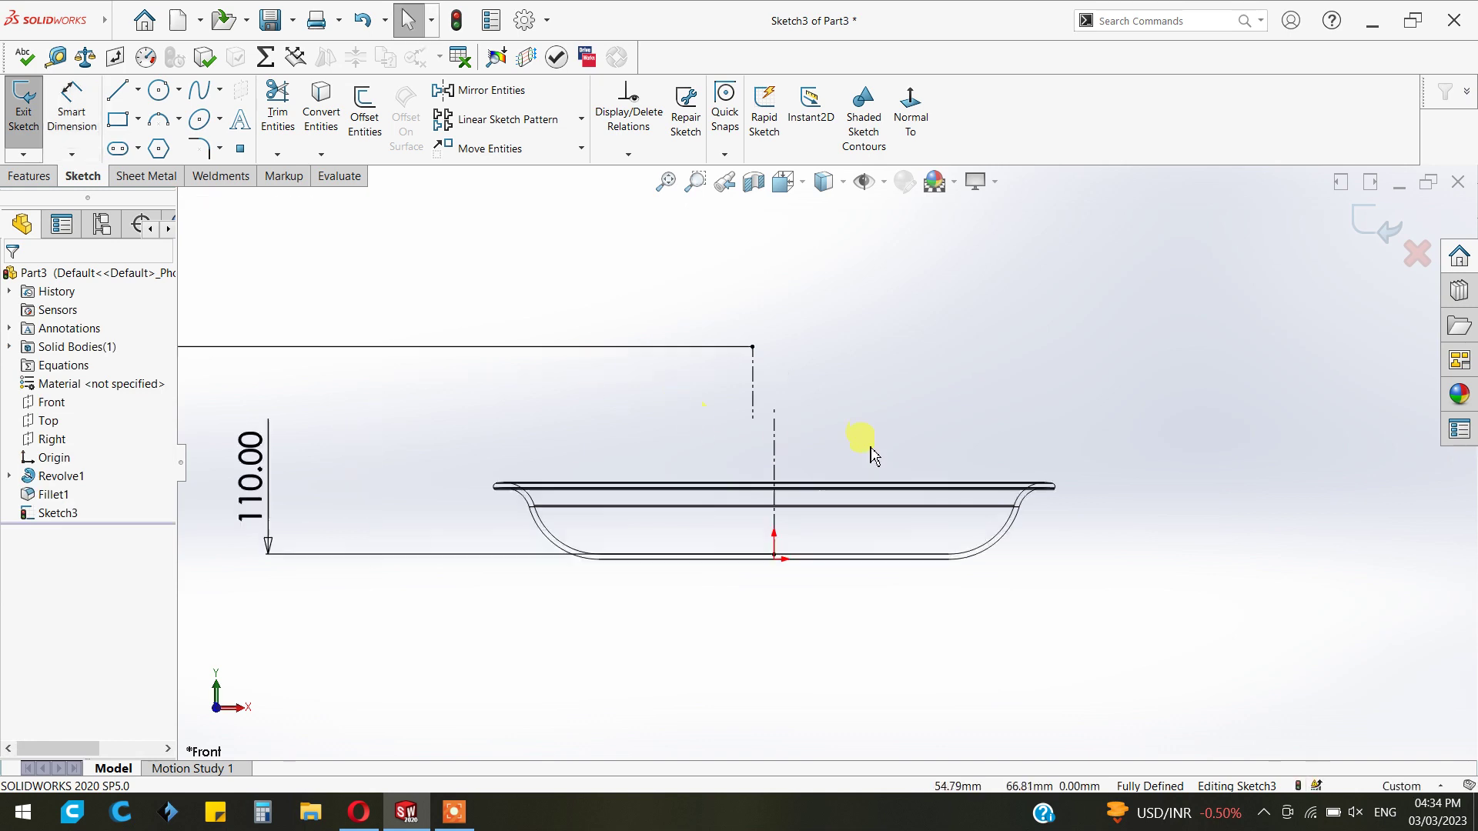
{"action": "scroll", "coordinate": [872, 454], "scroll_direction": "down", "scroll_amount": 2}
- Draw a three-point spline from the centerline top down to the bowl floor
{"action": "left_click", "coordinate": [200, 90]}
{"action": "left_click", "coordinate": [696, 305]}
{"action": "left_click", "coordinate": [831, 454]}
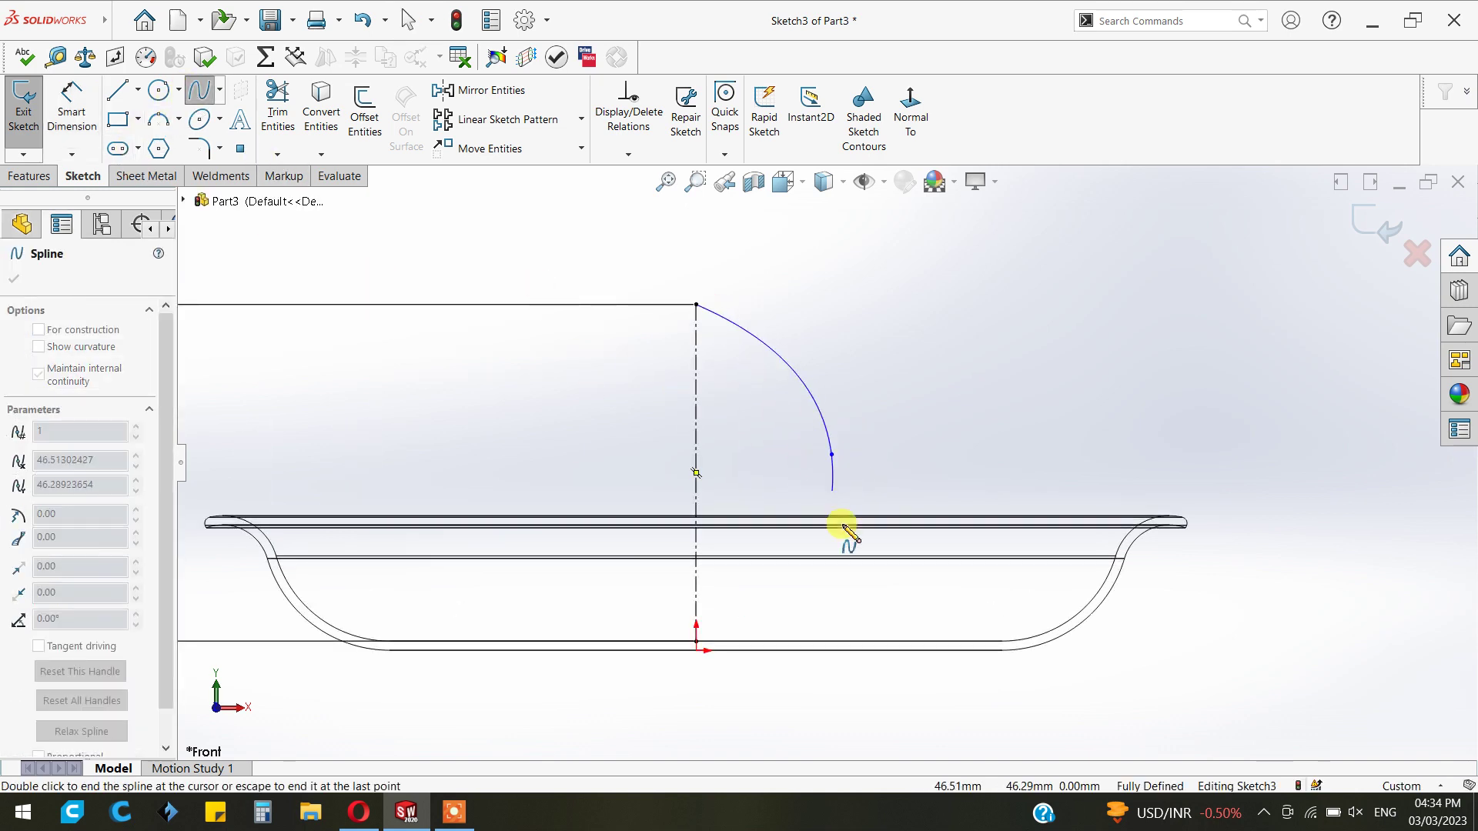
{"action": "left_click", "coordinate": [864, 642]}
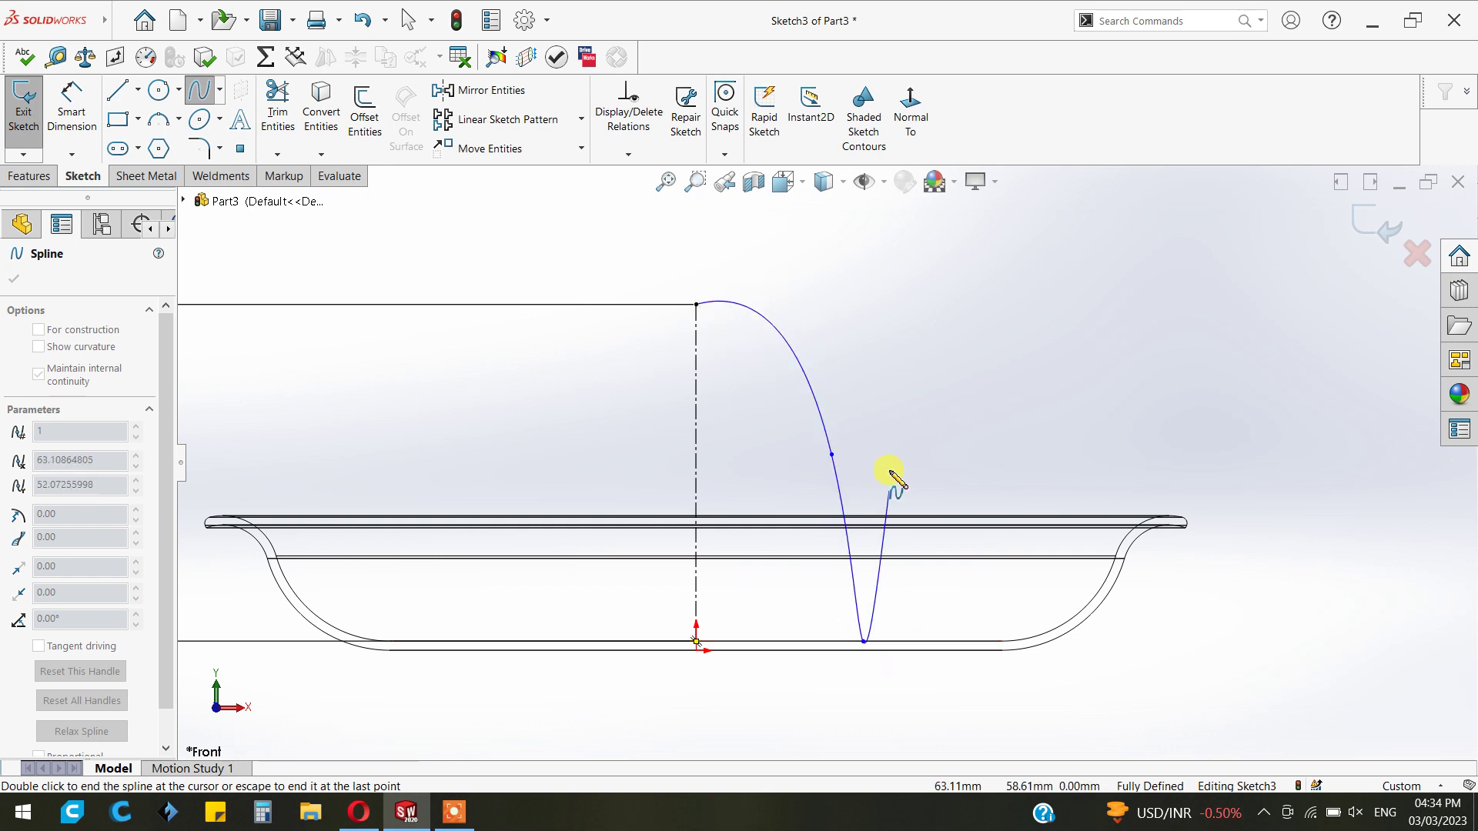
{"action": "key", "text": "Escape"}
- Dimension the spline midpoint 40 mm and bottom endpoint 50 mm from the centerline
{"action": "left_click", "coordinate": [71, 107]}
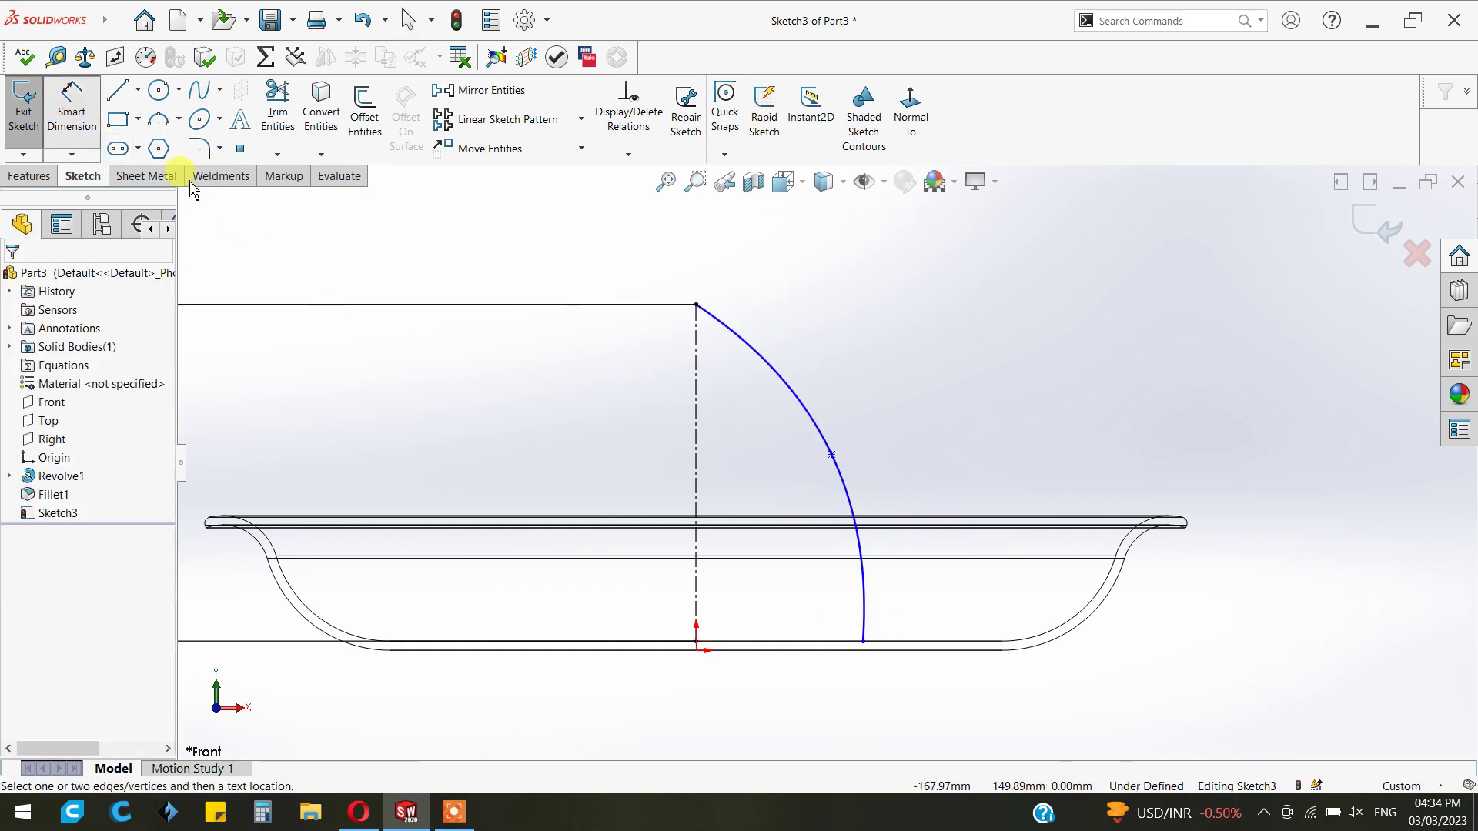
{"action": "left_click", "coordinate": [697, 471]}
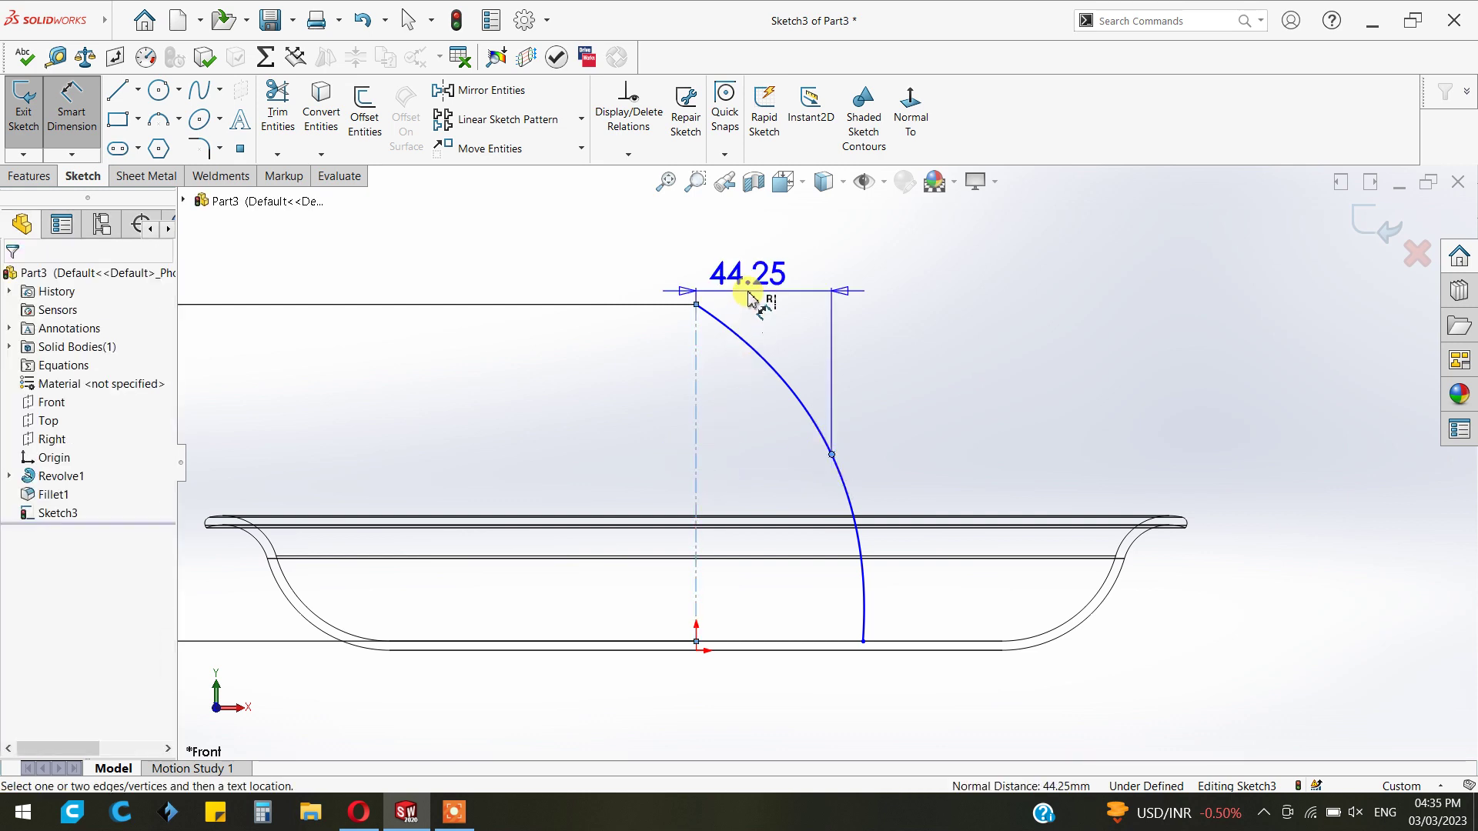
{"action": "left_click", "coordinate": [753, 298]}
{"action": "type", "text": "40"}
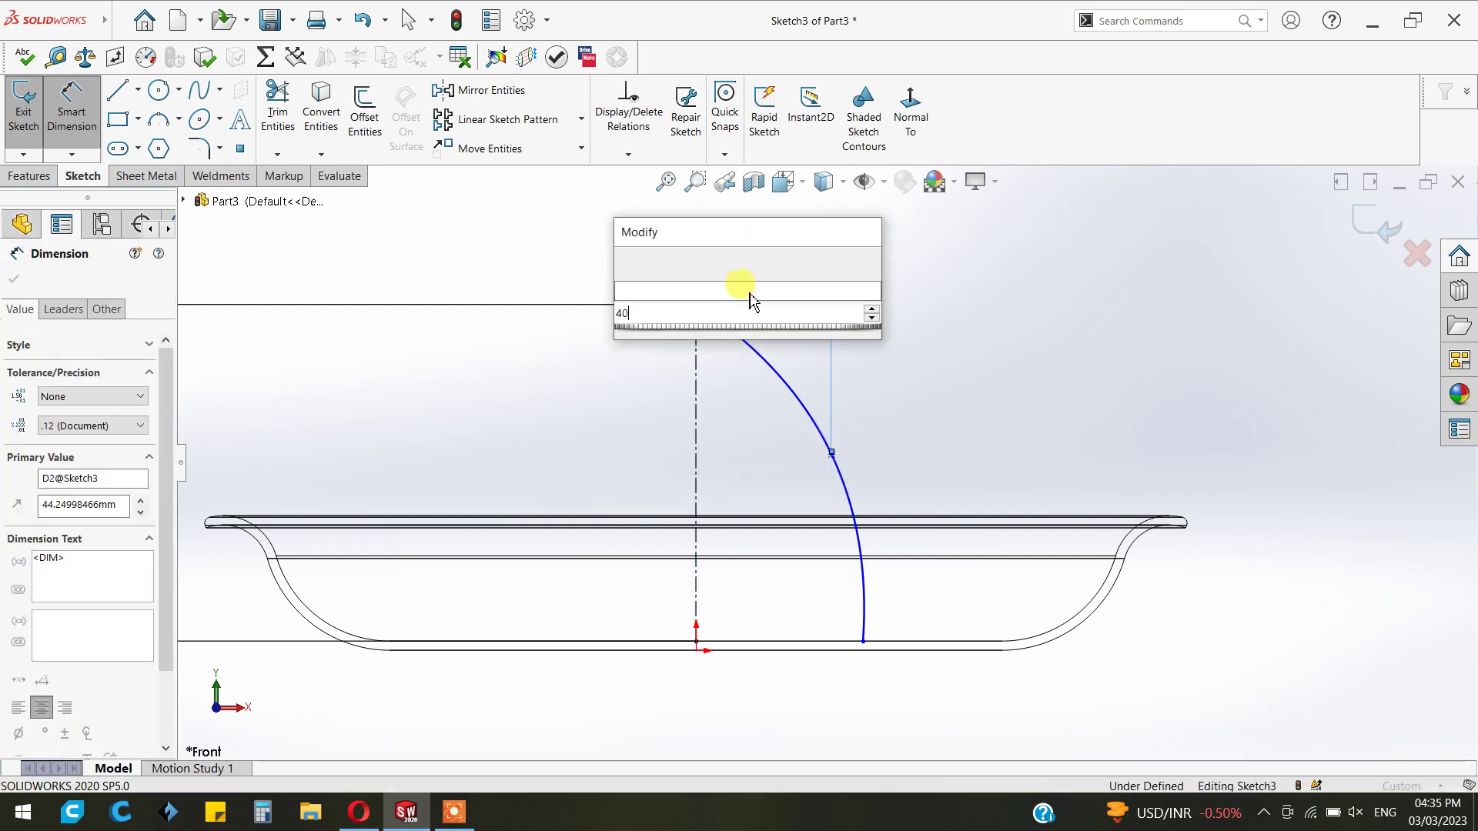
{"action": "key", "text": "Return"}
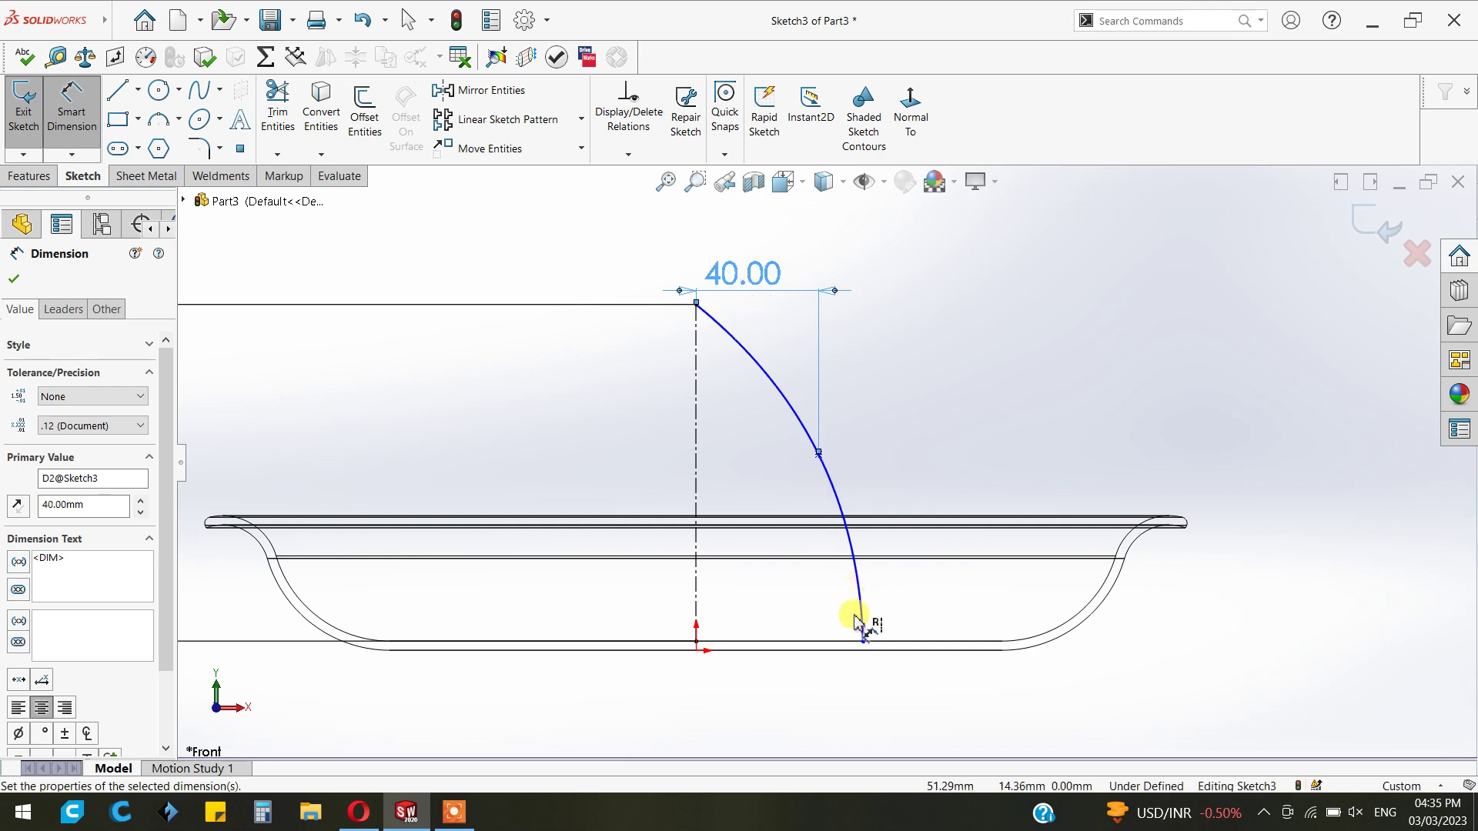
{"action": "left_click", "coordinate": [822, 649]}
{"action": "left_click", "coordinate": [701, 644]}
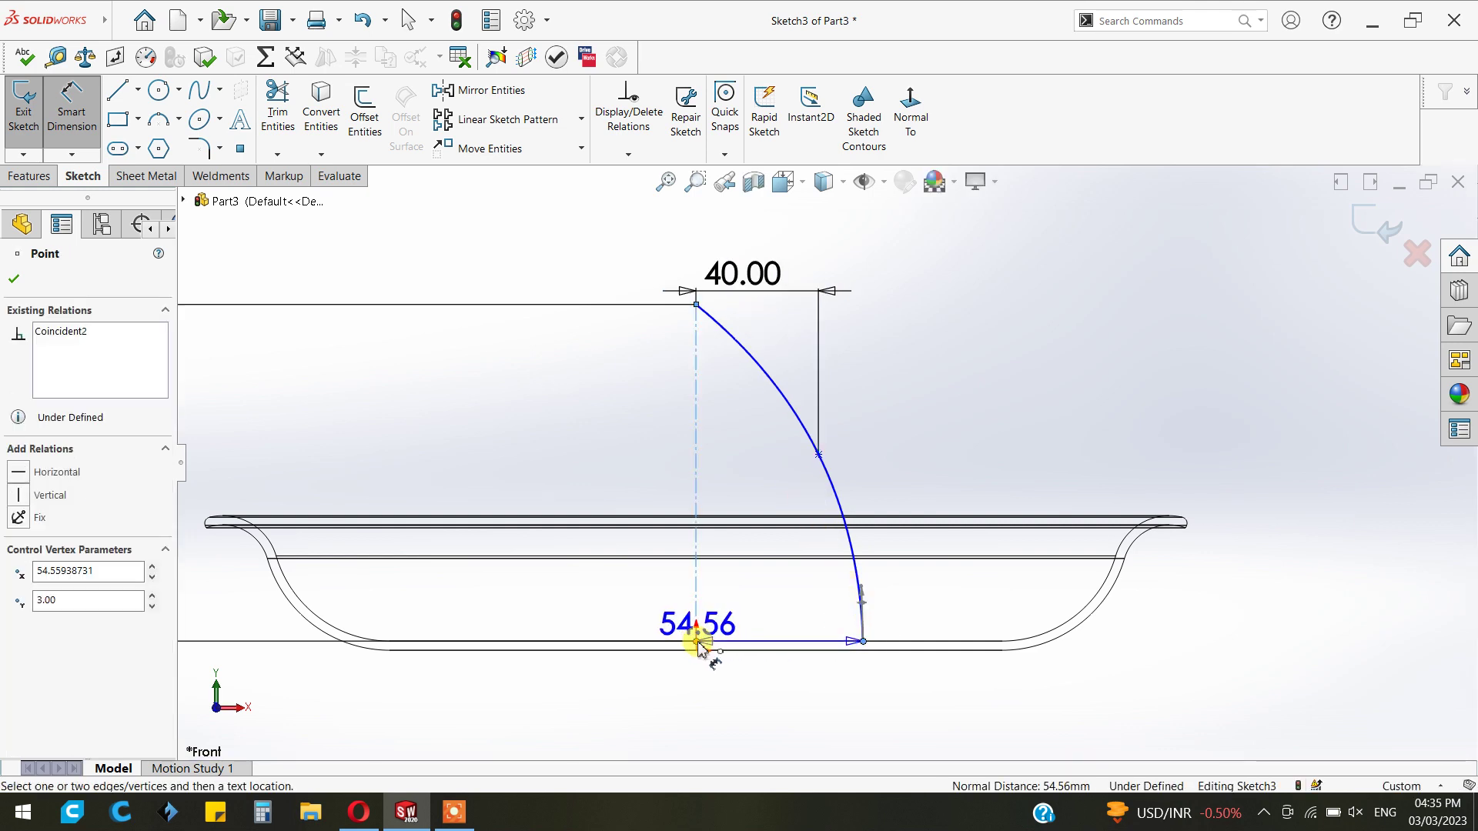
{"action": "left_click", "coordinate": [764, 707]}
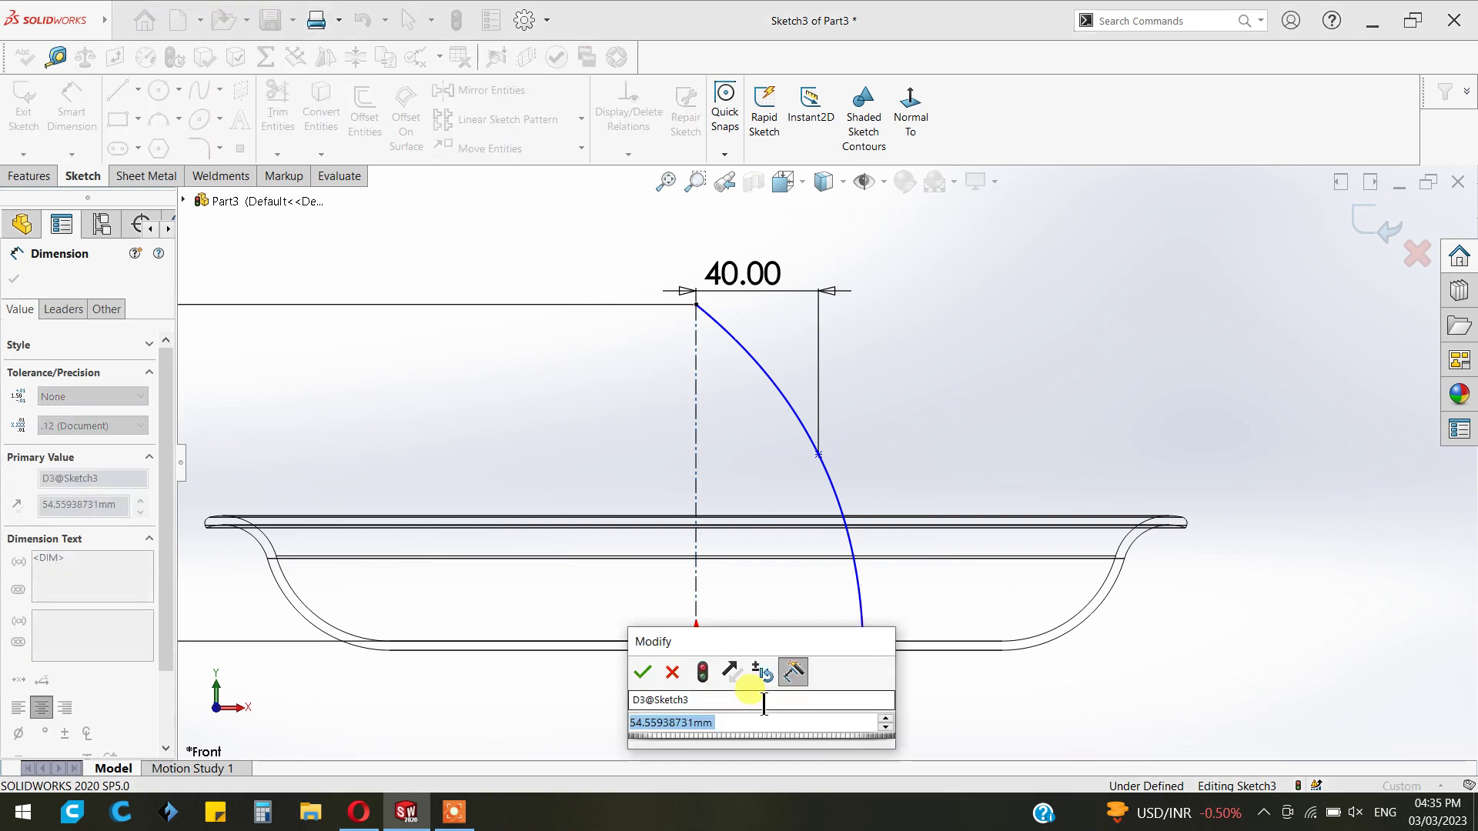
{"action": "type", "text": "50"}
{"action": "key", "text": "Return"}
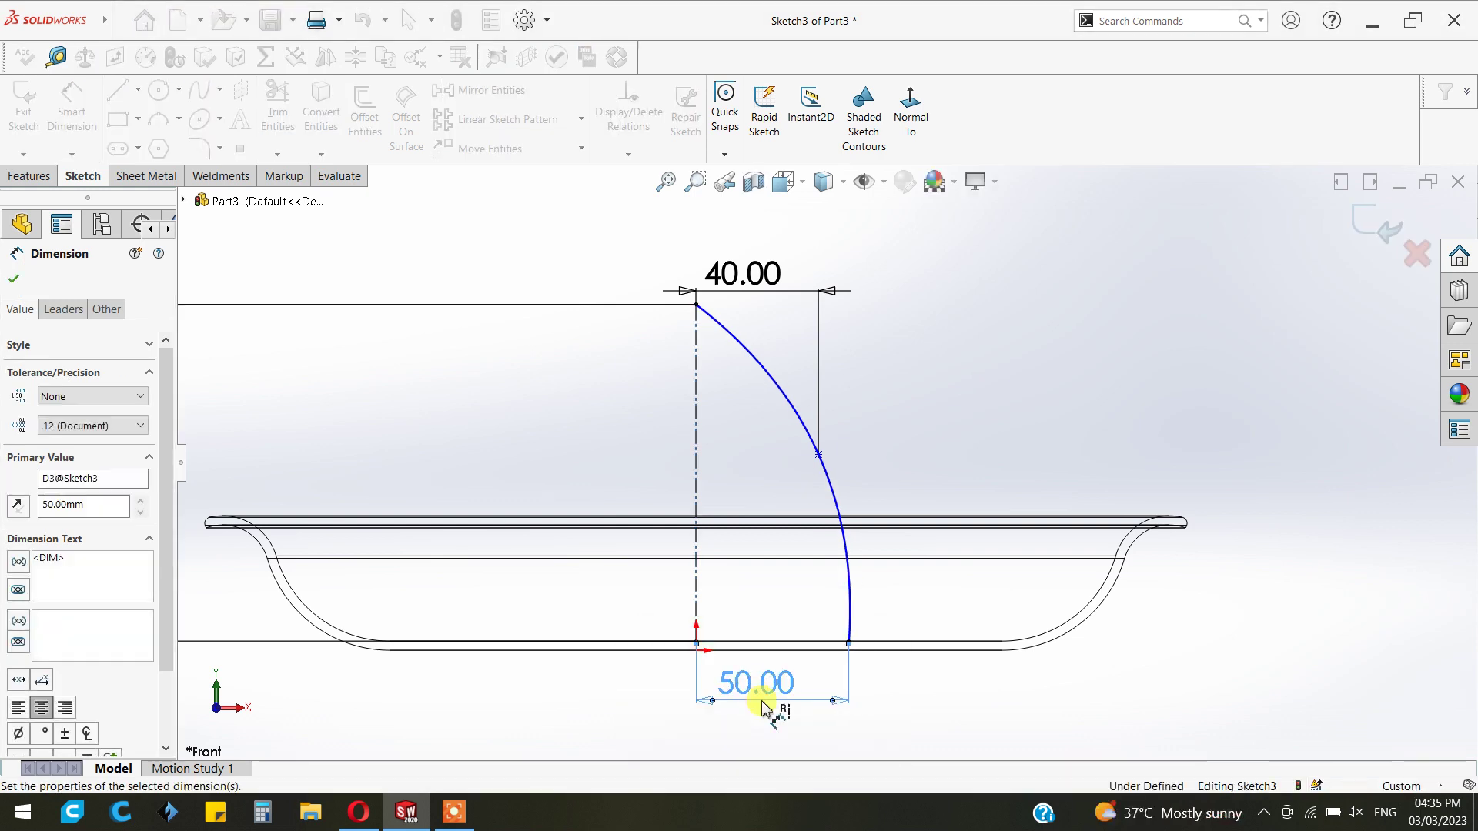
- Change the spline midpoint offset from 40 mm to 35 mm
{"action": "double_click", "coordinate": [744, 294]}
{"action": "type", "text": "35"}
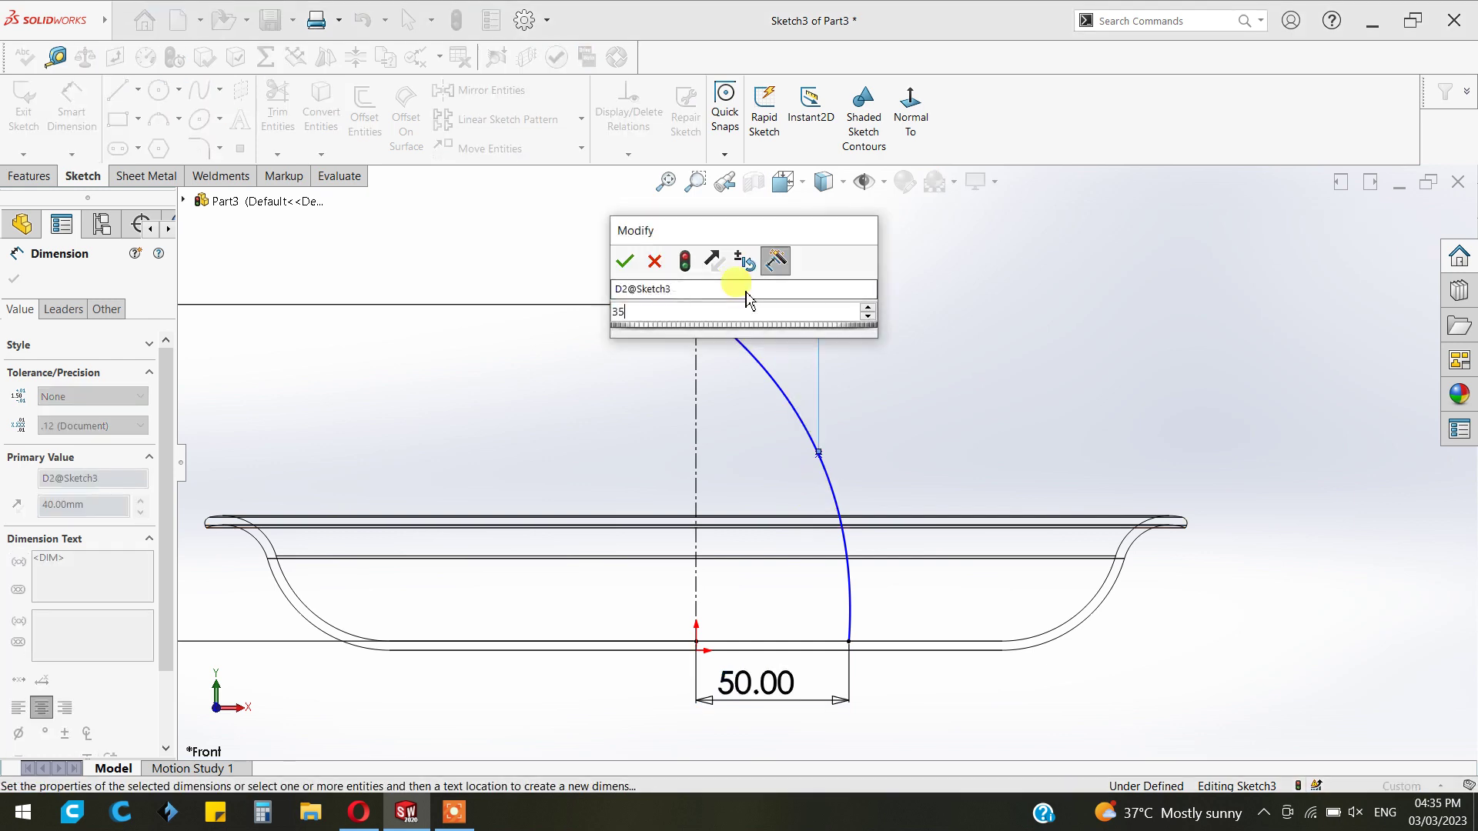
{"action": "key", "text": "Return"}
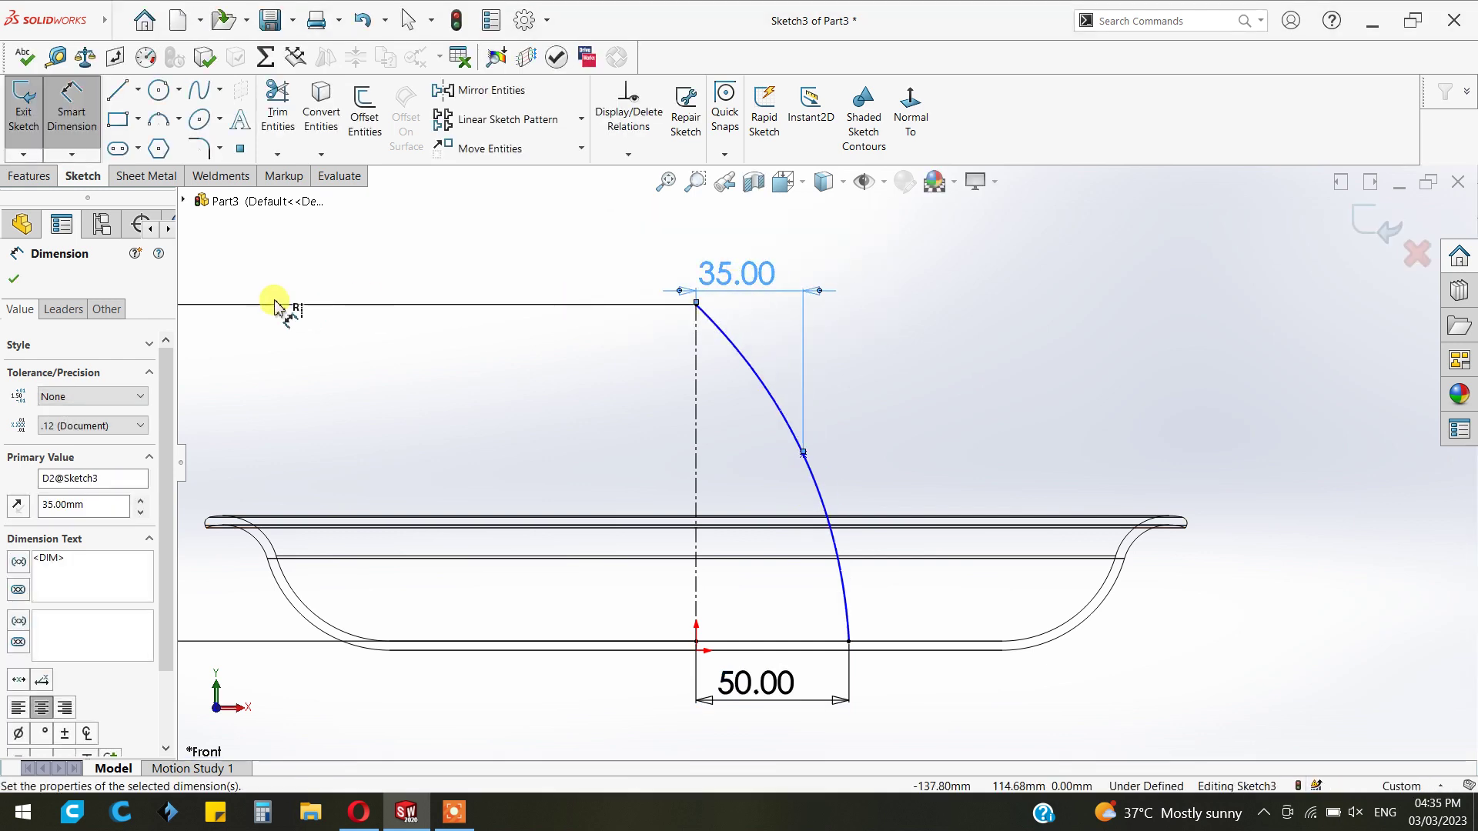
{"action": "left_click", "coordinate": [15, 280]}
- Exit Sketch3, set Revolve1 to Shaded With Edges, and start Sketch4 on the flat bottom face
{"action": "left_click", "coordinate": [1366, 231]}
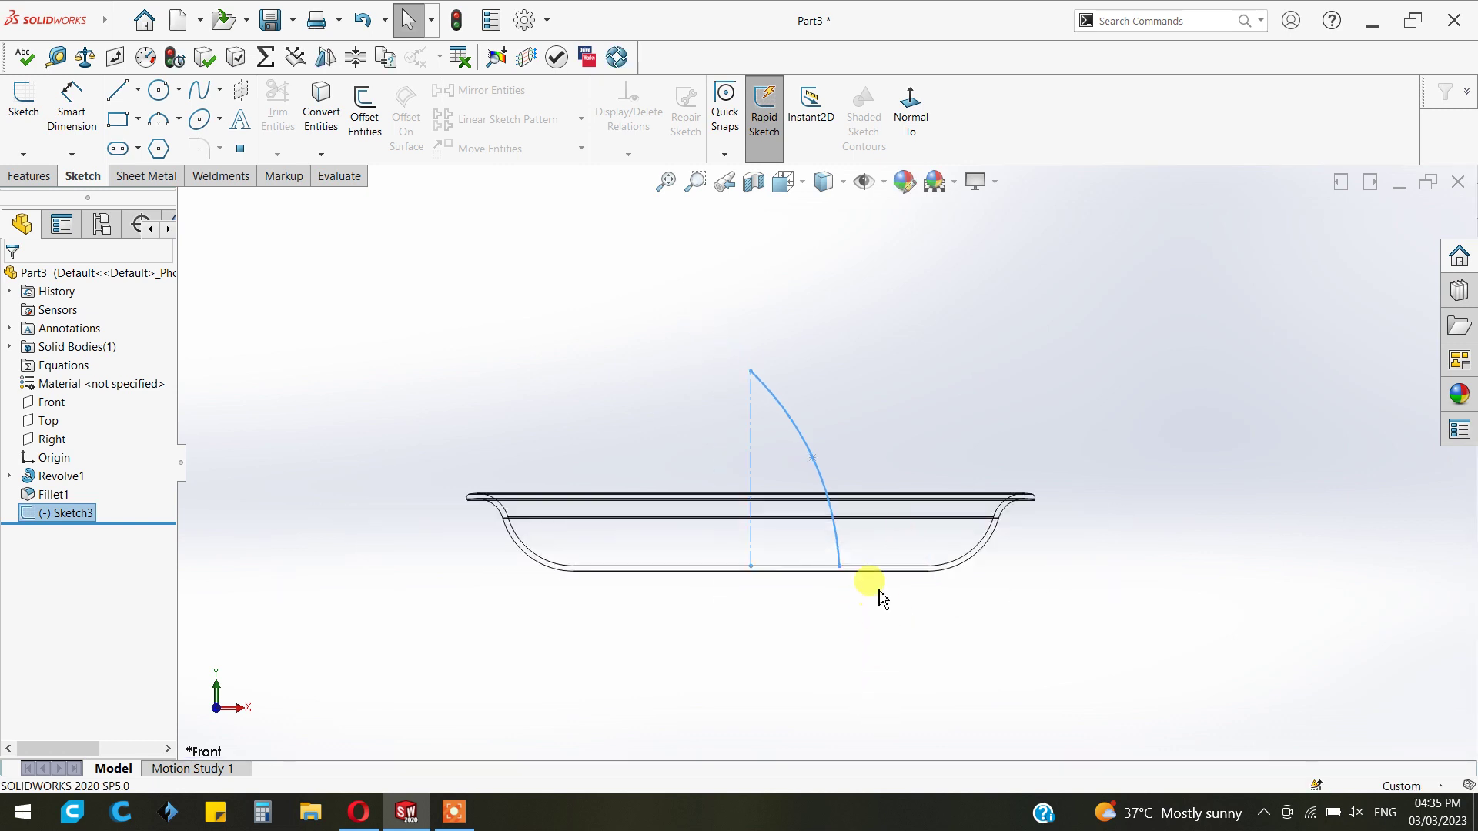
{"action": "mouse_move", "coordinate": [864, 462]}
{"action": "middle_mouse_down"}
{"action": "mouse_move", "coordinate": [858, 598]}
{"action": "mouse_move", "coordinate": [811, 504]}
{"action": "middle_mouse_up"}
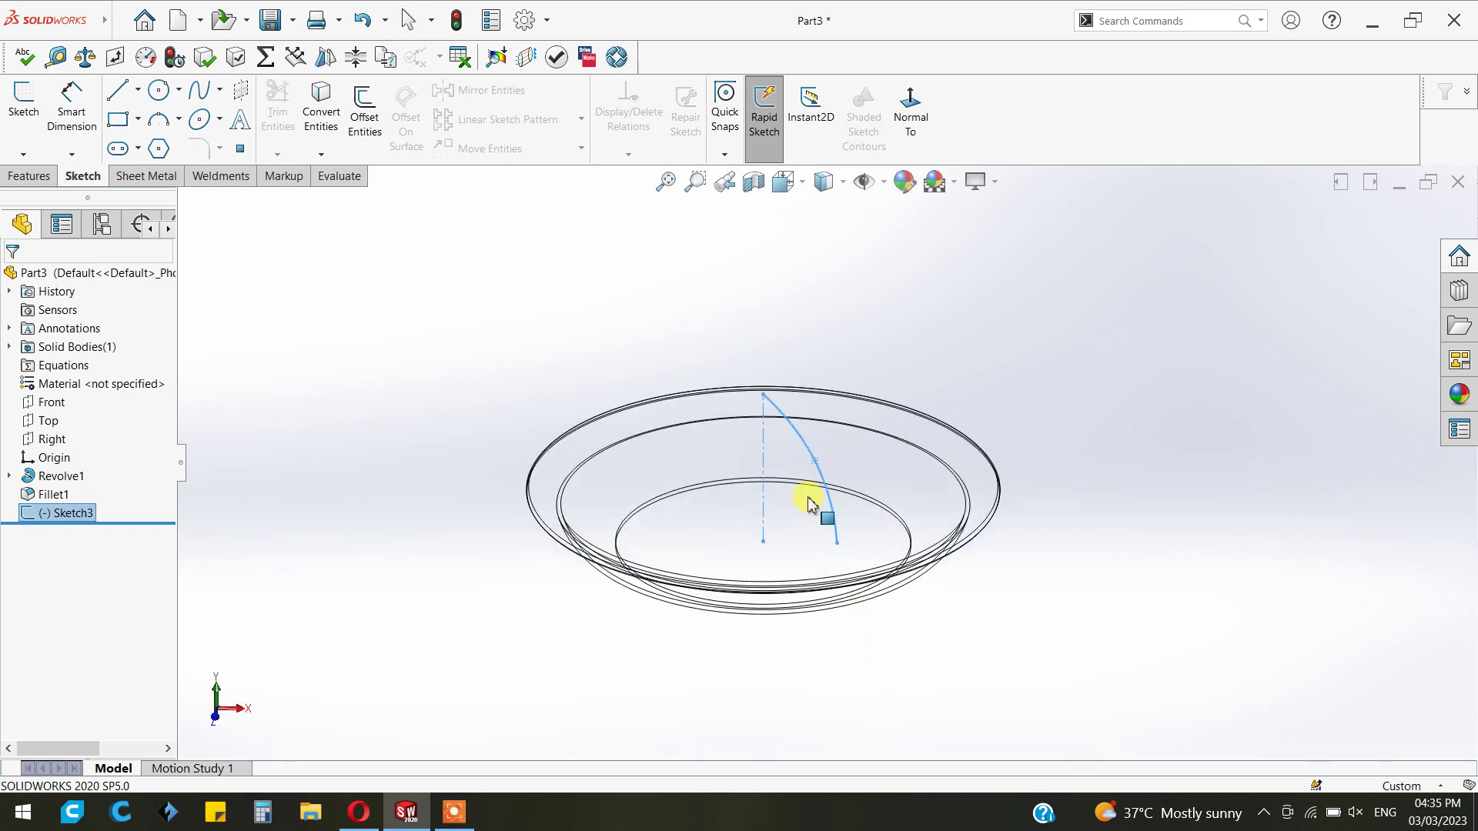
{"action": "scroll", "coordinate": [811, 504], "scroll_direction": "down", "scroll_amount": 3}
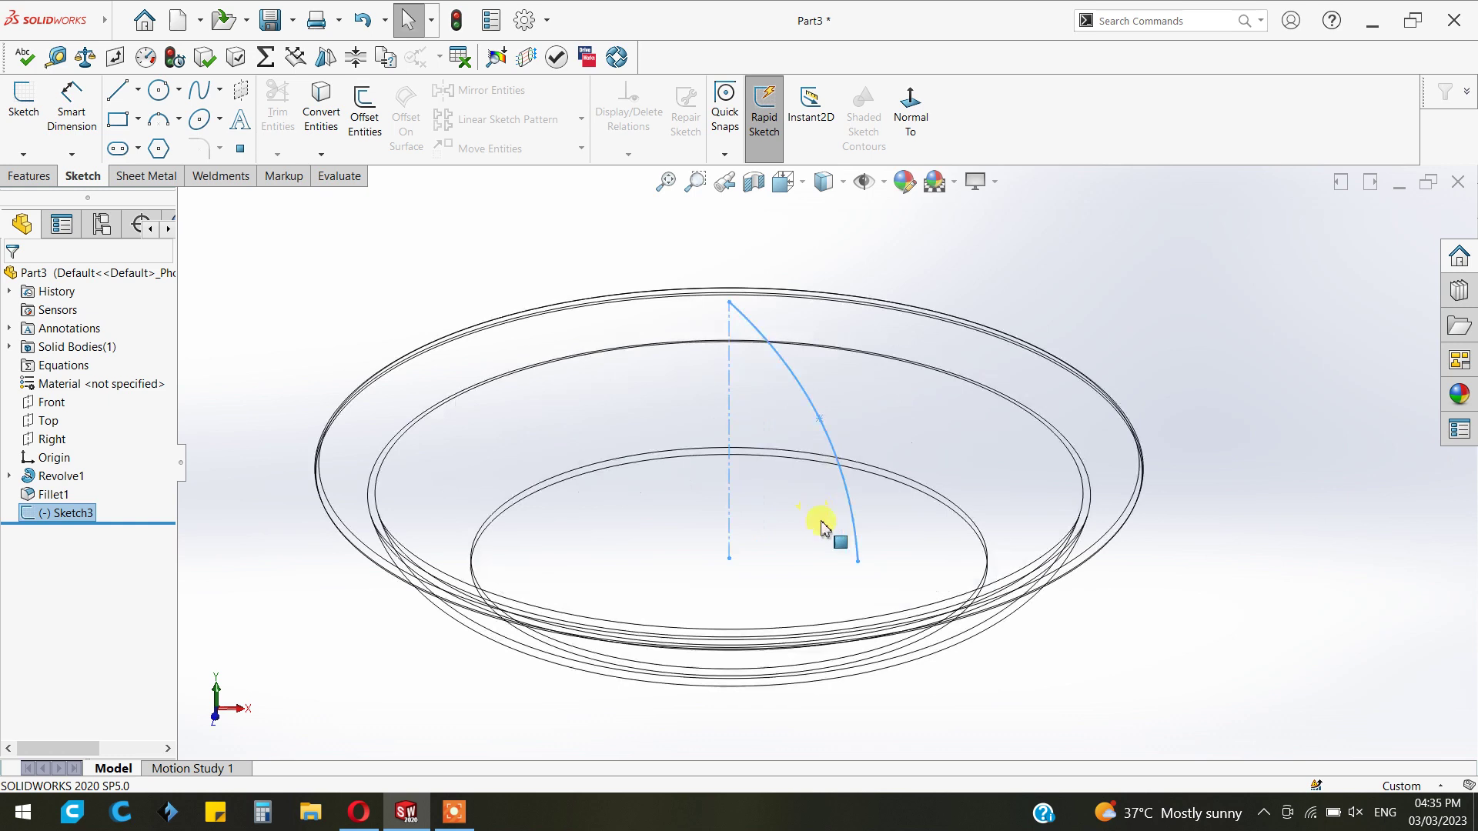
{"action": "left_click", "coordinate": [820, 586]}
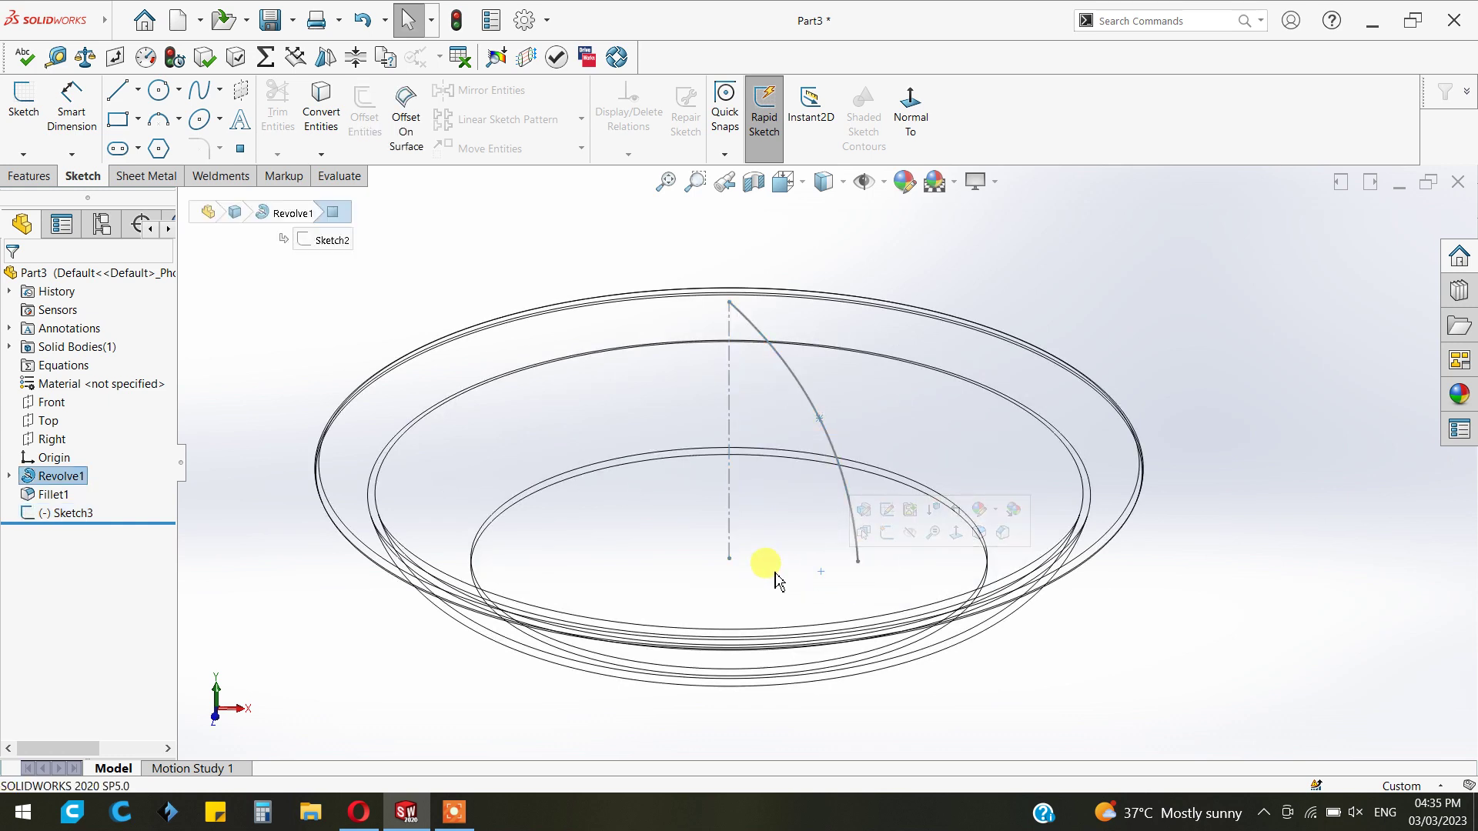
{"action": "left_click", "coordinate": [824, 182]}
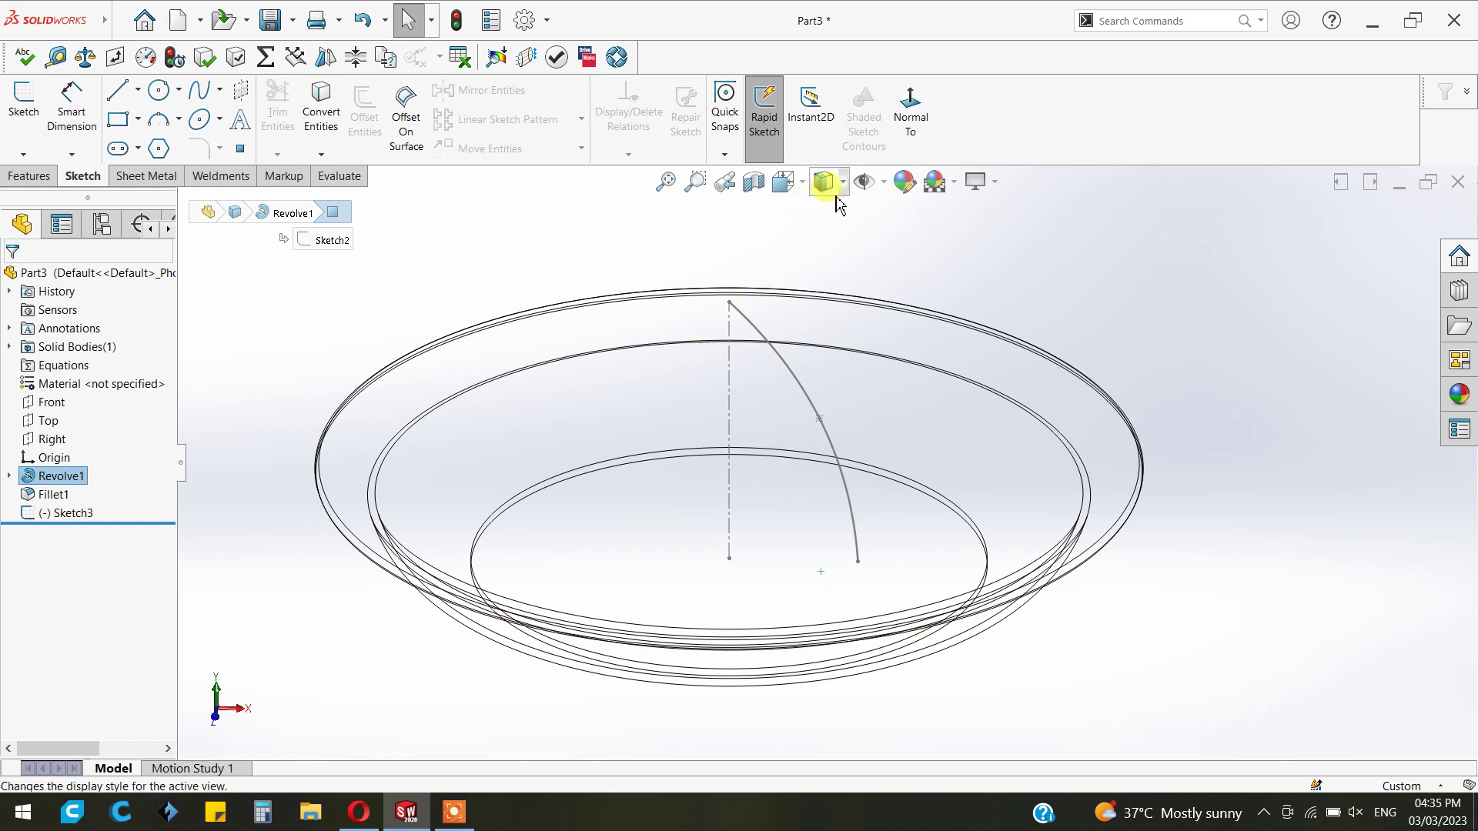
{"action": "left_click", "coordinate": [839, 207]}
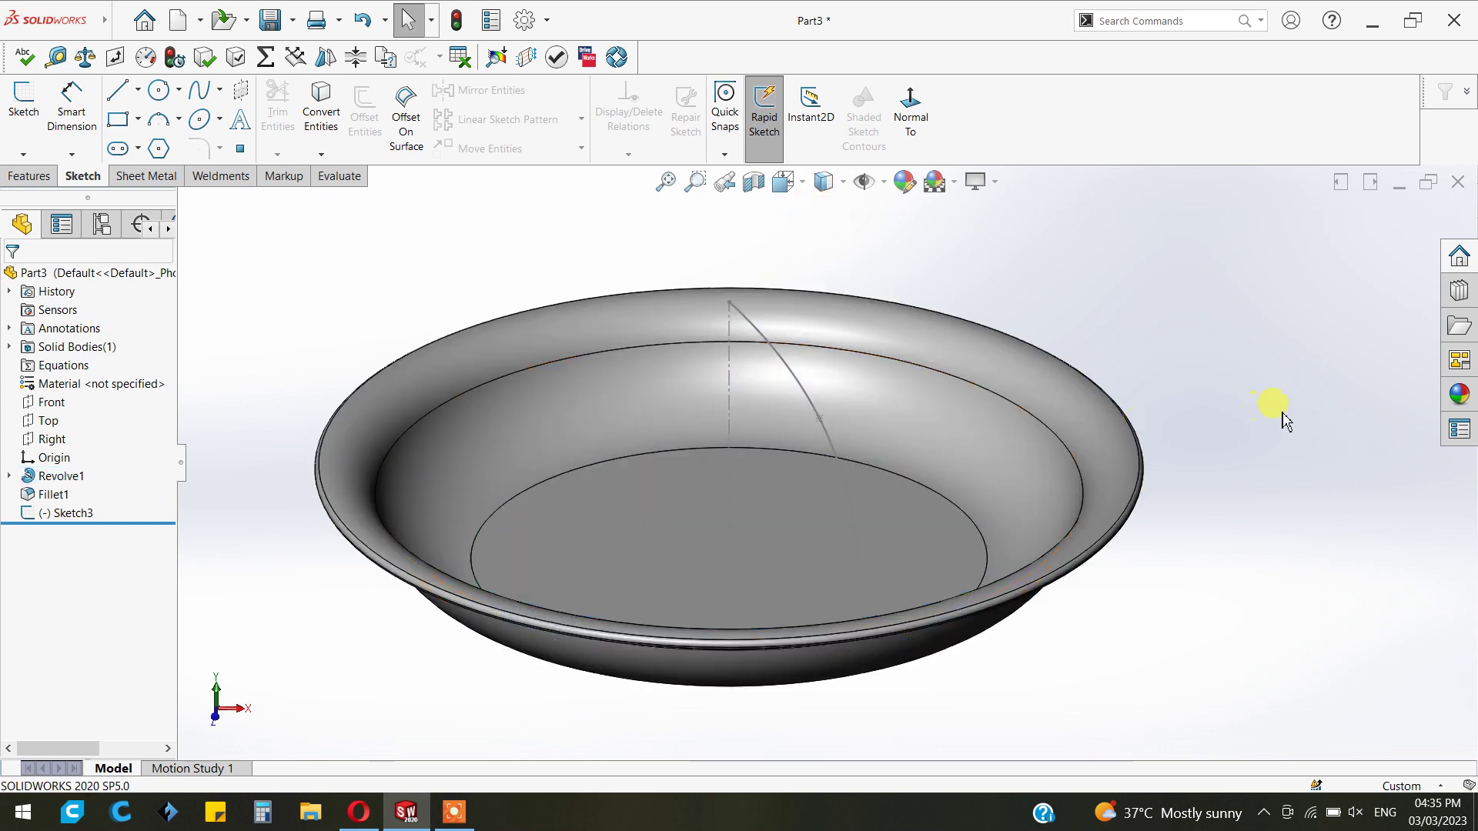
{"action": "left_click", "coordinate": [898, 529]}
{"action": "left_click", "coordinate": [954, 479]}
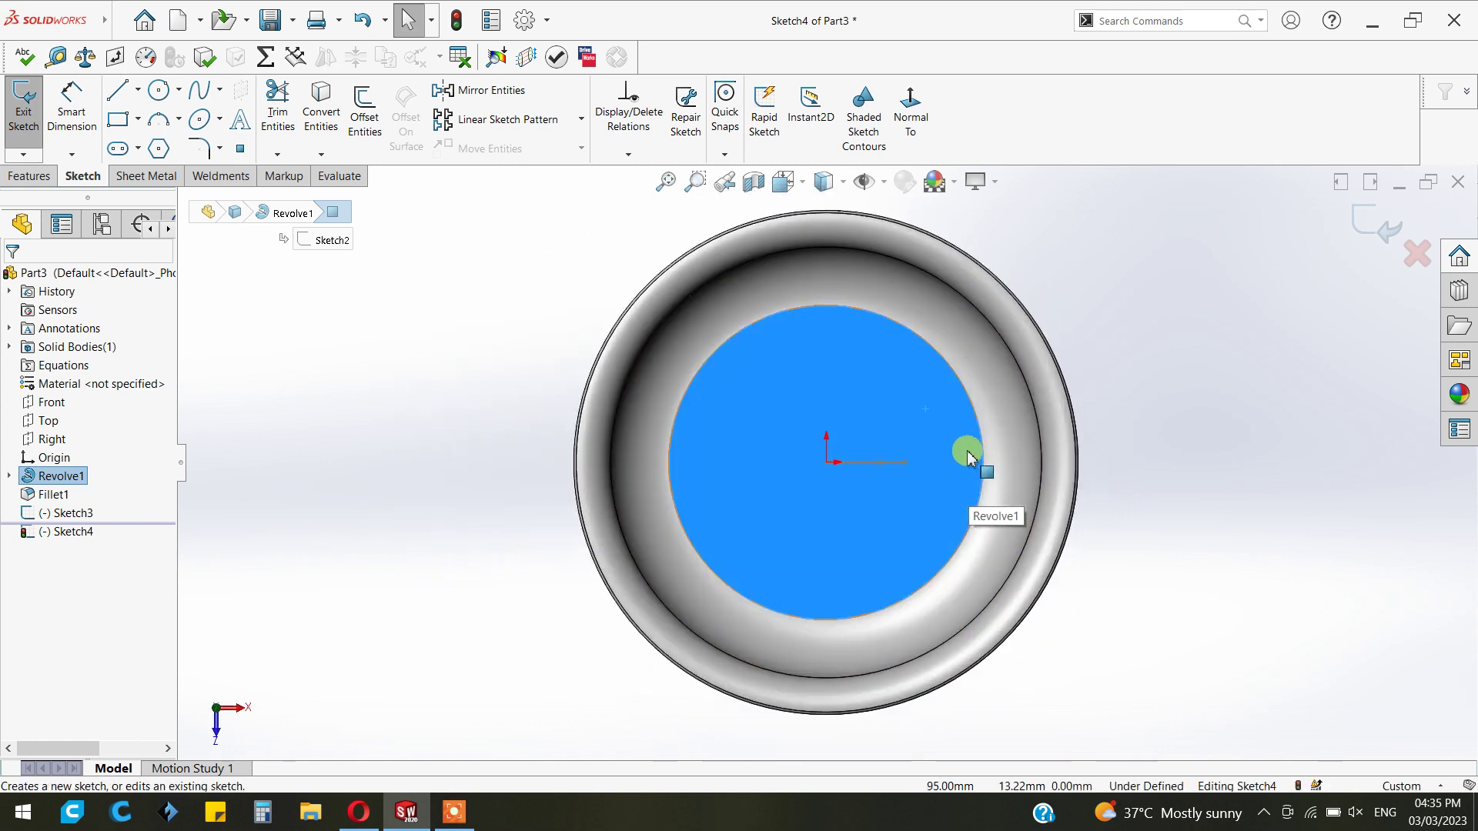
- Draw a triangle with a vertical side, and make its tip horizontal with that side's midpoint
{"action": "scroll", "coordinate": [925, 468], "scroll_direction": "down", "scroll_amount": 3}
{"action": "scroll", "coordinate": [924, 468], "scroll_direction": "down", "scroll_amount": 2}
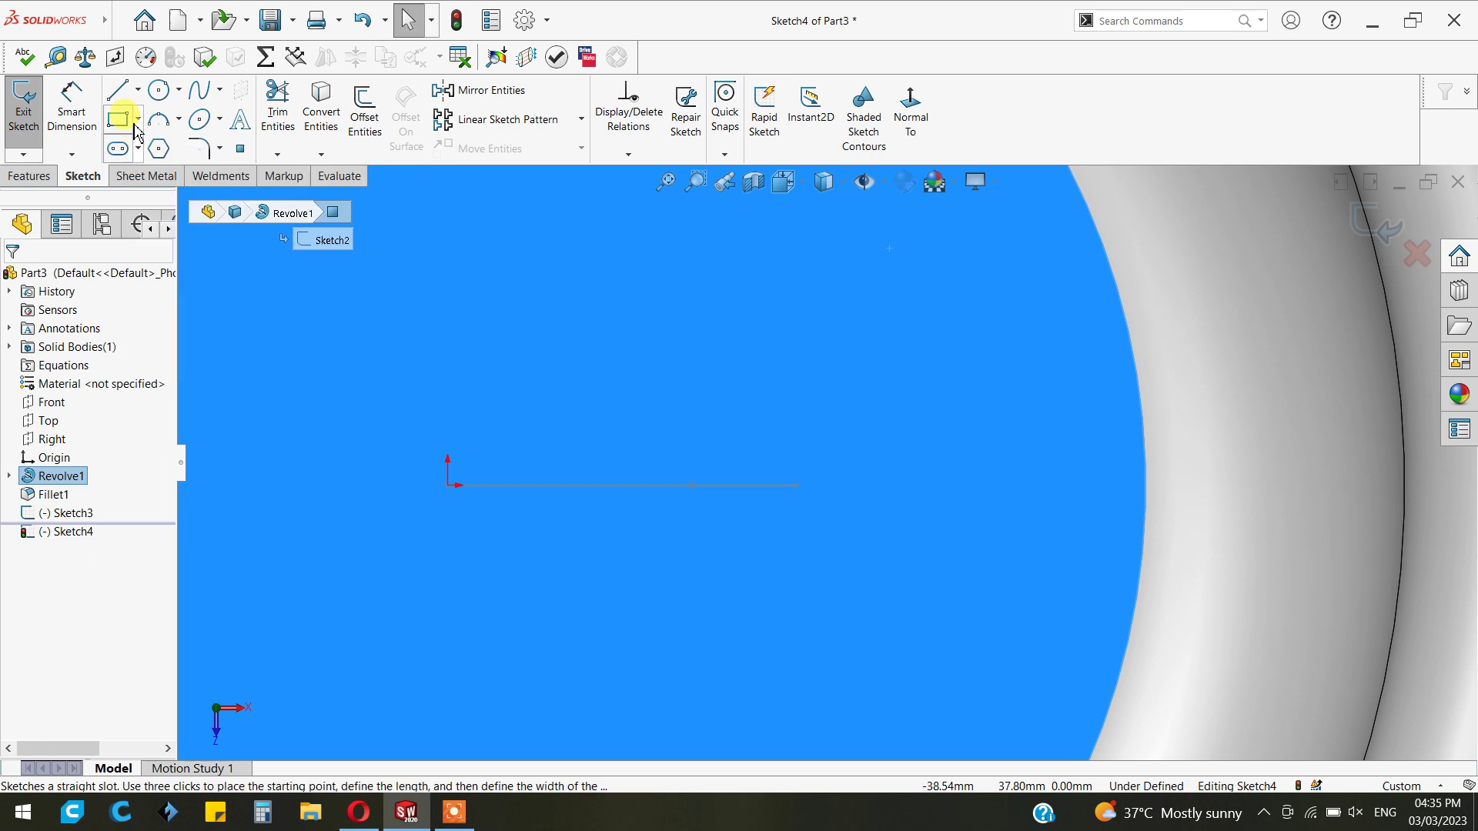
{"action": "key", "text": "l"}
{"action": "scroll", "coordinate": [878, 484], "scroll_direction": "down", "scroll_amount": 2}
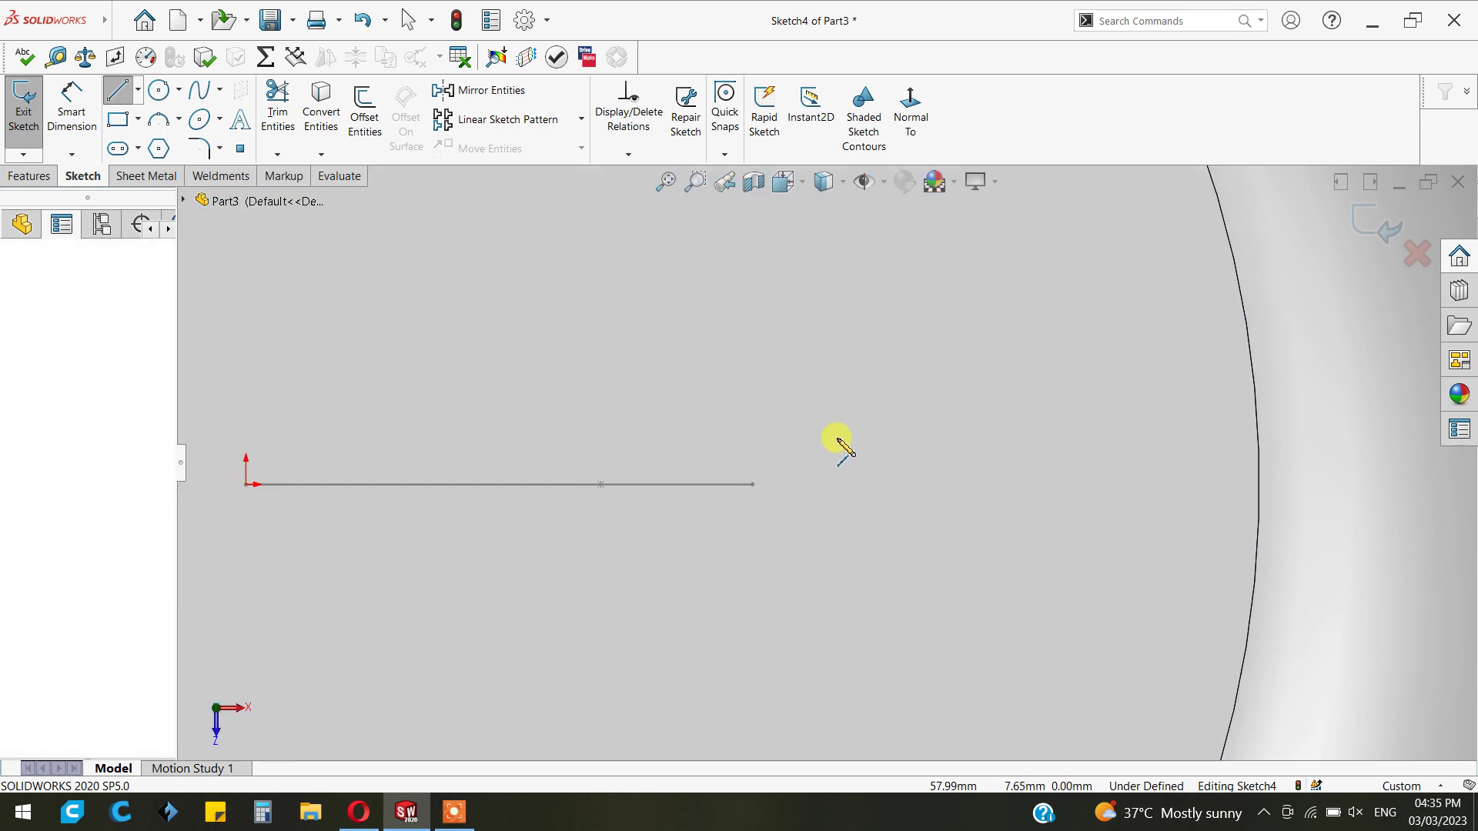
{"action": "key", "text": "Escape"}
{"action": "left_click", "coordinate": [834, 406]}
{"action": "left_click", "coordinate": [834, 490]}
{"action": "left_click", "coordinate": [908, 440]}
{"action": "left_click", "coordinate": [834, 406]}
{"action": "right_click", "coordinate": [916, 304]}
{"action": "left_click", "coordinate": [954, 329]}
{"action": "scroll", "coordinate": [905, 389], "scroll_direction": "down", "scroll_amount": 3}
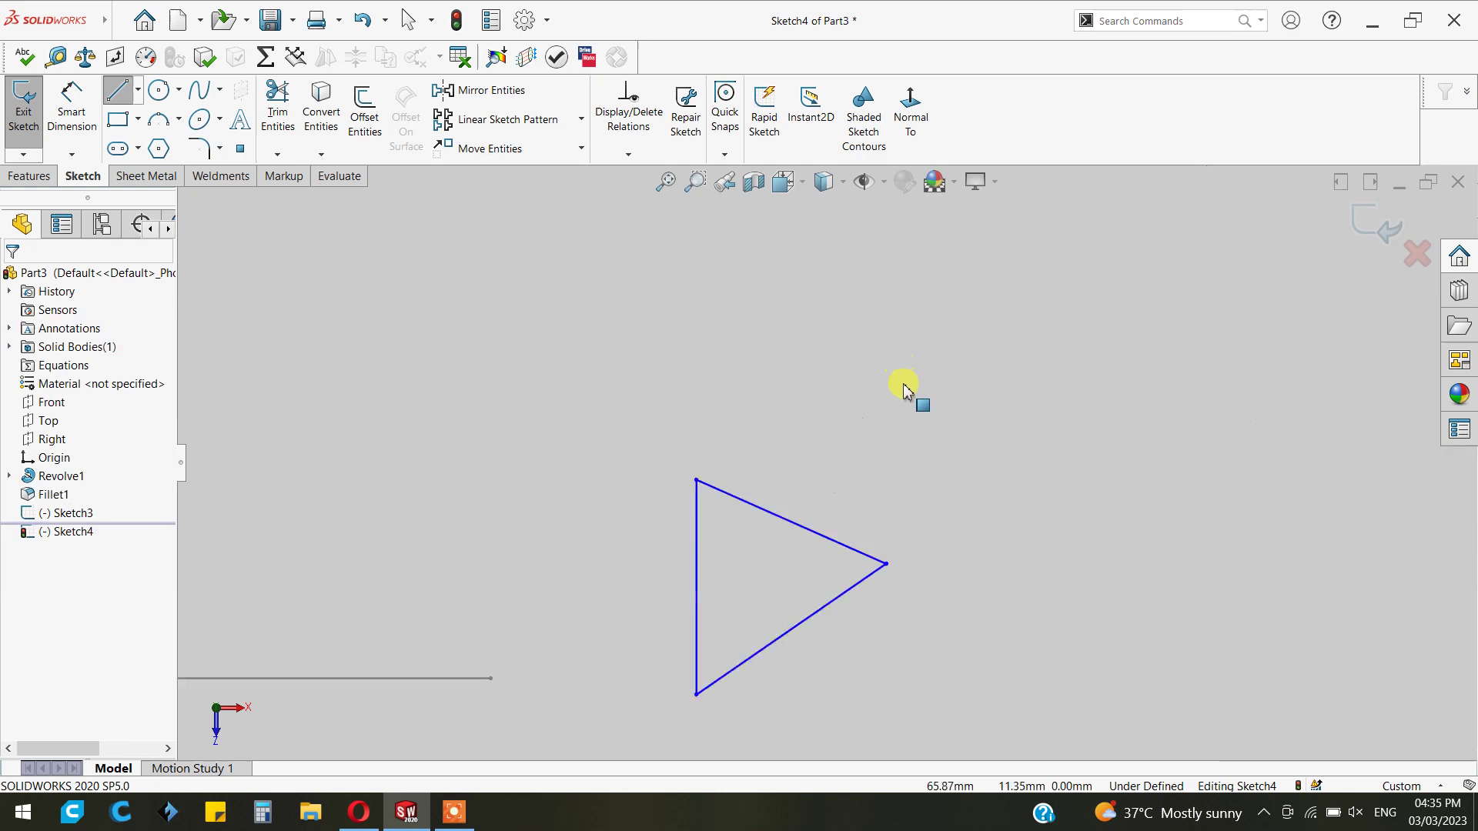
{"action": "key", "text": "Escape"}
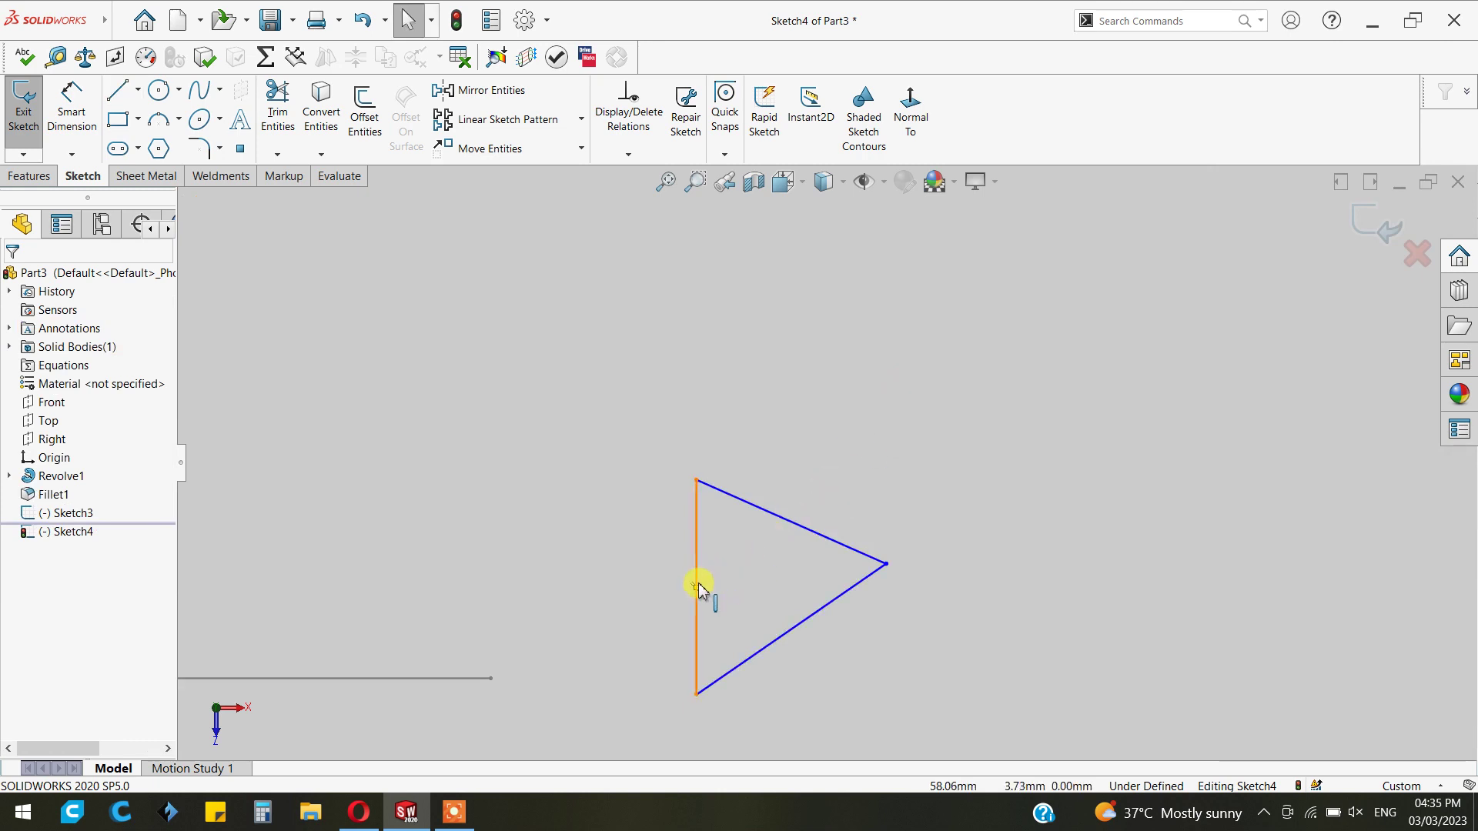
{"action": "left_click", "coordinate": [699, 589]}
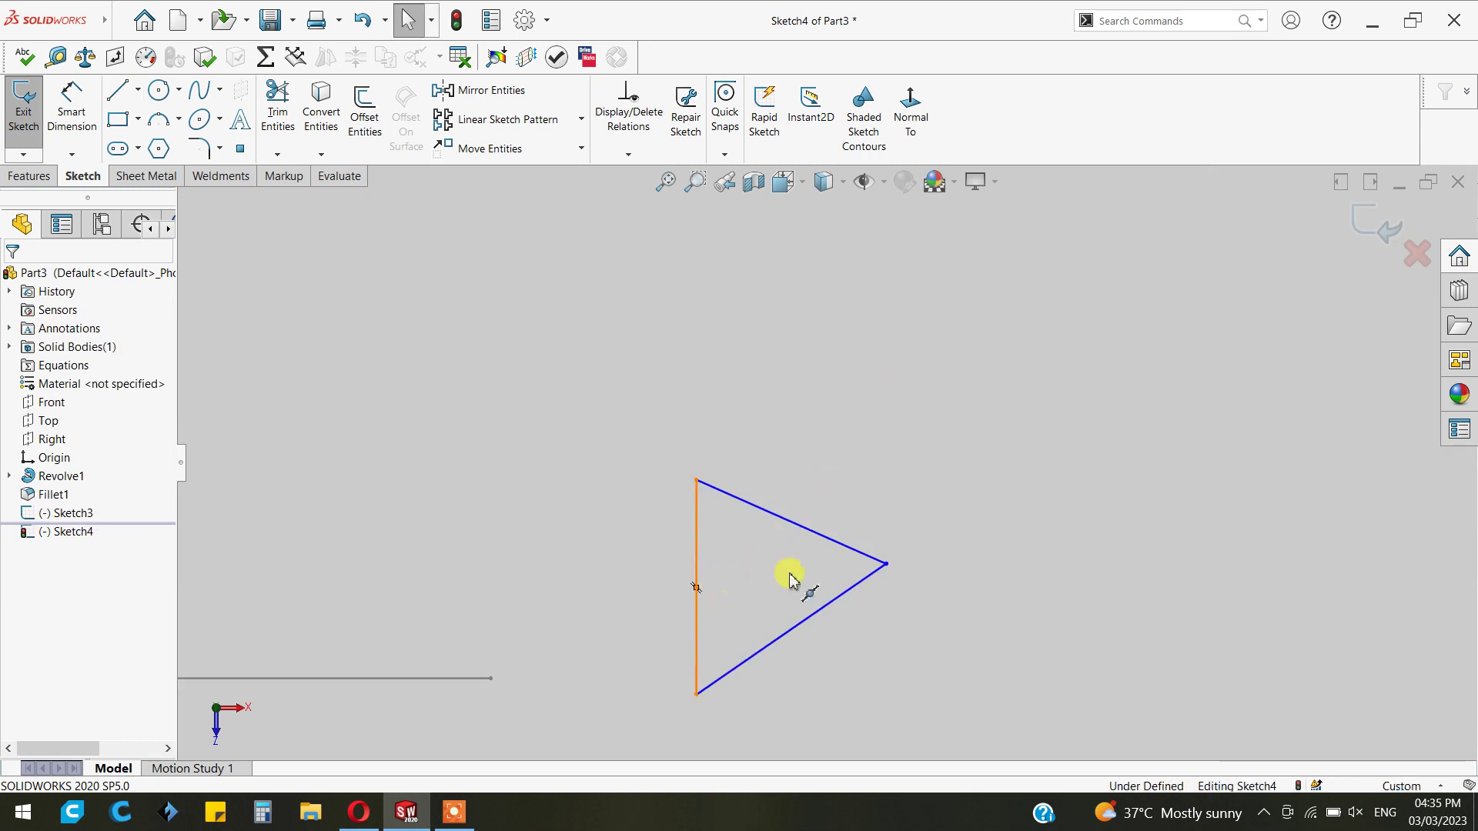
{"action": "left_click", "coordinate": [886, 565], "text": "ctrl"}
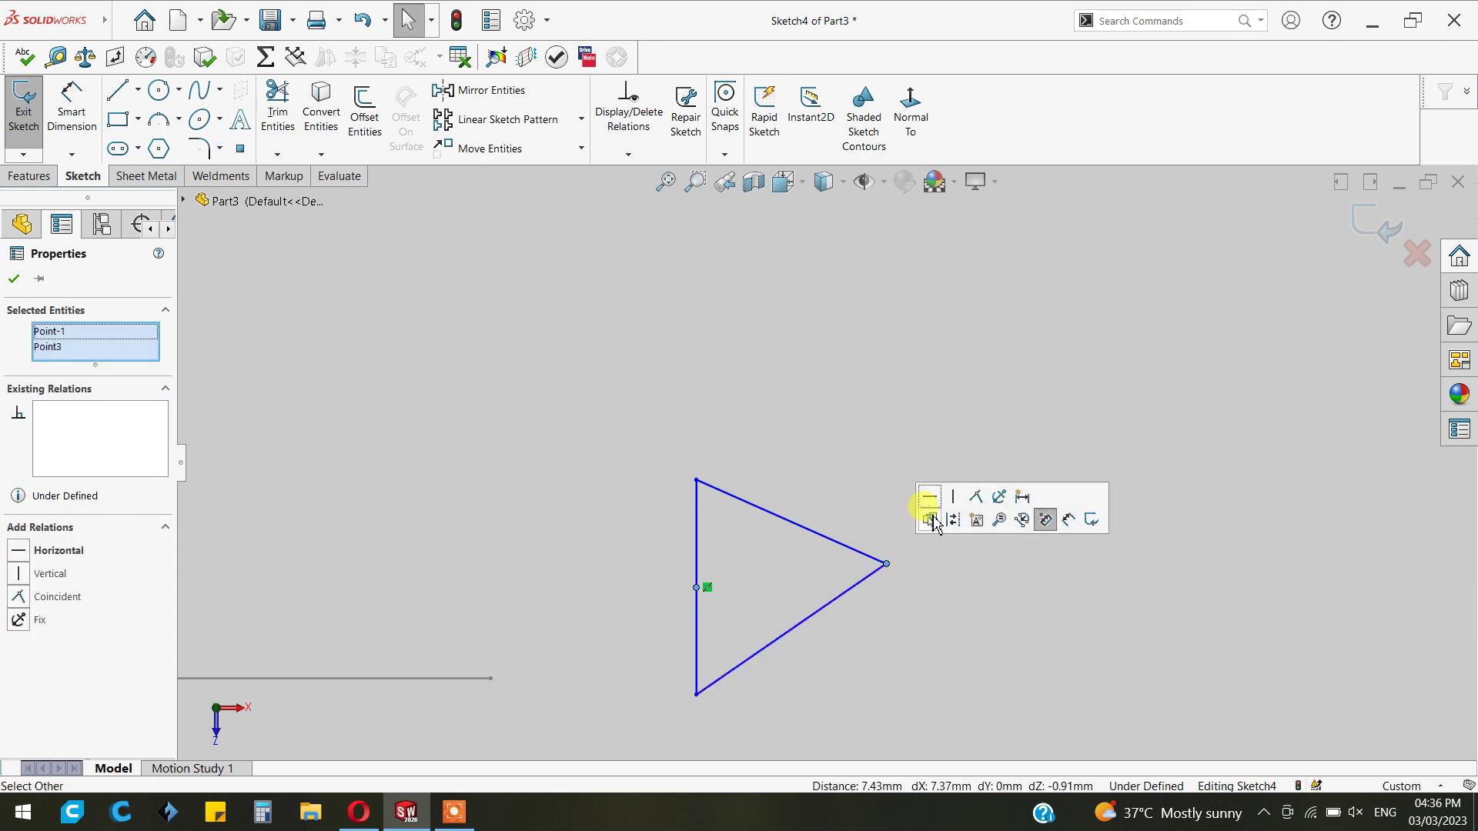
{"action": "left_click", "coordinate": [931, 495]}
- Dimension the triangle's upright side and its width to 10 mm each
{"action": "left_click", "coordinate": [71, 108]}
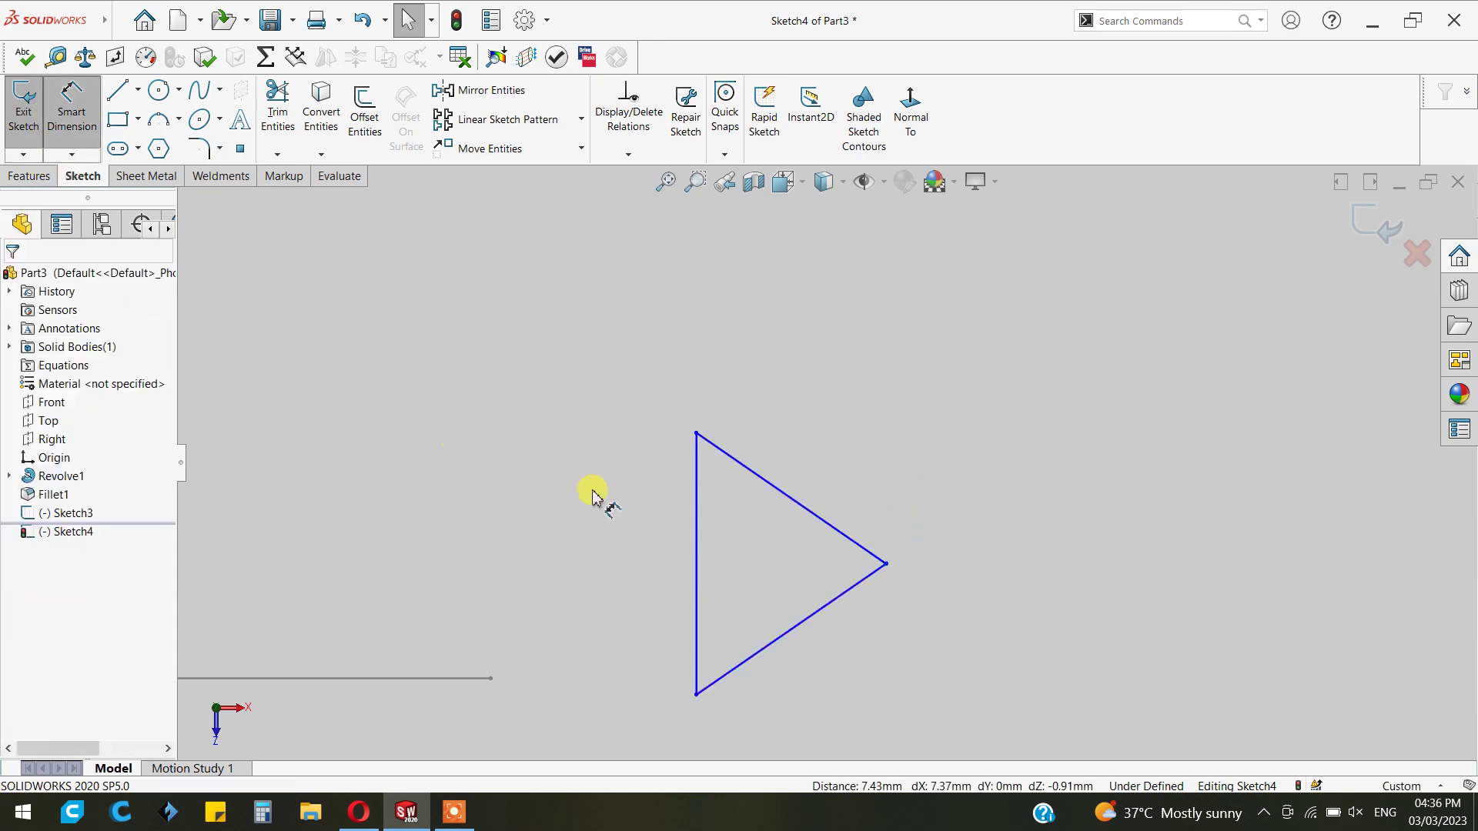
{"action": "left_click", "coordinate": [696, 530]}
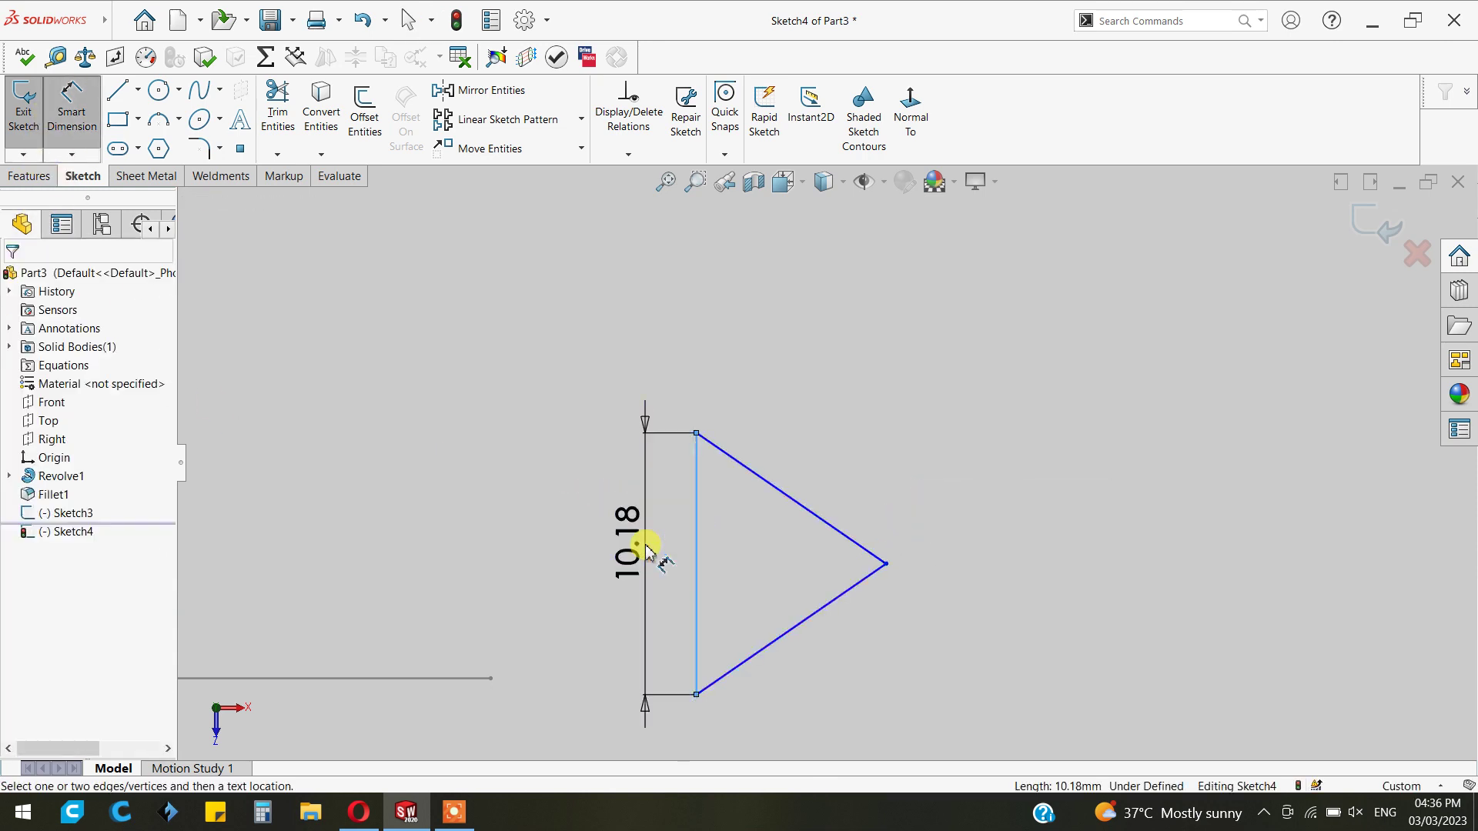
{"action": "left_click", "coordinate": [645, 543]}
{"action": "type", "text": "10"}
{"action": "key", "text": "Return"}
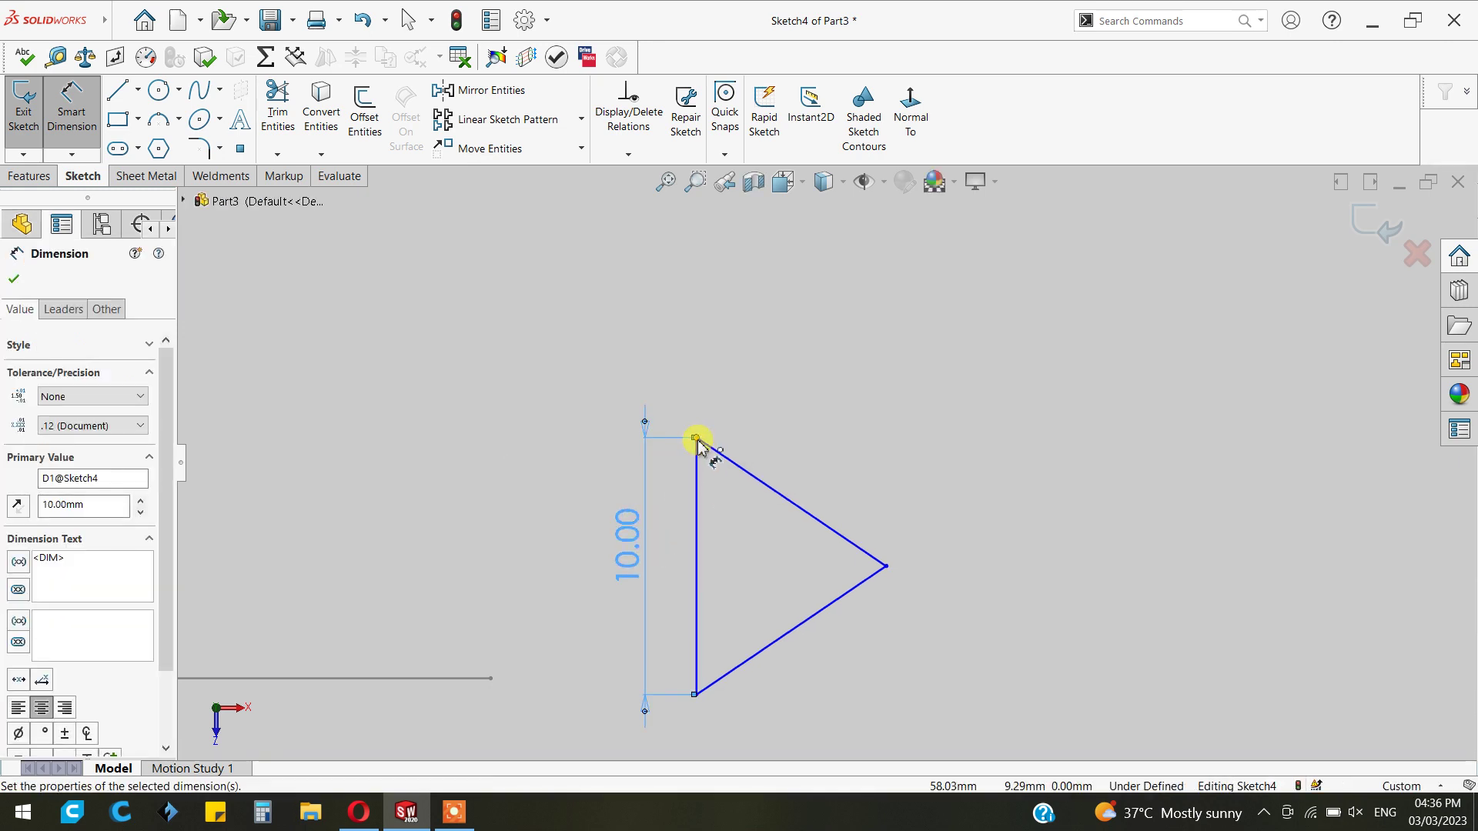
{"action": "left_click", "coordinate": [887, 568]}
{"action": "left_click", "coordinate": [774, 357]}
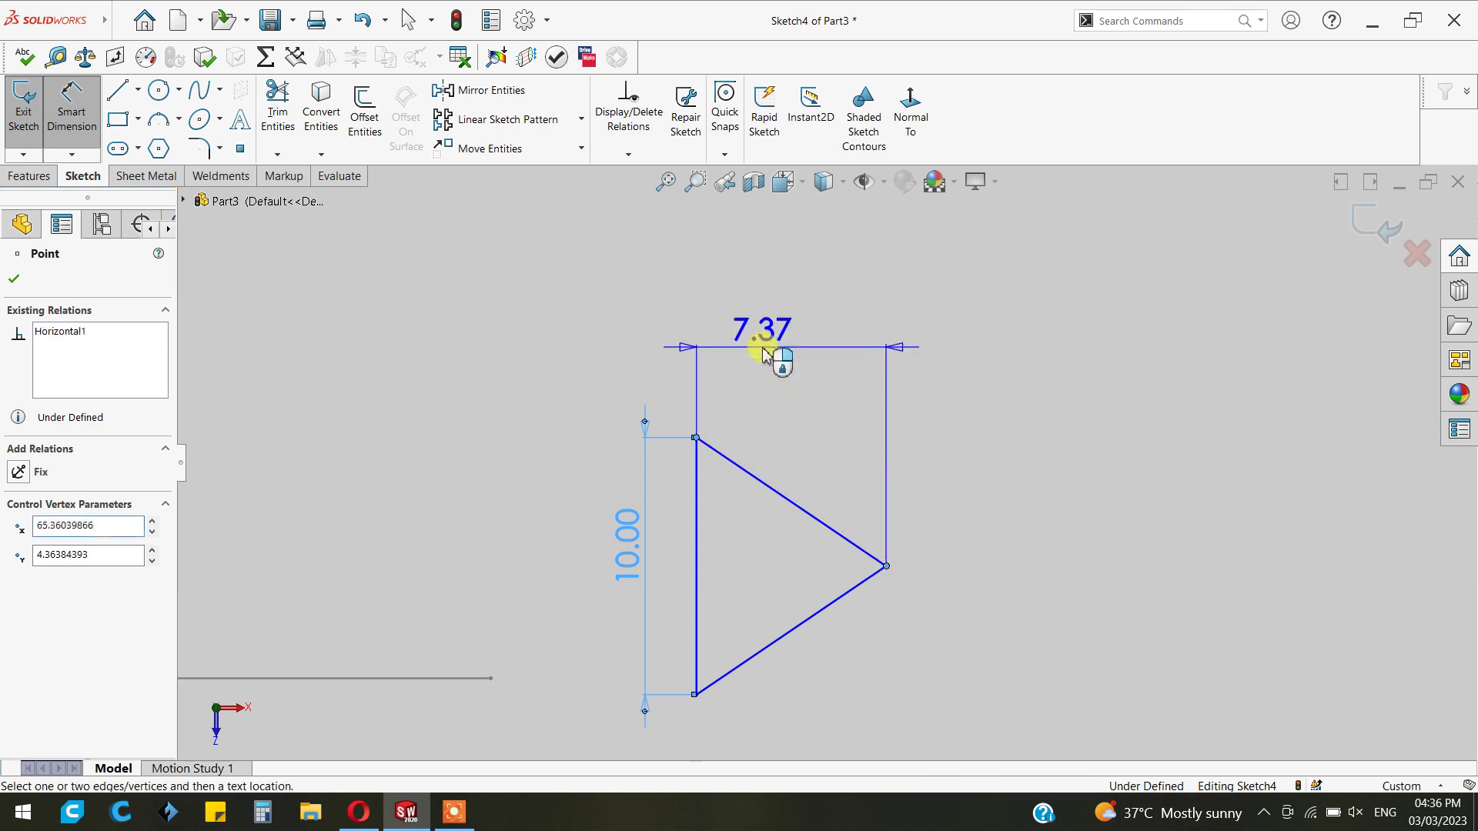
{"action": "type", "text": "10"}
{"action": "key", "text": "Return"}
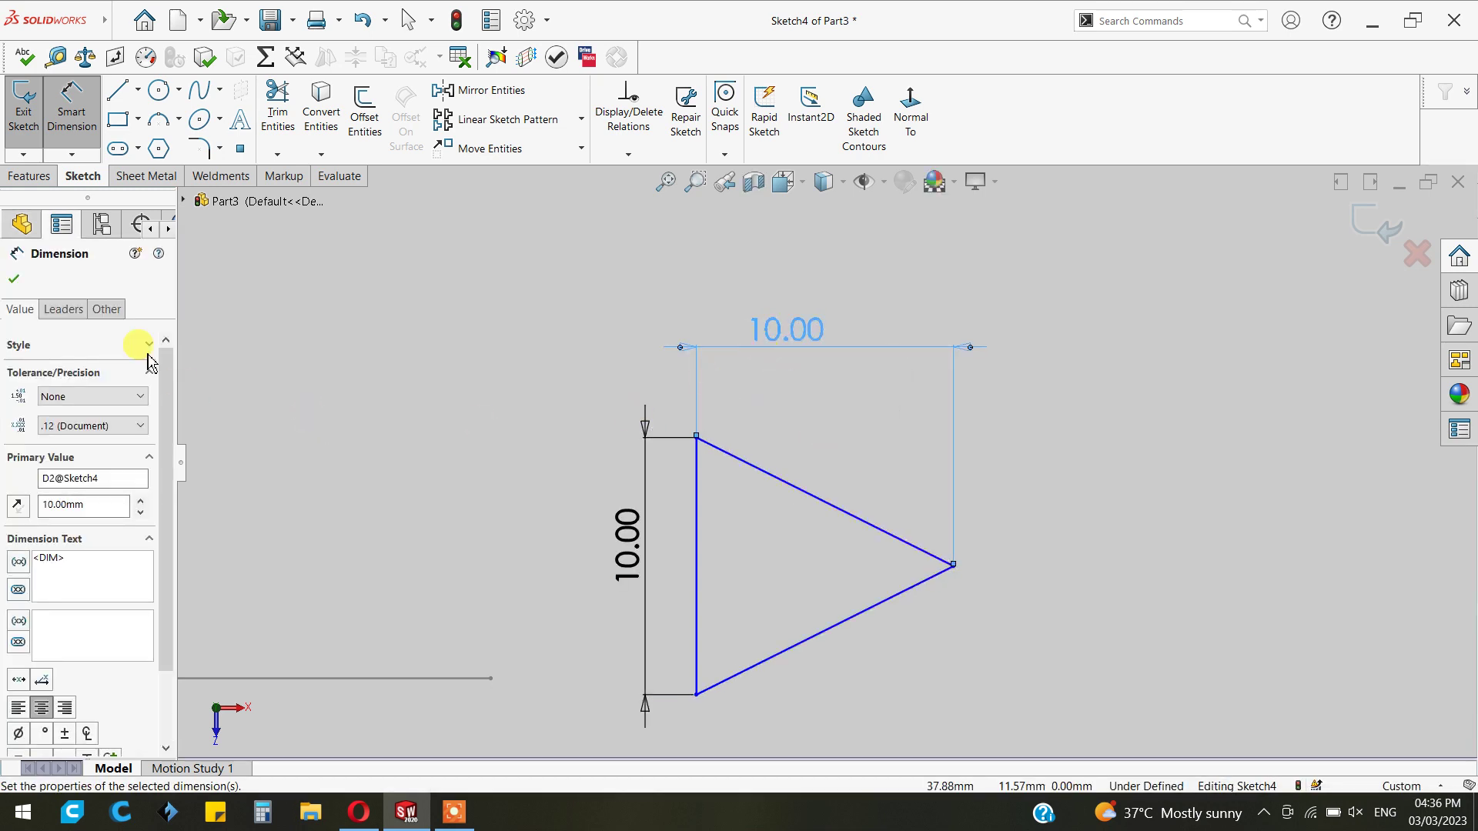
{"action": "left_click", "coordinate": [14, 279]}
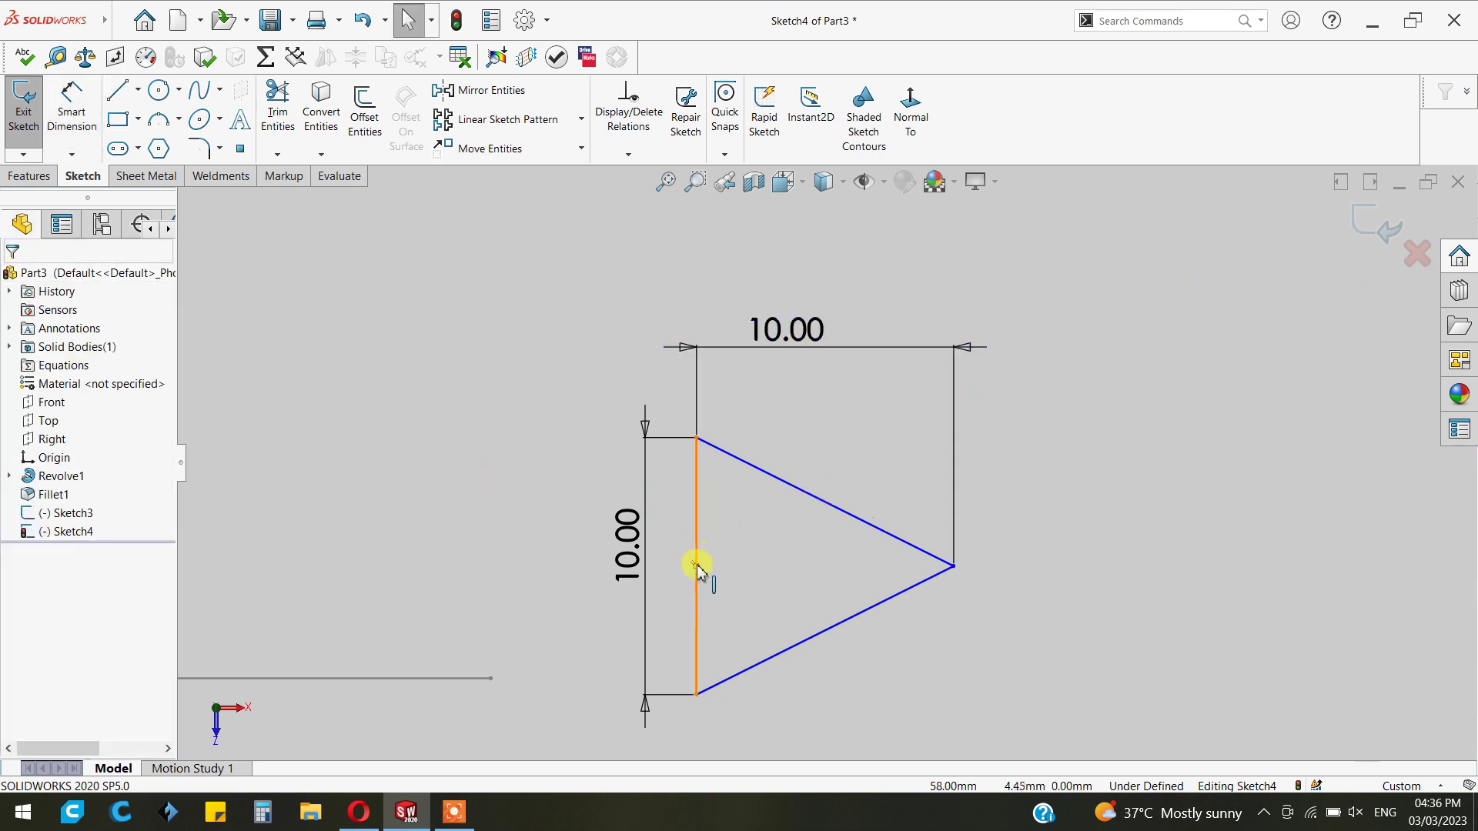
- Pierce the upright side's midpoint onto the Sketch3 spline, fully defining Sketch4
{"action": "left_click", "coordinate": [645, 609]}
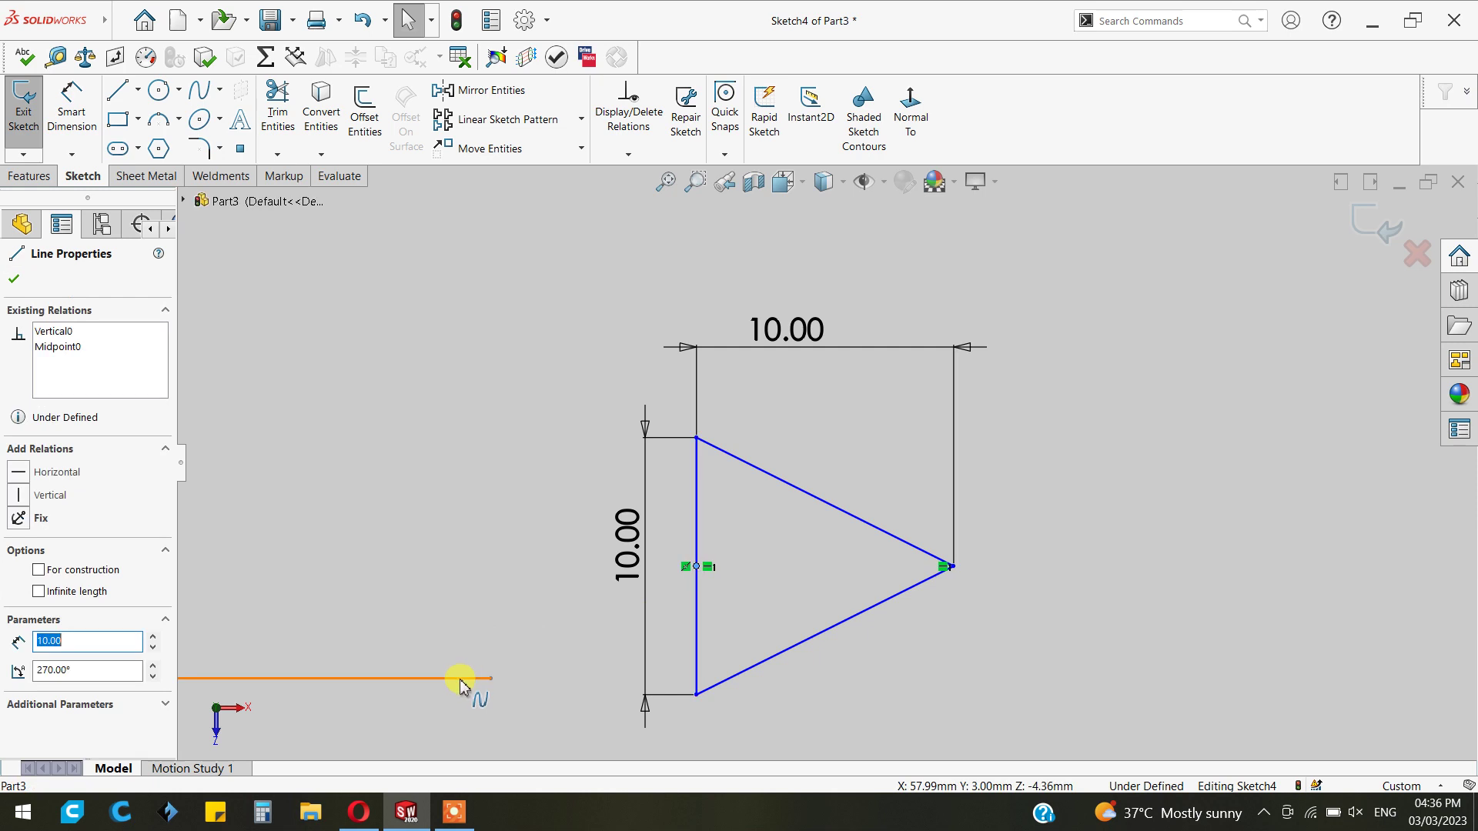
{"action": "left_click", "coordinate": [465, 679], "text": "ctrl"}
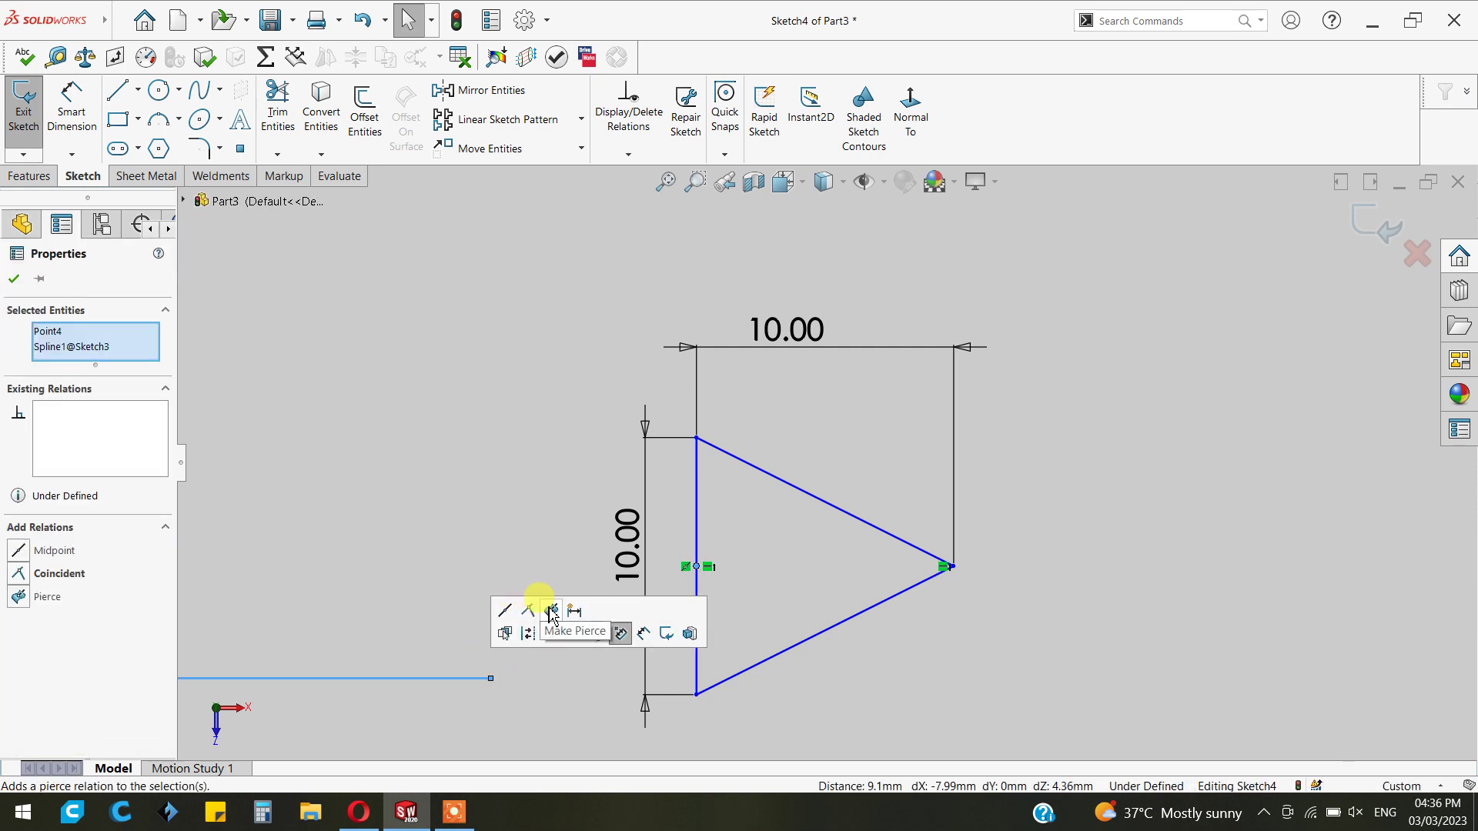
{"action": "left_click", "coordinate": [552, 612]}
{"action": "scroll", "coordinate": [825, 528], "scroll_direction": "up", "scroll_amount": 3}
{"action": "scroll", "coordinate": [827, 539], "scroll_direction": "up", "scroll_amount": 3}
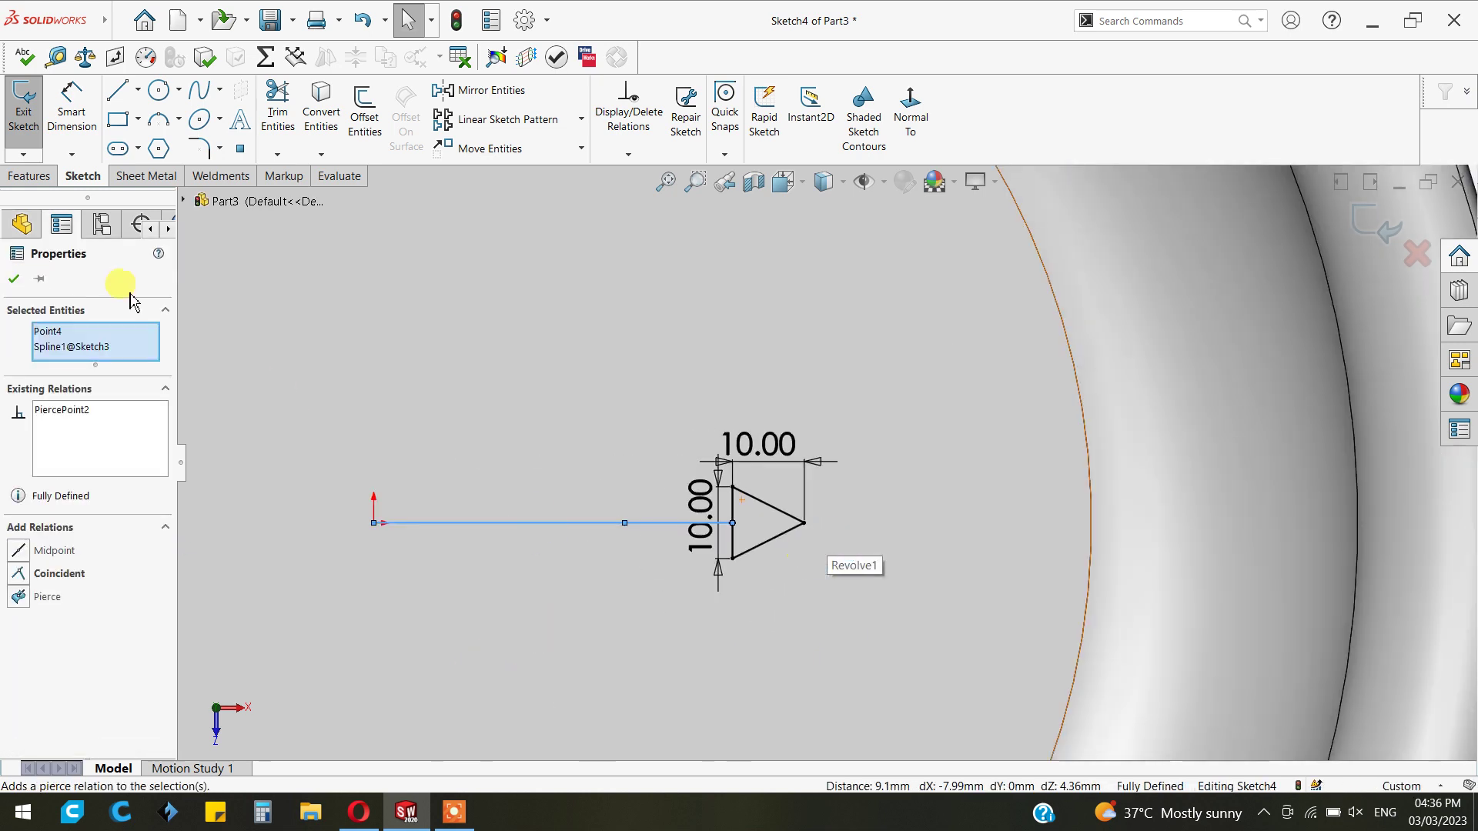
{"action": "left_click", "coordinate": [14, 279]}
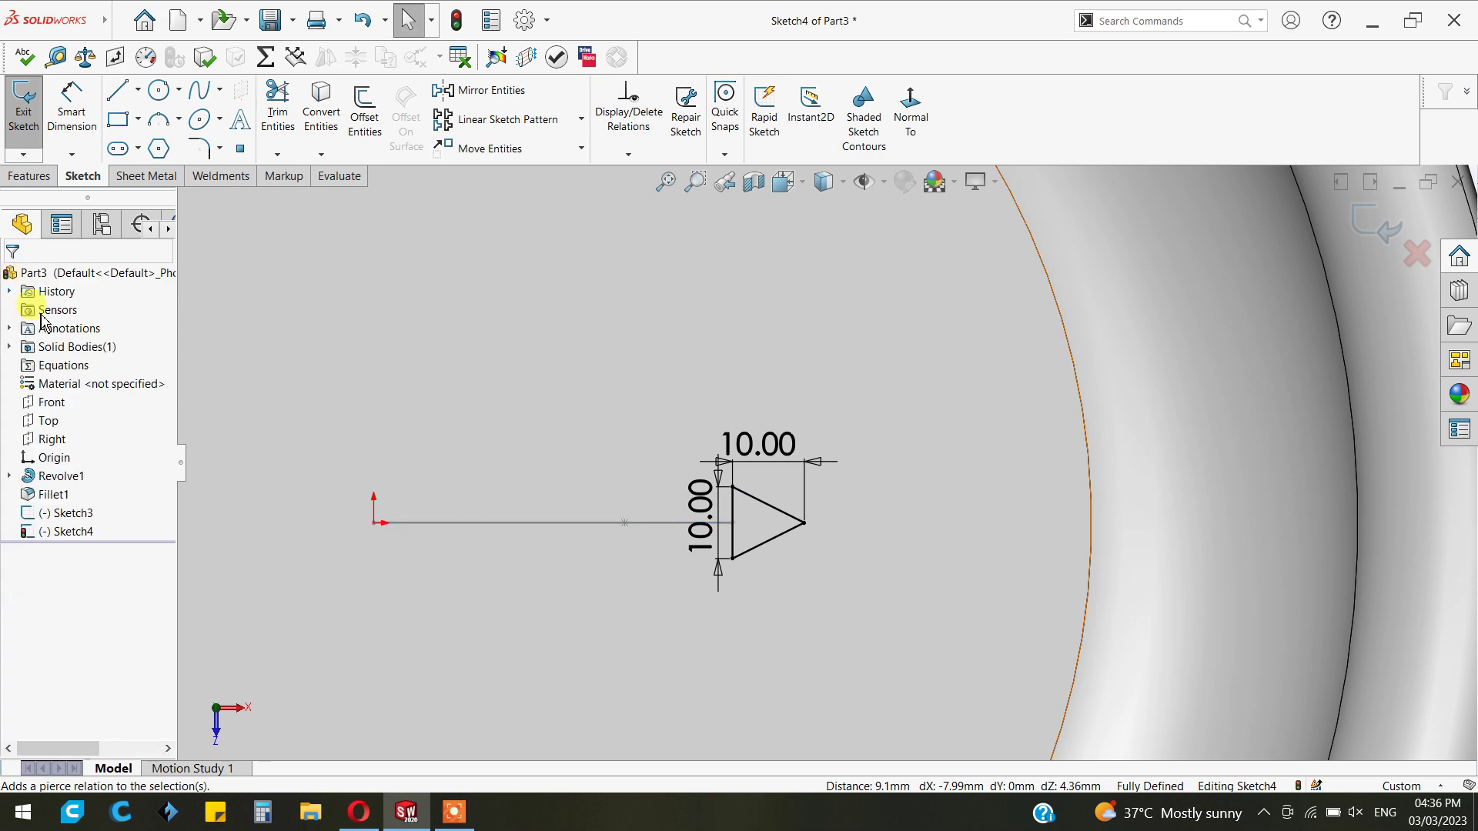
{"action": "mouse_move", "coordinate": [638, 571]}
{"action": "middle_mouse_down"}
{"action": "mouse_move", "coordinate": [625, 416]}
{"action": "mouse_move", "coordinate": [634, 431]}
{"action": "middle_mouse_up"}
{"action": "scroll", "coordinate": [634, 432], "scroll_direction": "up", "scroll_amount": 3}
{"action": "scroll", "coordinate": [707, 256], "scroll_direction": "down", "scroll_amount": 2}
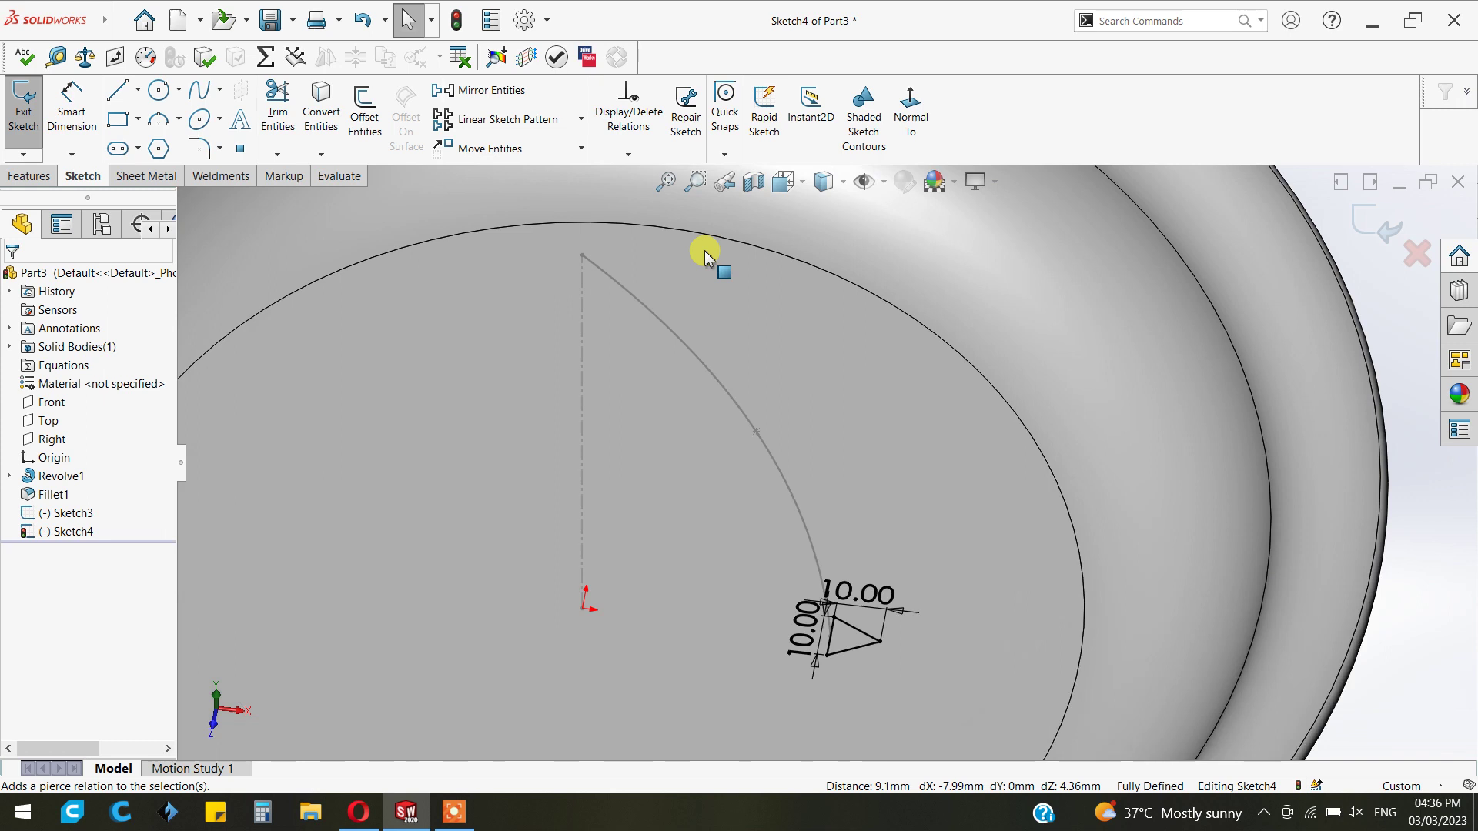
{"action": "left_click", "coordinate": [604, 221]}
{"action": "left_click", "coordinate": [44, 177]}
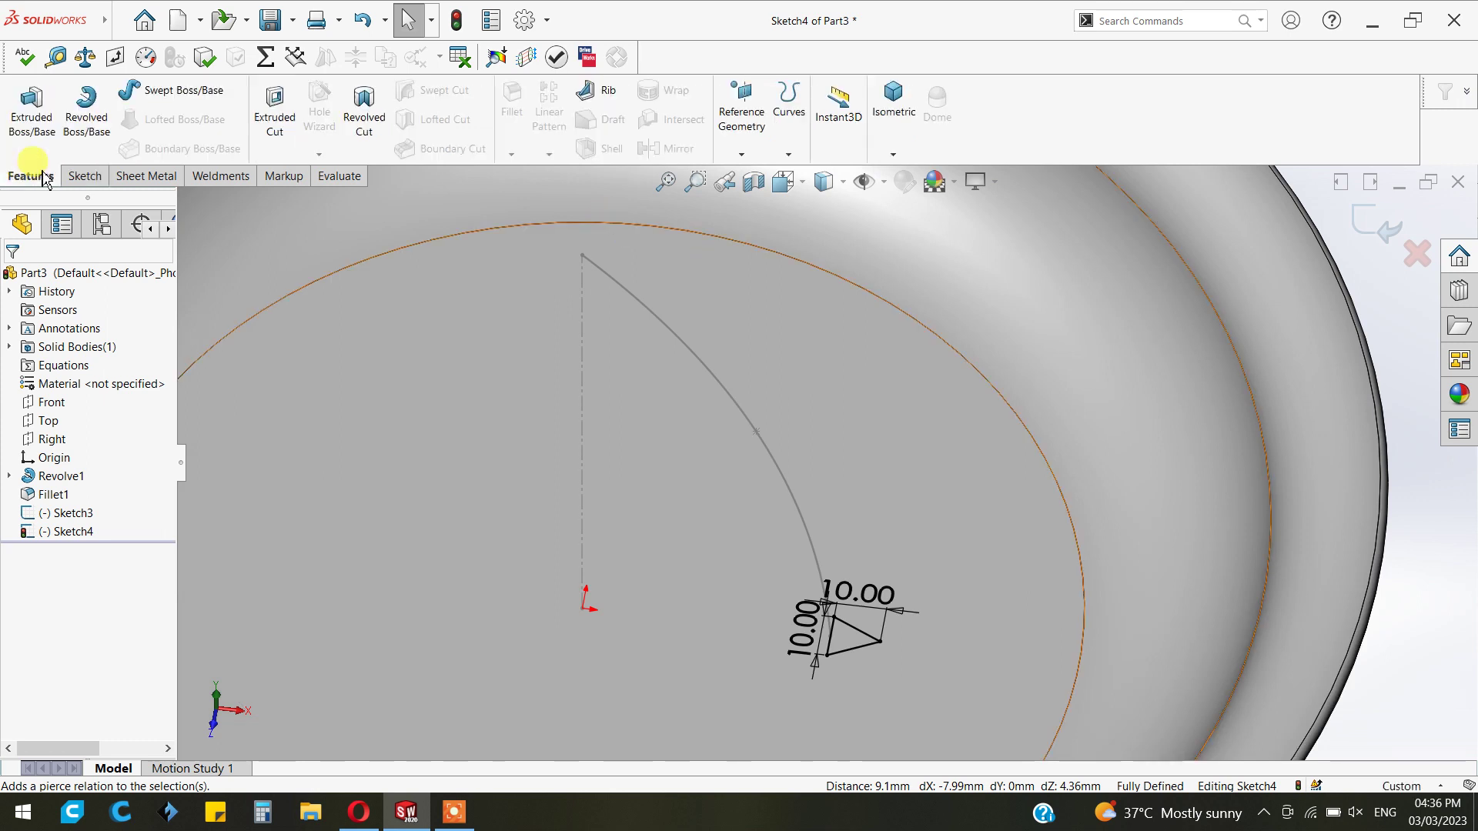
- Preview sweeping the Sketch4 triangle along the Sketch3 curve, then cancel the sweep
{"action": "left_click", "coordinate": [171, 105]}
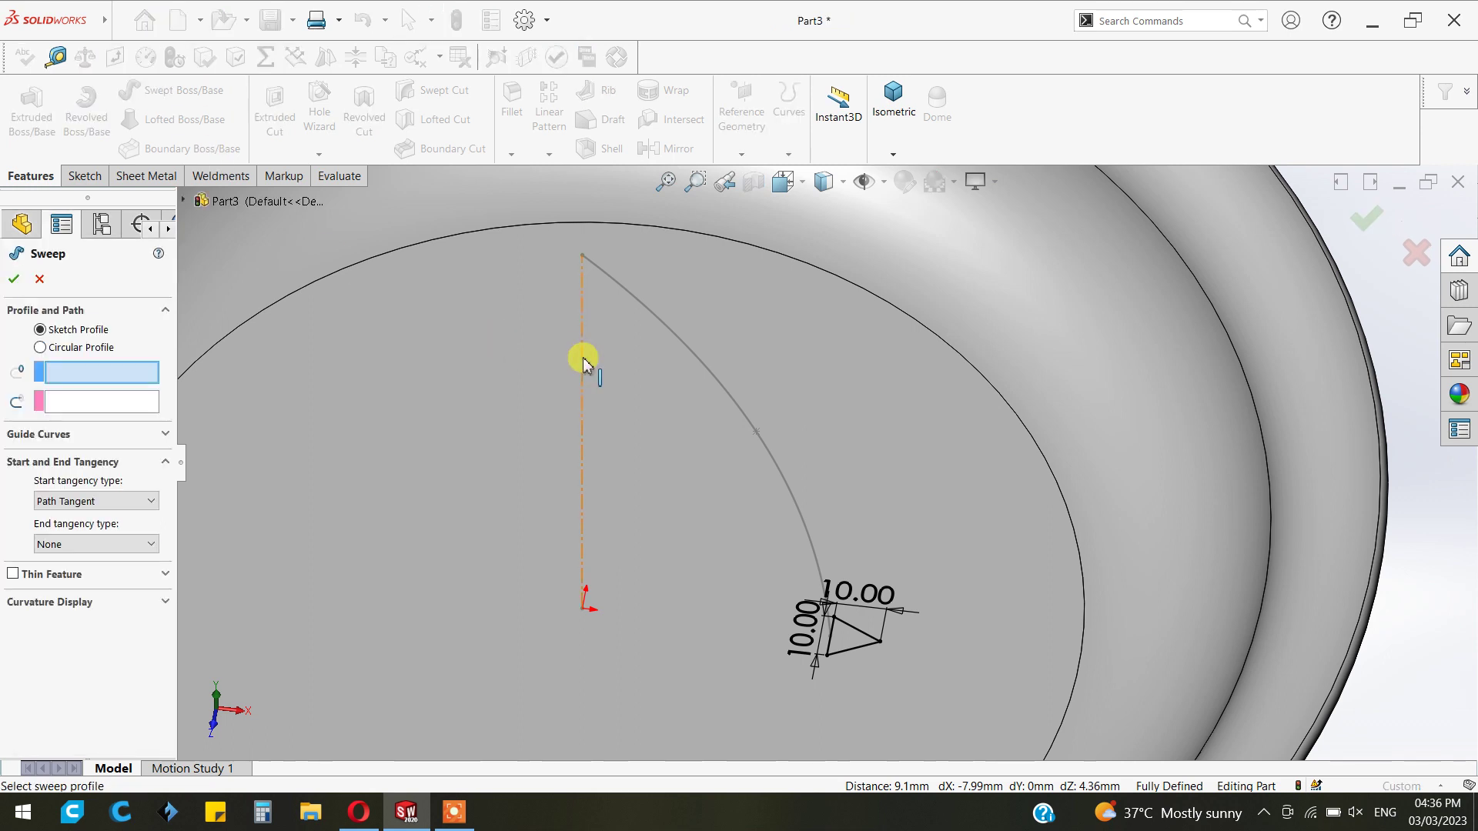
{"action": "left_click", "coordinate": [857, 635]}
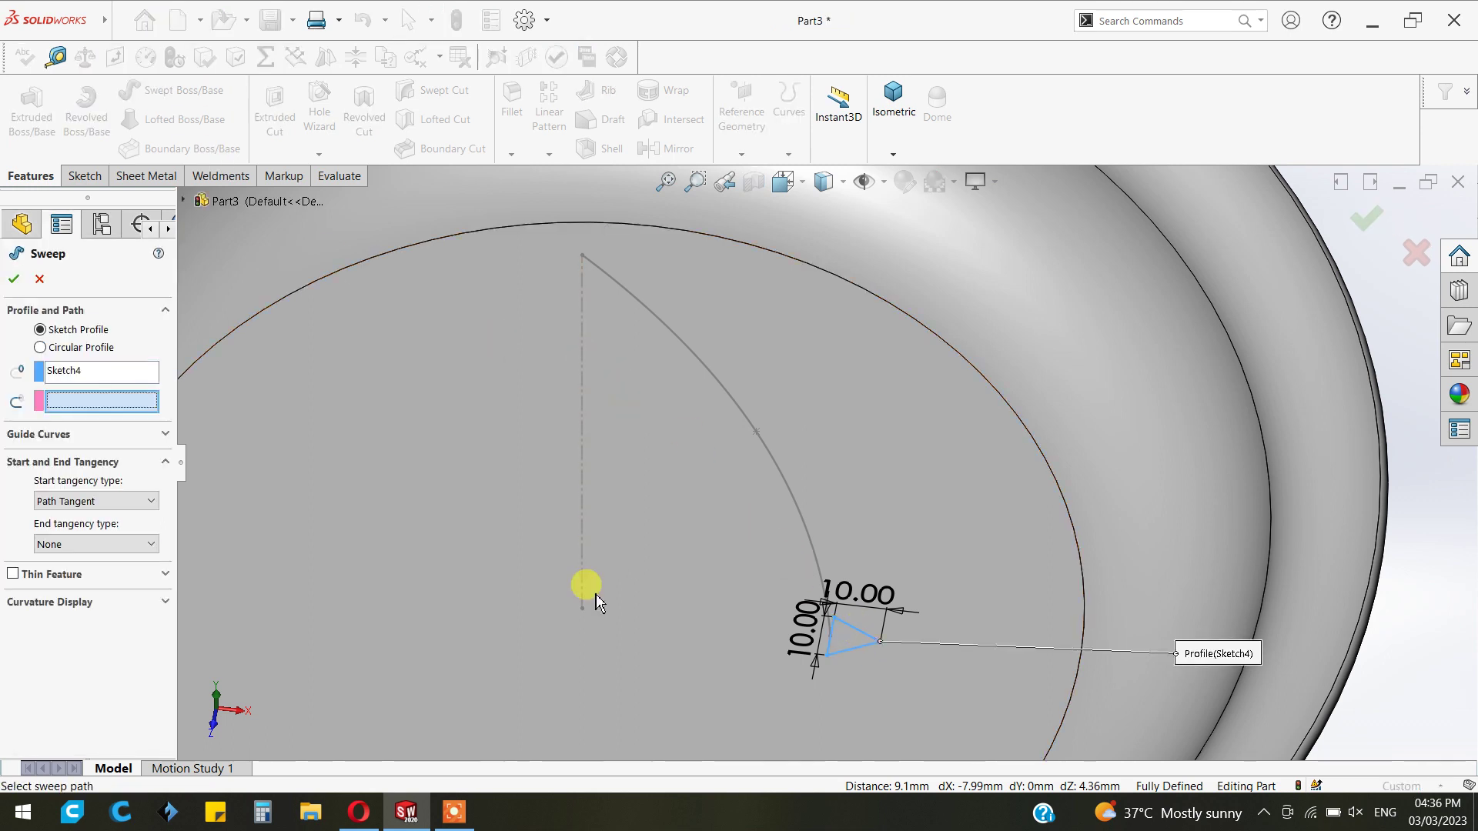
{"action": "left_click", "coordinate": [735, 404]}
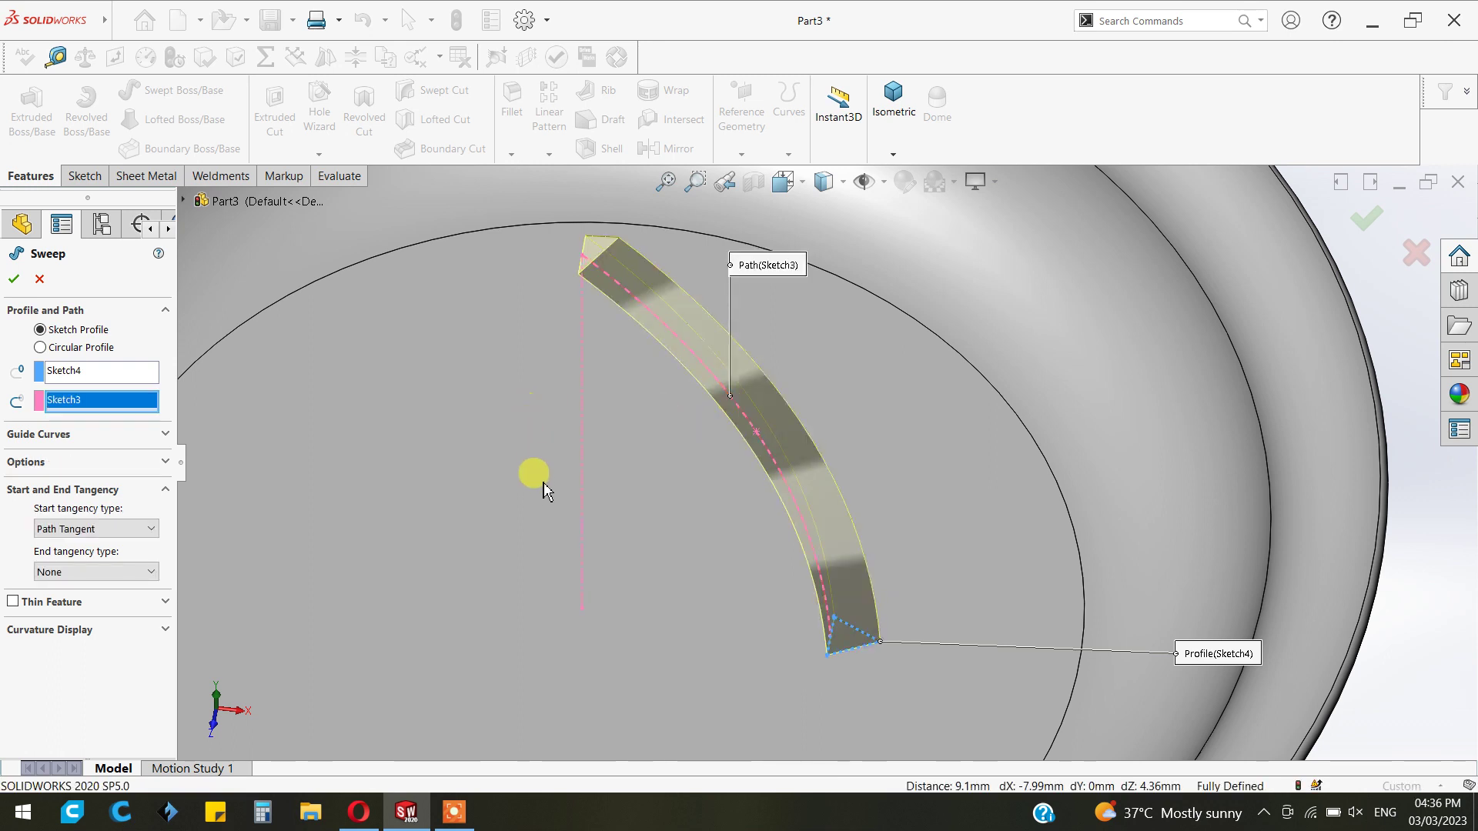
{"action": "middle_click_drag", "start_coordinate": [549, 499], "coordinate": [518, 408]}
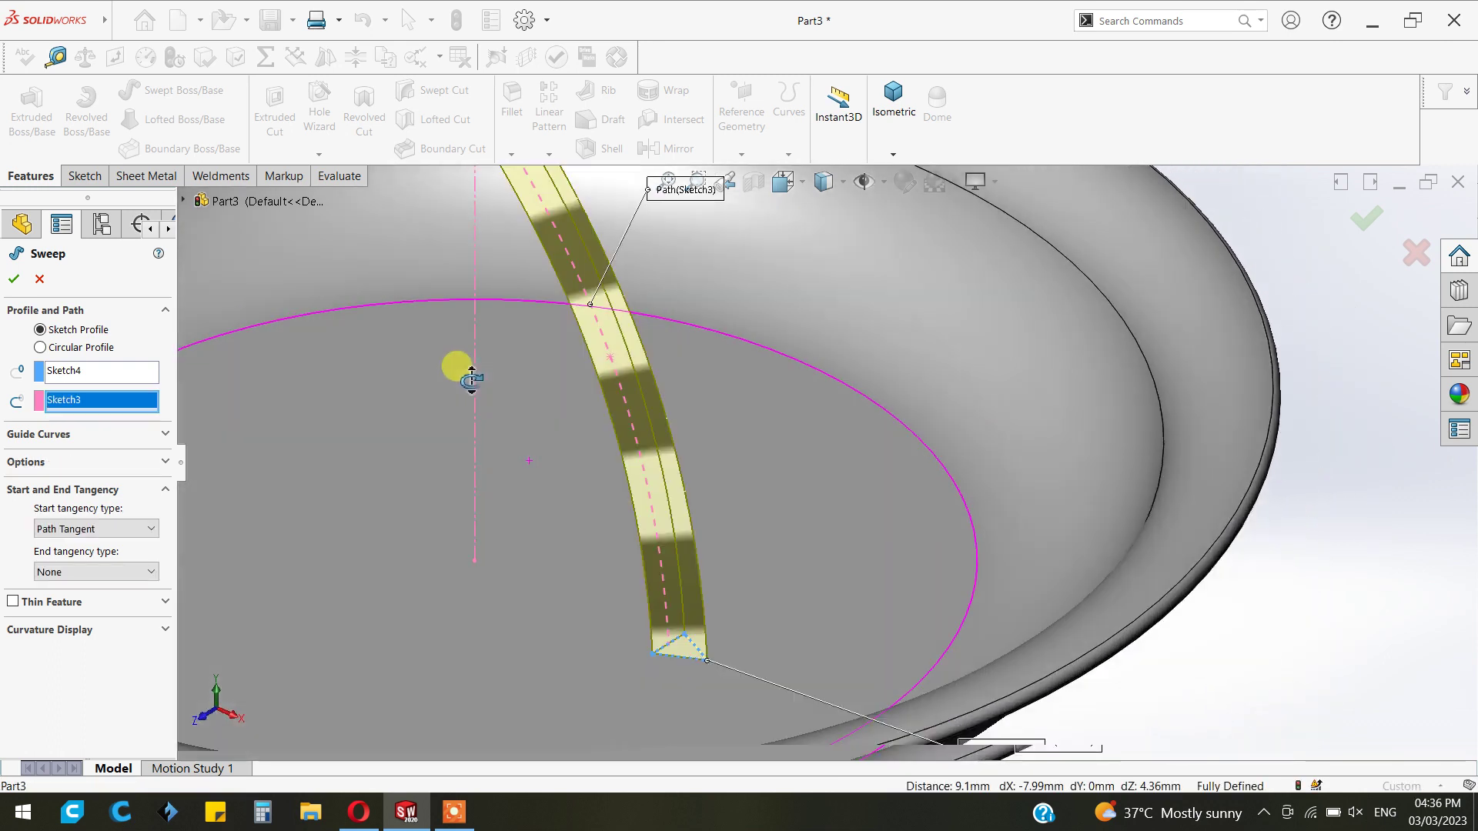
{"action": "key", "text": "f"}
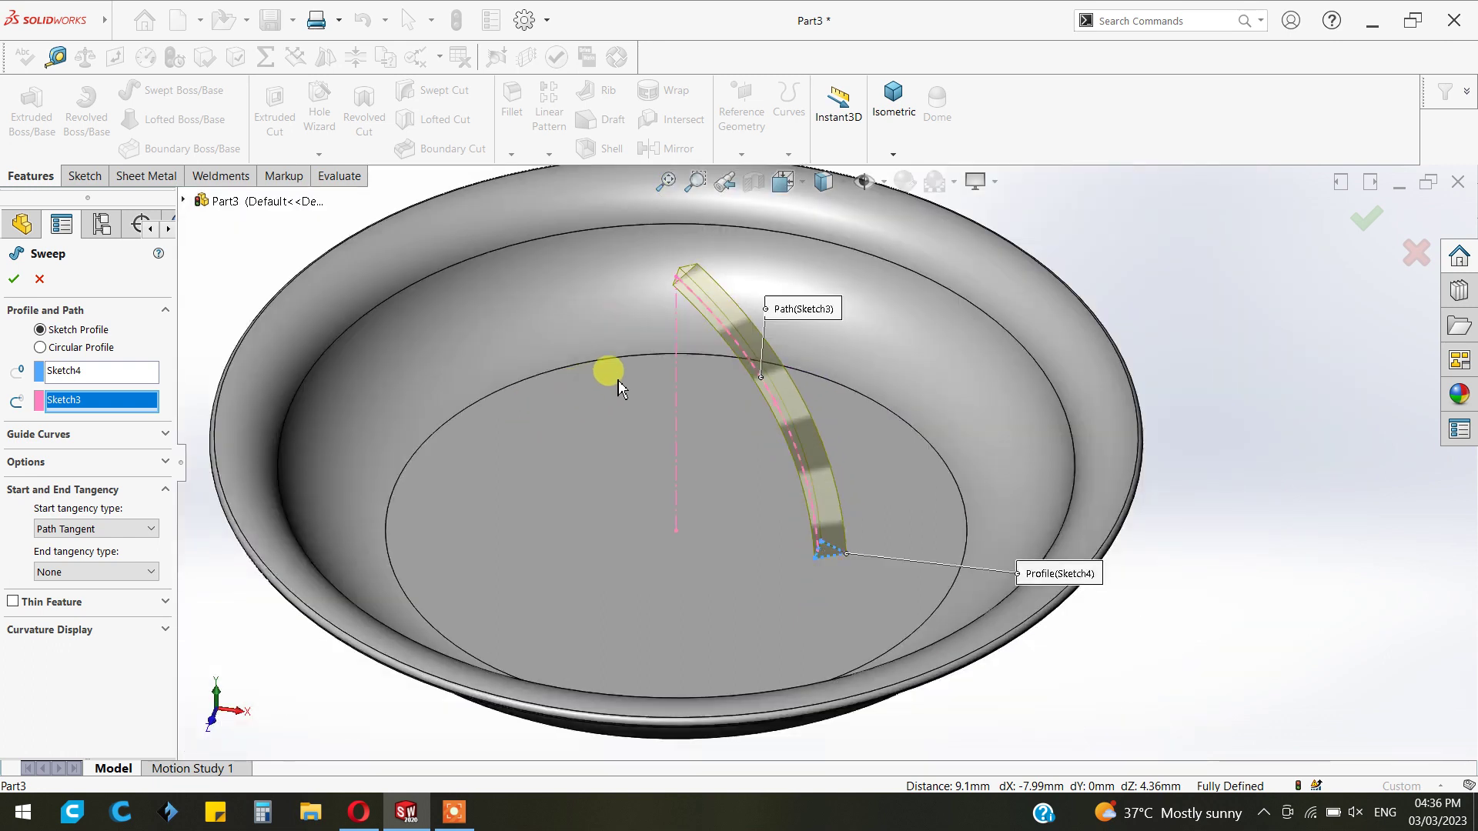
{"action": "scroll", "coordinate": [924, 450], "scroll_direction": "down", "scroll_amount": 2}
{"action": "scroll", "coordinate": [863, 452], "scroll_direction": "down", "scroll_amount": 1}
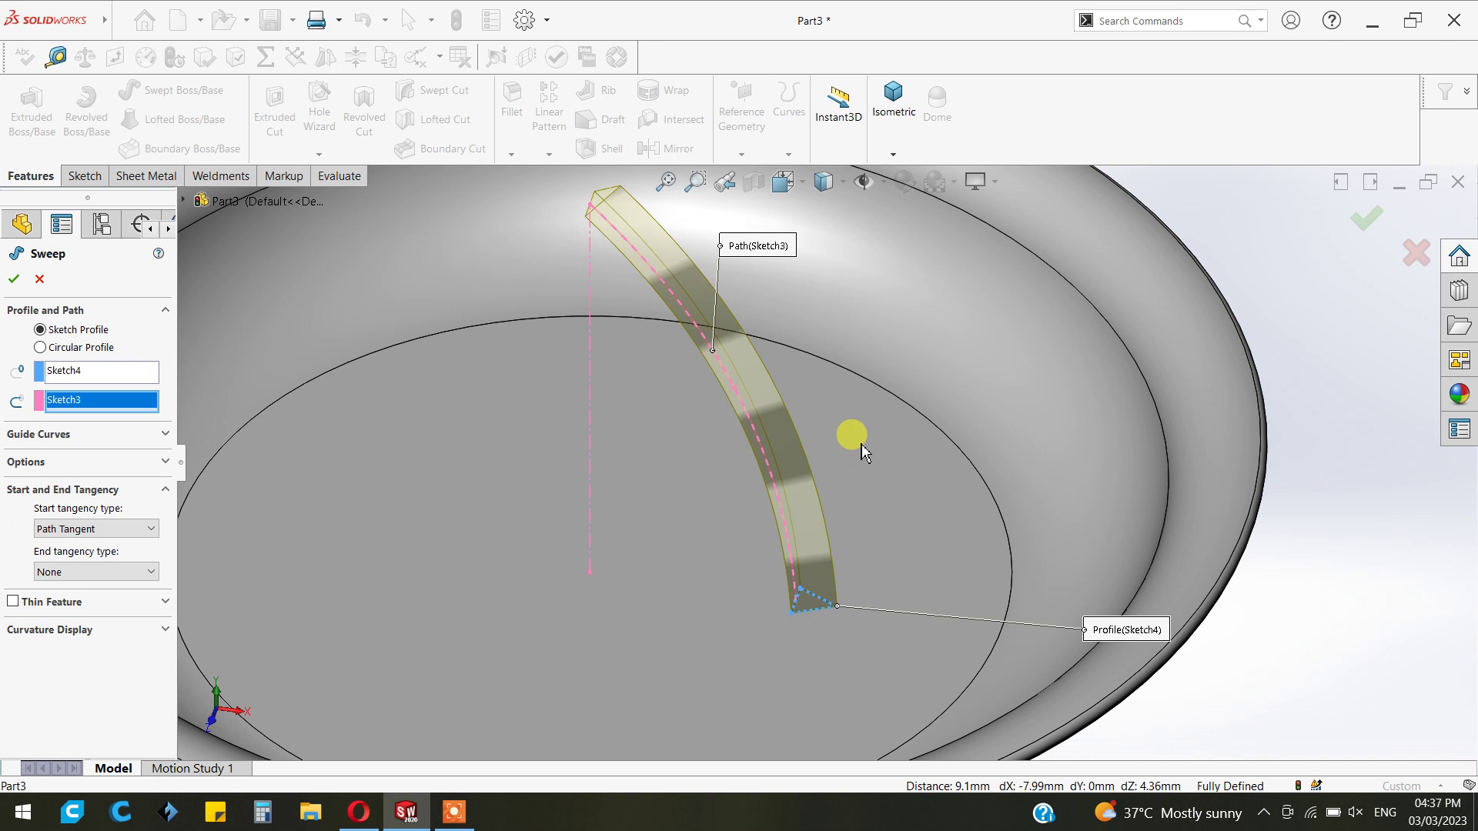
{"action": "left_click", "coordinate": [40, 280]}
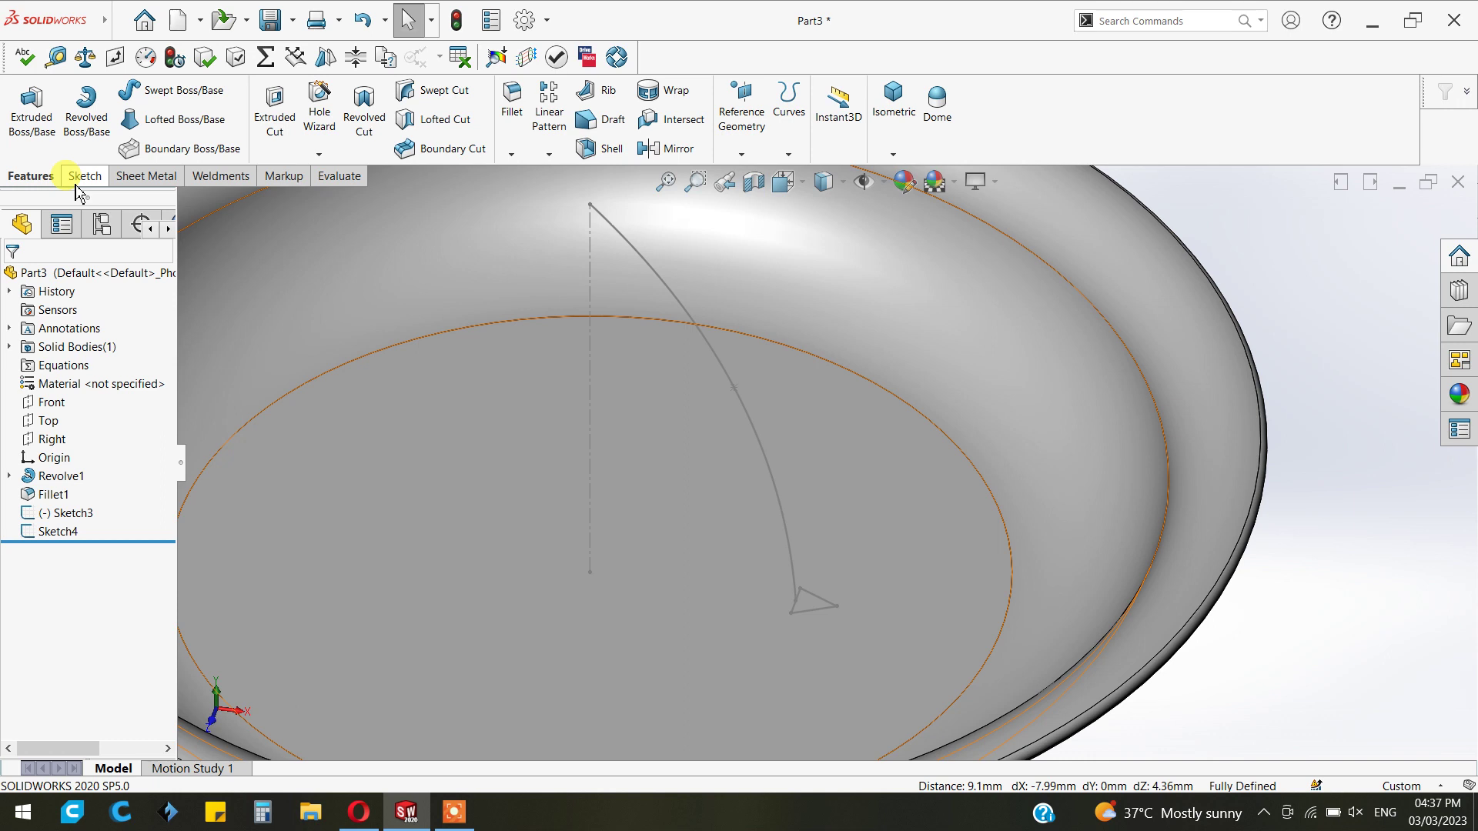
- In a new 3D sketch, draw a spline from the centre axis top through a midpoint to the triangle tip
{"action": "left_click", "coordinate": [80, 177]}
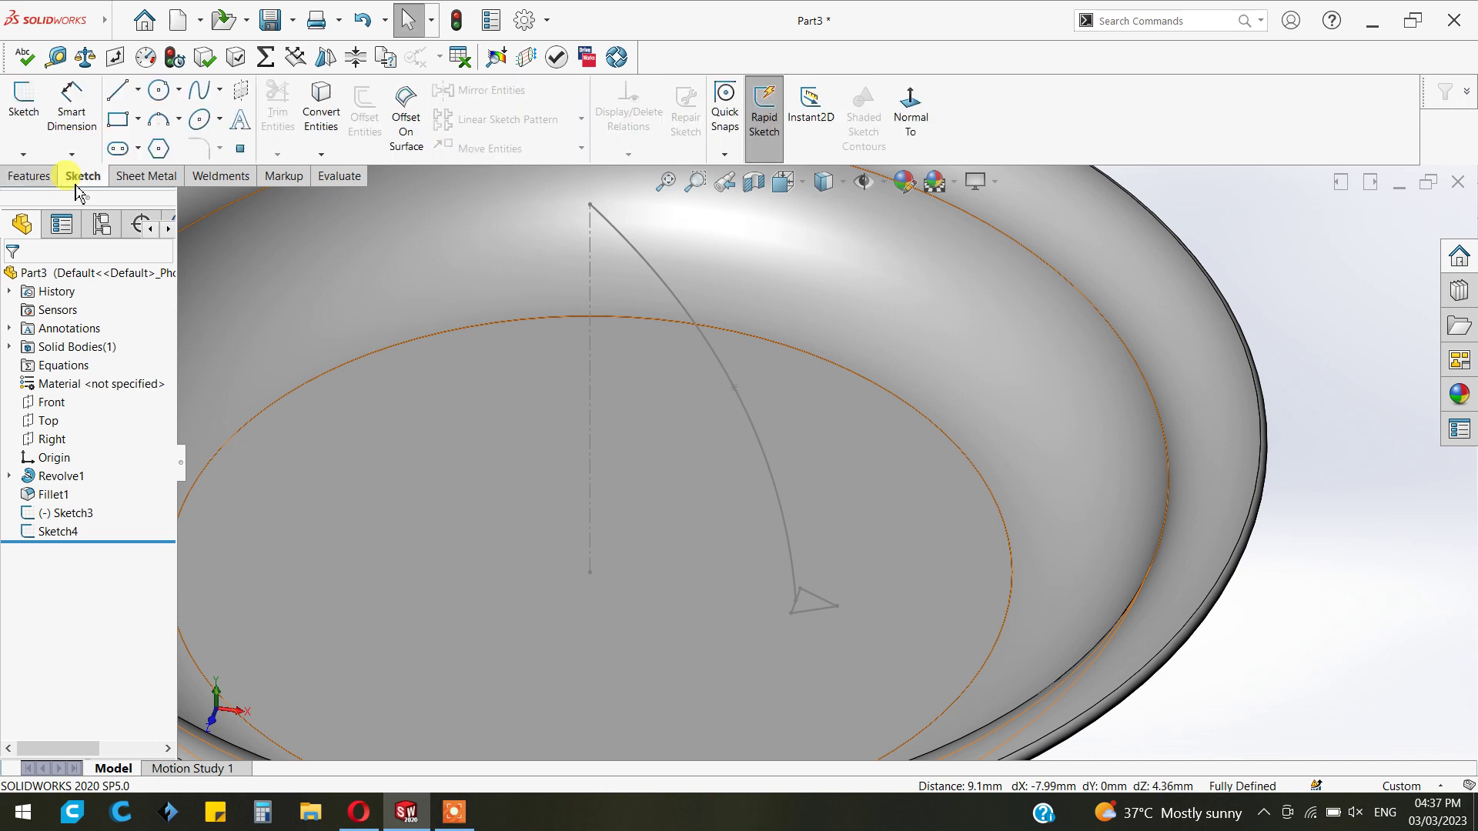
{"action": "left_click", "coordinate": [23, 154]}
{"action": "left_click", "coordinate": [38, 193]}
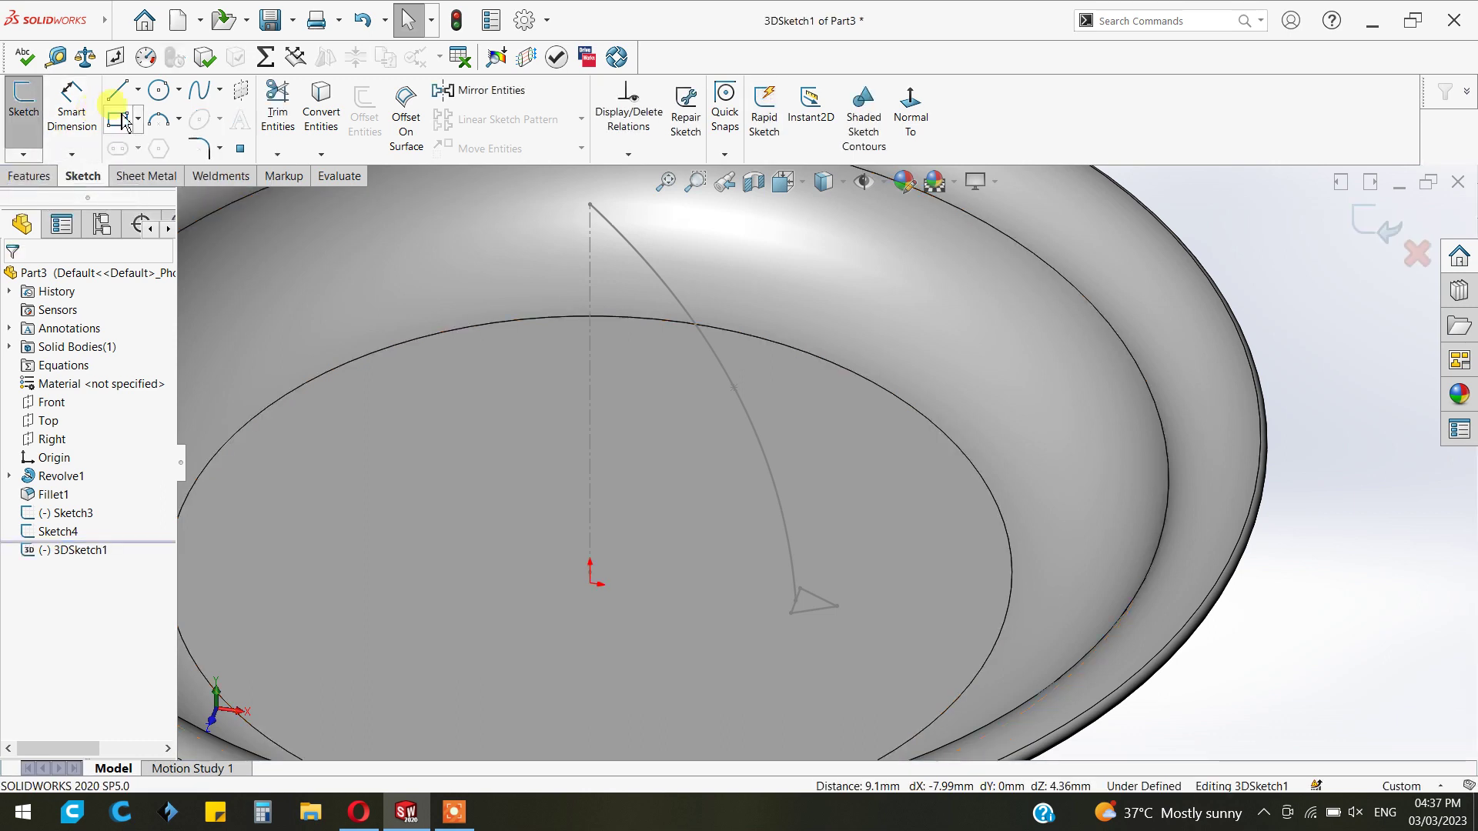
{"action": "left_click", "coordinate": [197, 100]}
{"action": "left_click", "coordinate": [589, 204]}
{"action": "left_click", "coordinate": [701, 368]}
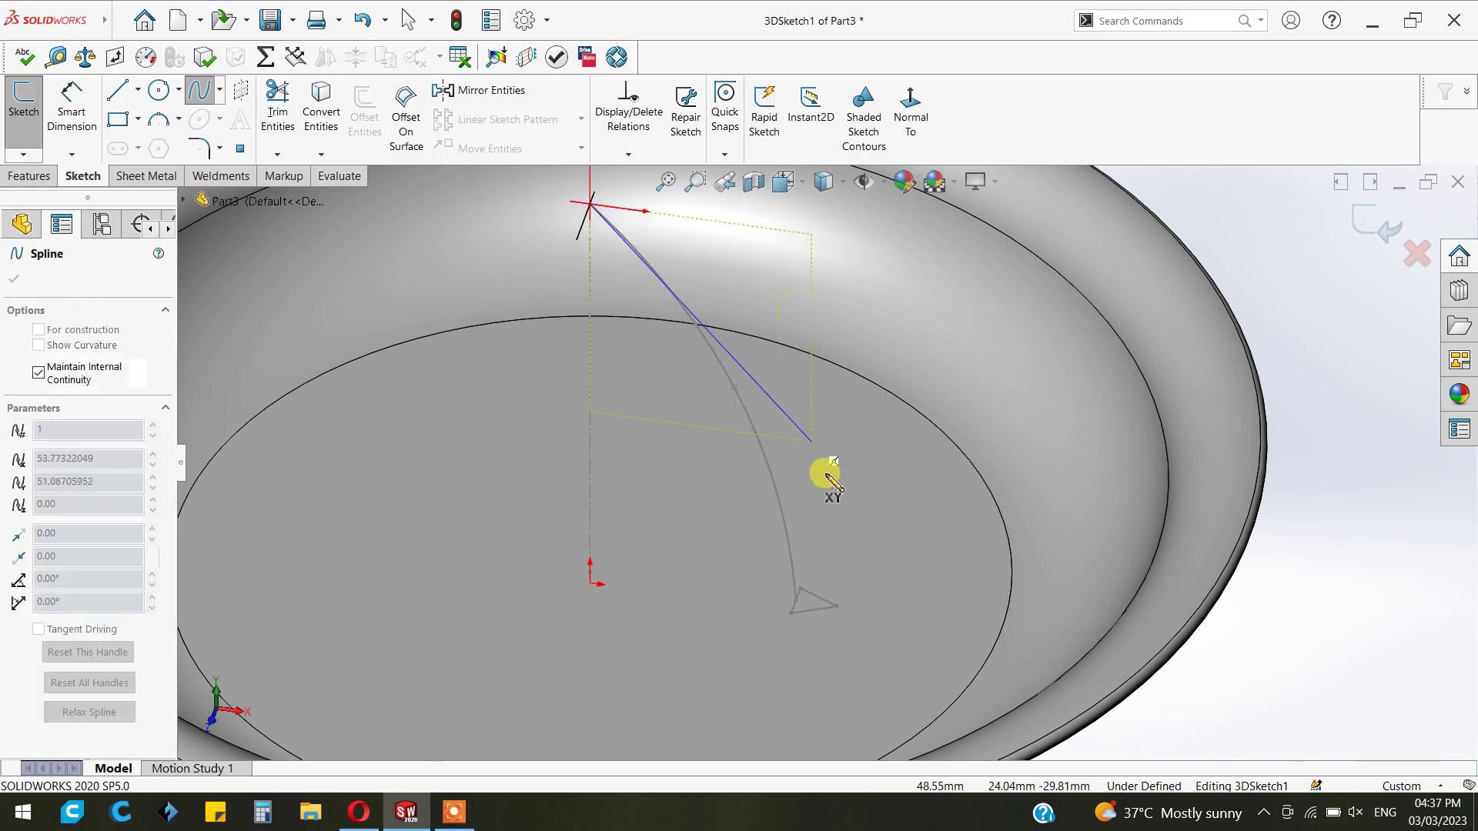
{"action": "left_click", "coordinate": [779, 384]}
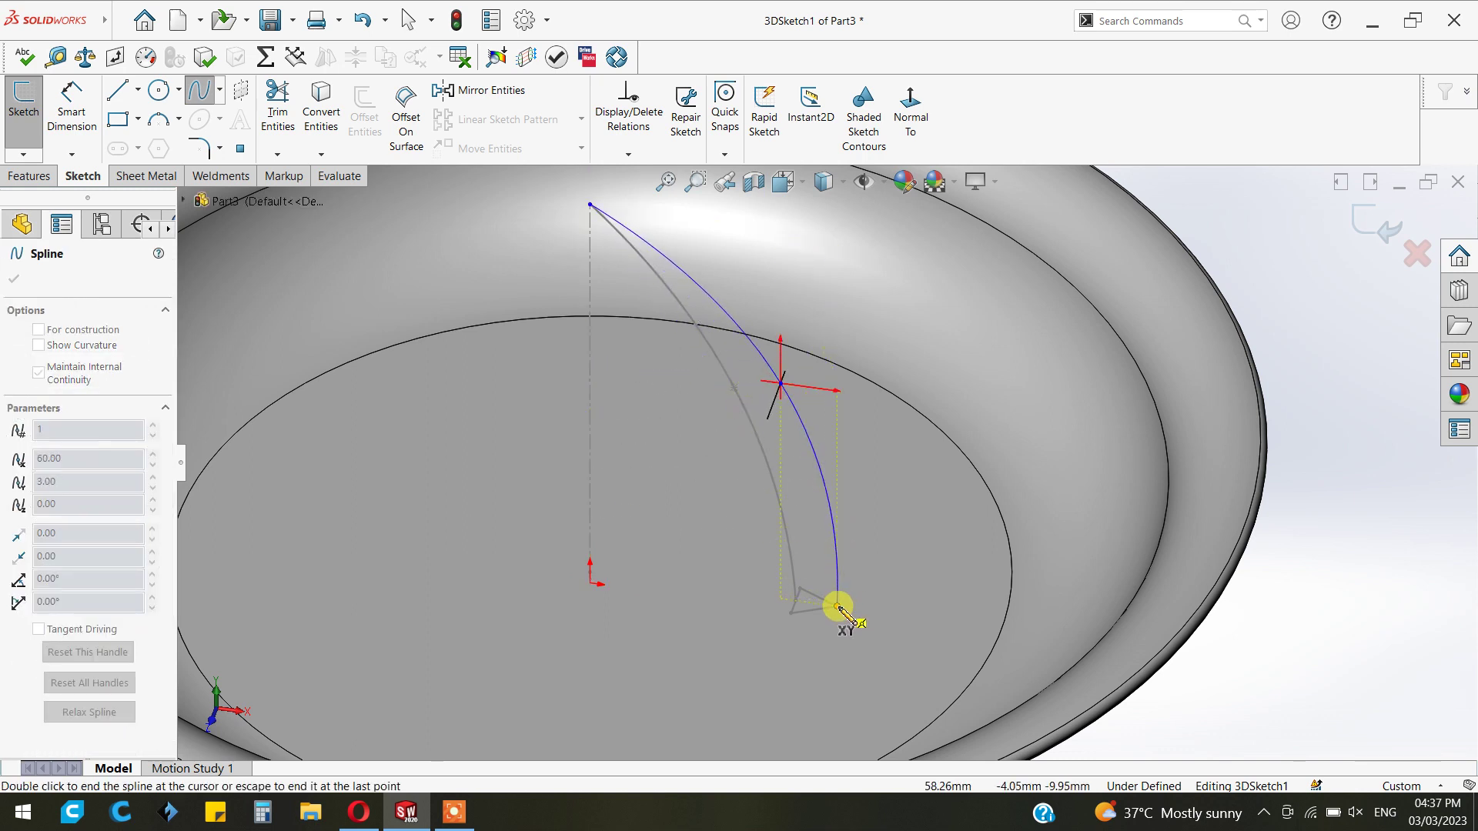
{"action": "double_click", "coordinate": [837, 609]}
{"action": "right_click", "coordinate": [916, 377]}
{"action": "left_click", "coordinate": [935, 400]}
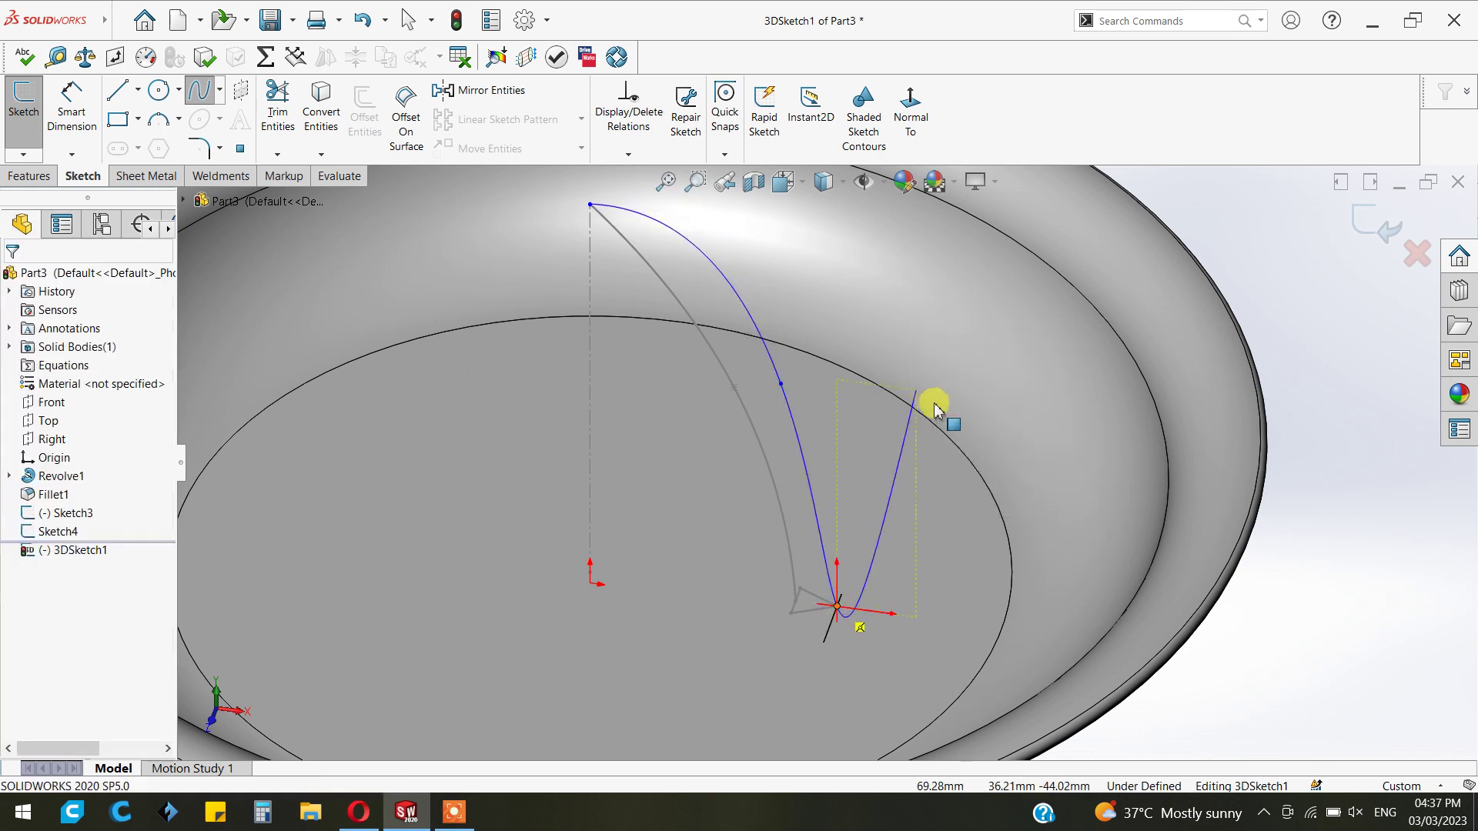
- Reshape the 3D spline by dragging its middle point until the curve fits
{"action": "mouse_move", "coordinate": [920, 485]}
{"action": "middle_mouse_down"}
{"action": "mouse_move", "coordinate": [965, 356]}
{"action": "mouse_move", "coordinate": [984, 370]}
{"action": "mouse_move", "coordinate": [908, 319]}
{"action": "middle_mouse_up"}
{"action": "scroll", "coordinate": [909, 319], "scroll_direction": "down", "scroll_amount": 2}
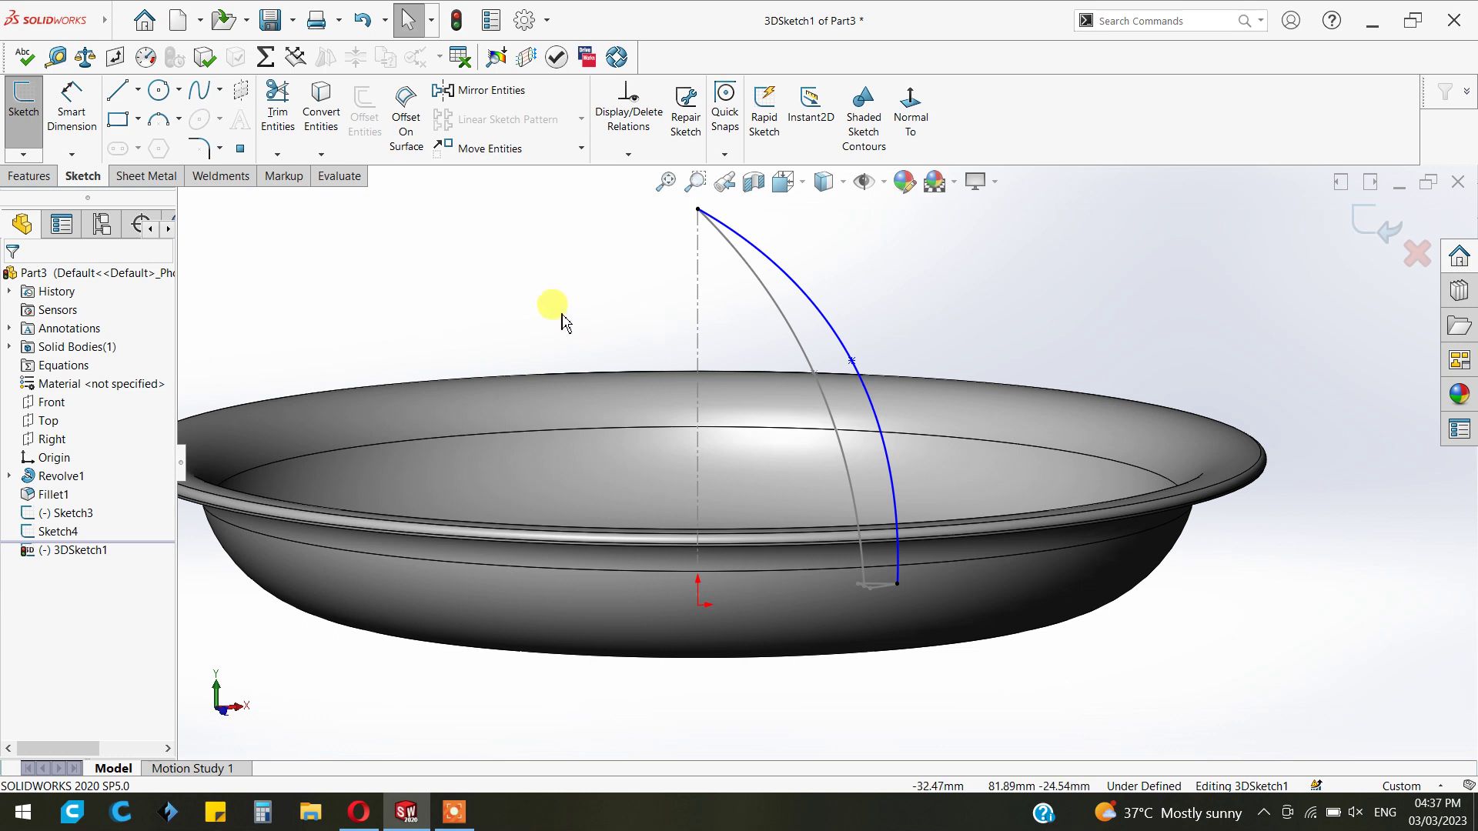
{"action": "left_click", "coordinate": [852, 366]}
{"action": "left_click_drag", "start_coordinate": [840, 372], "coordinate": [841, 374]}
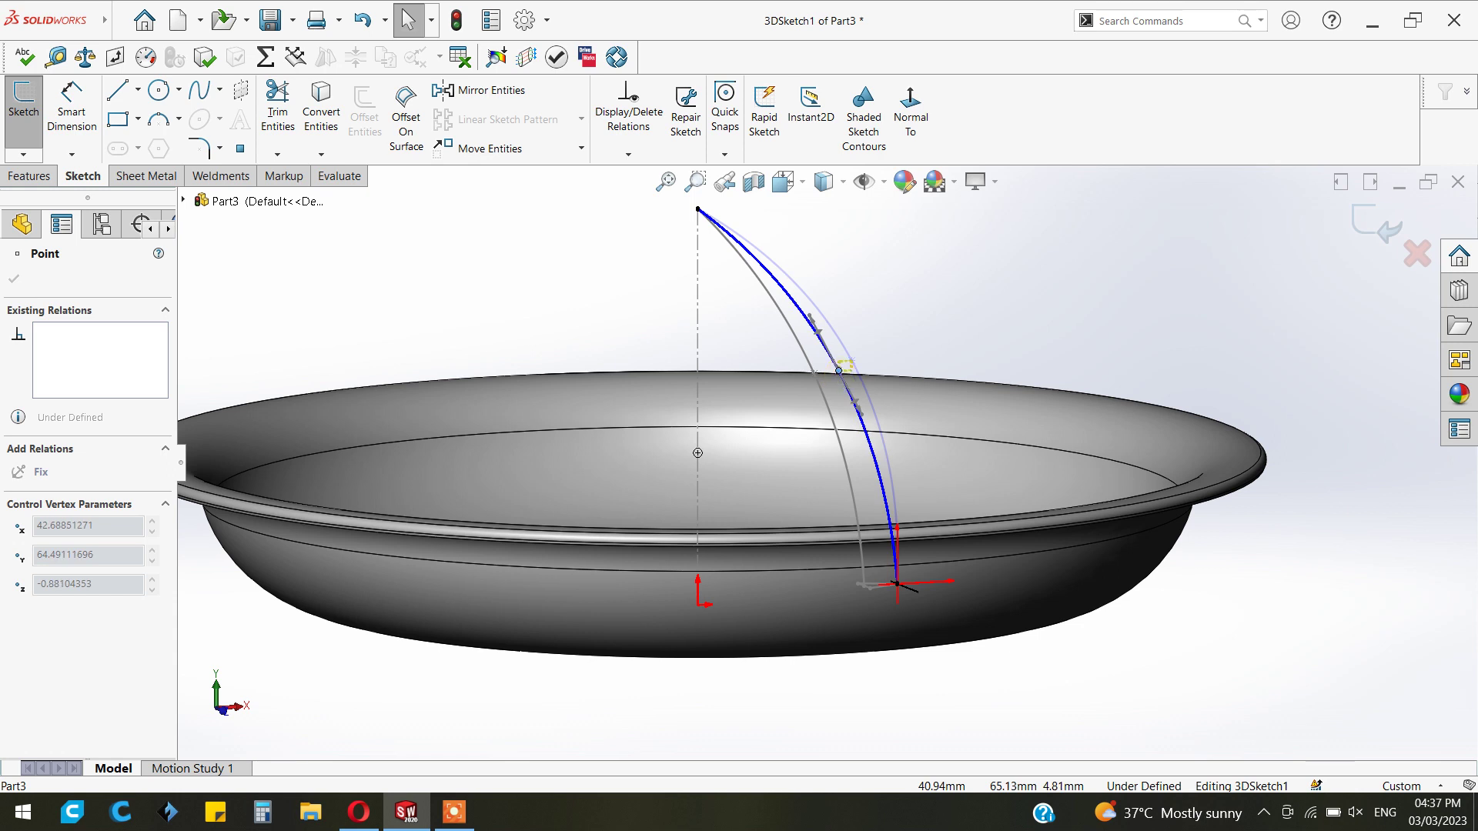
{"action": "left_click_drag", "start_coordinate": [841, 373], "coordinate": [869, 389]}
{"action": "key", "text": "ctrl+z"}
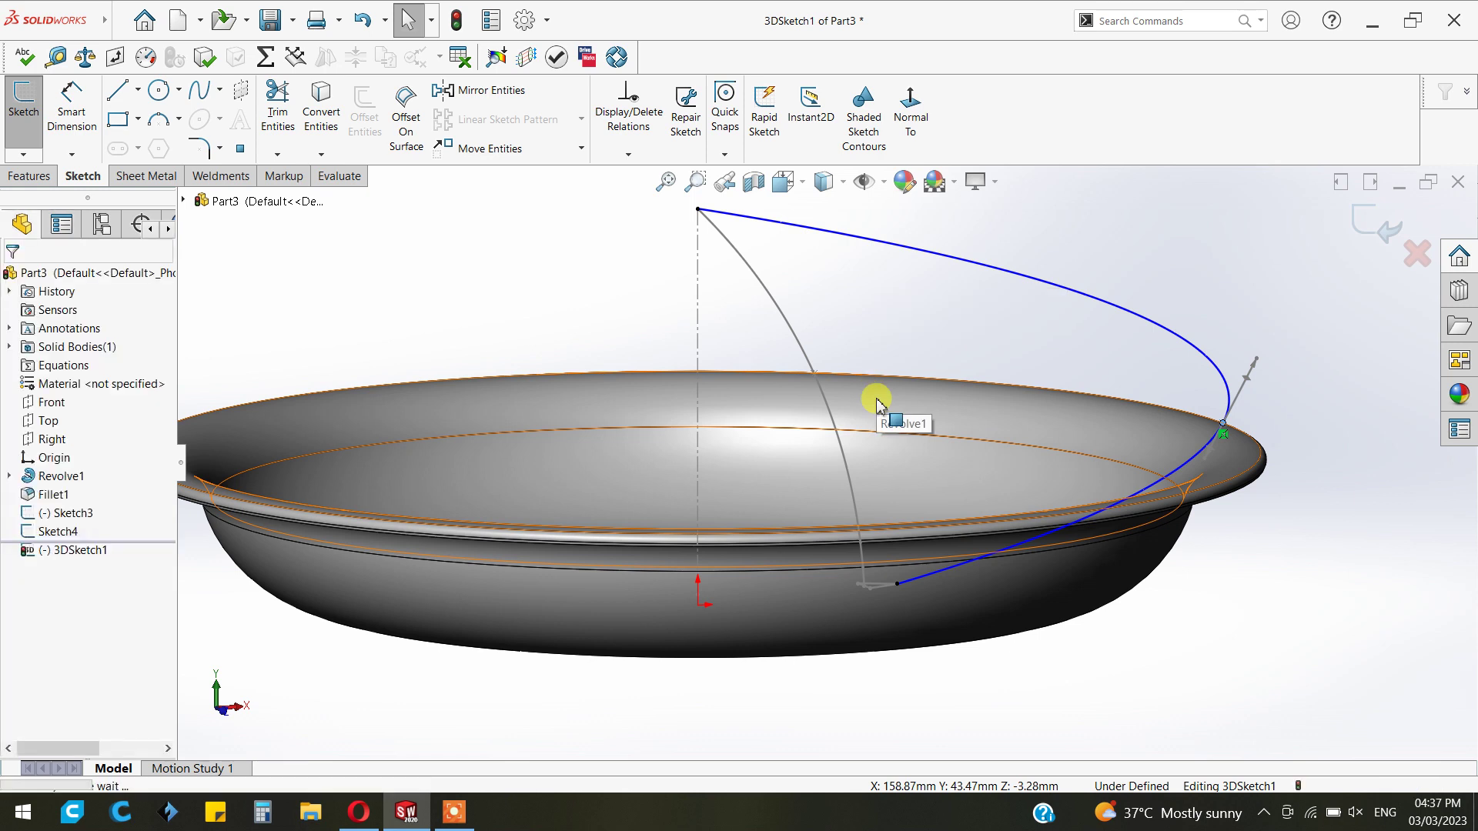
{"action": "left_click", "coordinate": [854, 362]}
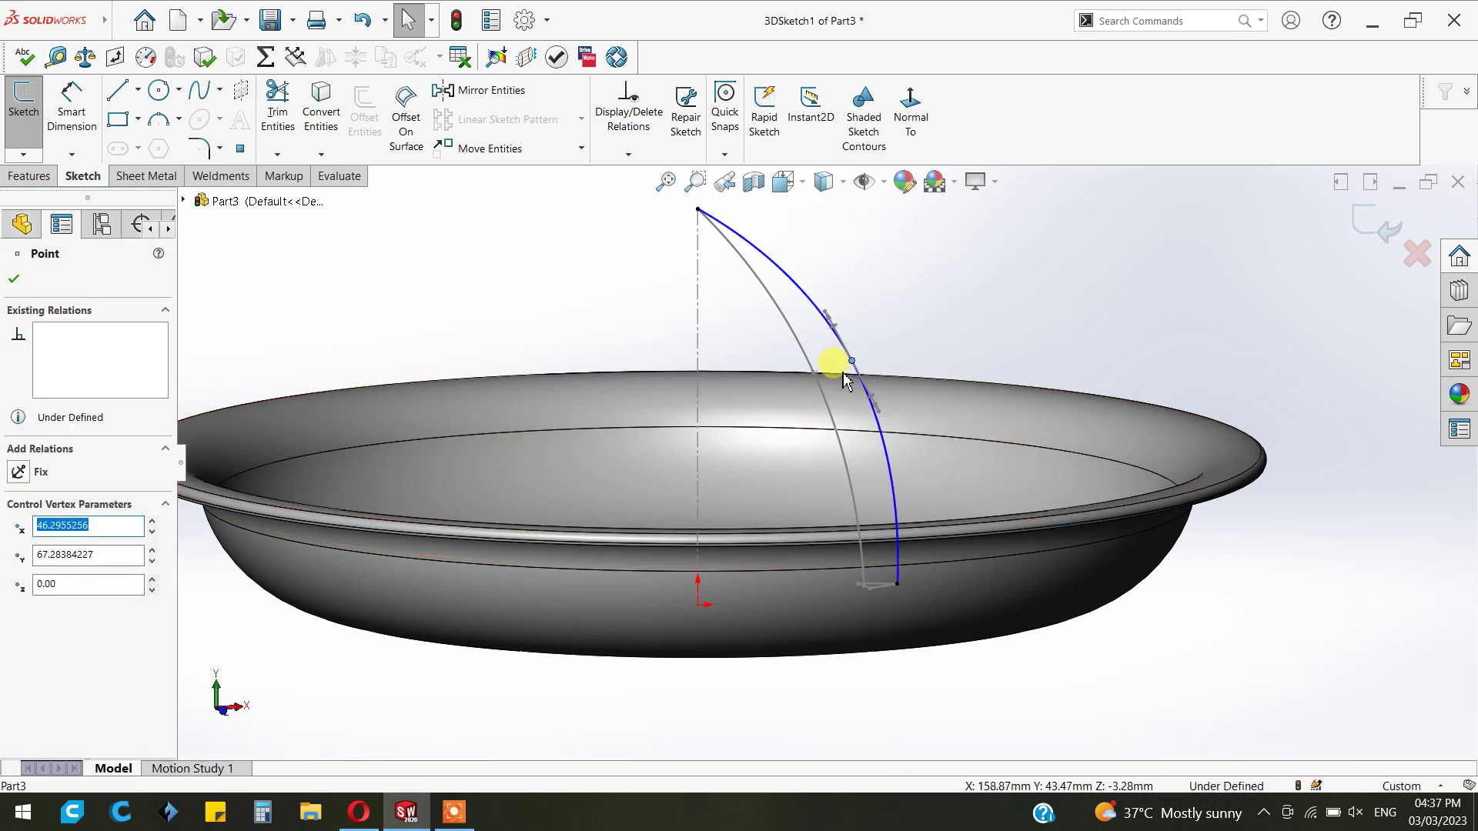
{"action": "key", "text": "ctrl+y"}
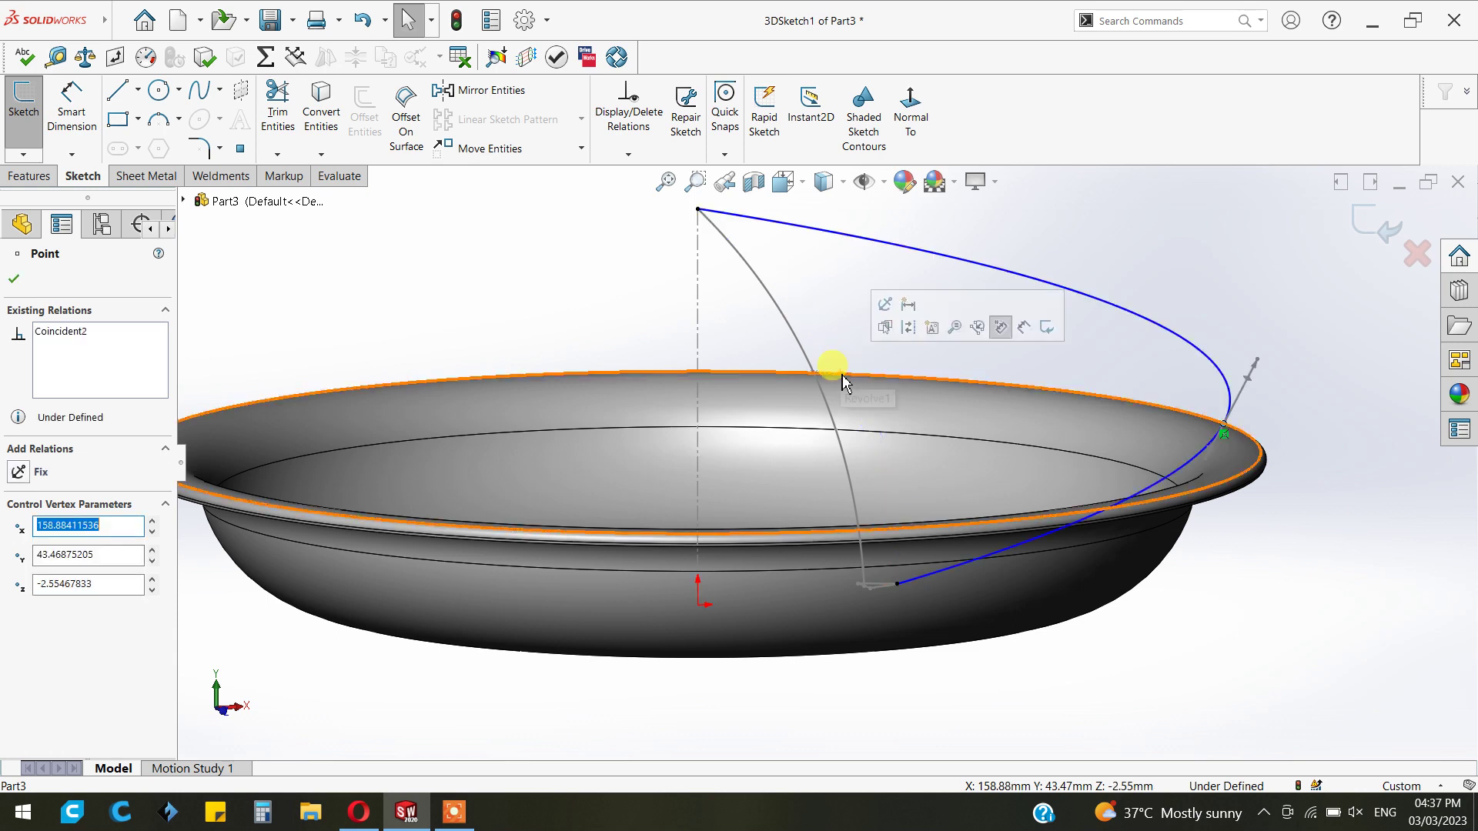
{"action": "key", "text": "ctrl+z"}
{"action": "left_click", "coordinate": [852, 361]}
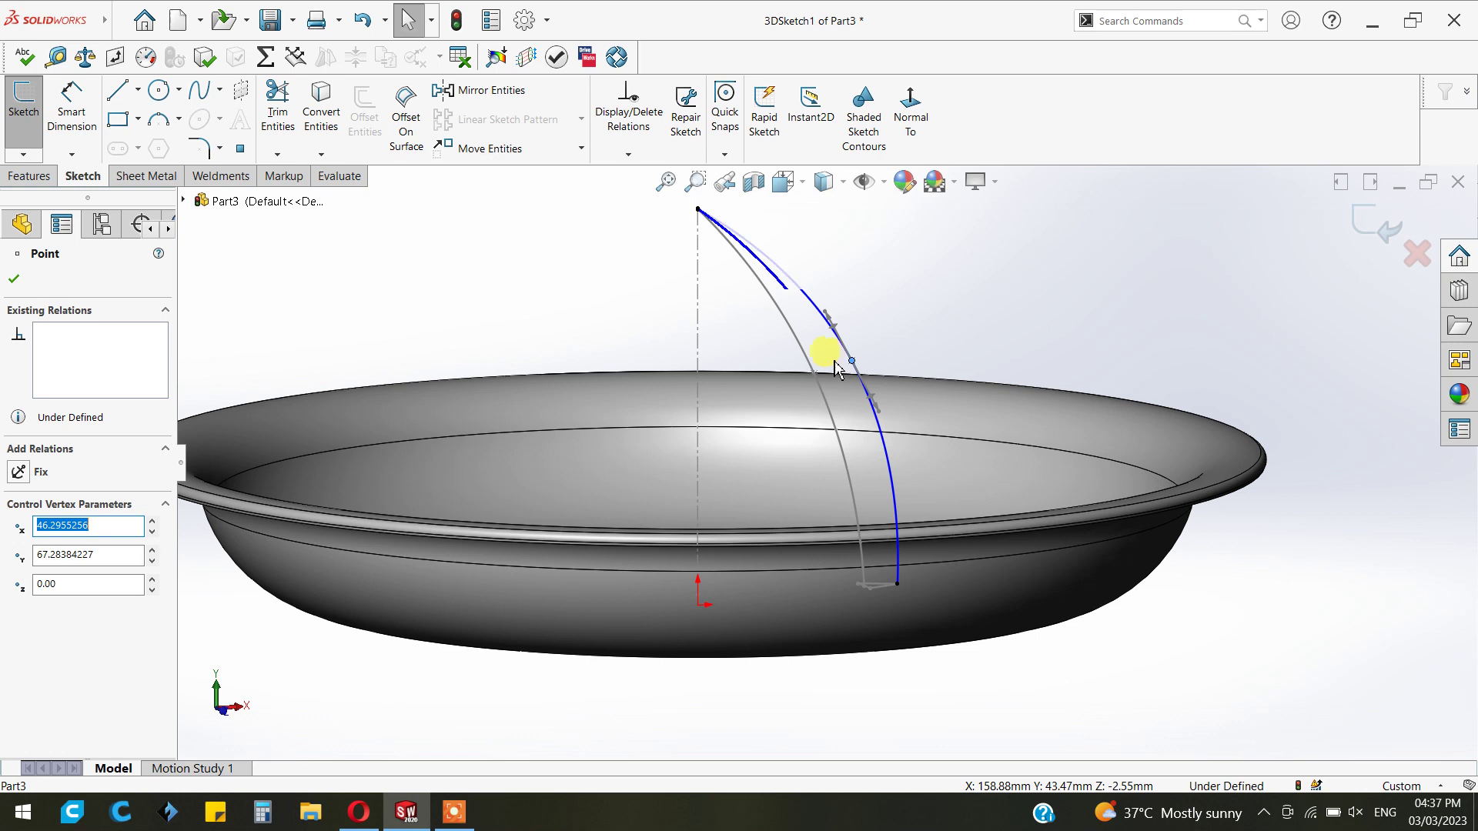
{"action": "left_click_drag", "start_coordinate": [837, 366], "coordinate": [826, 359]}
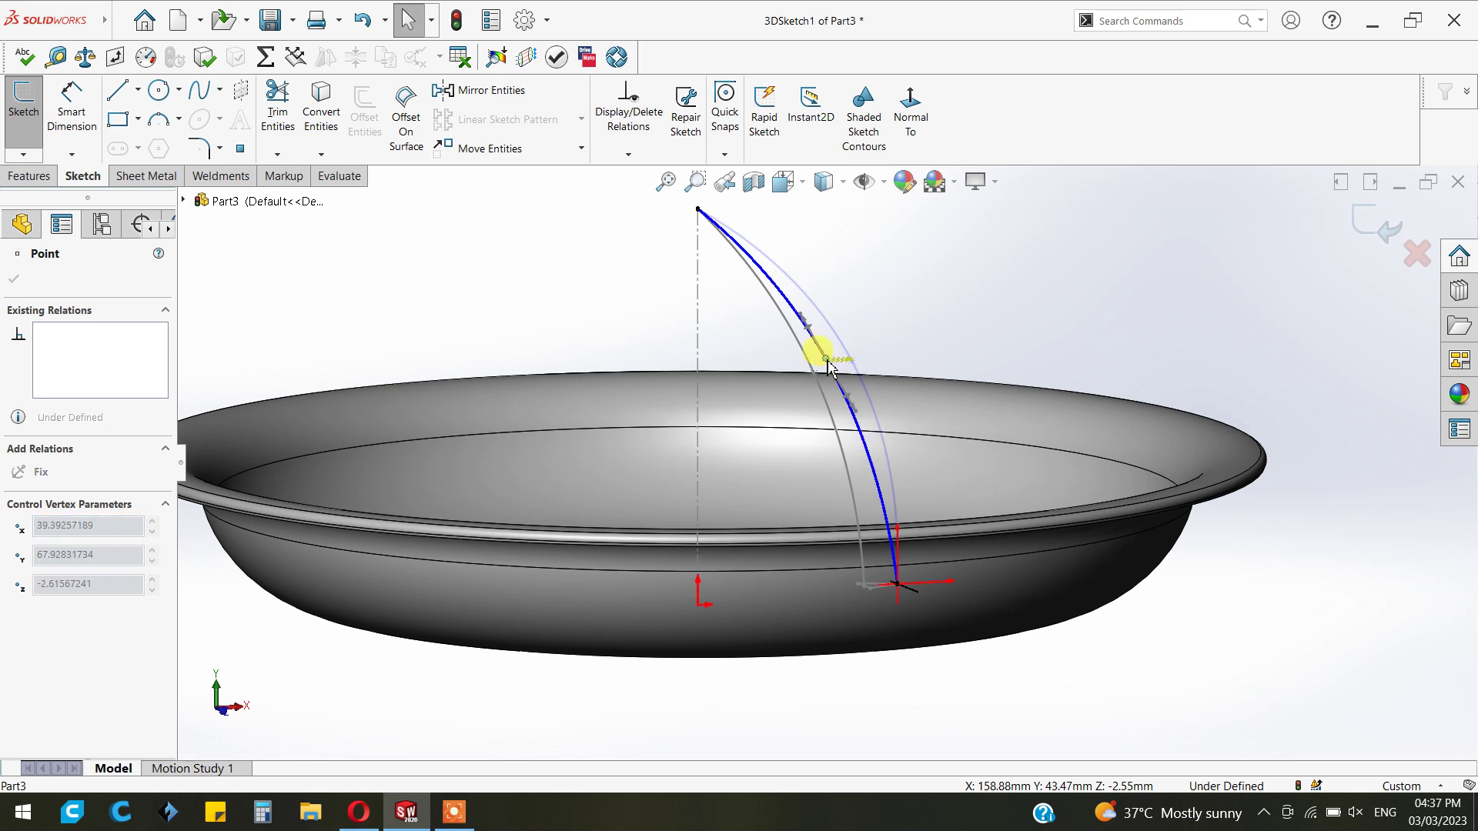
{"action": "left_click", "coordinate": [1138, 342]}
{"action": "scroll", "coordinate": [1043, 297], "scroll_direction": "up", "scroll_amount": 3}
{"action": "middle_click_drag", "start_coordinate": [1043, 297], "coordinate": [979, 447]}
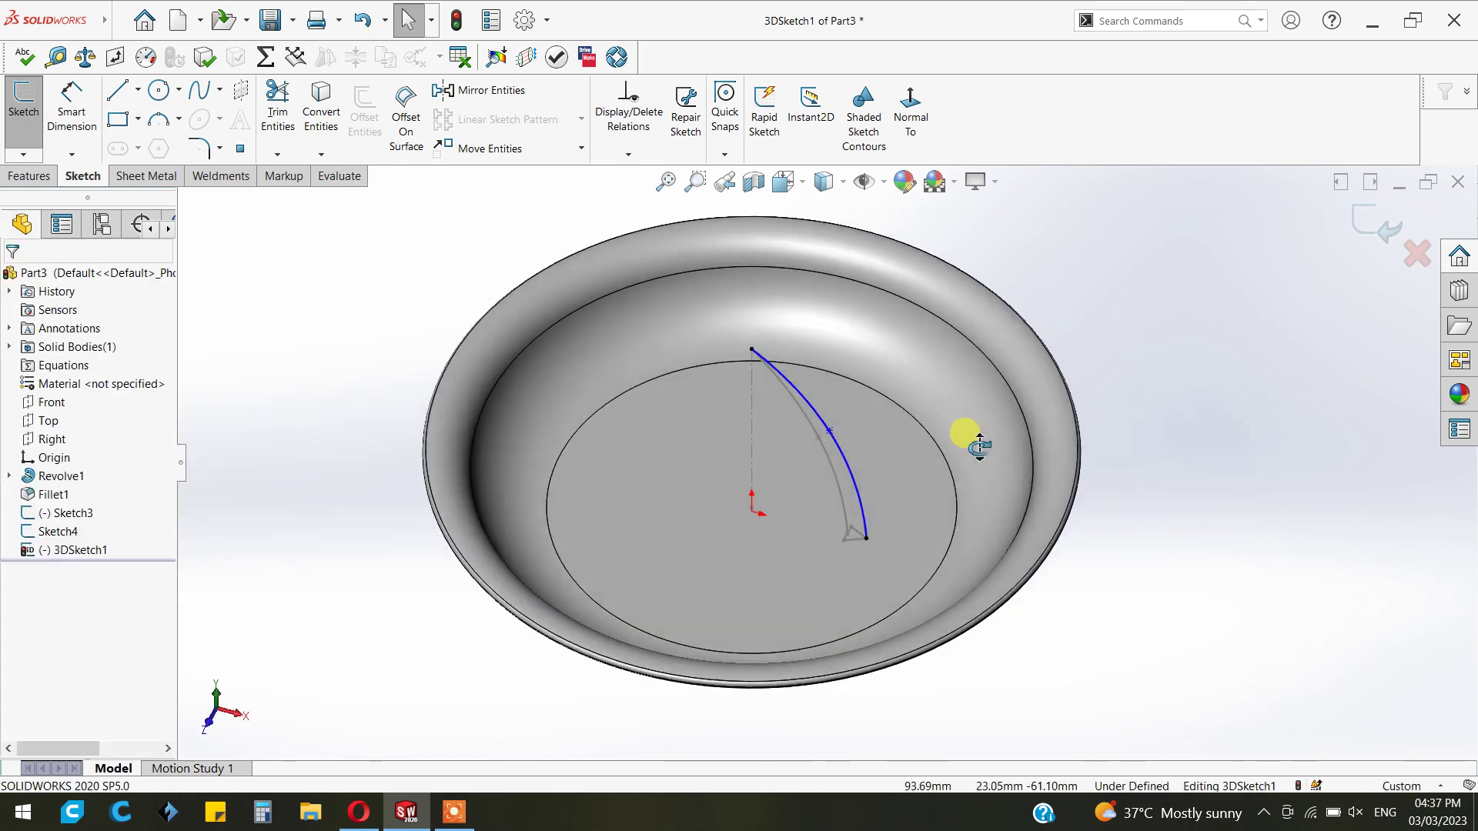
{"action": "scroll", "coordinate": [900, 505], "scroll_direction": "down", "scroll_amount": 5}
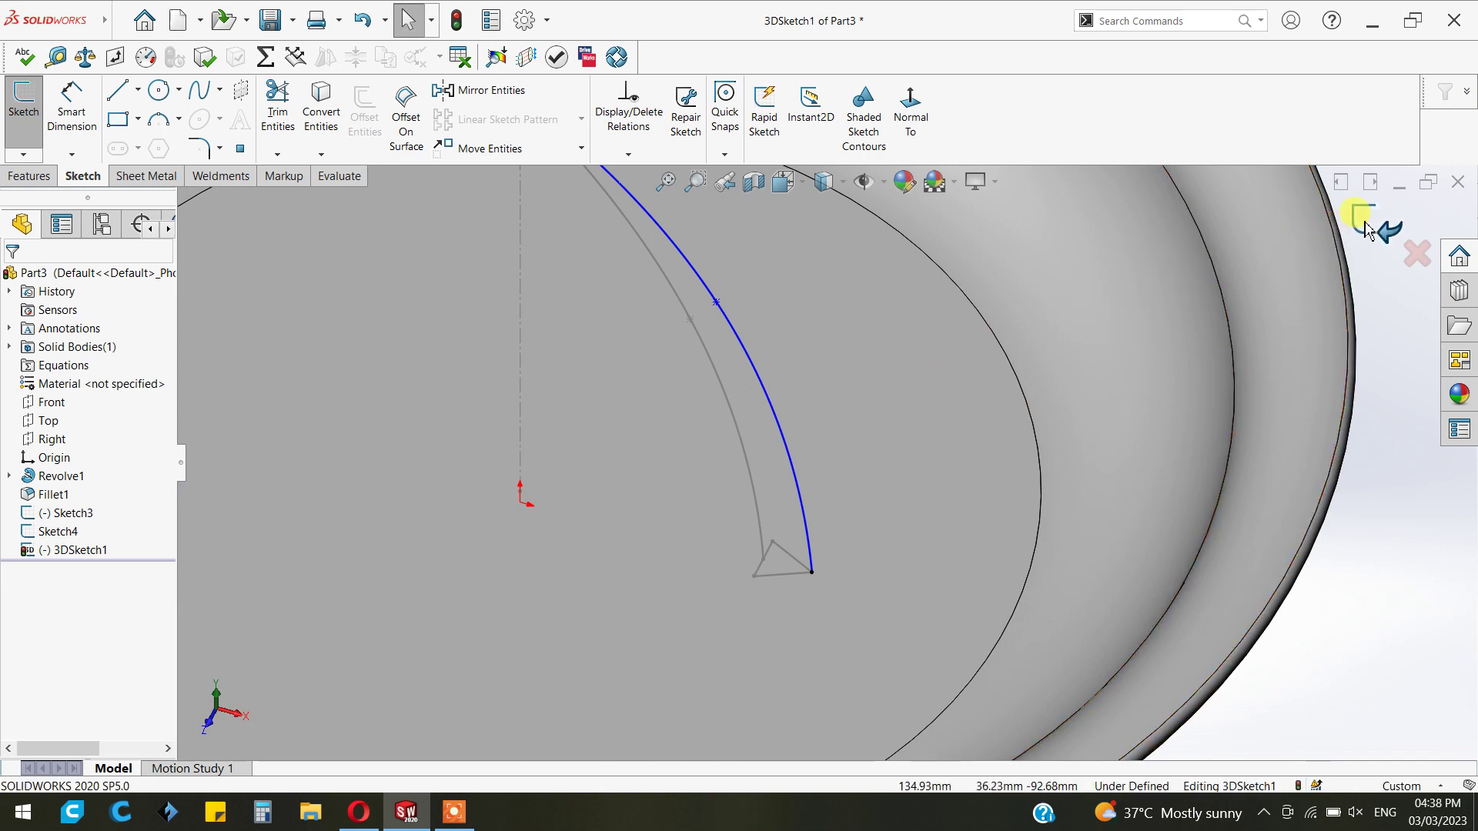
- Exit the 3D sketch and begin a sweep with the triangle profile and the Sketch3 curve as path
{"action": "left_click", "coordinate": [1361, 224]}
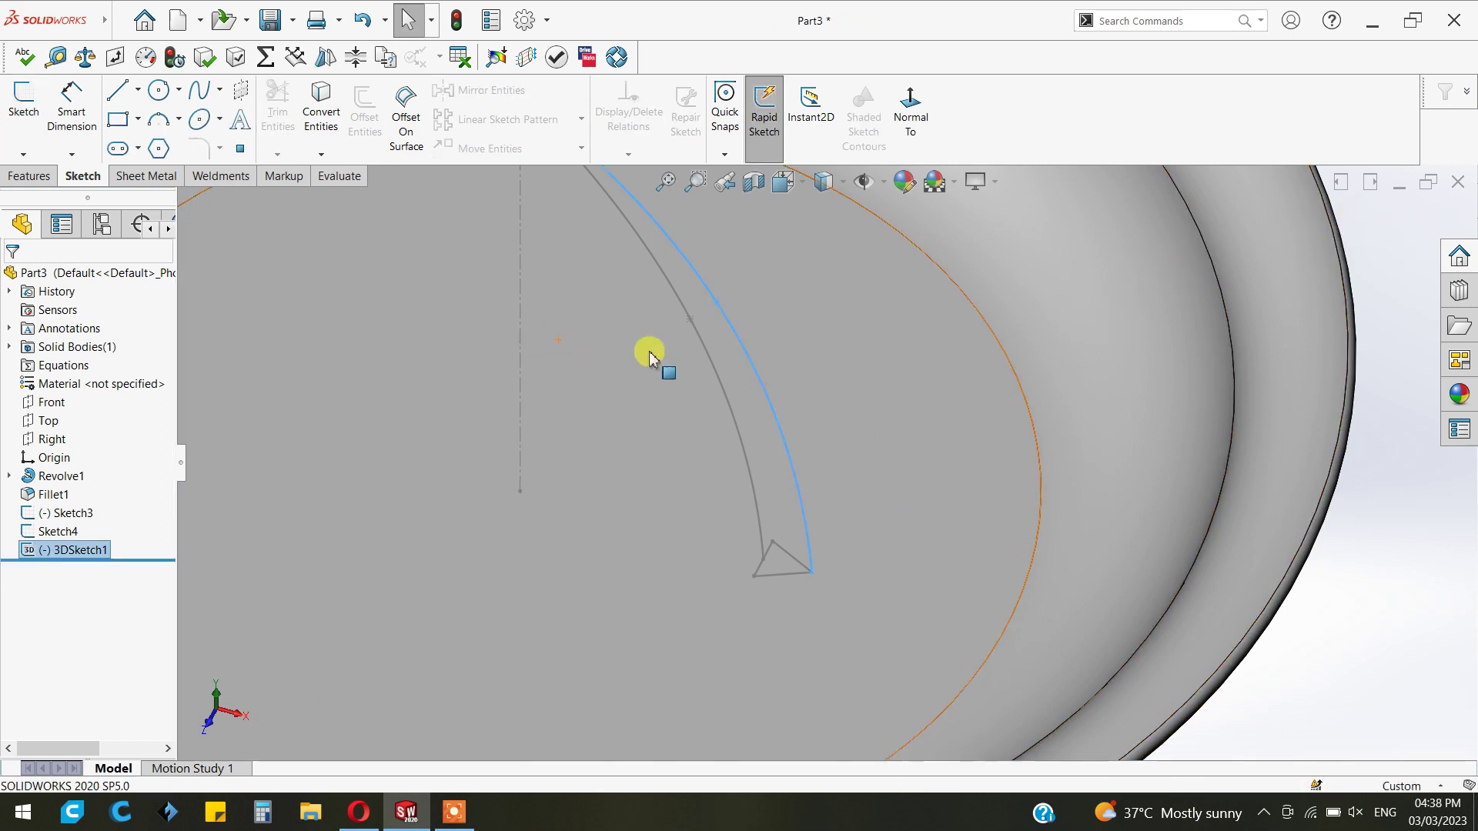
{"action": "scroll", "coordinate": [841, 460], "scroll_direction": "up", "scroll_amount": 2}
{"action": "left_click", "coordinate": [1230, 471]}
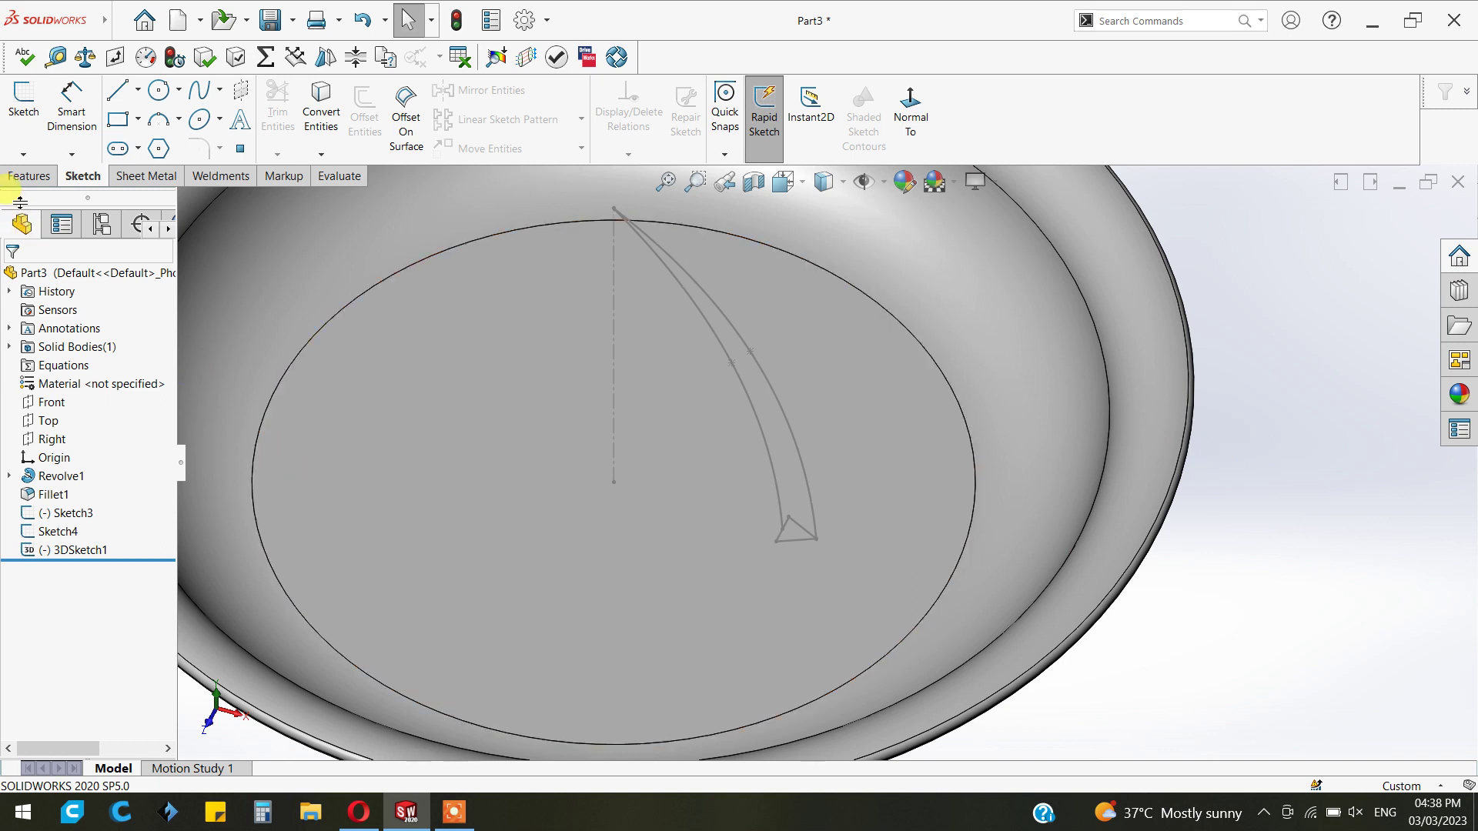
{"action": "left_click", "coordinate": [28, 179]}
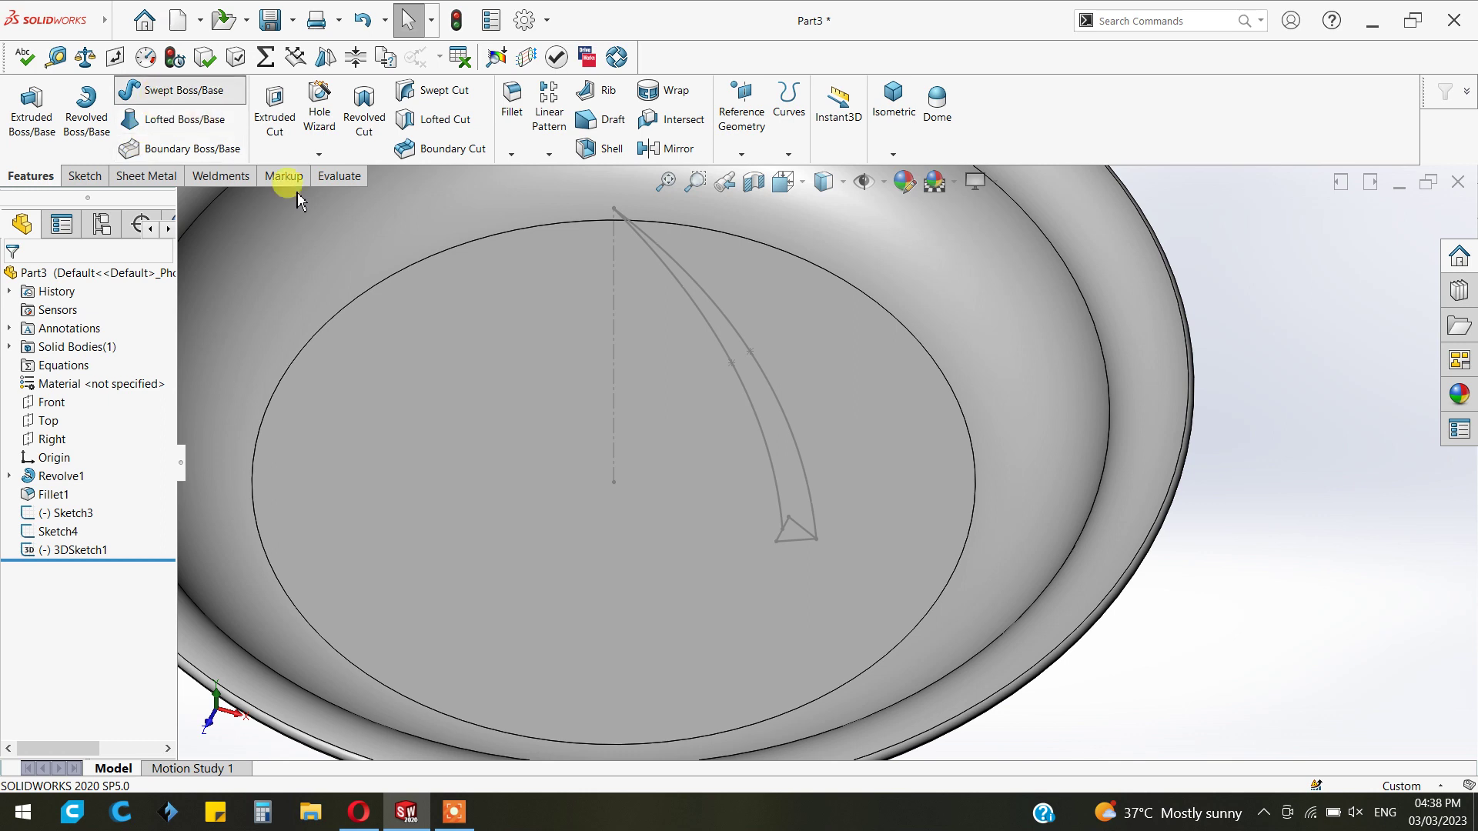
{"action": "left_click", "coordinate": [784, 540]}
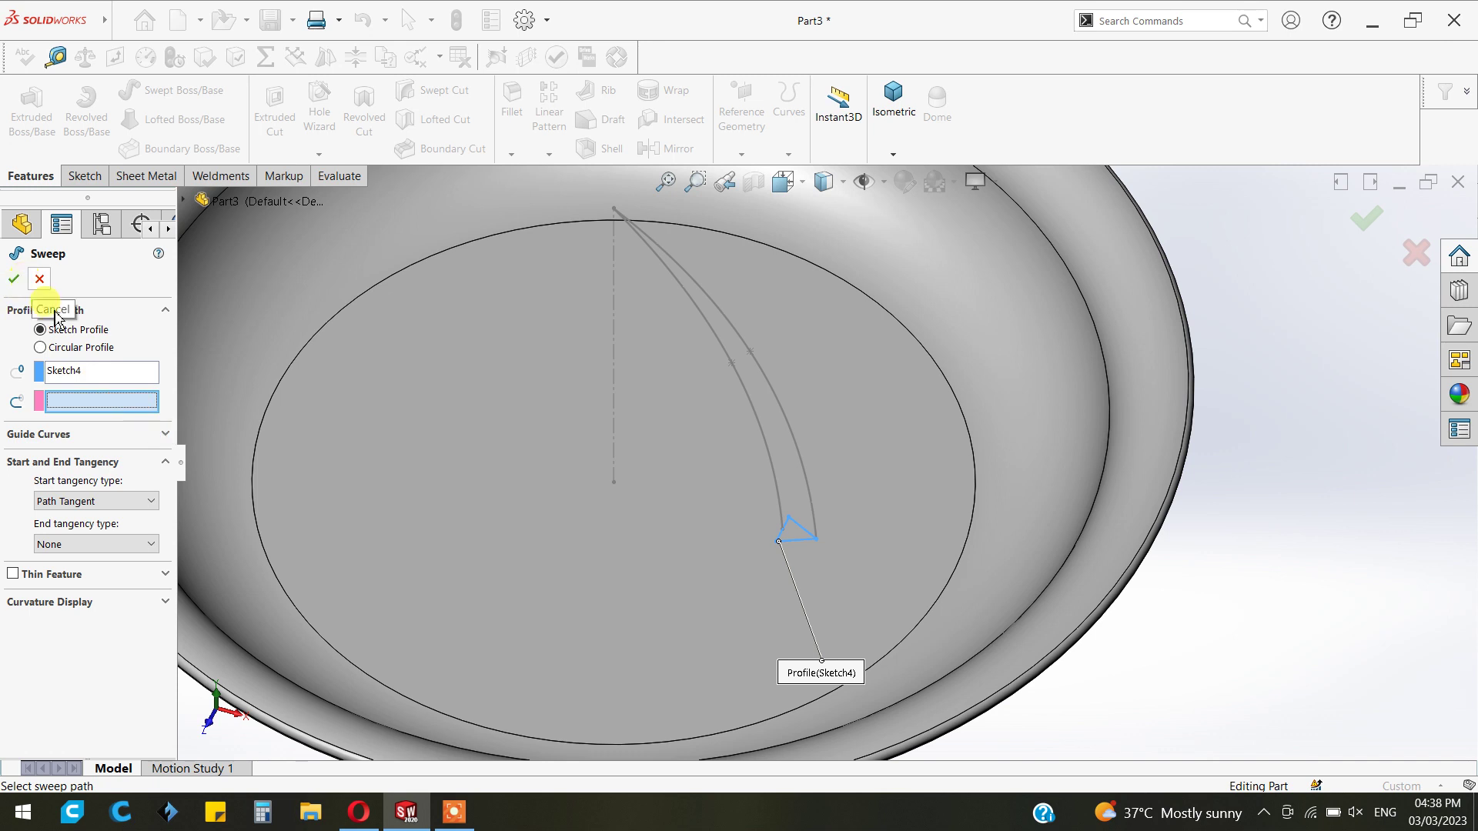
{"action": "scroll", "coordinate": [716, 390], "scroll_direction": "down", "scroll_amount": 2}
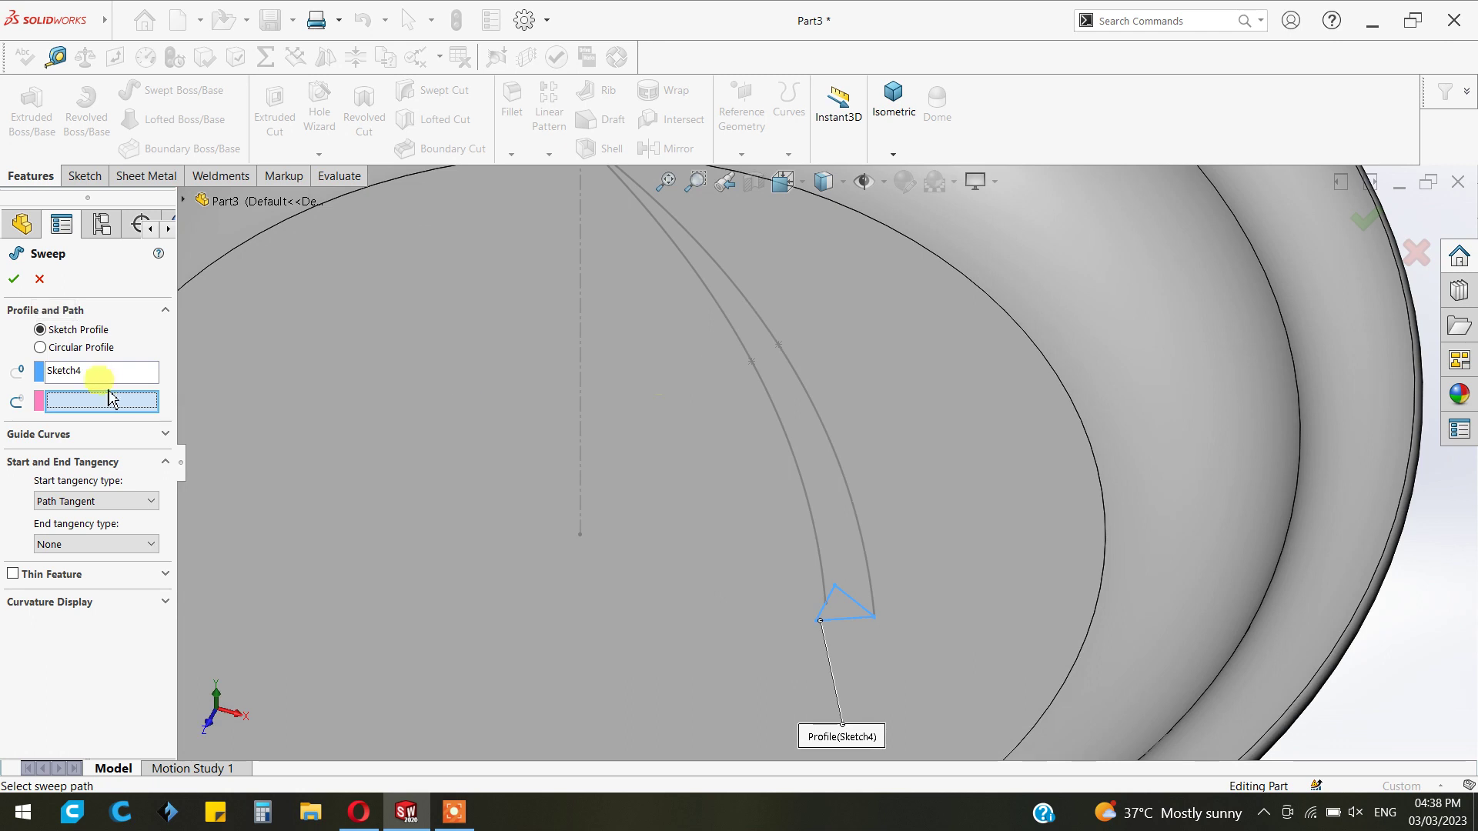
{"action": "left_click", "coordinate": [796, 461]}
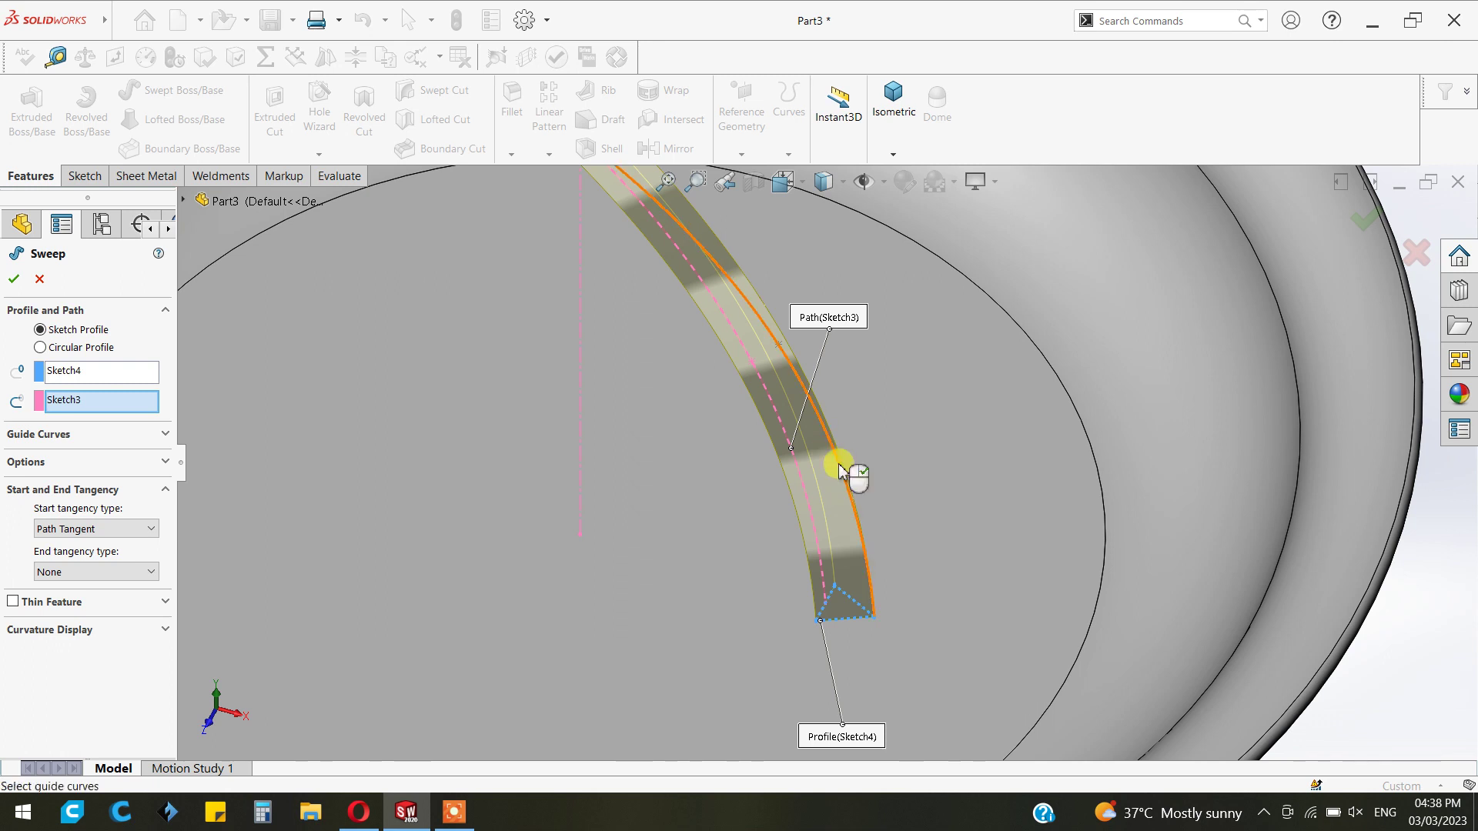
- Replace the sweep path with 3DSketch1 and create the curved triangular rib Sweep1
{"action": "scroll", "coordinate": [818, 511], "scroll_direction": "up", "scroll_amount": 5}
{"action": "mouse_move", "coordinate": [651, 545]}
{"action": "middle_mouse_down"}
{"action": "mouse_move", "coordinate": [644, 505]}
{"action": "mouse_move", "coordinate": [669, 447]}
{"action": "mouse_move", "coordinate": [669, 460]}
{"action": "middle_mouse_up"}
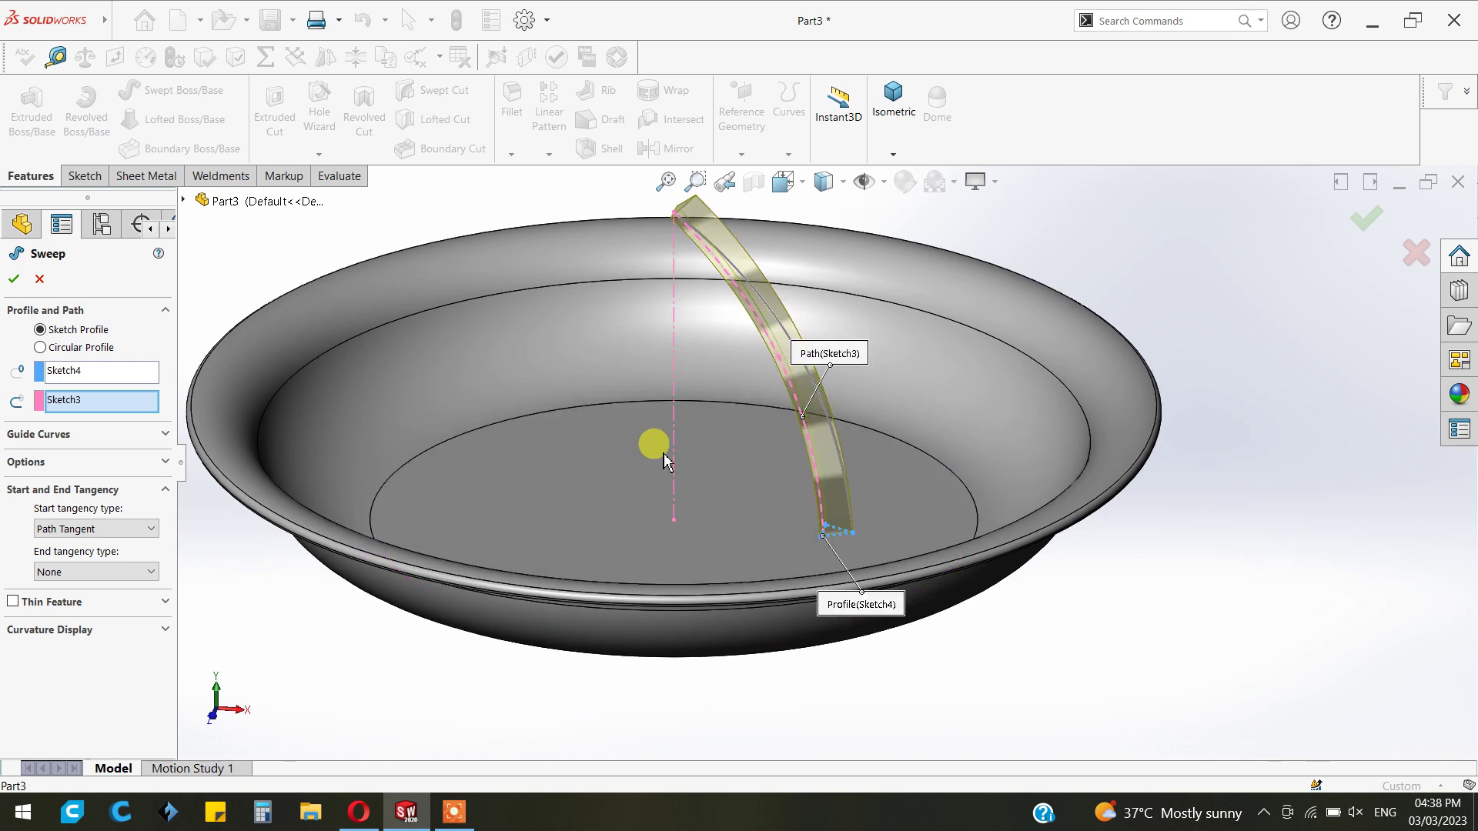
{"action": "right_click", "coordinate": [92, 408]}
{"action": "left_click", "coordinate": [223, 409]}
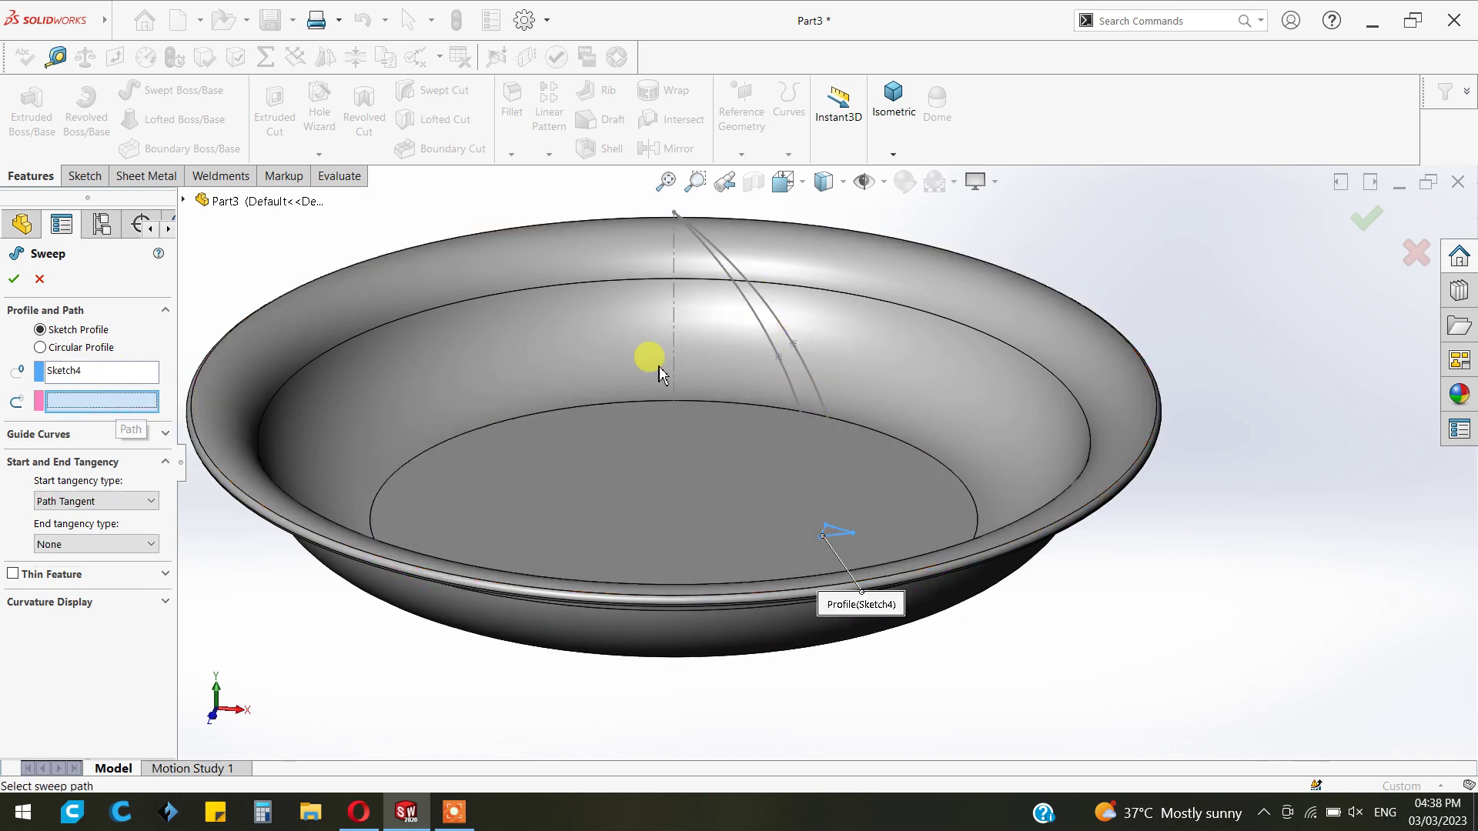
{"action": "left_click", "coordinate": [784, 335]}
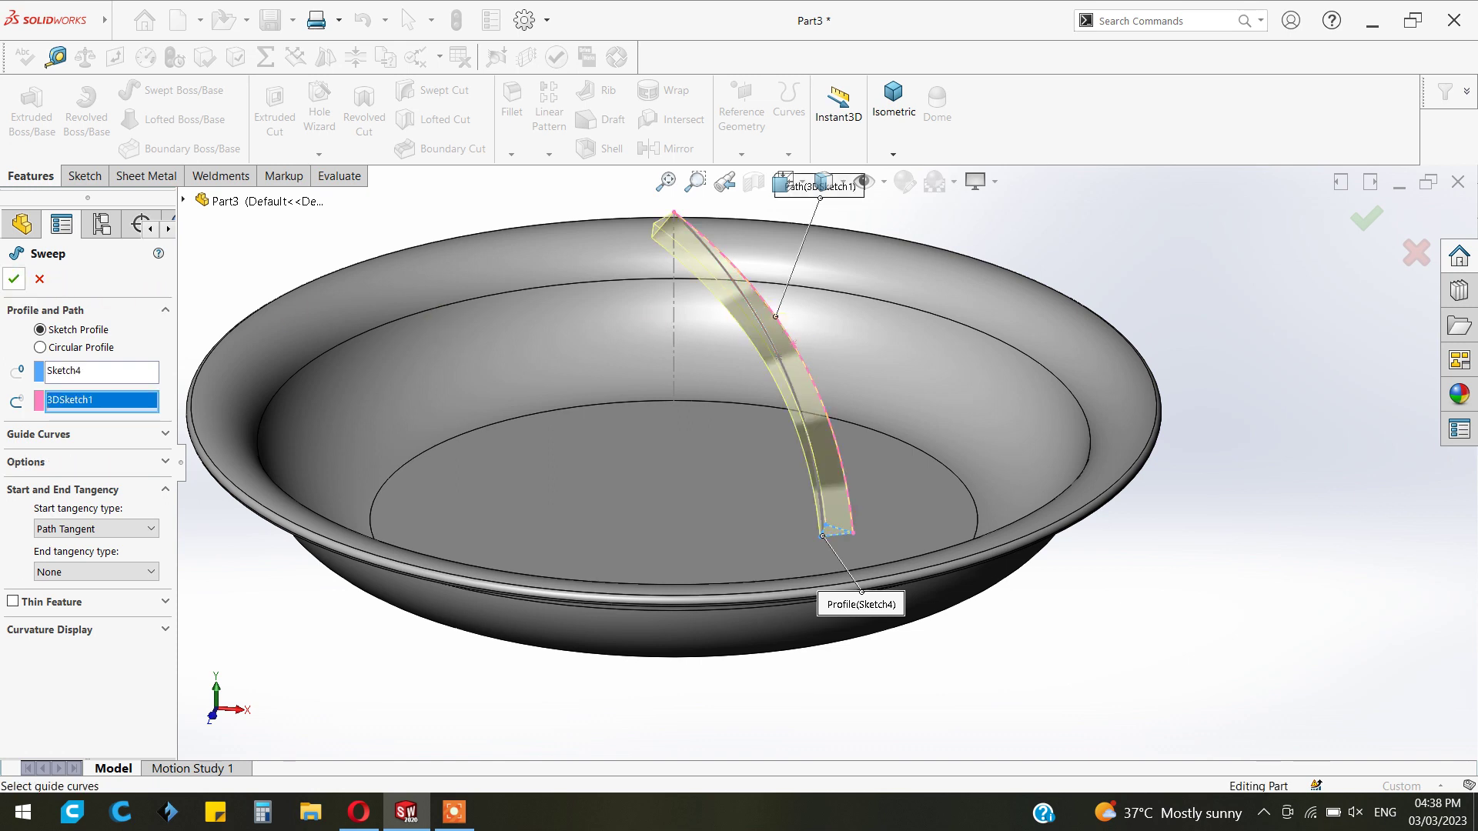
{"action": "left_click", "coordinate": [14, 279]}
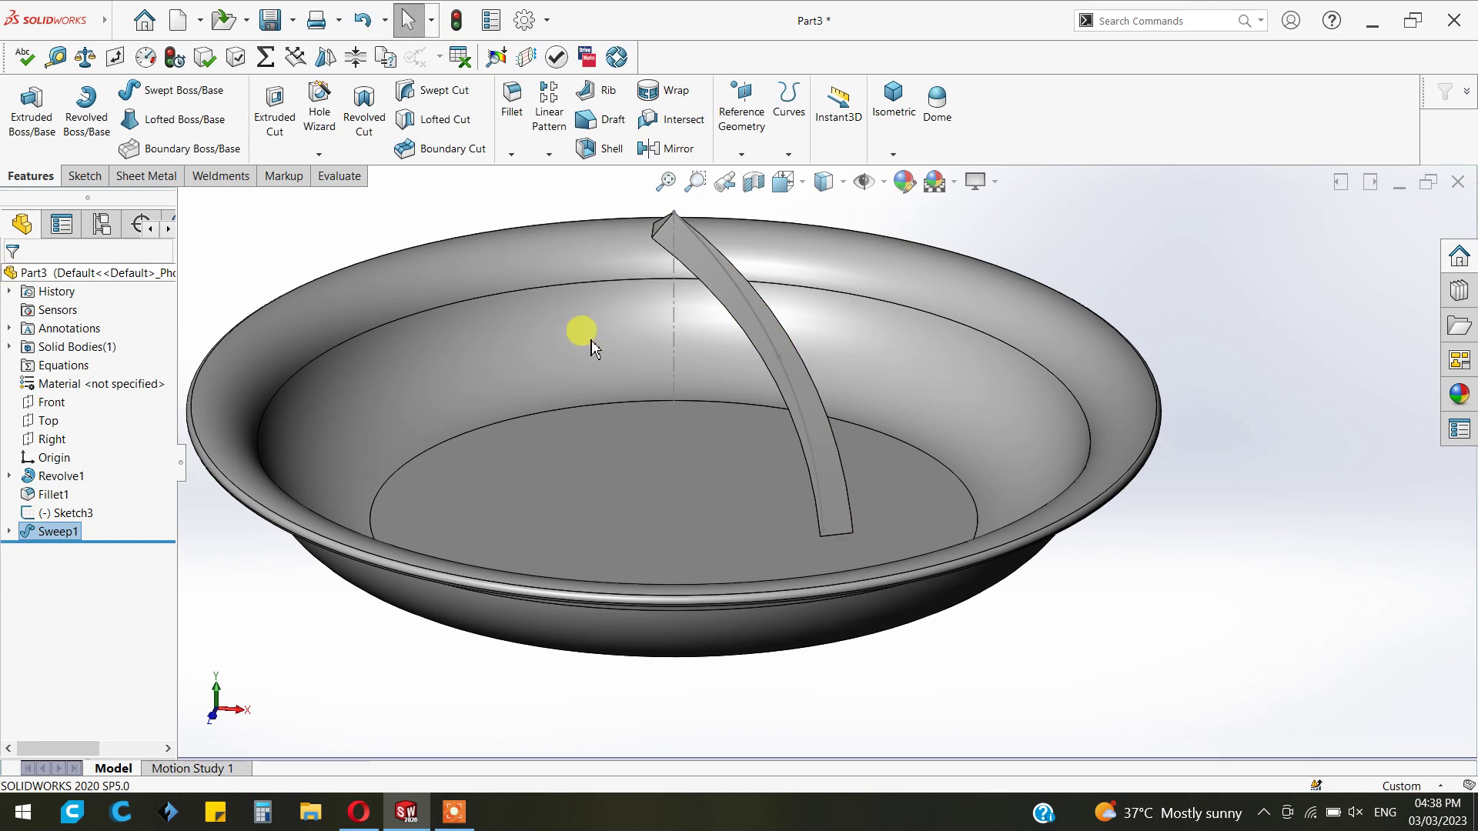
{"action": "middle_click_drag", "start_coordinate": [719, 505], "coordinate": [591, 561]}
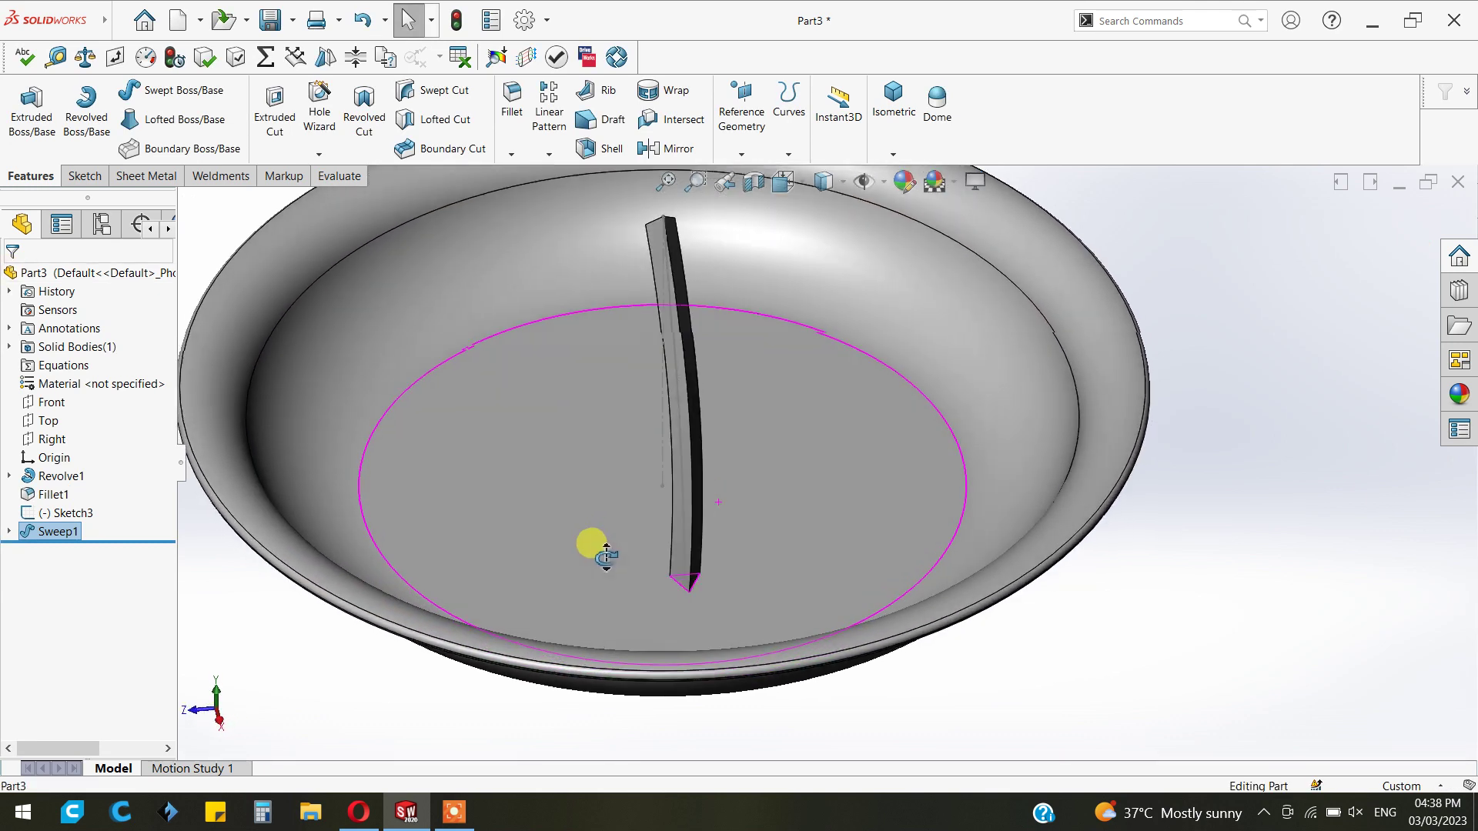
- Circular-pattern the rib about the floor's circular edge: 32 equally spaced copies over 360°
{"action": "key", "text": "f"}
{"action": "left_click", "coordinate": [549, 156]}
{"action": "left_click", "coordinate": [573, 188]}
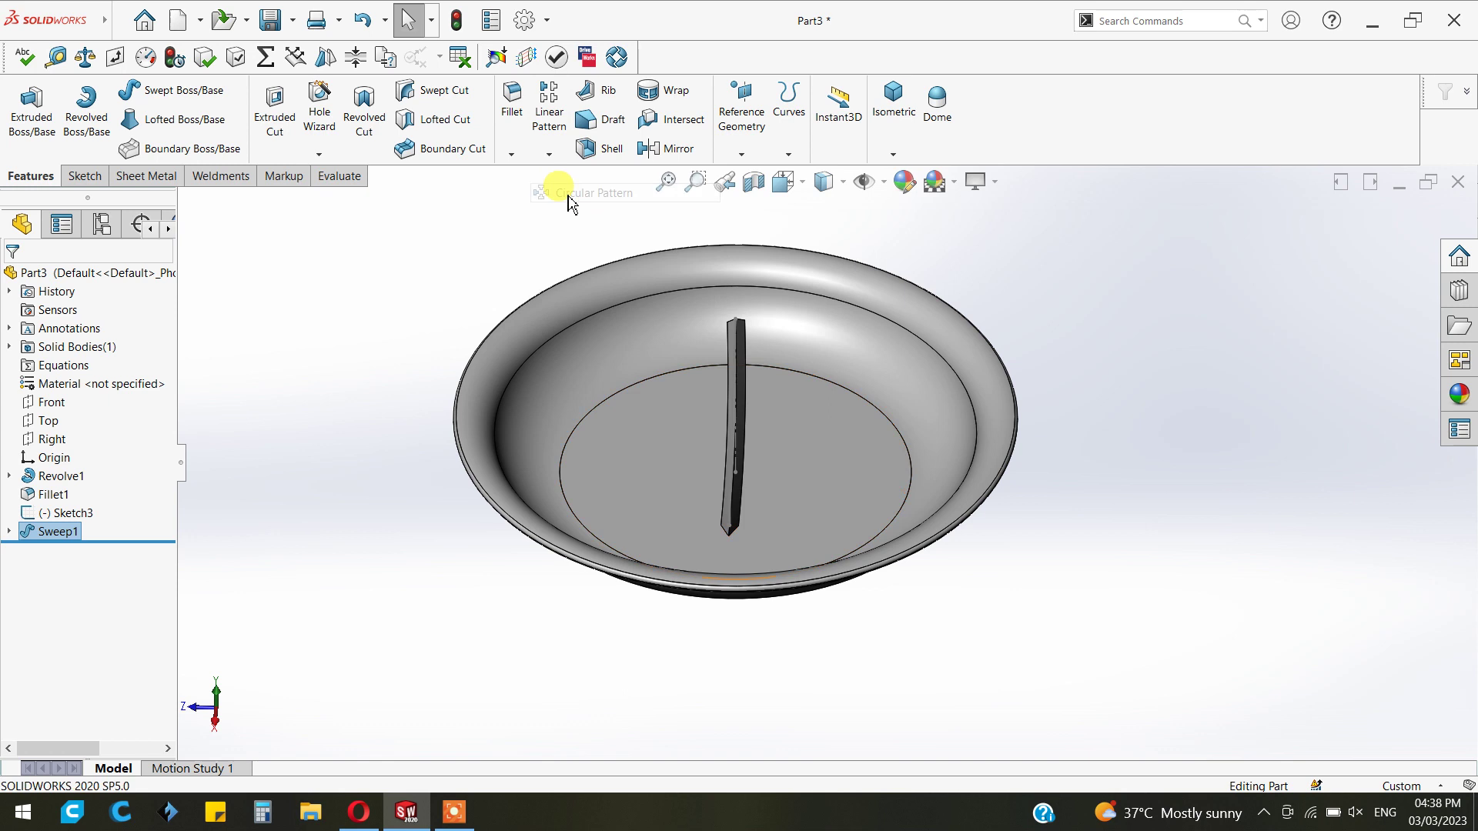
{"action": "left_click", "coordinate": [908, 468]}
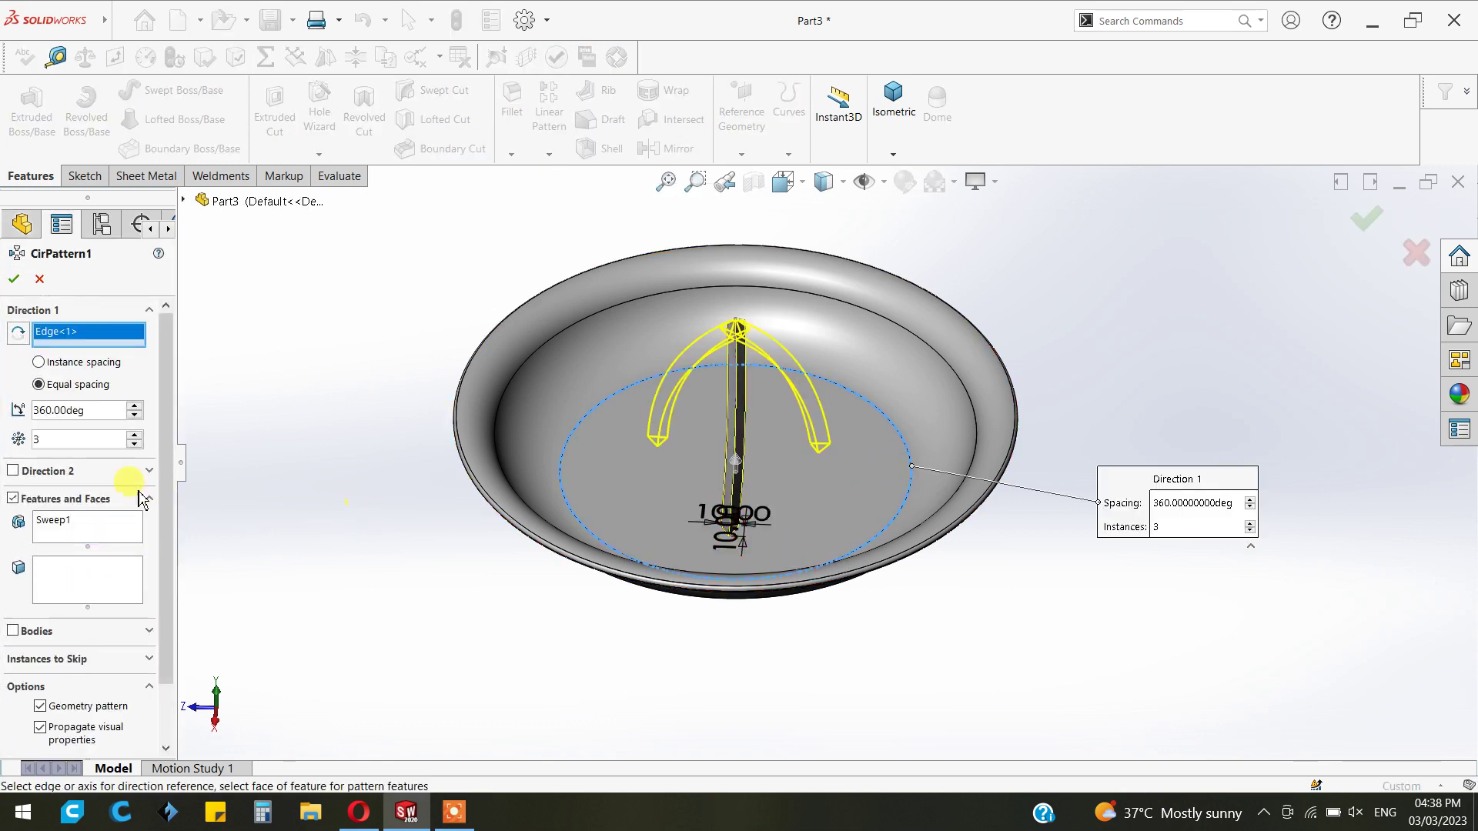
{"action": "left_click", "coordinate": [98, 443]}
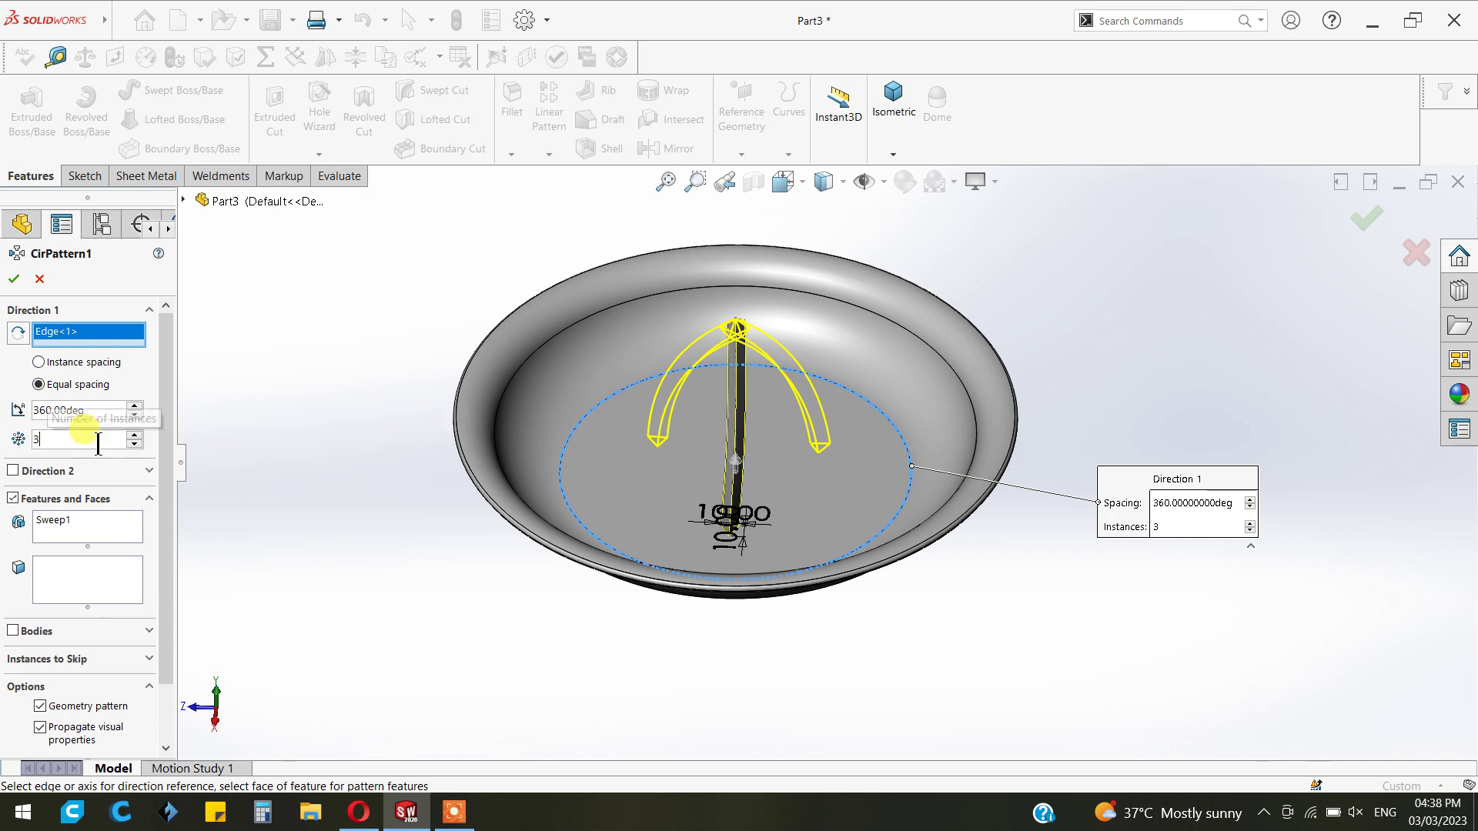
{"action": "type", "text": "4"}
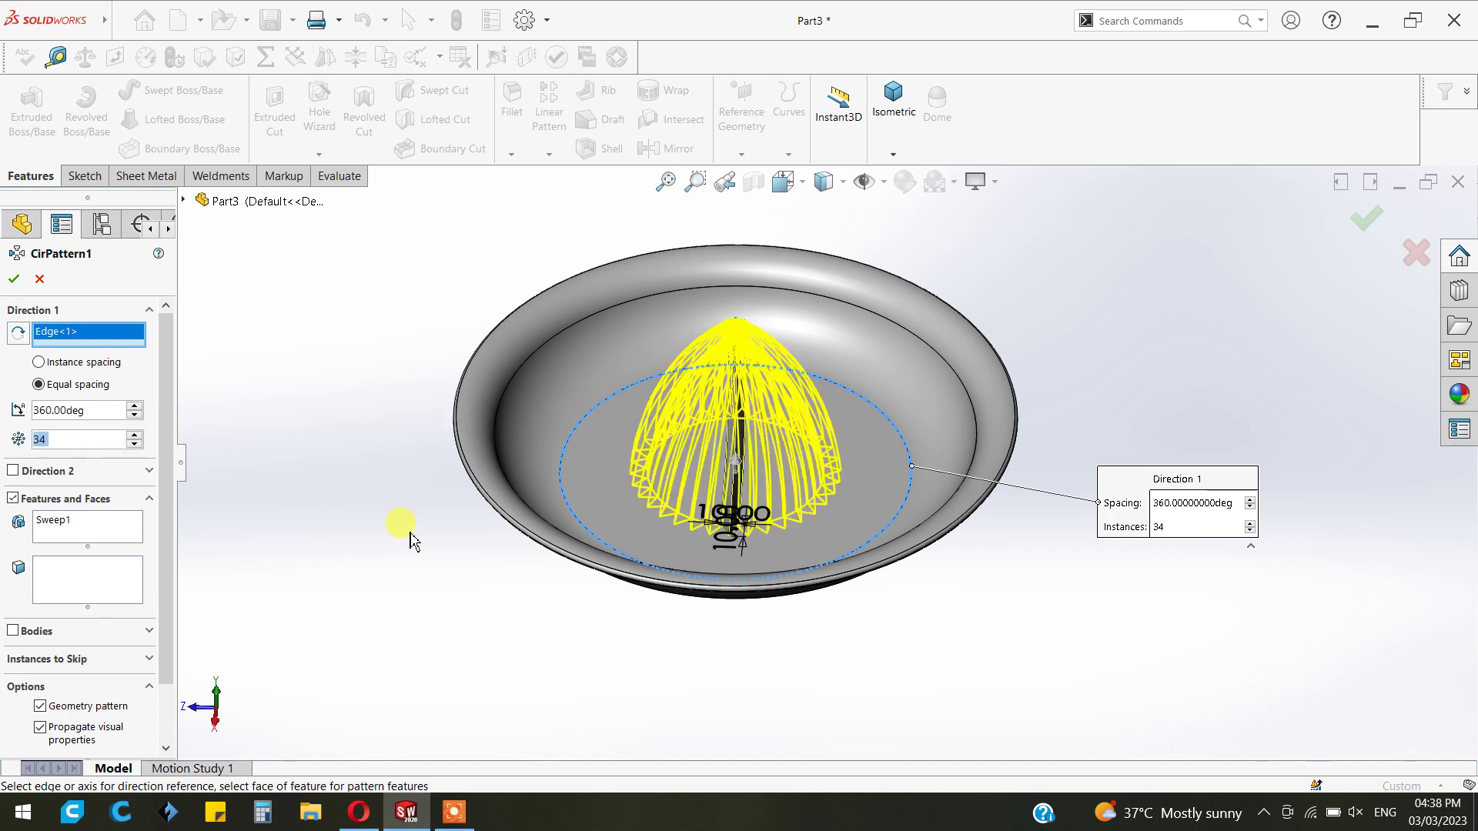
{"action": "scroll", "coordinate": [735, 527], "scroll_direction": "down", "scroll_amount": 2}
{"action": "scroll", "coordinate": [858, 496], "scroll_direction": "down", "scroll_amount": 2}
{"action": "scroll", "coordinate": [819, 562], "scroll_direction": "down", "scroll_amount": 2}
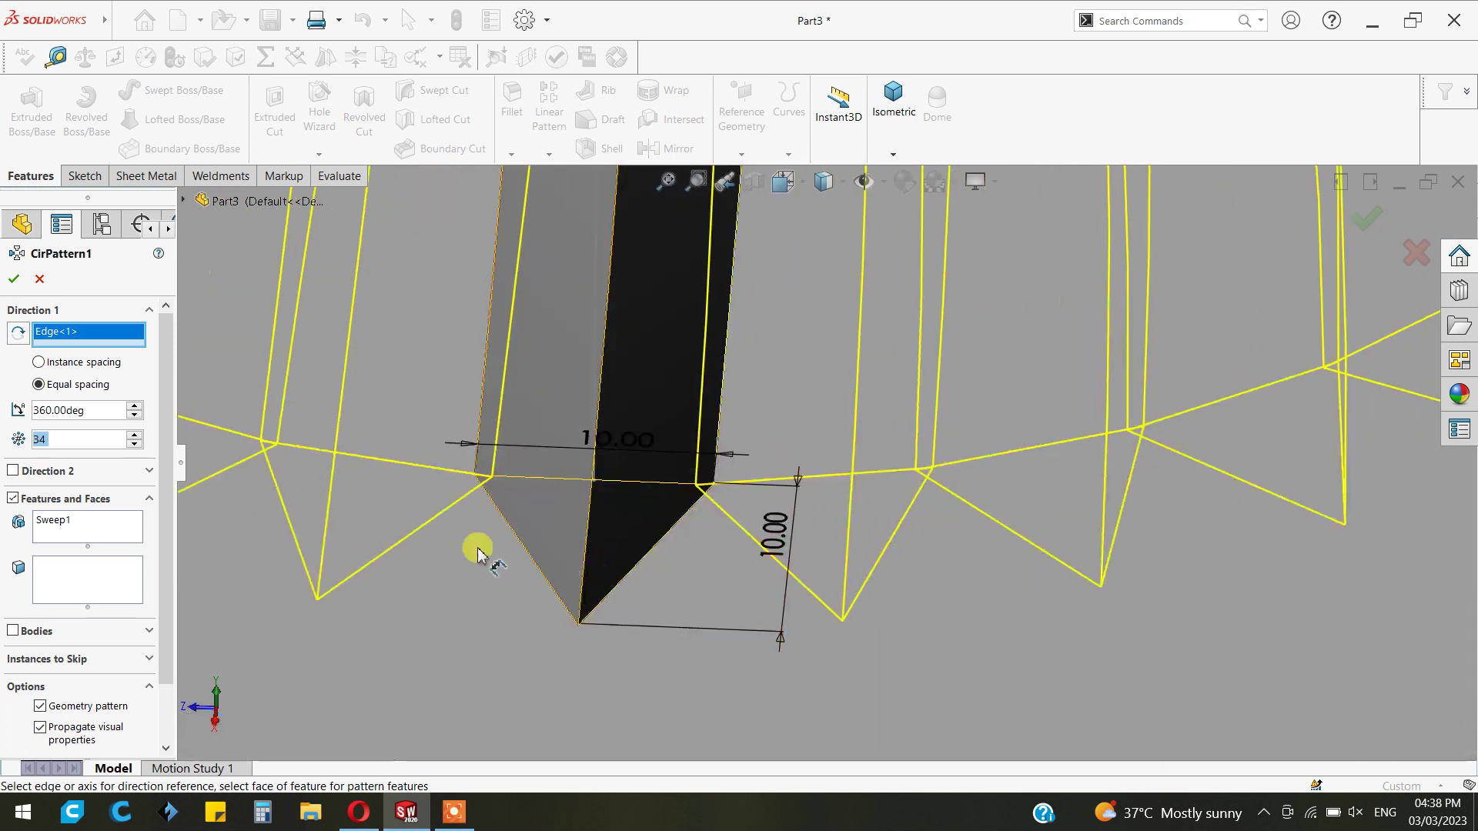
{"action": "left_click", "coordinate": [135, 445]}
{"action": "left_click", "coordinate": [134, 445]}
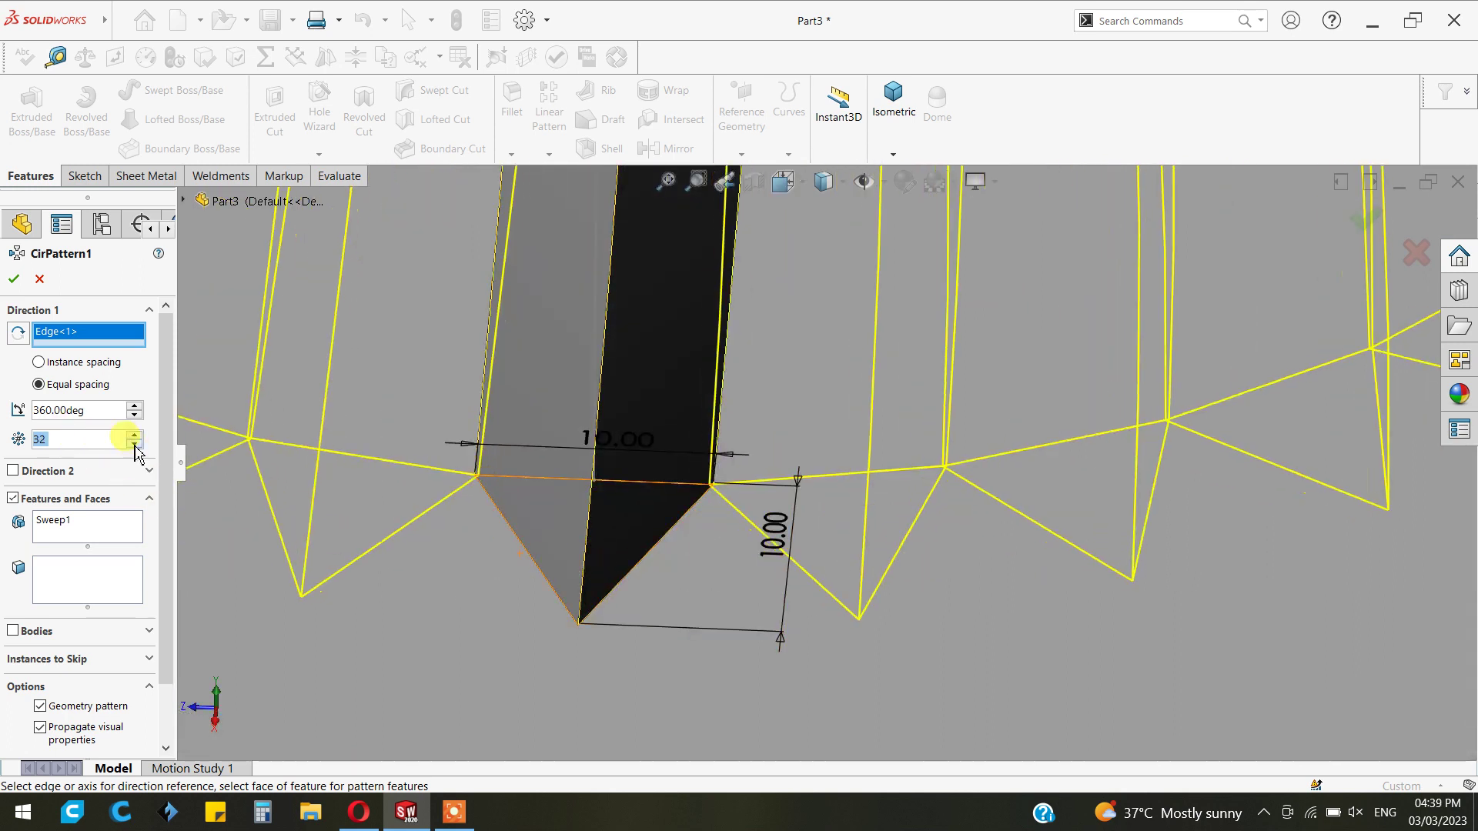
{"action": "left_click", "coordinate": [135, 445]}
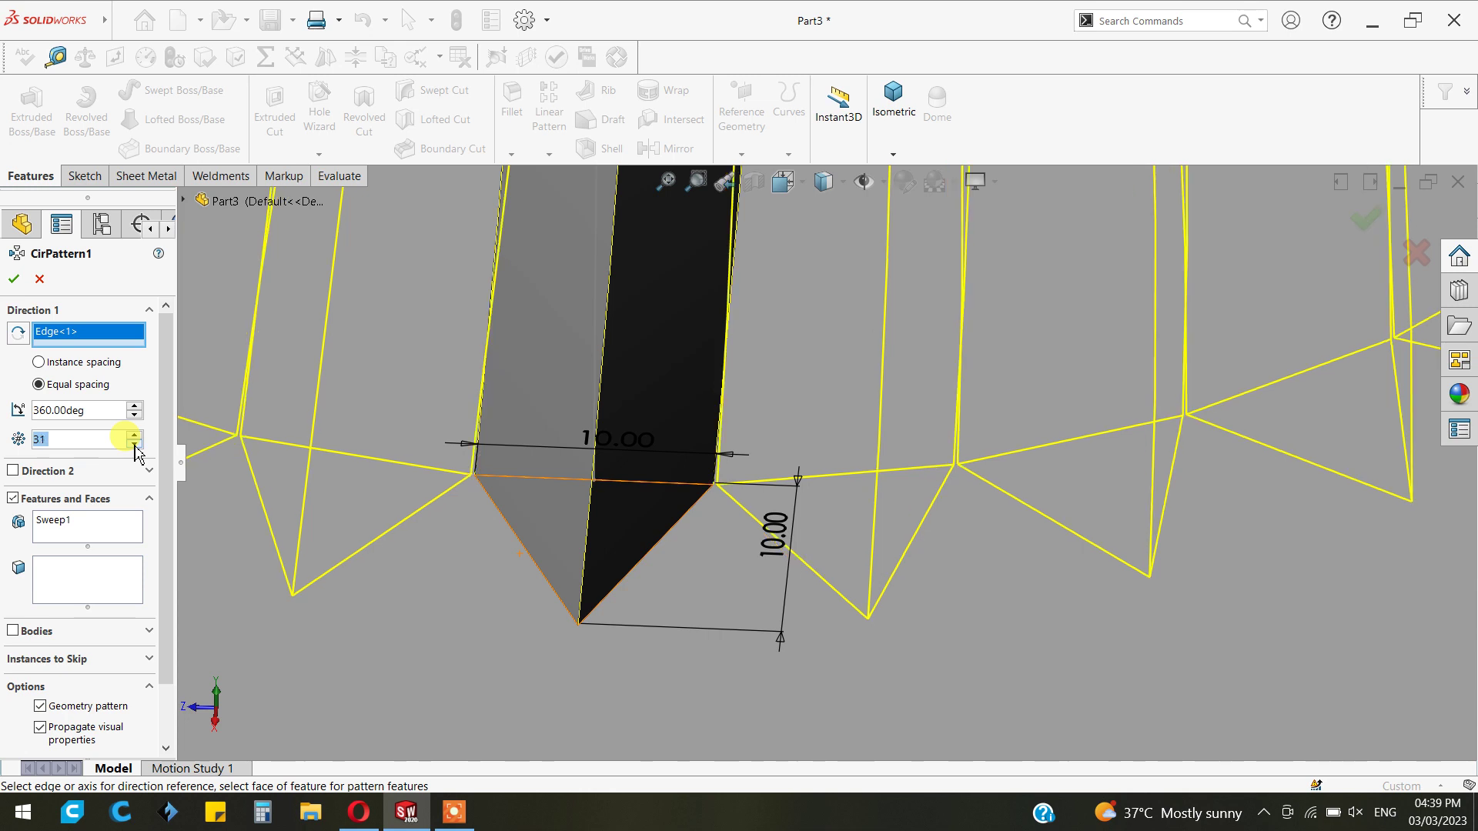
{"action": "left_click", "coordinate": [136, 436]}
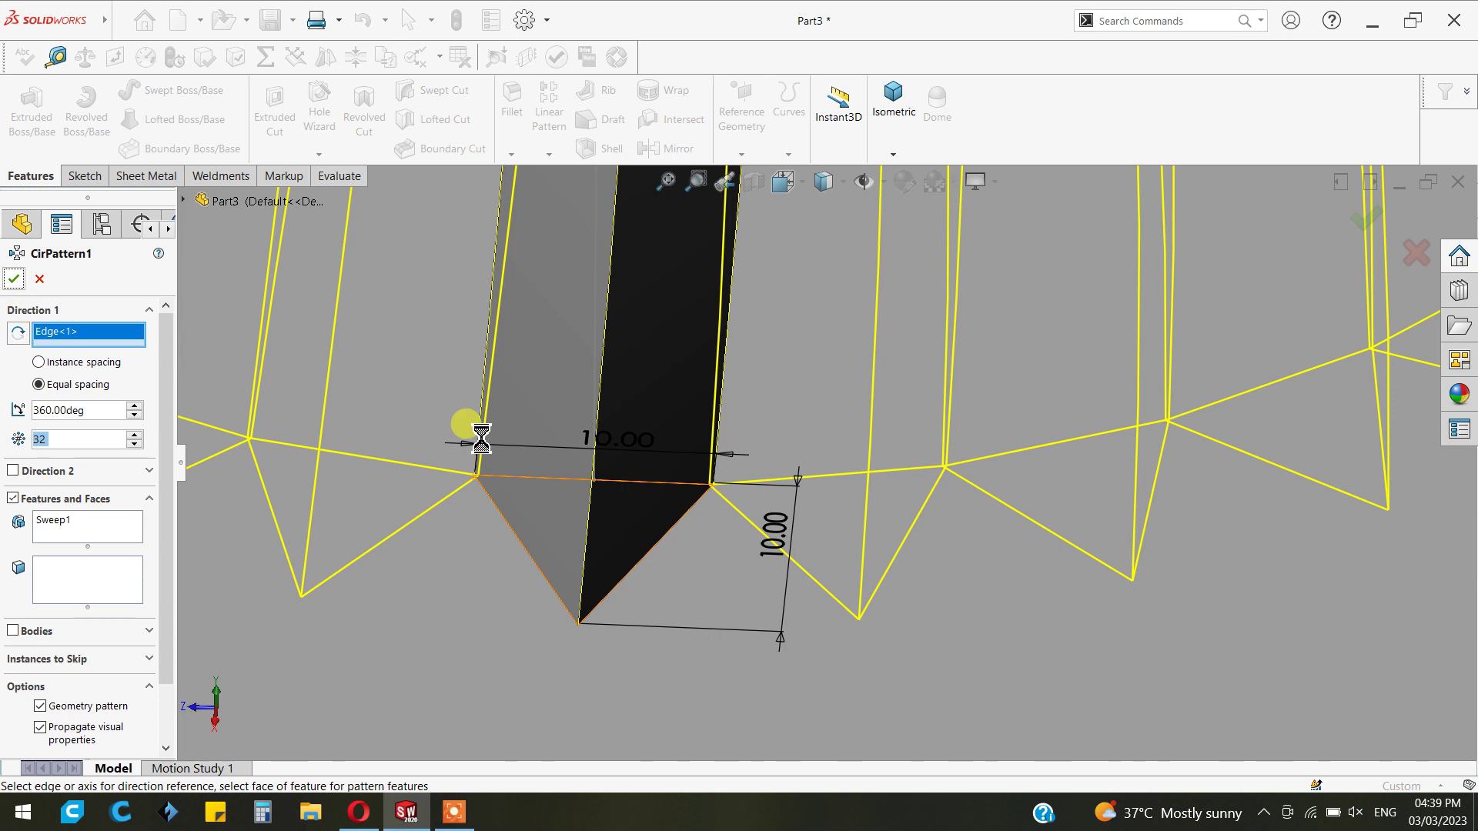
{"action": "left_click", "coordinate": [452, 814]}
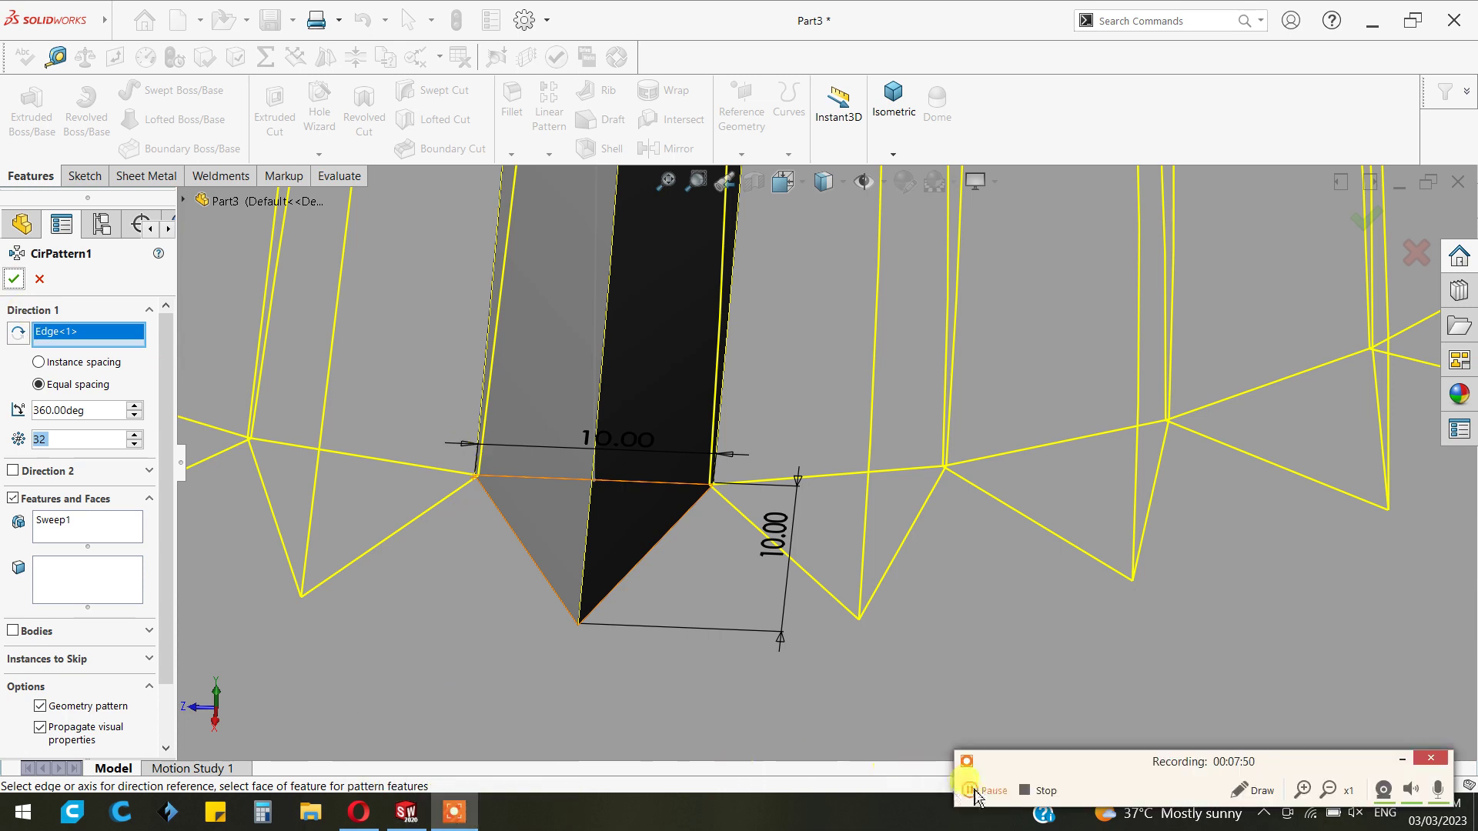
- Orbit and zoom around the dish to inspect the patterned ribs on the cone
{"action": "left_click", "coordinate": [1402, 761]}
{"action": "scroll", "coordinate": [1033, 472], "scroll_direction": "up", "scroll_amount": 2}
{"action": "scroll", "coordinate": [799, 452], "scroll_direction": "up", "scroll_amount": 3}
{"action": "scroll", "coordinate": [800, 456], "scroll_direction": "up", "scroll_amount": 3}
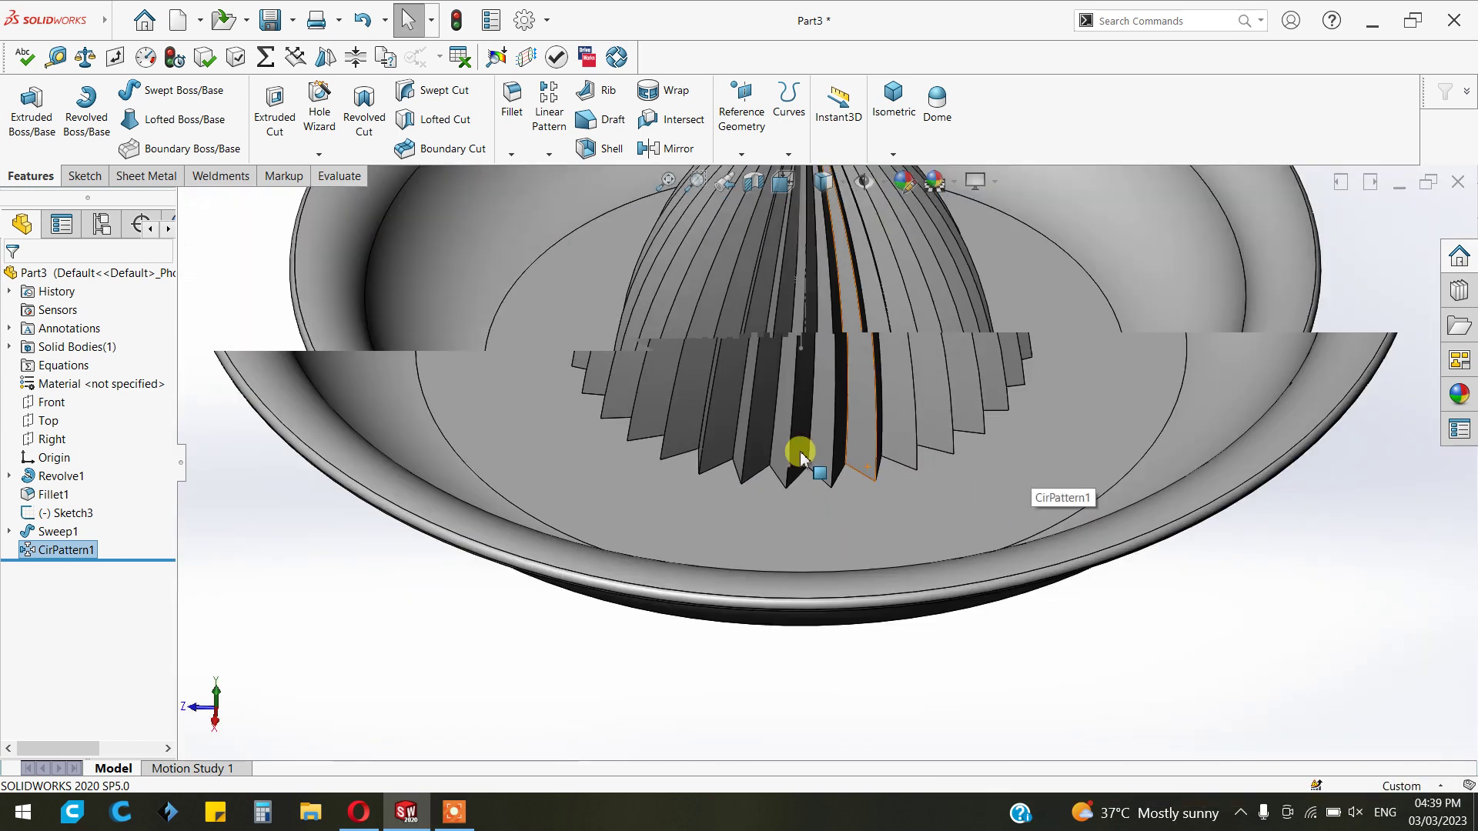
{"action": "mouse_move", "coordinate": [783, 485]}
{"action": "middle_mouse_down"}
{"action": "mouse_move", "coordinate": [891, 512]}
{"action": "mouse_move", "coordinate": [809, 321]}
{"action": "mouse_move", "coordinate": [821, 267]}
{"action": "middle_mouse_up"}
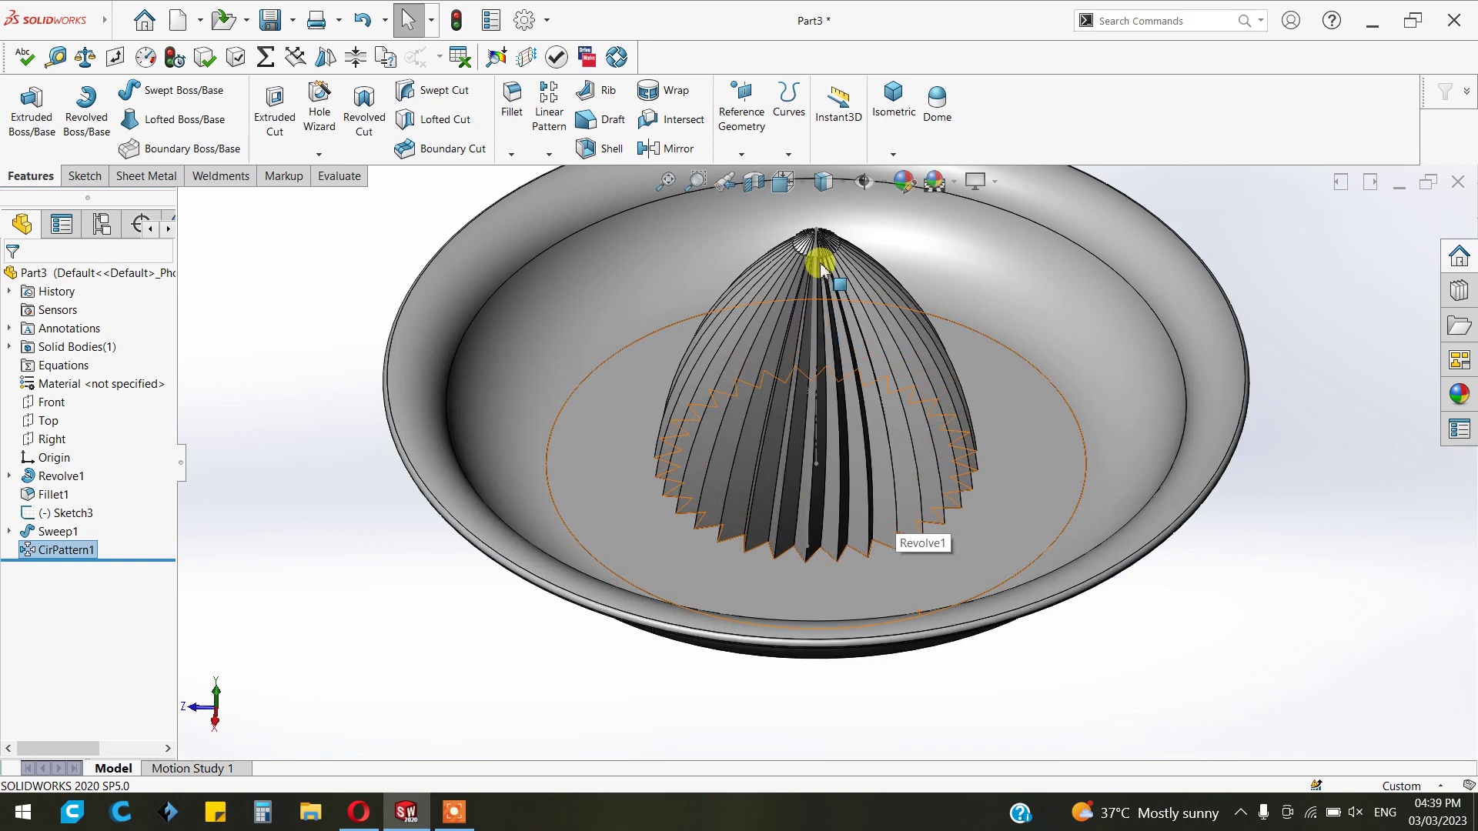
{"action": "scroll", "coordinate": [821, 268], "scroll_direction": "down", "scroll_amount": 3}
{"action": "scroll", "coordinate": [812, 382], "scroll_direction": "down", "scroll_amount": 2}
{"action": "mouse_move", "coordinate": [798, 445]}
{"action": "middle_mouse_down"}
{"action": "mouse_move", "coordinate": [798, 370]}
{"action": "mouse_move", "coordinate": [825, 314]}
{"action": "mouse_move", "coordinate": [883, 287]}
{"action": "mouse_move", "coordinate": [960, 339]}
{"action": "mouse_move", "coordinate": [980, 383]}
{"action": "mouse_move", "coordinate": [883, 479]}
{"action": "middle_mouse_up"}
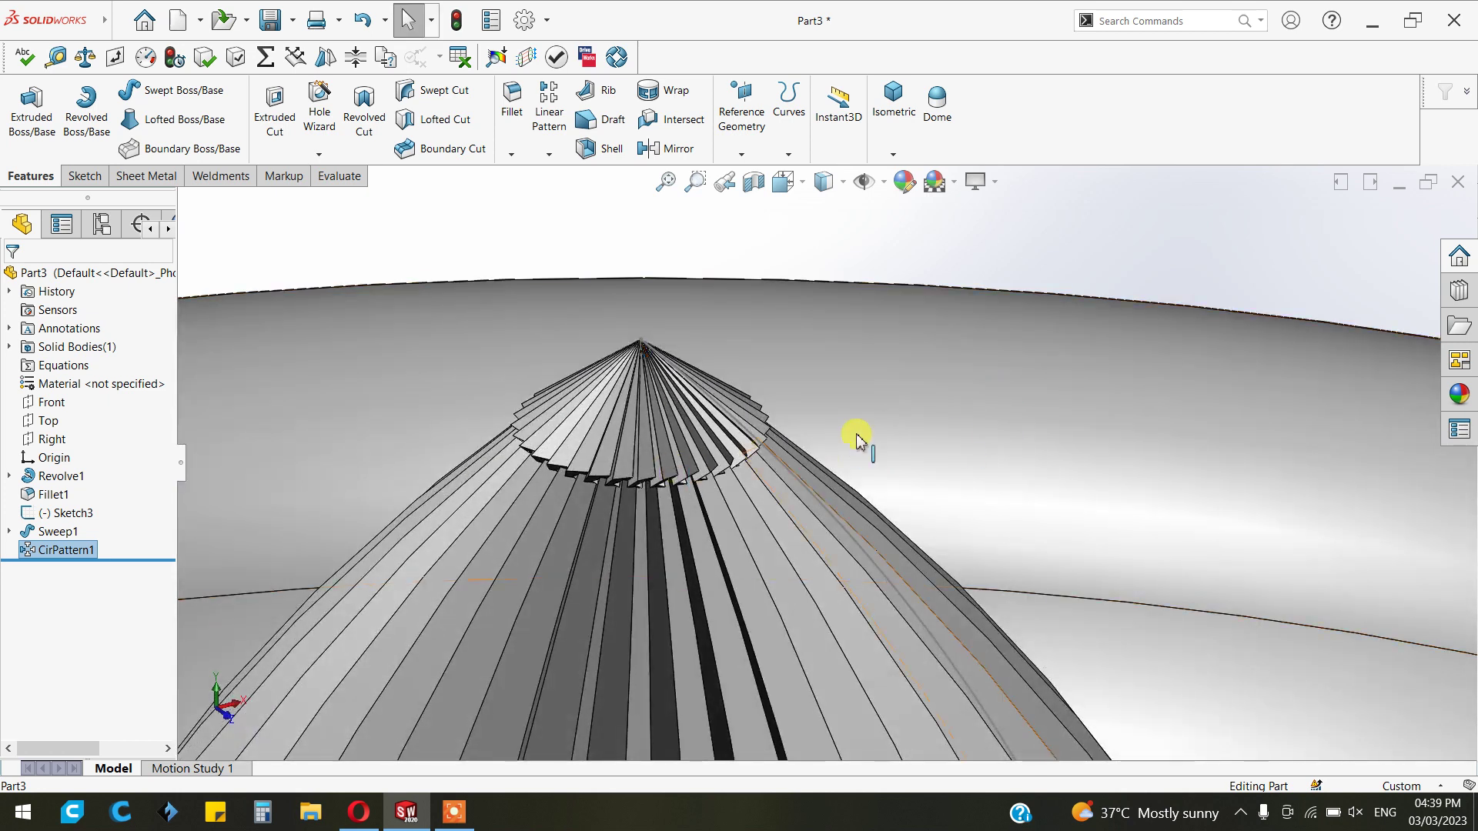
{"action": "scroll", "coordinate": [802, 495], "scroll_direction": "up", "scroll_amount": 2}
{"action": "scroll", "coordinate": [778, 472], "scroll_direction": "up", "scroll_amount": 3}
{"action": "scroll", "coordinate": [843, 558], "scroll_direction": "up", "scroll_amount": 2}
{"action": "scroll", "coordinate": [846, 565], "scroll_direction": "up", "scroll_amount": 3}
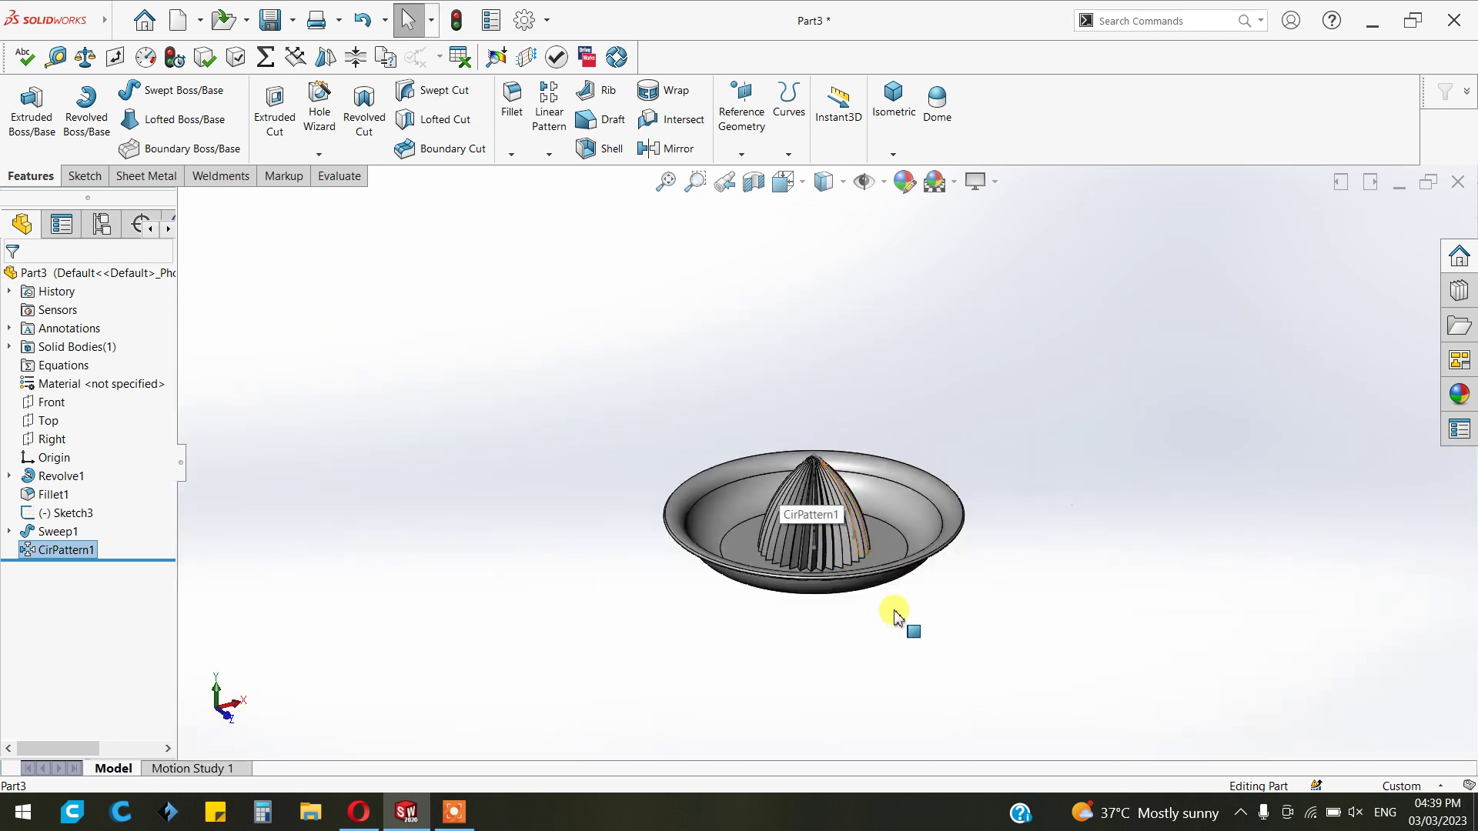
{"action": "scroll", "coordinate": [891, 610], "scroll_direction": "down", "scroll_amount": 2}
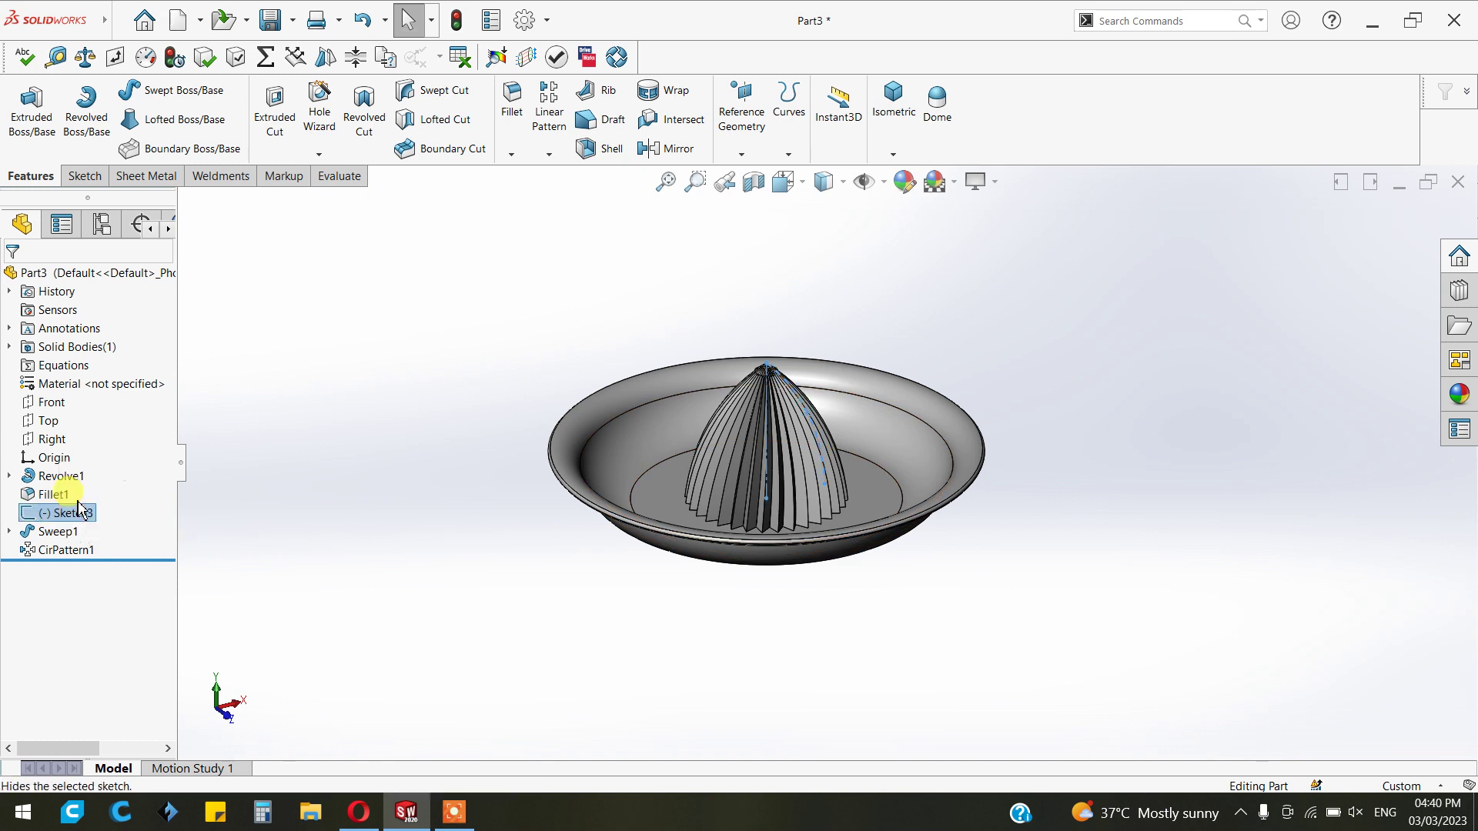
- Hide Sketch3, view the bowl floor Normal To, and zoom in on the ribbed cone
{"action": "left_click", "coordinate": [110, 493]}
{"action": "scroll", "coordinate": [627, 496], "scroll_direction": "down", "scroll_amount": 3}
{"action": "scroll", "coordinate": [676, 363], "scroll_direction": "down", "scroll_amount": 3}
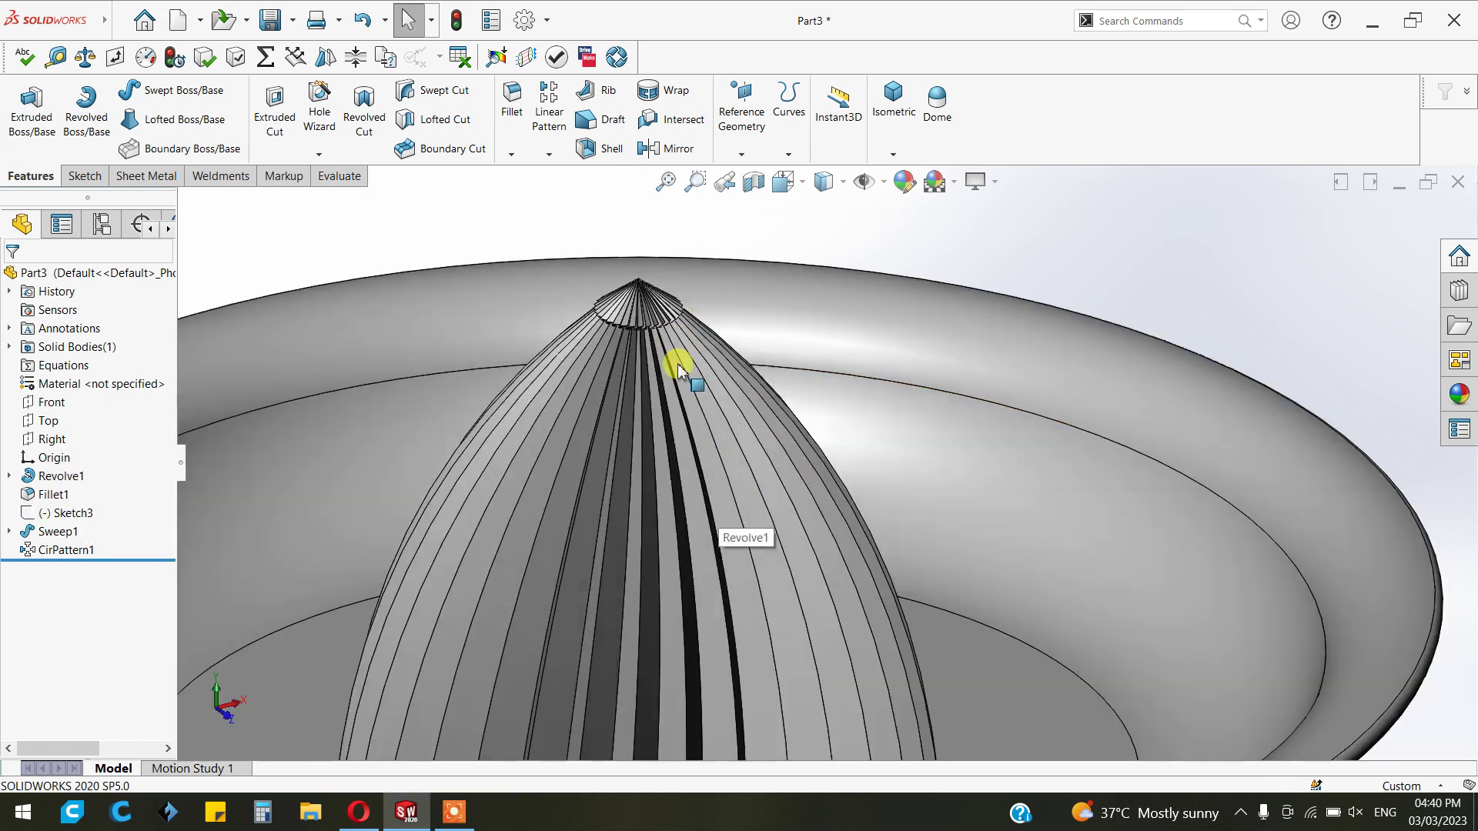
{"action": "scroll", "coordinate": [785, 594], "scroll_direction": "up", "scroll_amount": 5}
{"action": "scroll", "coordinate": [886, 623], "scroll_direction": "up", "scroll_amount": 2}
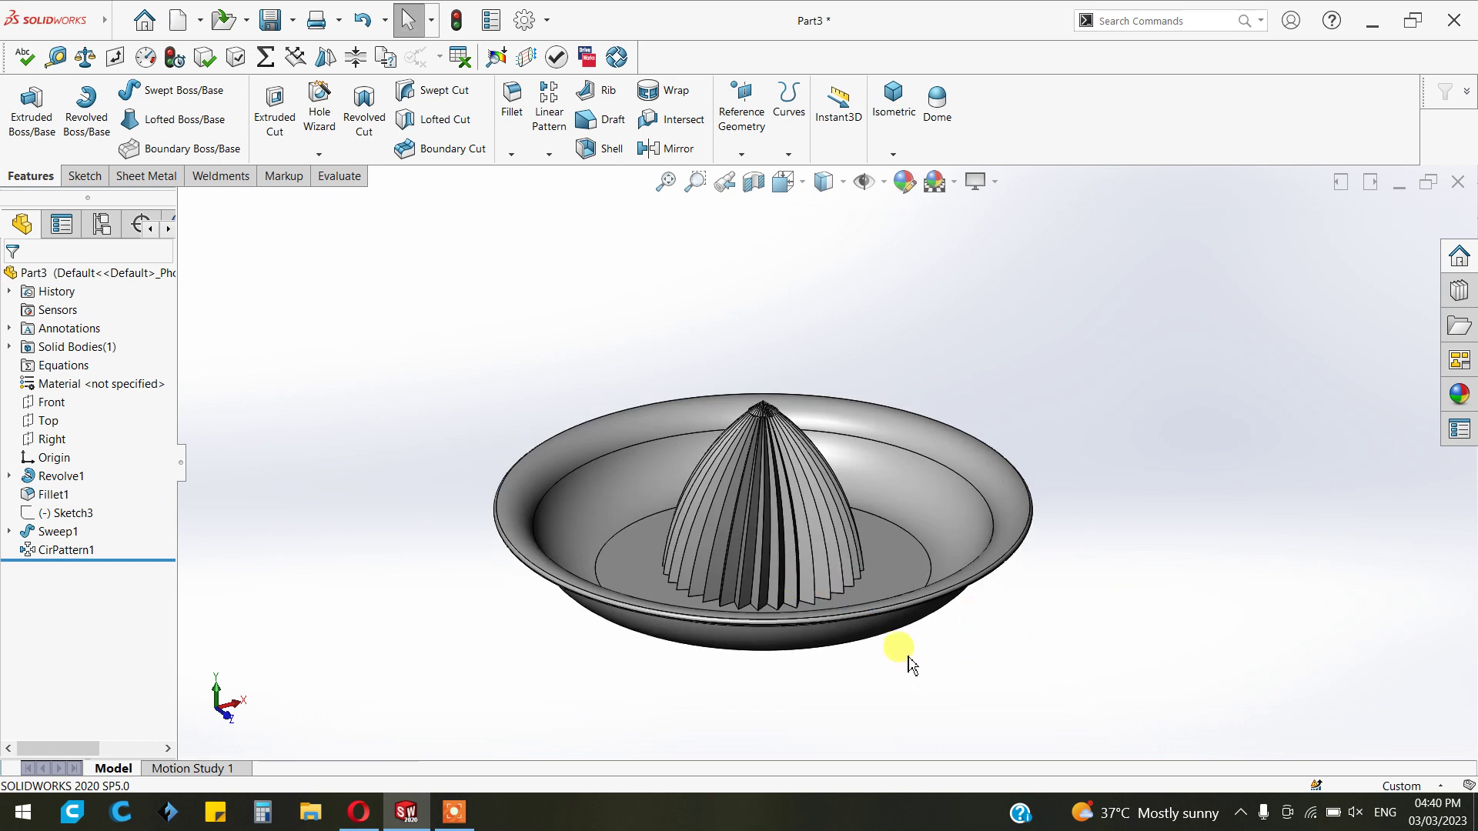
{"action": "left_click", "coordinate": [882, 574]}
{"action": "key", "text": "ctrl+8"}
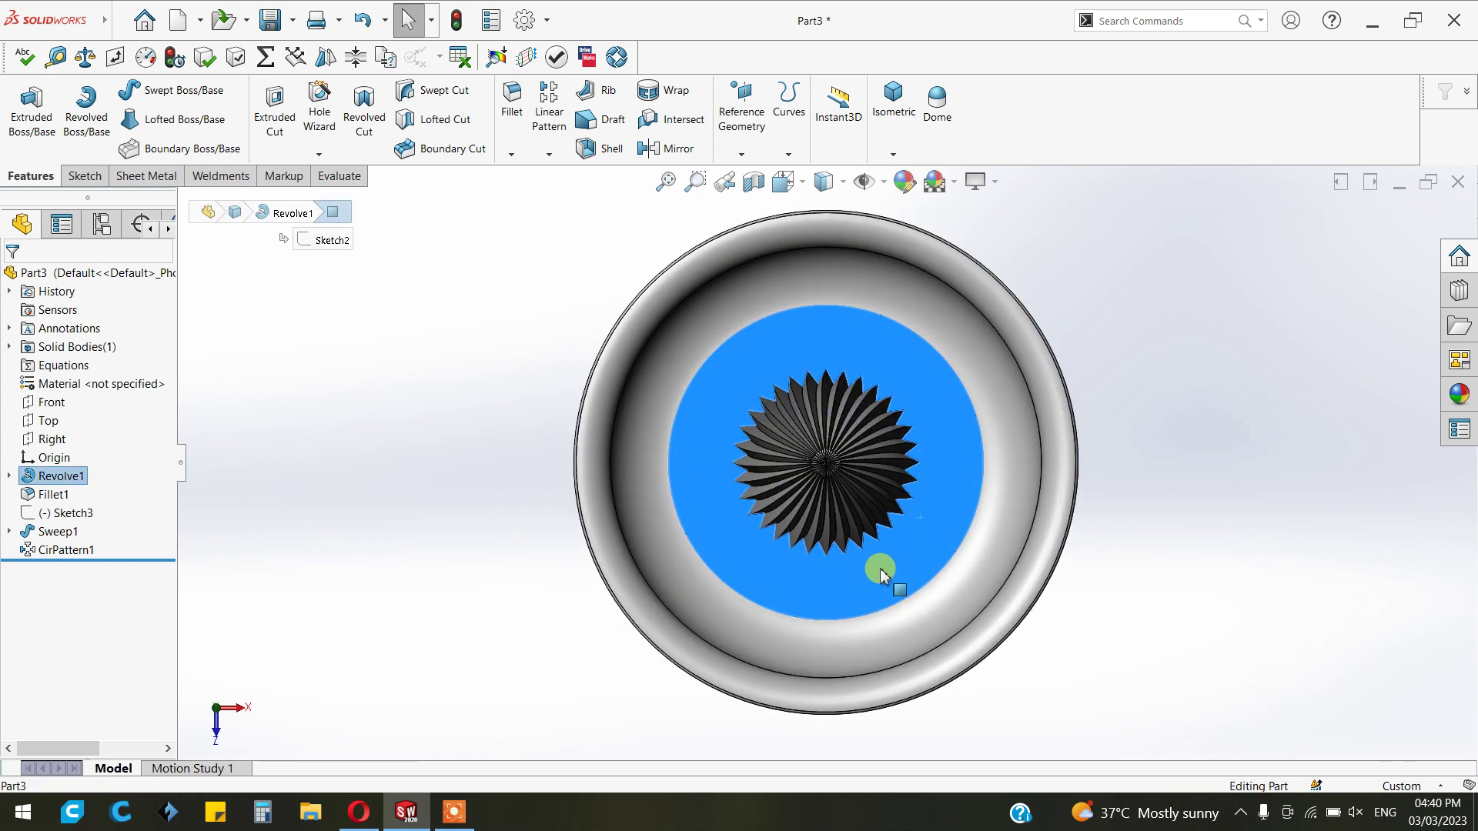
{"action": "scroll", "coordinate": [891, 485], "scroll_direction": "down", "scroll_amount": 2}
{"action": "scroll", "coordinate": [890, 484], "scroll_direction": "down", "scroll_amount": 2}
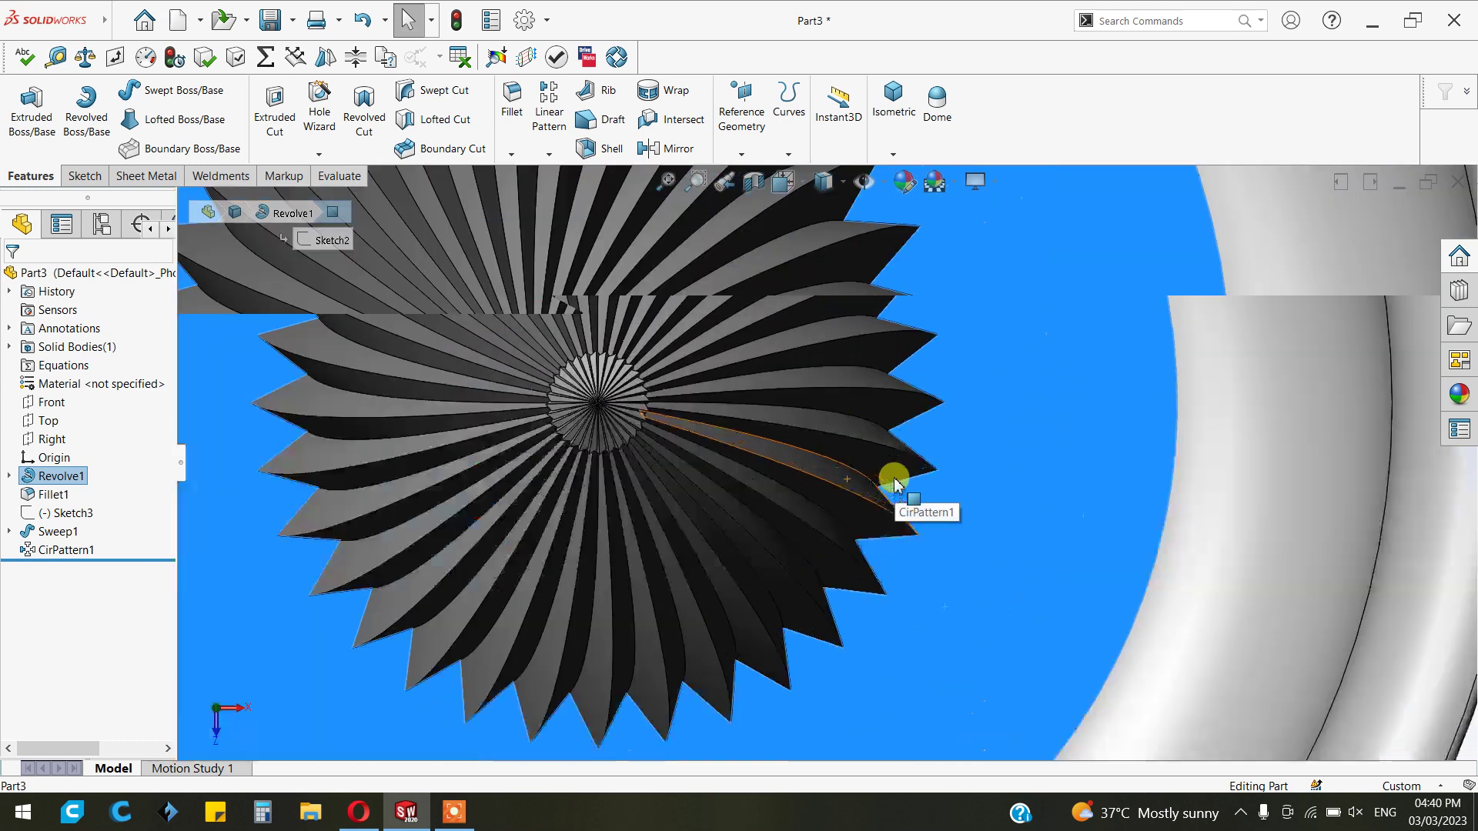
{"action": "scroll", "coordinate": [891, 482], "scroll_direction": "down", "scroll_amount": 2}
{"action": "scroll", "coordinate": [831, 427], "scroll_direction": "down", "scroll_amount": 3}
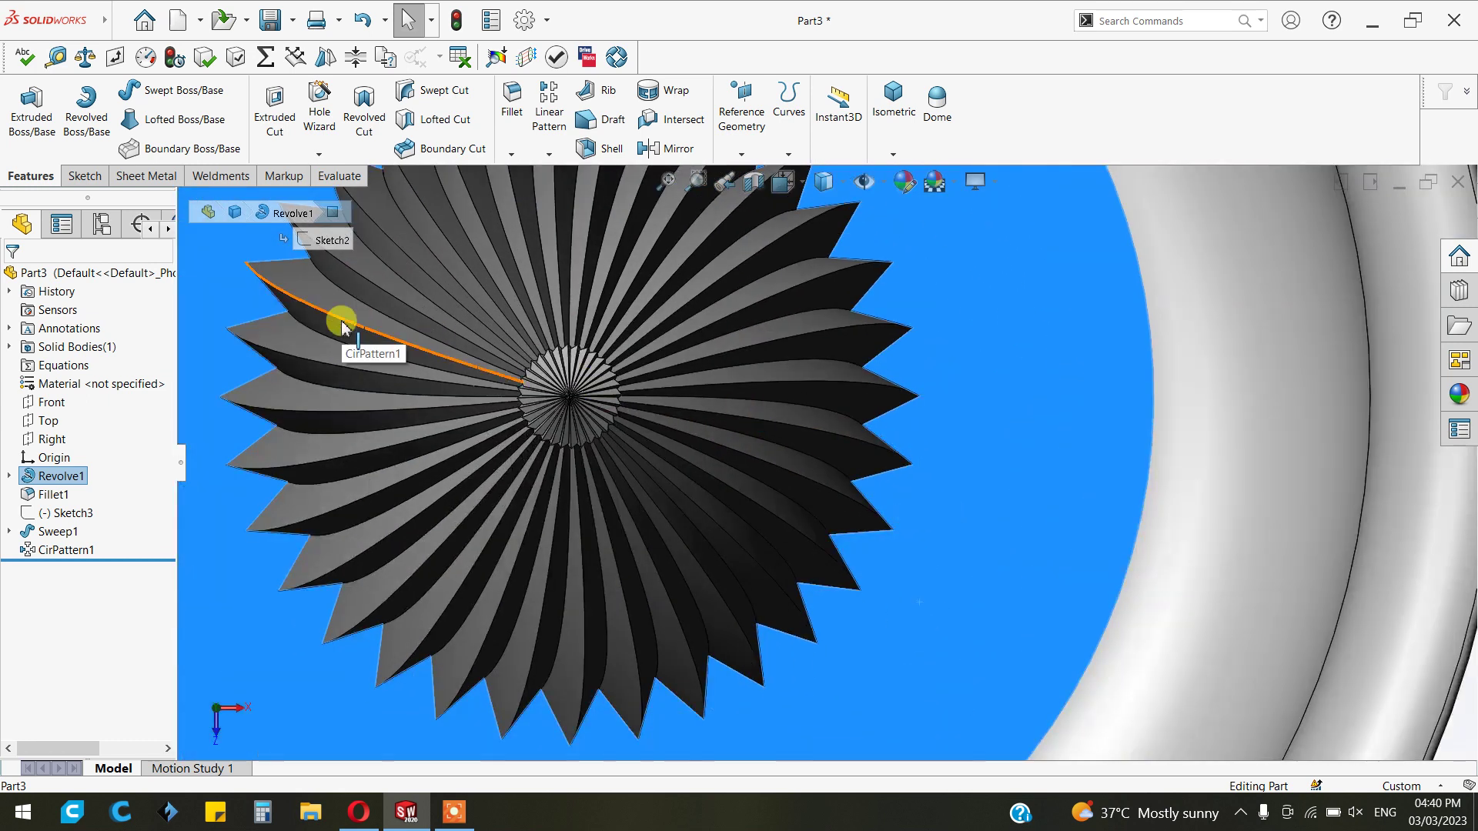
- Start a sketch on the bowl floor with a line from the dish centre to the outer rim
{"action": "left_click", "coordinate": [84, 175]}
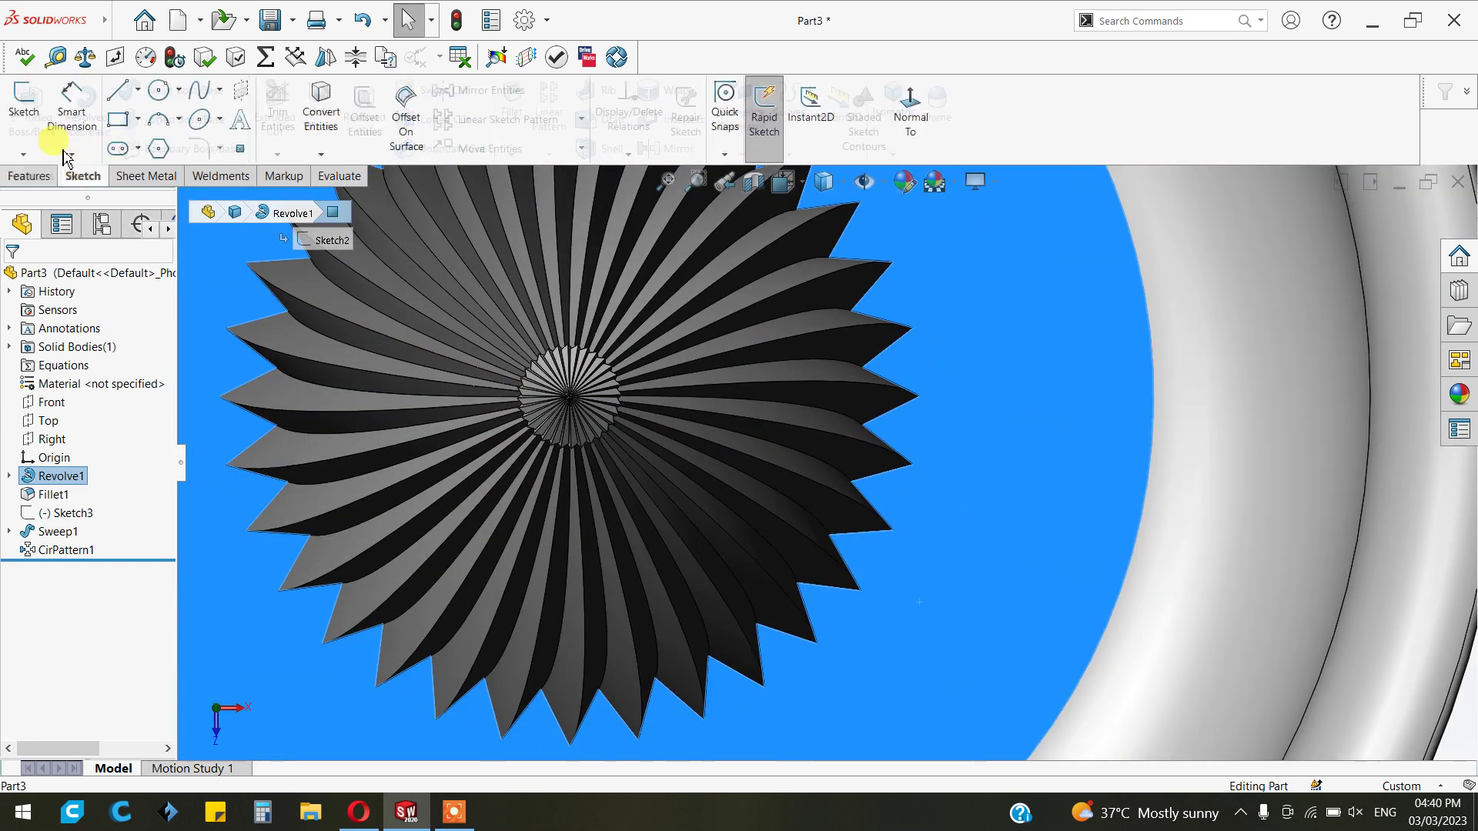
{"action": "left_click", "coordinate": [24, 102]}
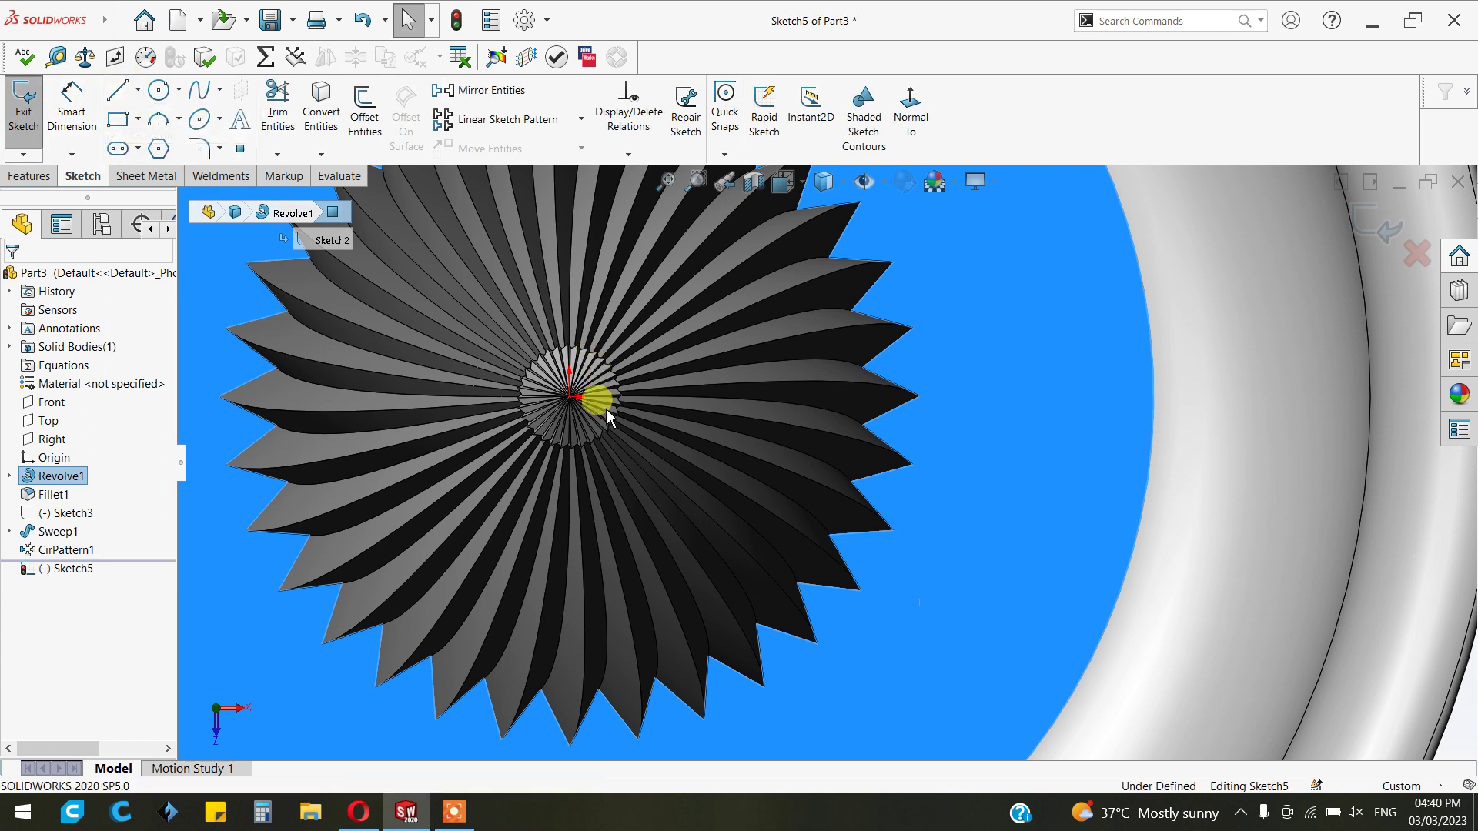
{"action": "key", "text": "l"}
{"action": "left_click", "coordinate": [570, 396]}
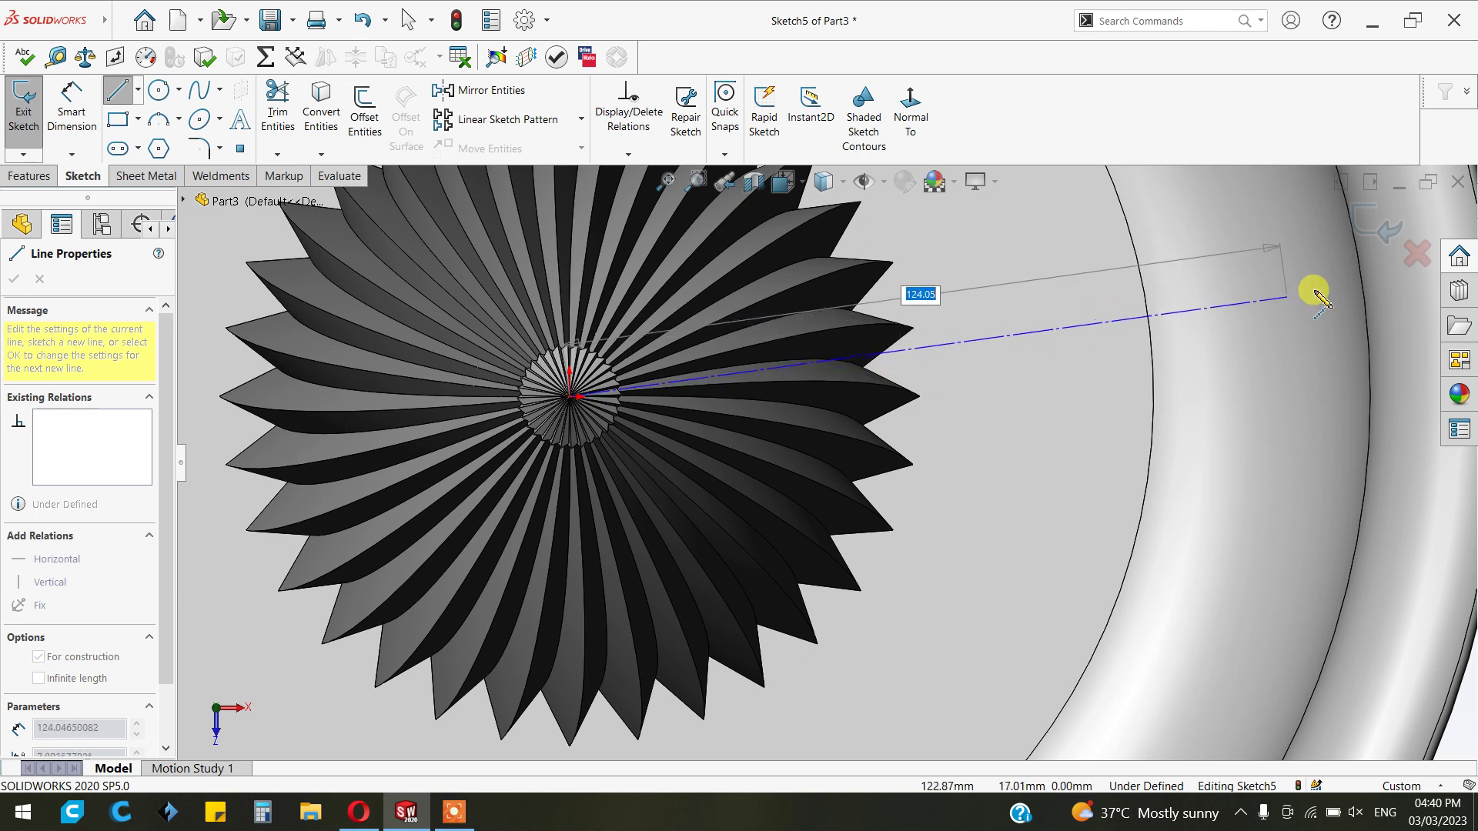
{"action": "left_click", "coordinate": [1361, 269]}
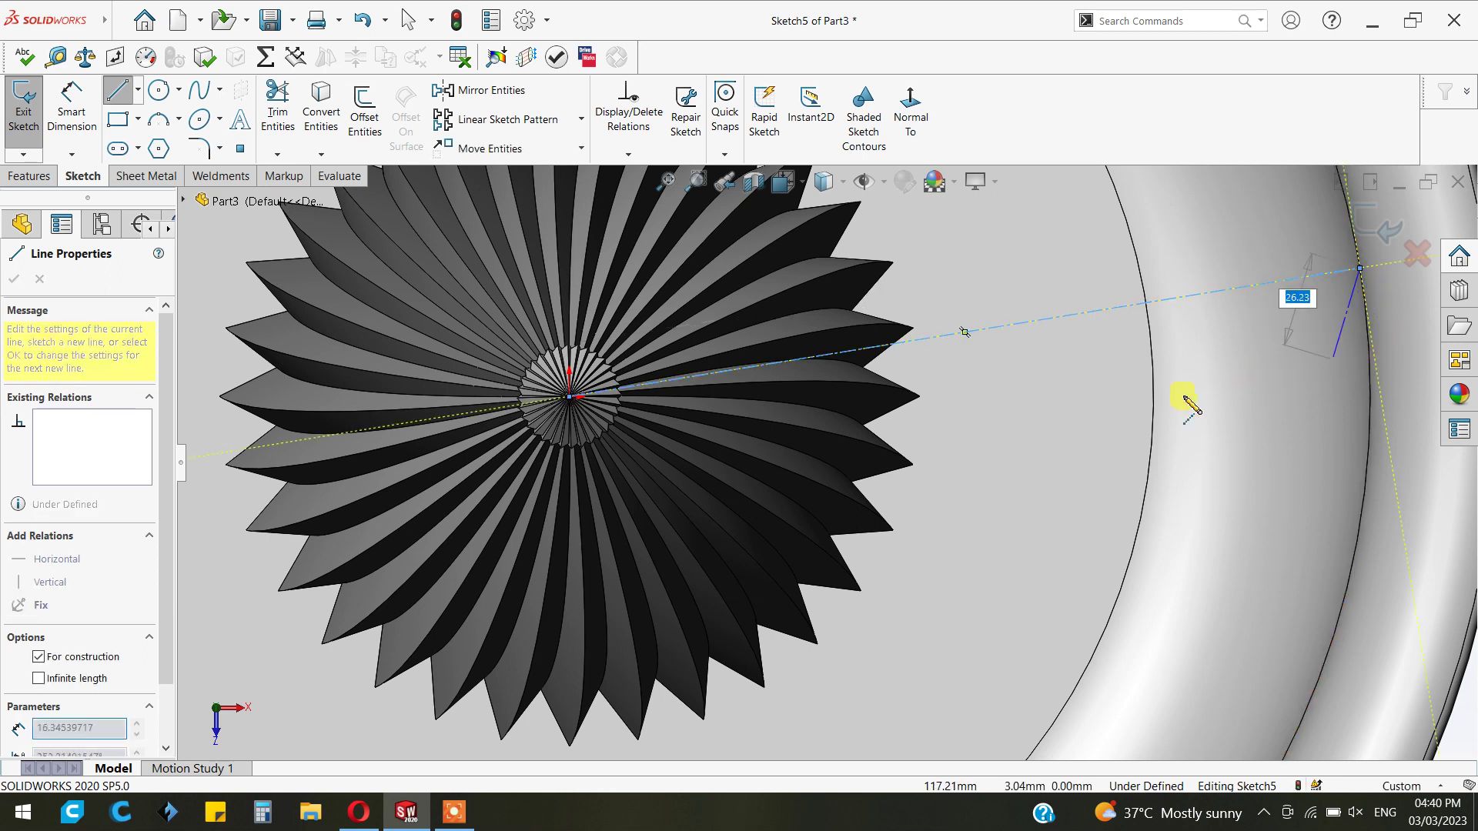
{"action": "key", "text": "Escape"}
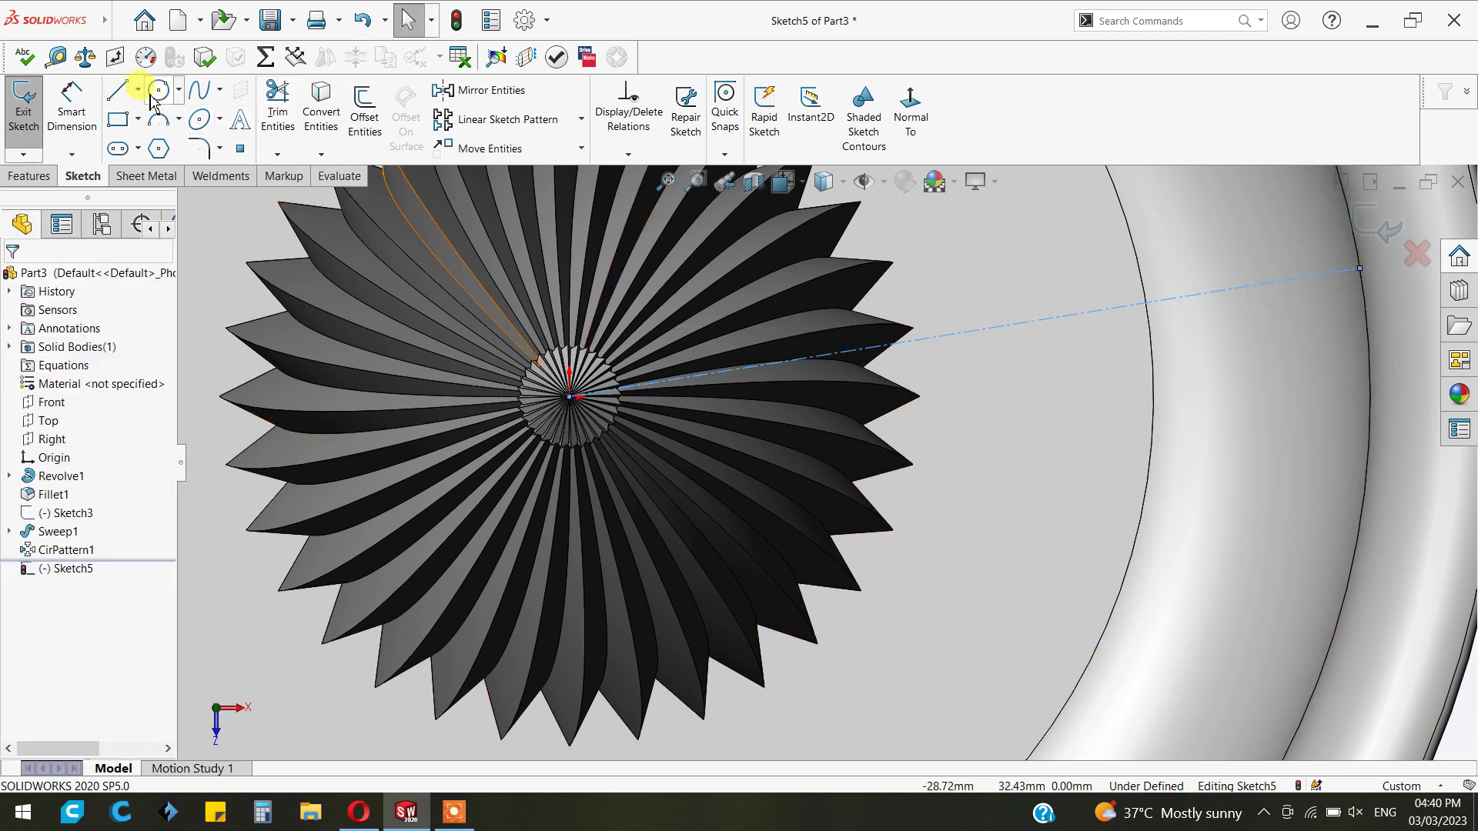
- Draw a centerline from the centre to the outer rim and make it horizontal
{"action": "left_click", "coordinate": [138, 90]}
{"action": "left_click", "coordinate": [154, 138]}
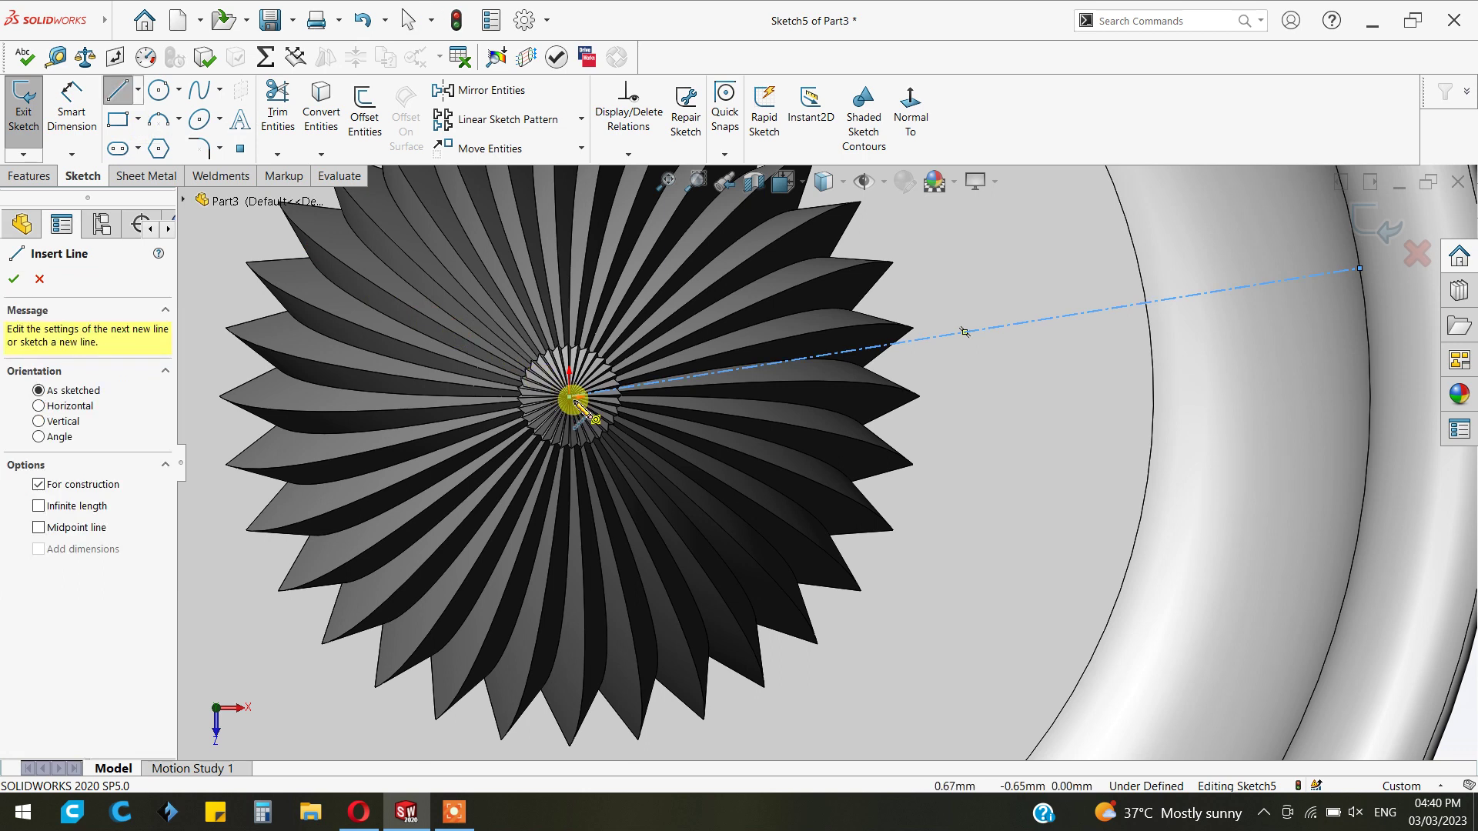
{"action": "left_click", "coordinate": [570, 397]}
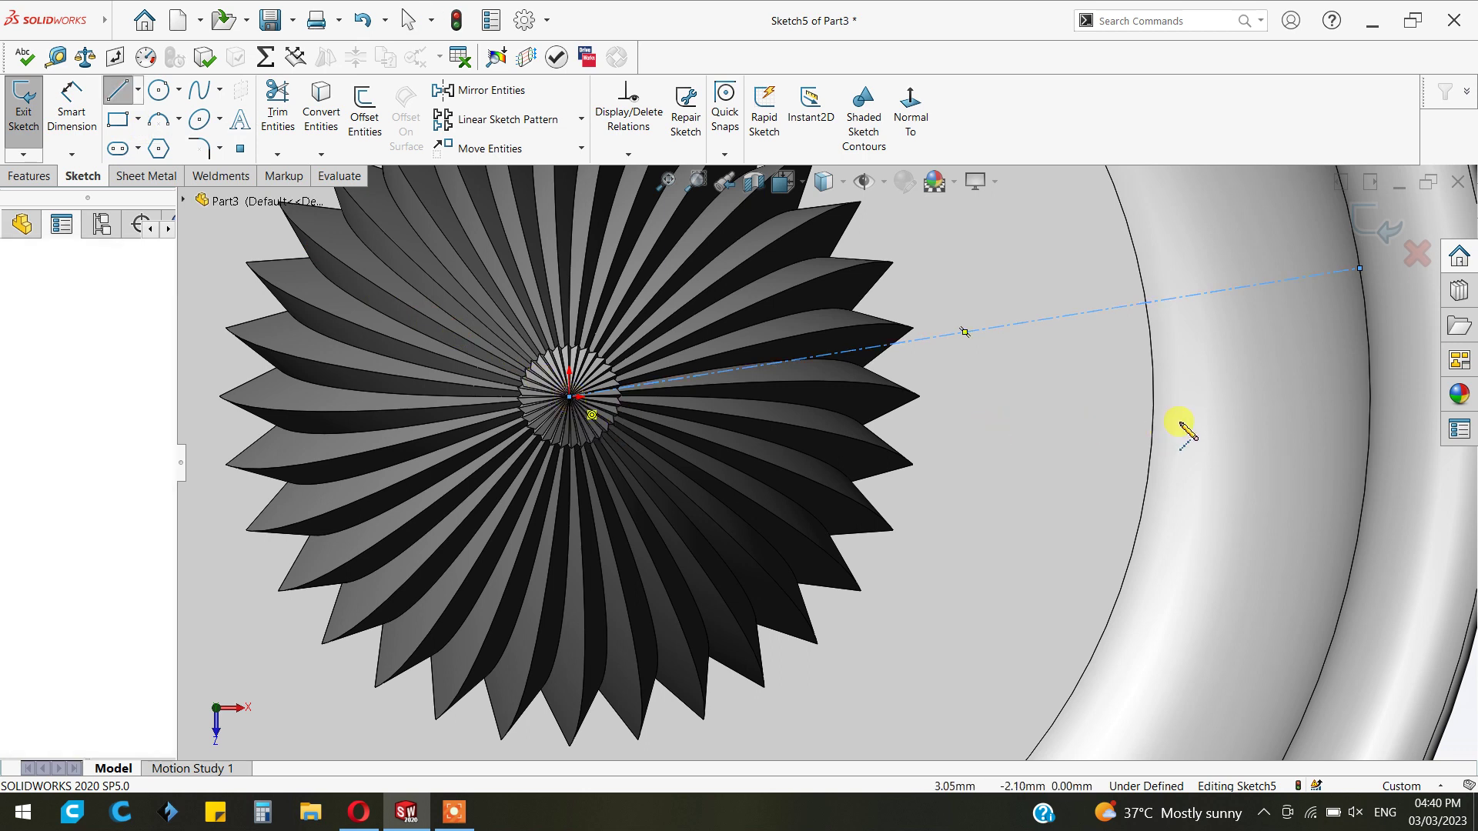
{"action": "left_click", "coordinate": [1373, 449]}
{"action": "right_click", "coordinate": [1313, 374]}
{"action": "left_click", "coordinate": [1311, 385]}
{"action": "key", "text": "Escape"}
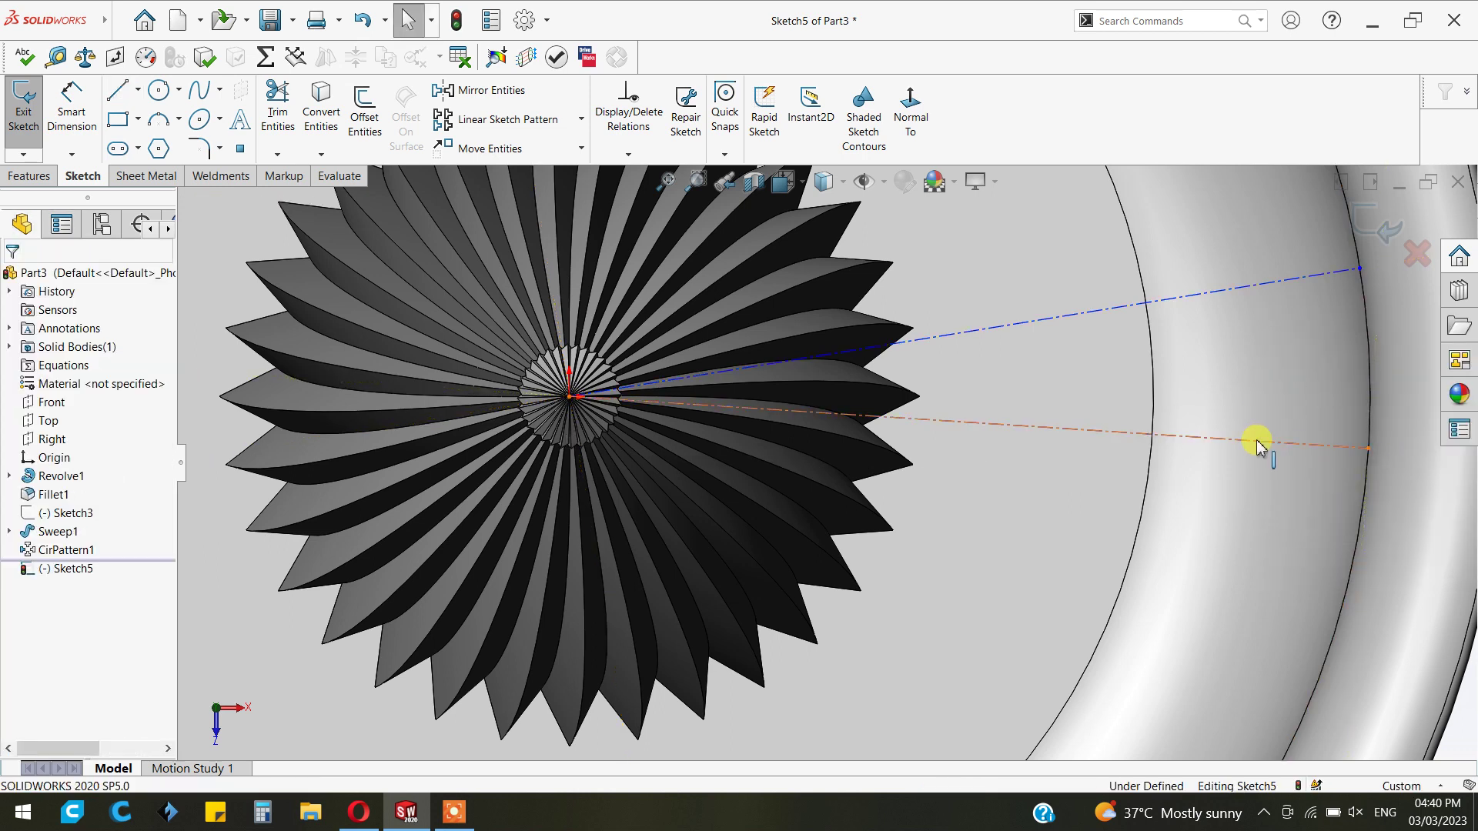
{"action": "left_click", "coordinate": [1257, 445]}
{"action": "left_click", "coordinate": [1274, 368]}
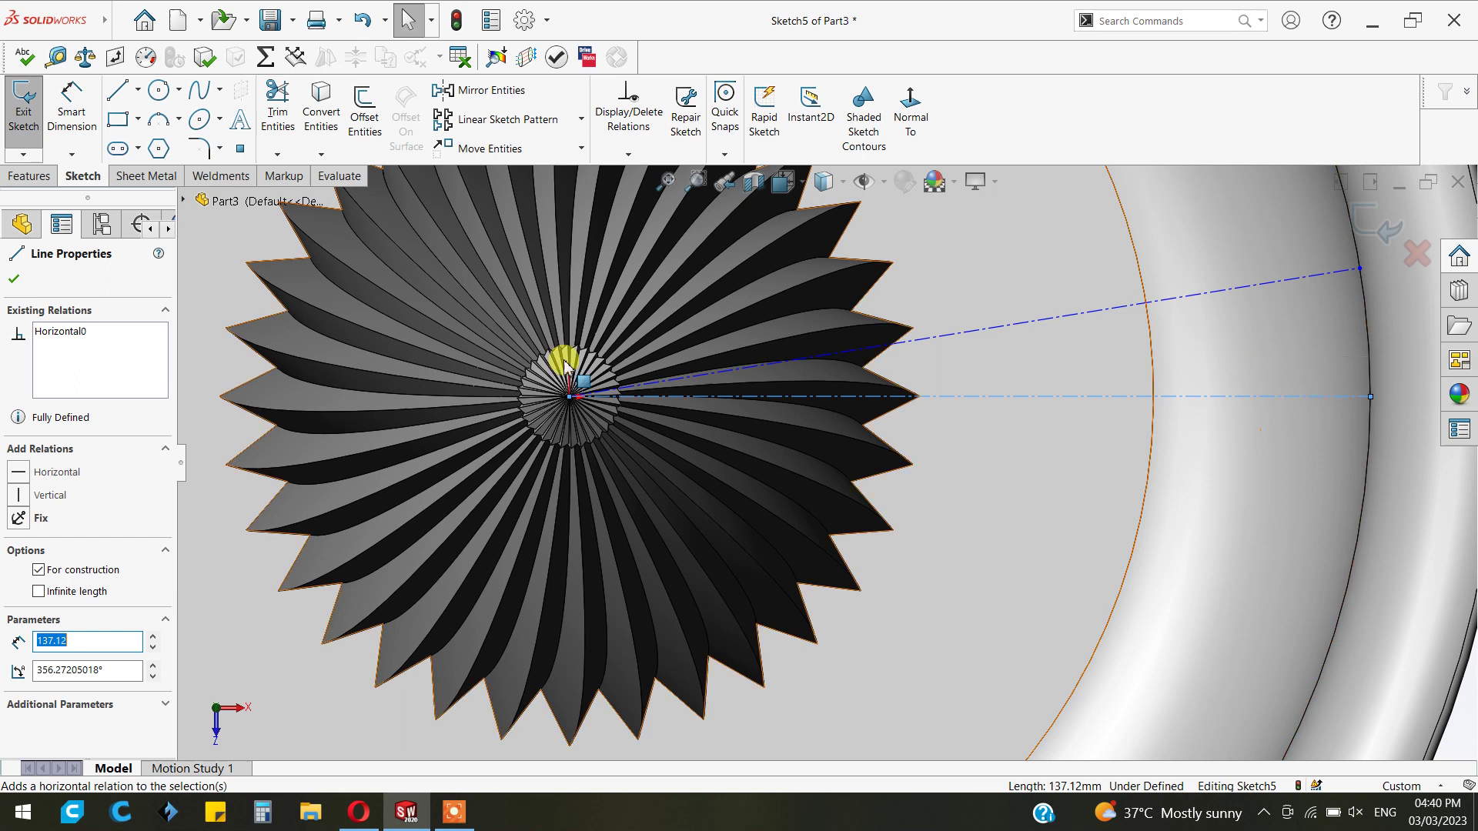
{"action": "left_click", "coordinate": [23, 282]}
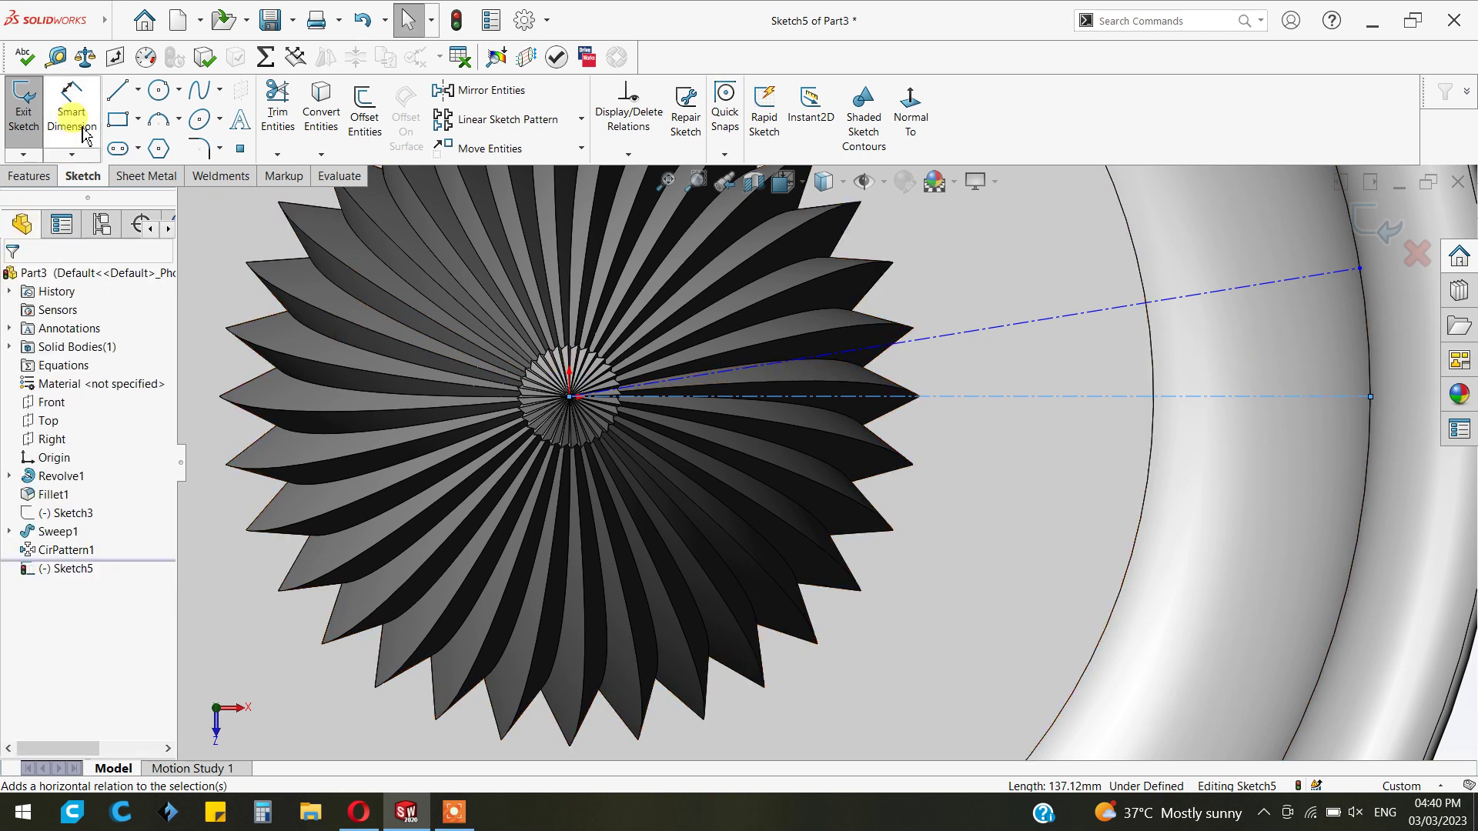
{"action": "left_click", "coordinate": [454, 812]}
{"action": "left_click", "coordinate": [995, 798]}
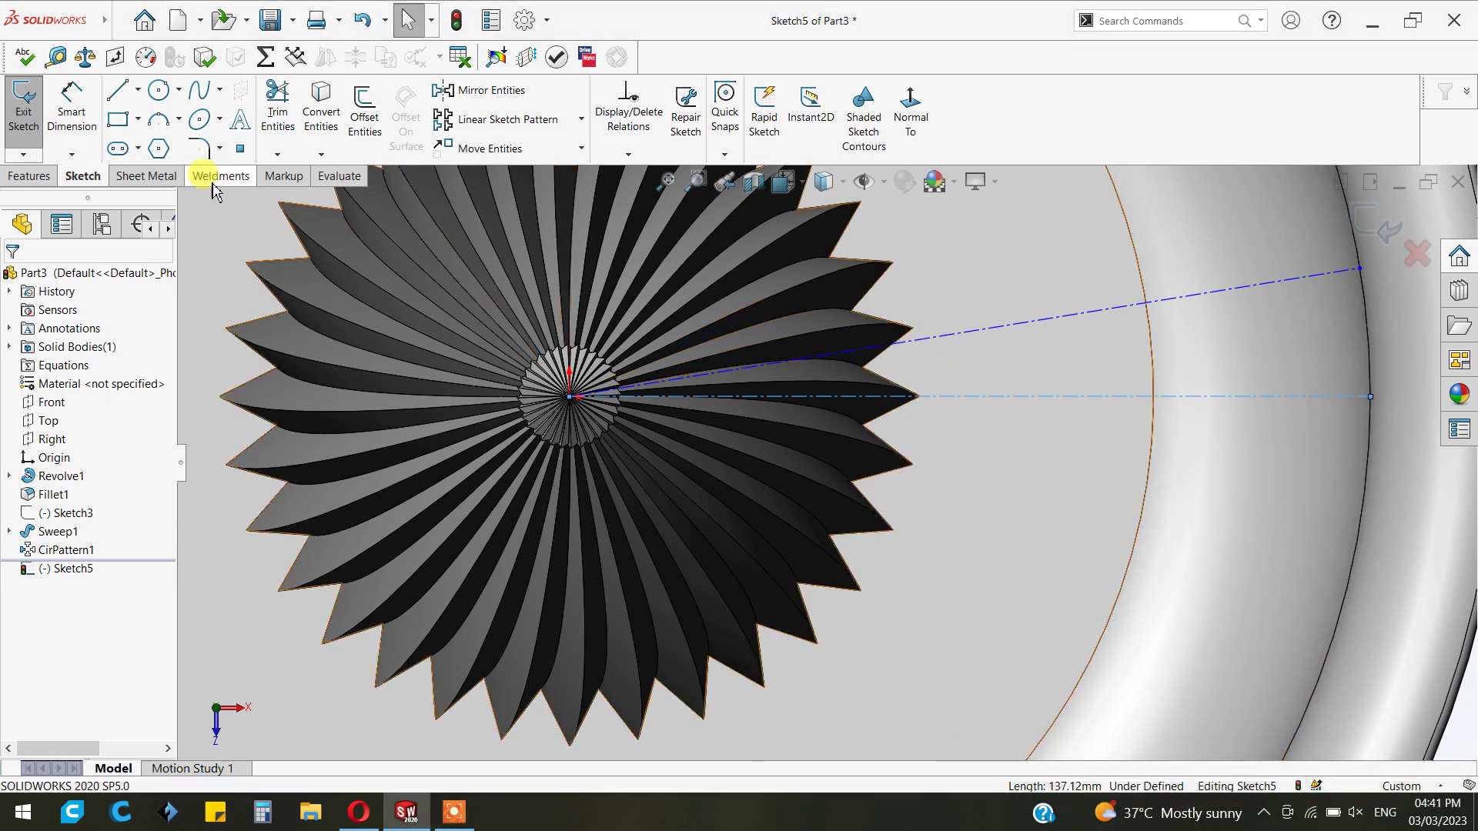
- Add an angular dimension between the horizontal and angled centre lines
{"action": "left_click", "coordinate": [72, 104]}
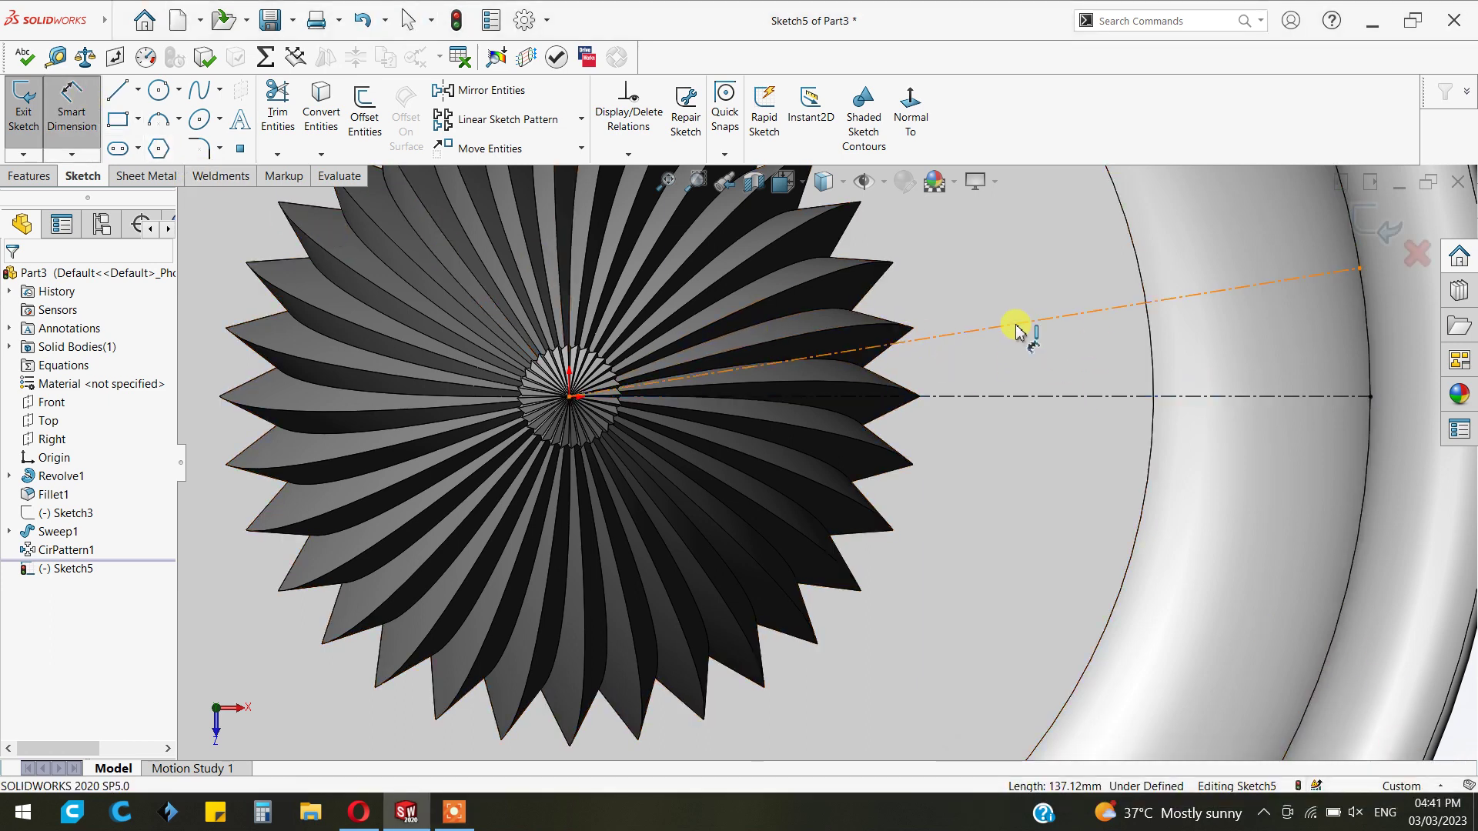
{"action": "left_click", "coordinate": [1033, 396]}
{"action": "left_click", "coordinate": [1040, 322]}
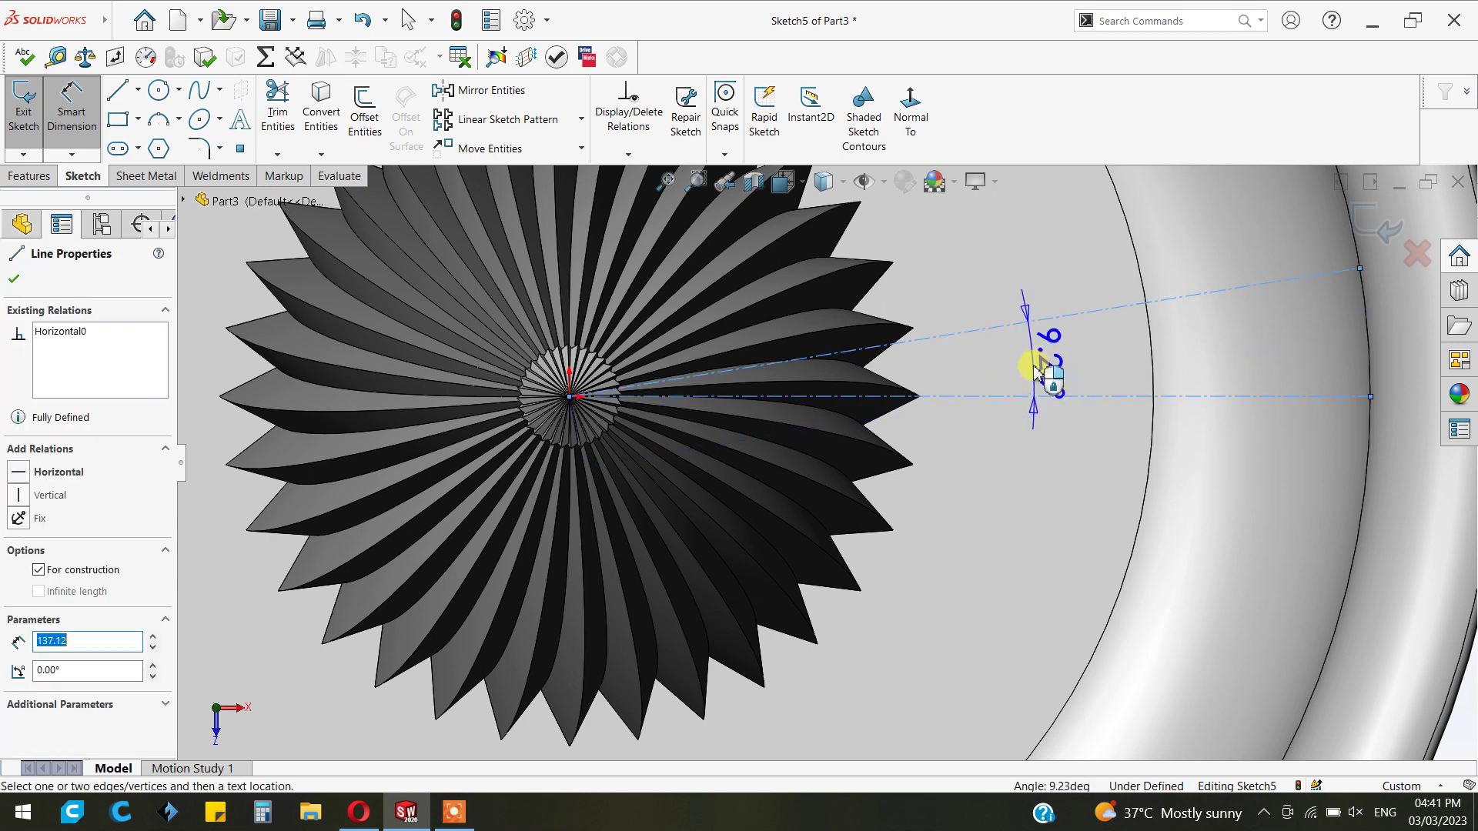
{"action": "left_click", "coordinate": [1128, 381]}
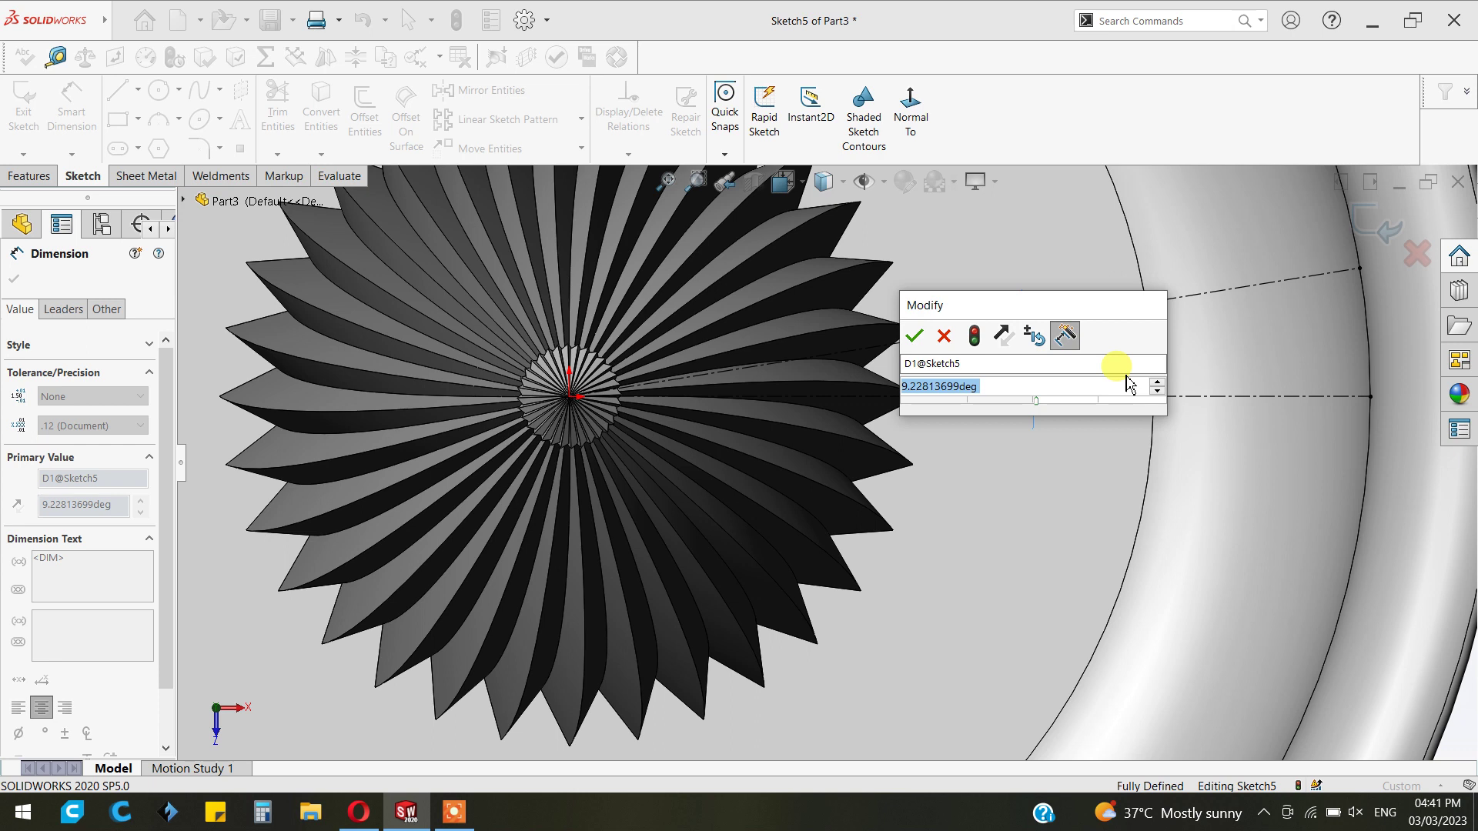
{"action": "type", "text": "15"}
{"action": "key", "text": "Return"}
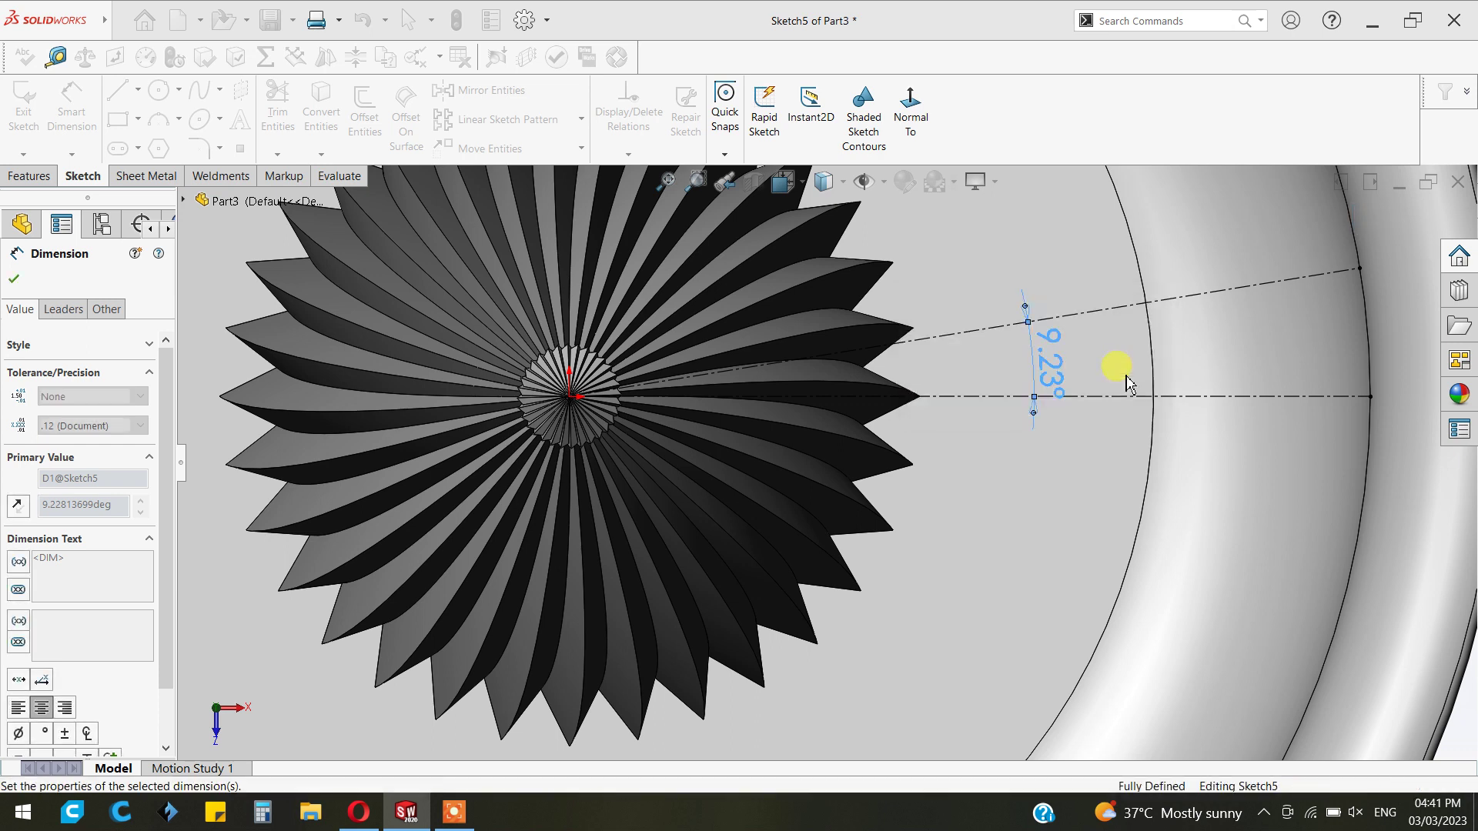
{"action": "scroll", "coordinate": [957, 316], "scroll_direction": "down", "scroll_amount": 2}
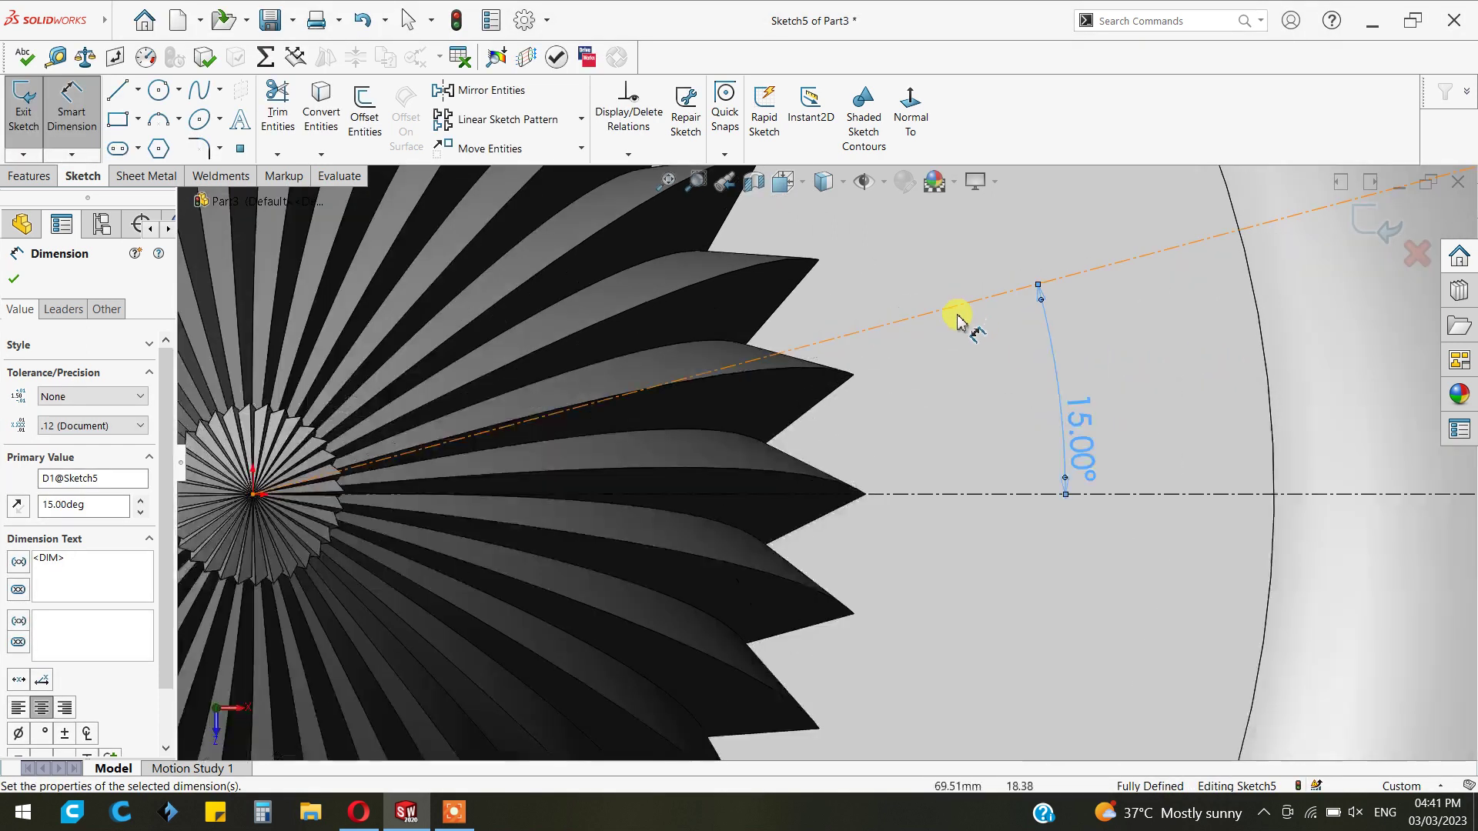
{"action": "scroll", "coordinate": [957, 316], "scroll_direction": "down", "scroll_amount": 2}
- Revise the angle value, trying 20° and then 15°
{"action": "double_click", "coordinate": [1092, 459]}
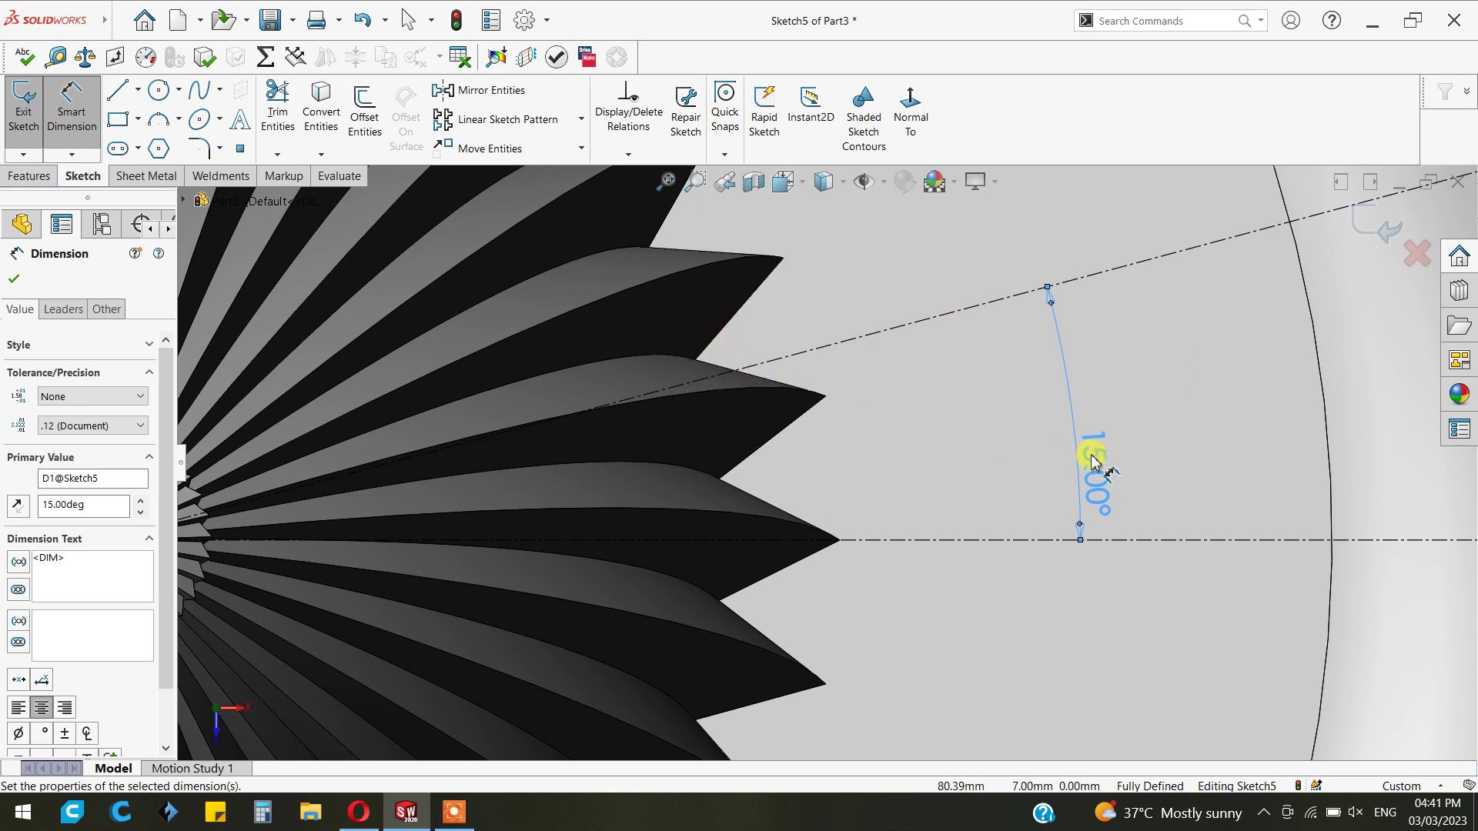
{"action": "type", "text": "20"}
{"action": "key", "text": "Return"}
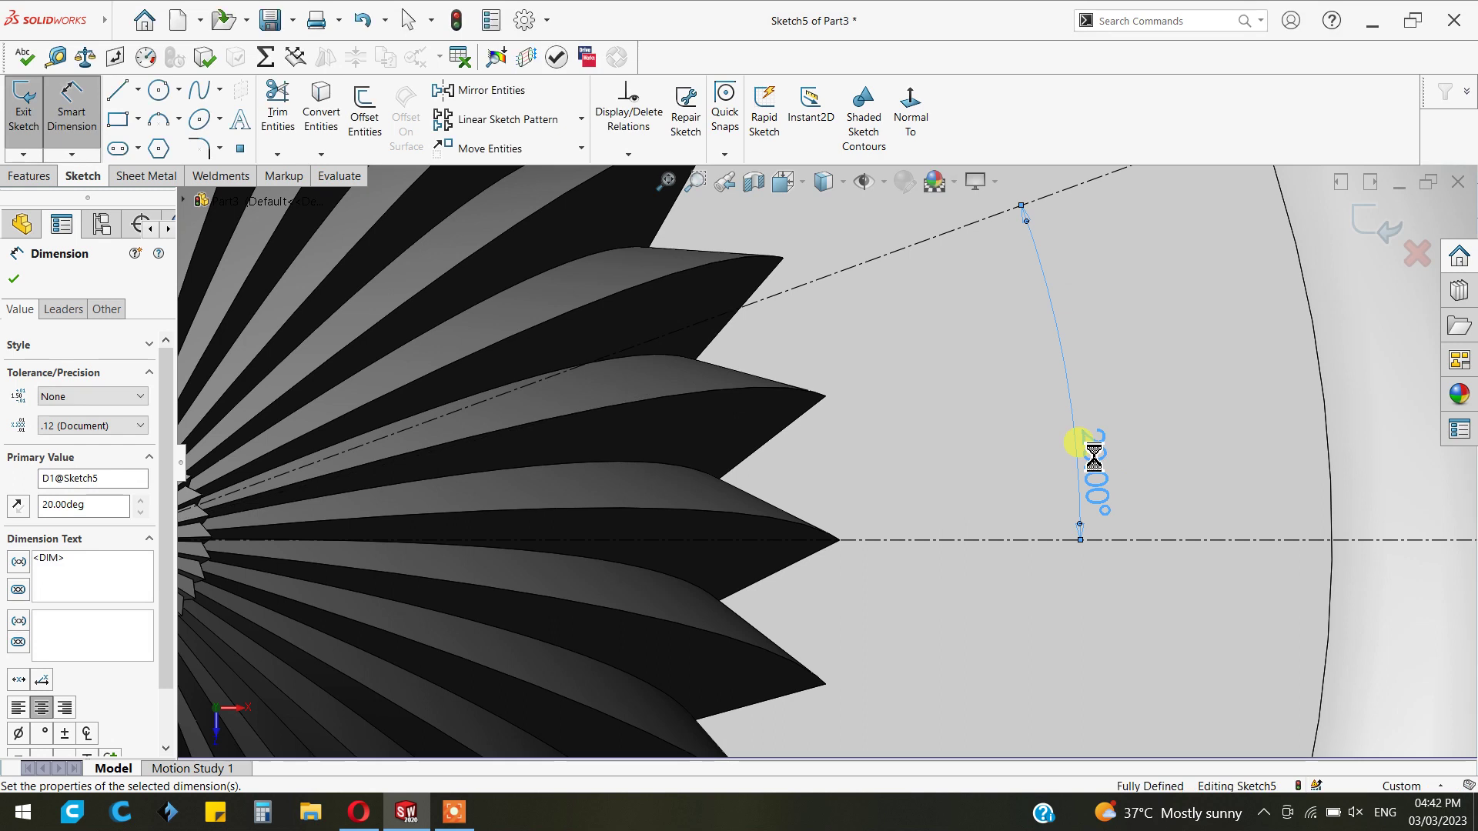
{"action": "double_click", "coordinate": [1093, 459]}
{"action": "type", "text": "15"}
{"action": "key", "text": "Return"}
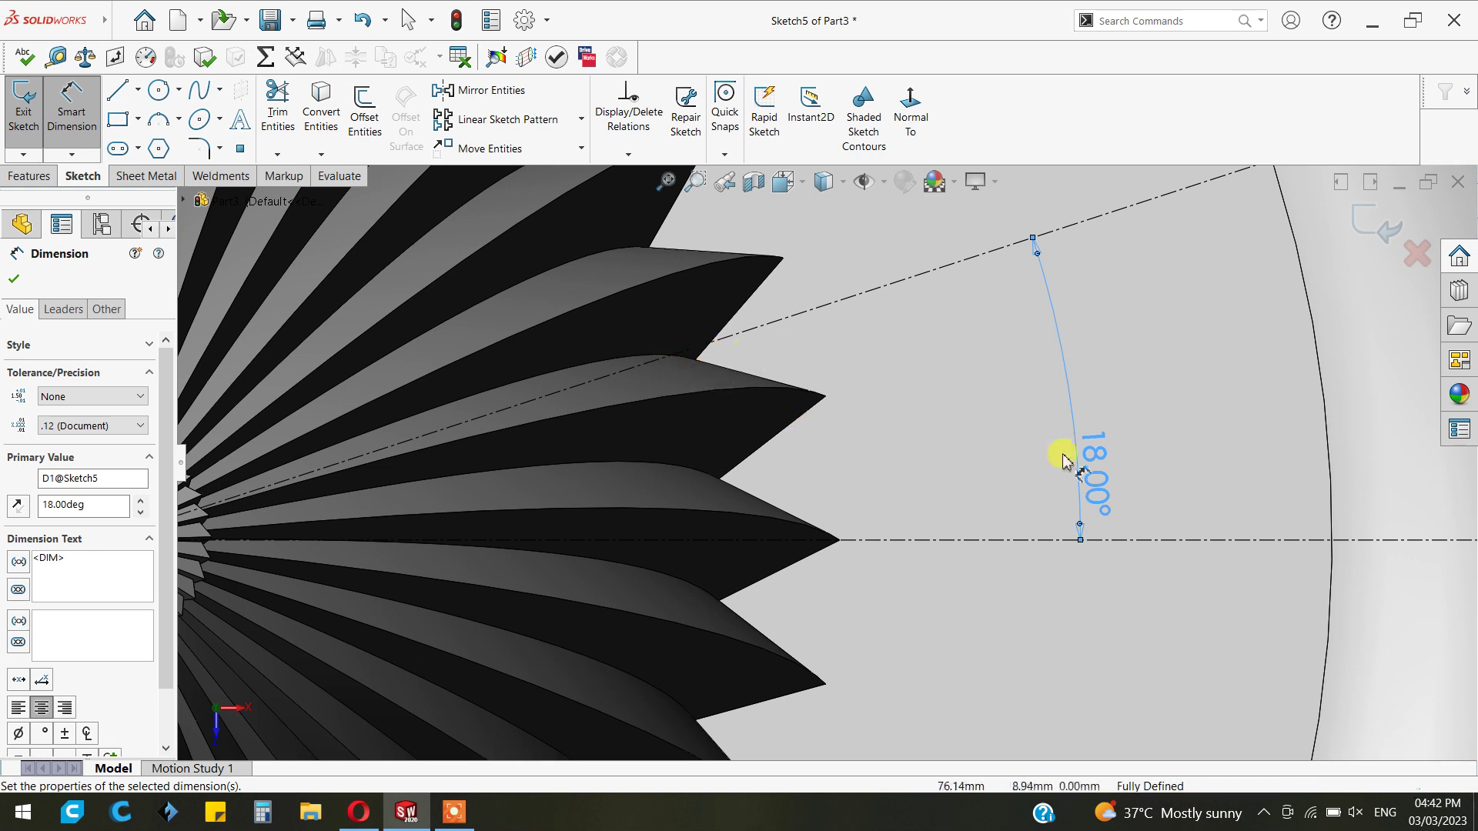
{"action": "scroll", "coordinate": [1095, 488], "scroll_direction": "up", "scroll_amount": 3}
{"action": "scroll", "coordinate": [1108, 495], "scroll_direction": "up", "scroll_amount": 2}
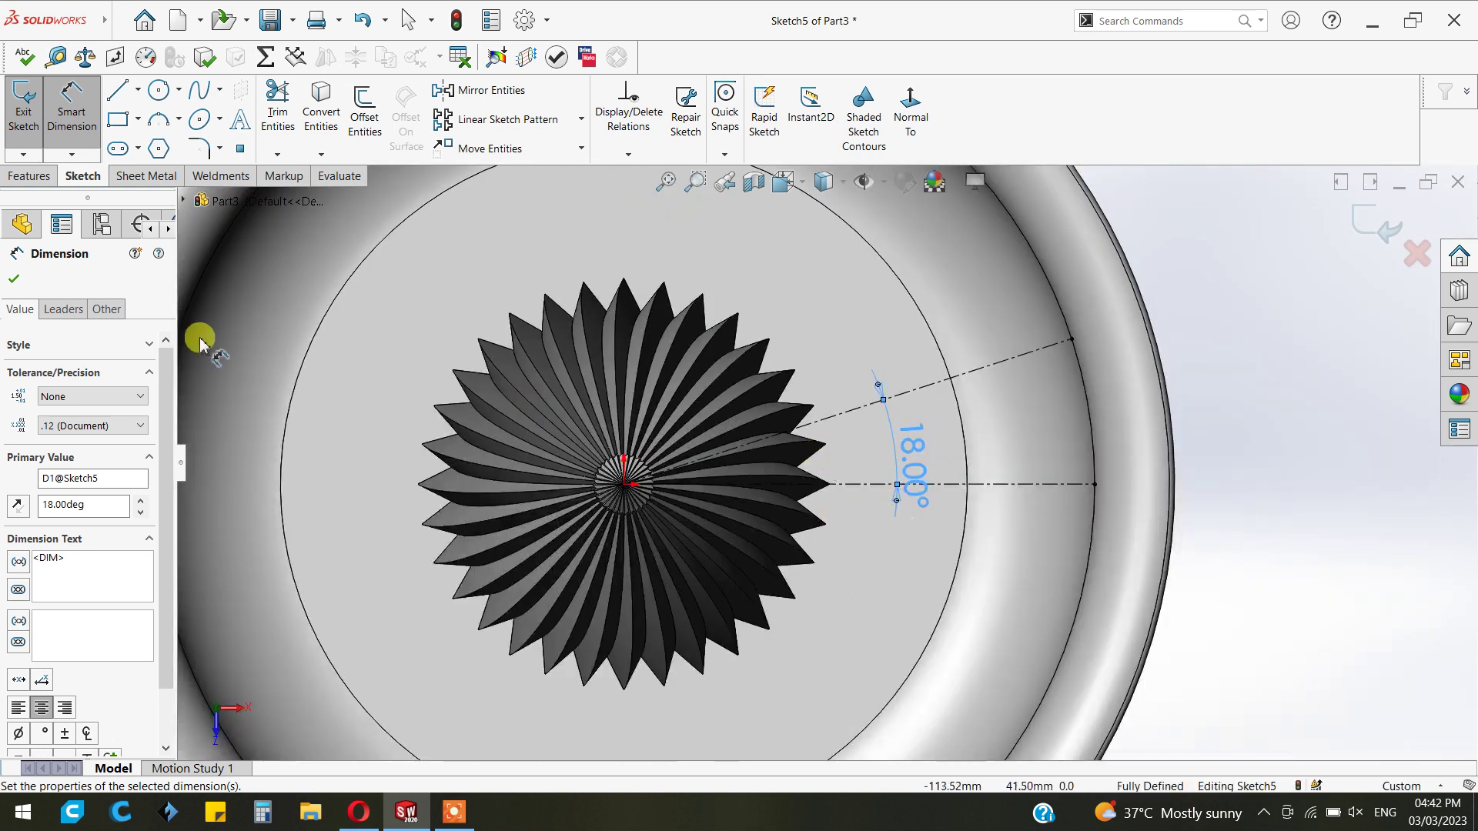
- Exit Smart Dimension and move the 18° angle label beside the blade tips
{"action": "left_click", "coordinate": [15, 278]}
{"action": "key", "text": "Escape"}
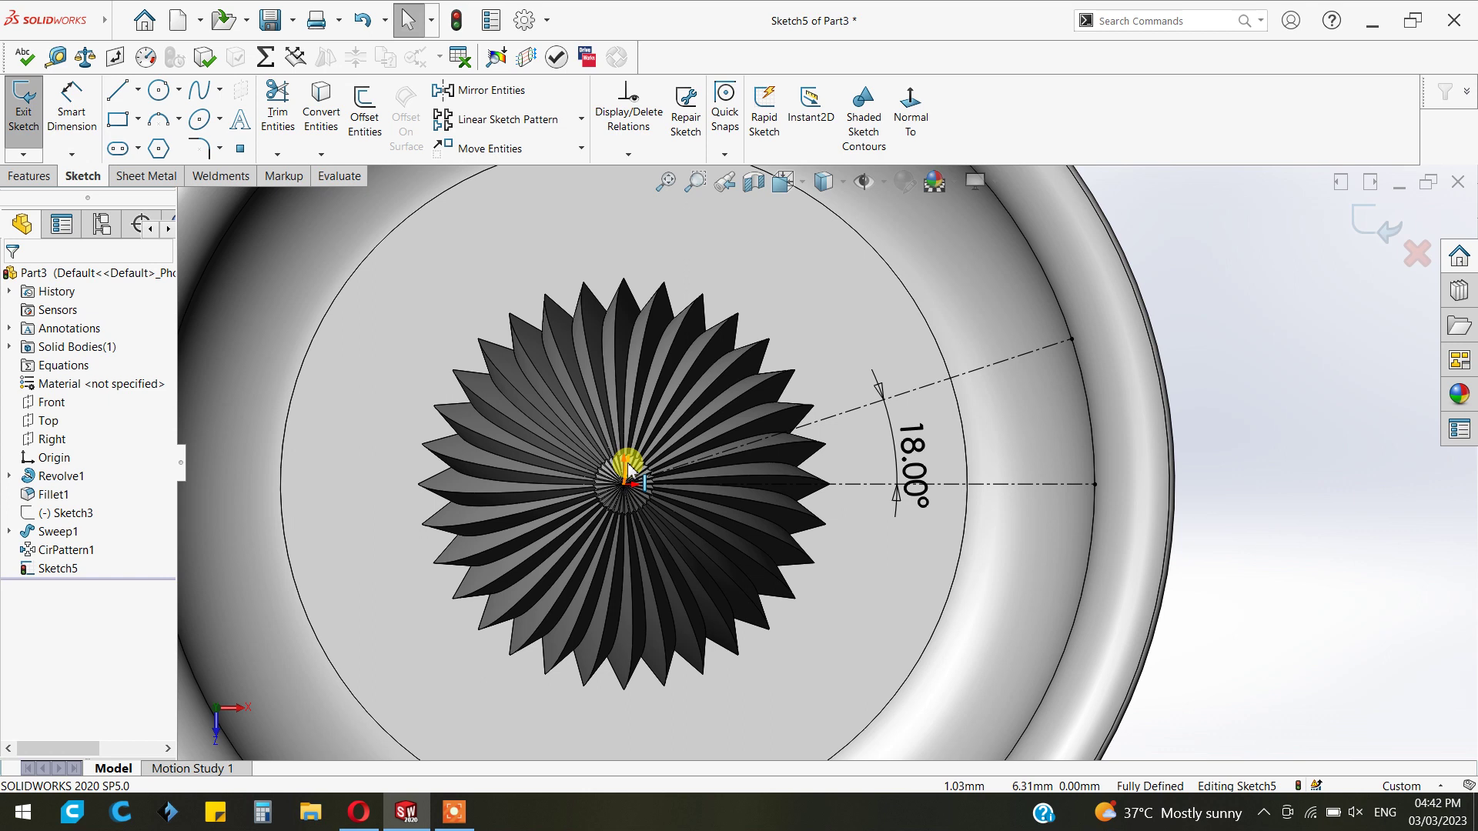
{"action": "scroll", "coordinate": [894, 461], "scroll_direction": "down", "scroll_amount": 3}
{"action": "scroll", "coordinate": [872, 566], "scroll_direction": "down", "scroll_amount": 2}
{"action": "left_click_drag", "start_coordinate": [872, 566], "coordinate": [593, 593]}
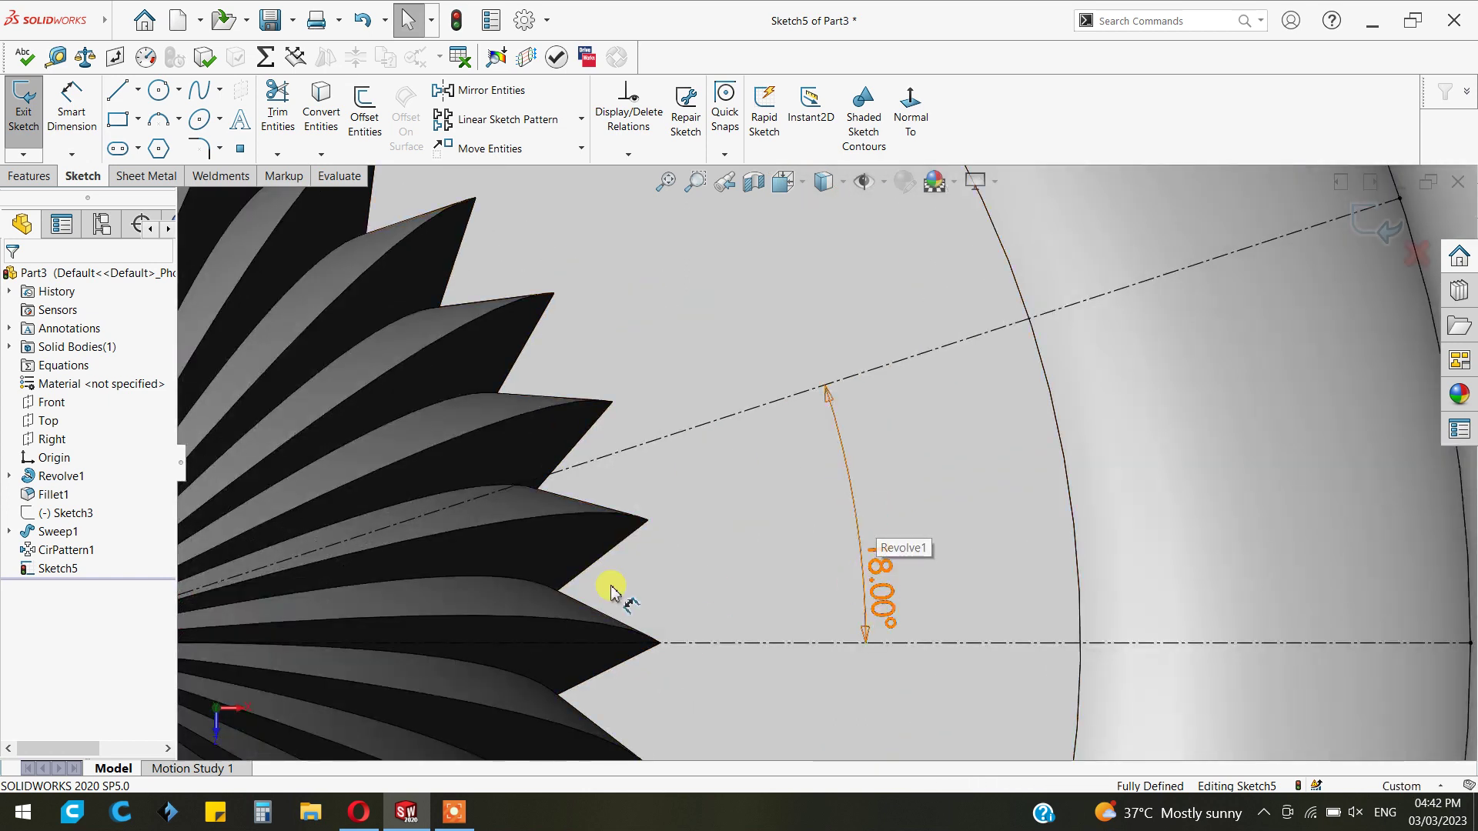
- Draw a straight slot on the angled centerline between the cone and the outer ring
{"action": "left_click", "coordinate": [589, 593]}
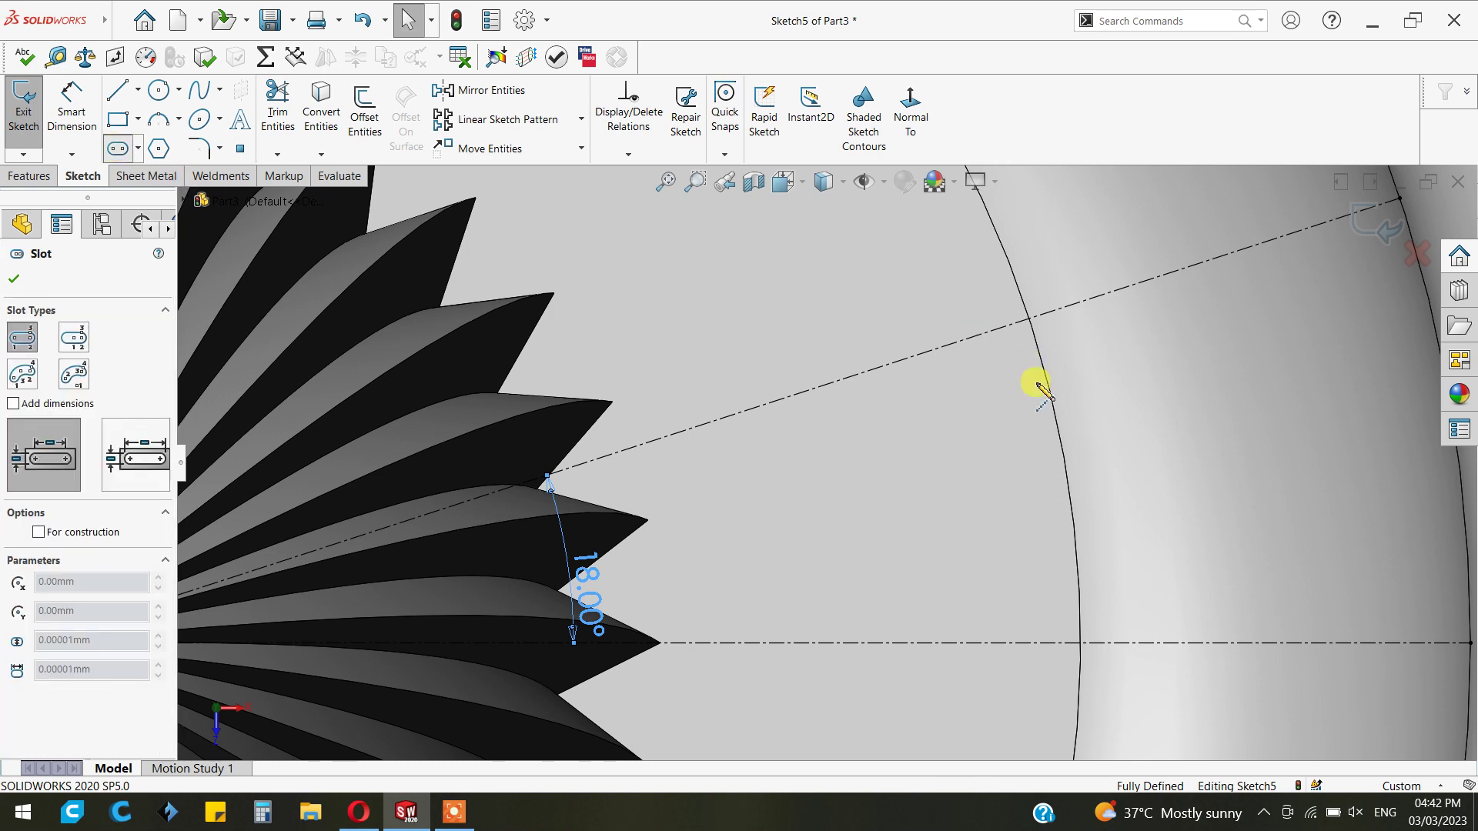
{"action": "scroll", "coordinate": [1031, 408], "scroll_direction": "down", "scroll_amount": 2}
{"action": "left_click", "coordinate": [630, 398]}
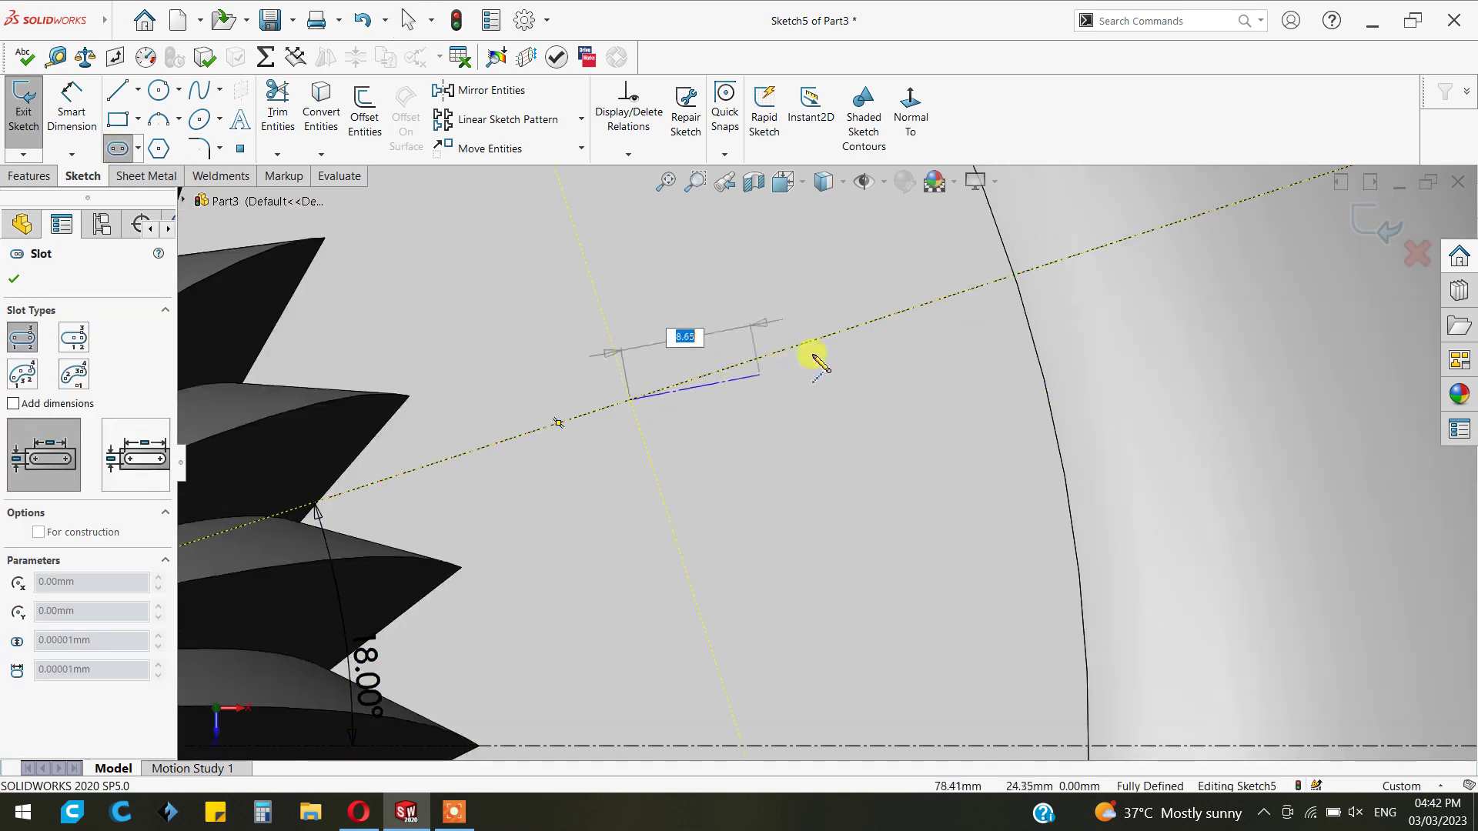
{"action": "left_click", "coordinate": [910, 310]}
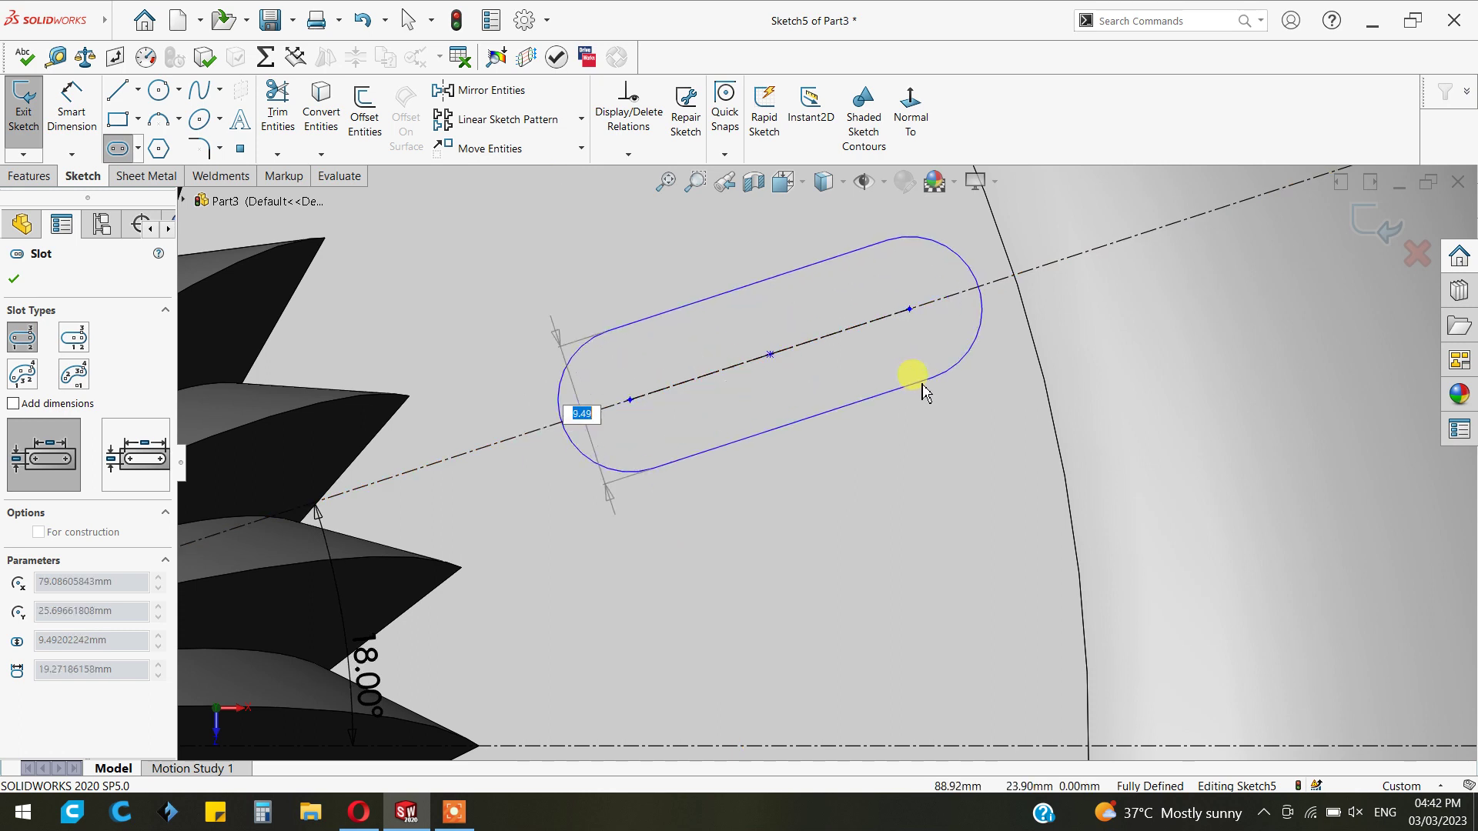
{"action": "left_click", "coordinate": [923, 391]}
{"action": "scroll", "coordinate": [924, 389], "scroll_direction": "up", "scroll_amount": 3}
{"action": "scroll", "coordinate": [926, 389], "scroll_direction": "up", "scroll_amount": 3}
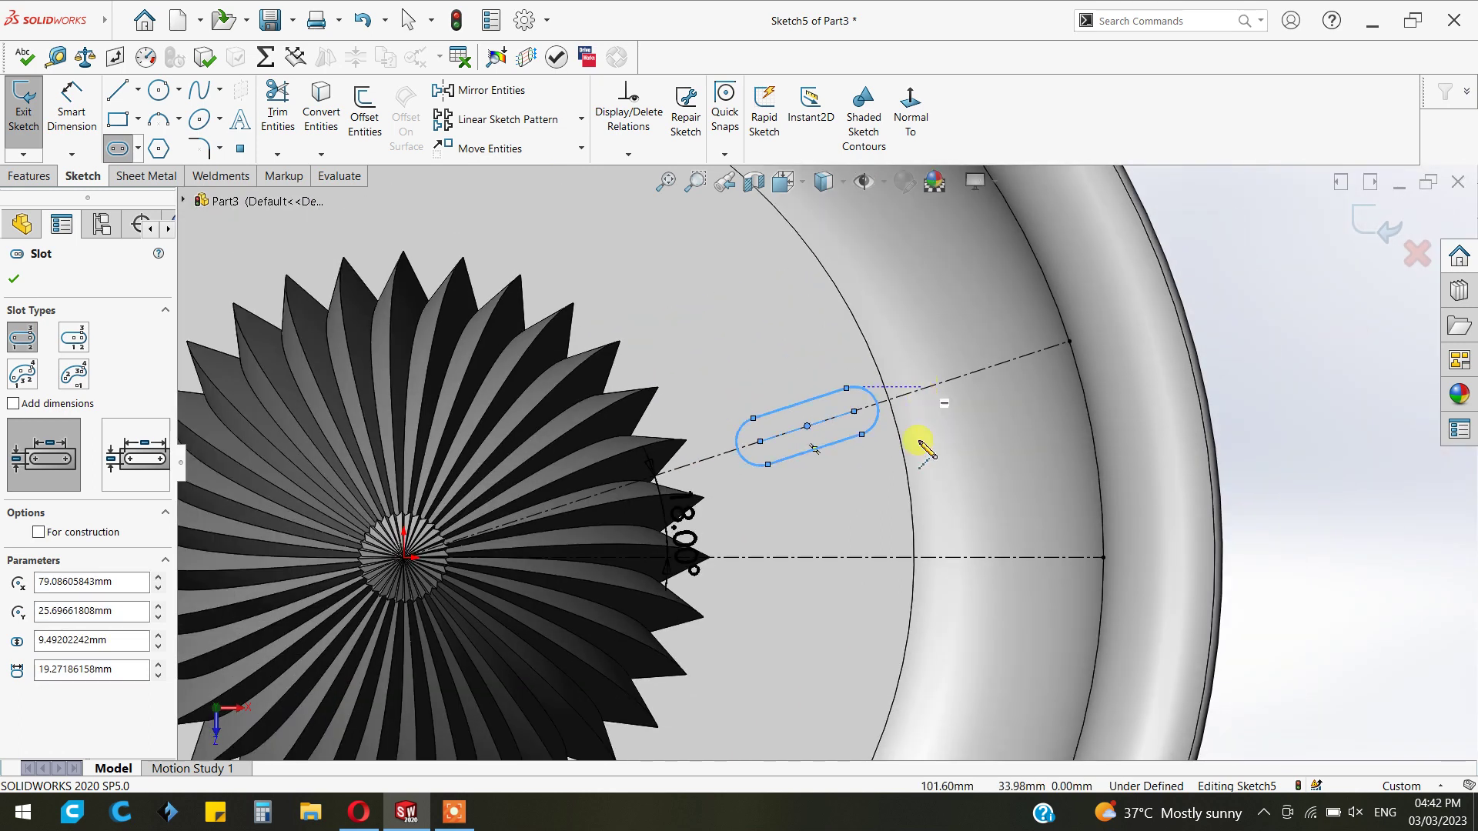
{"action": "scroll", "coordinate": [929, 486], "scroll_direction": "up", "scroll_amount": 2}
{"action": "mouse_move", "coordinate": [898, 544]}
{"action": "middle_mouse_down"}
{"action": "mouse_move", "coordinate": [874, 478]}
{"action": "mouse_move", "coordinate": [861, 318]}
{"action": "mouse_move", "coordinate": [875, 188]}
{"action": "mouse_move", "coordinate": [898, 238]}
{"action": "mouse_move", "coordinate": [890, 527]}
{"action": "middle_mouse_up"}
{"action": "scroll", "coordinate": [759, 462], "scroll_direction": "down", "scroll_amount": 3}
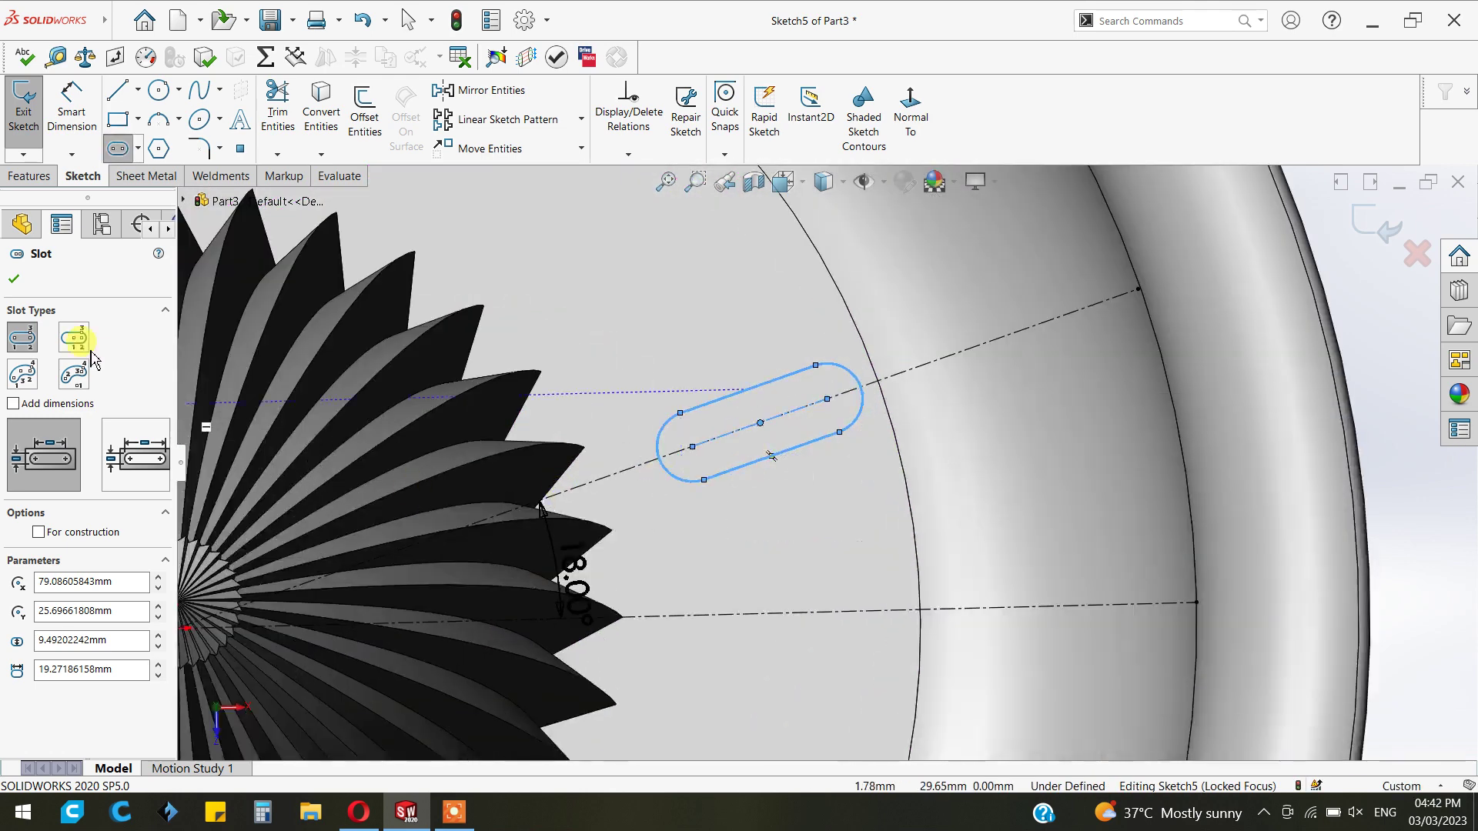
- Start a distance dimension from the slot's end point to the dish centre
{"action": "left_click", "coordinate": [19, 285]}
{"action": "left_click", "coordinate": [71, 108]}
{"action": "scroll", "coordinate": [801, 465], "scroll_direction": "up", "scroll_amount": 3}
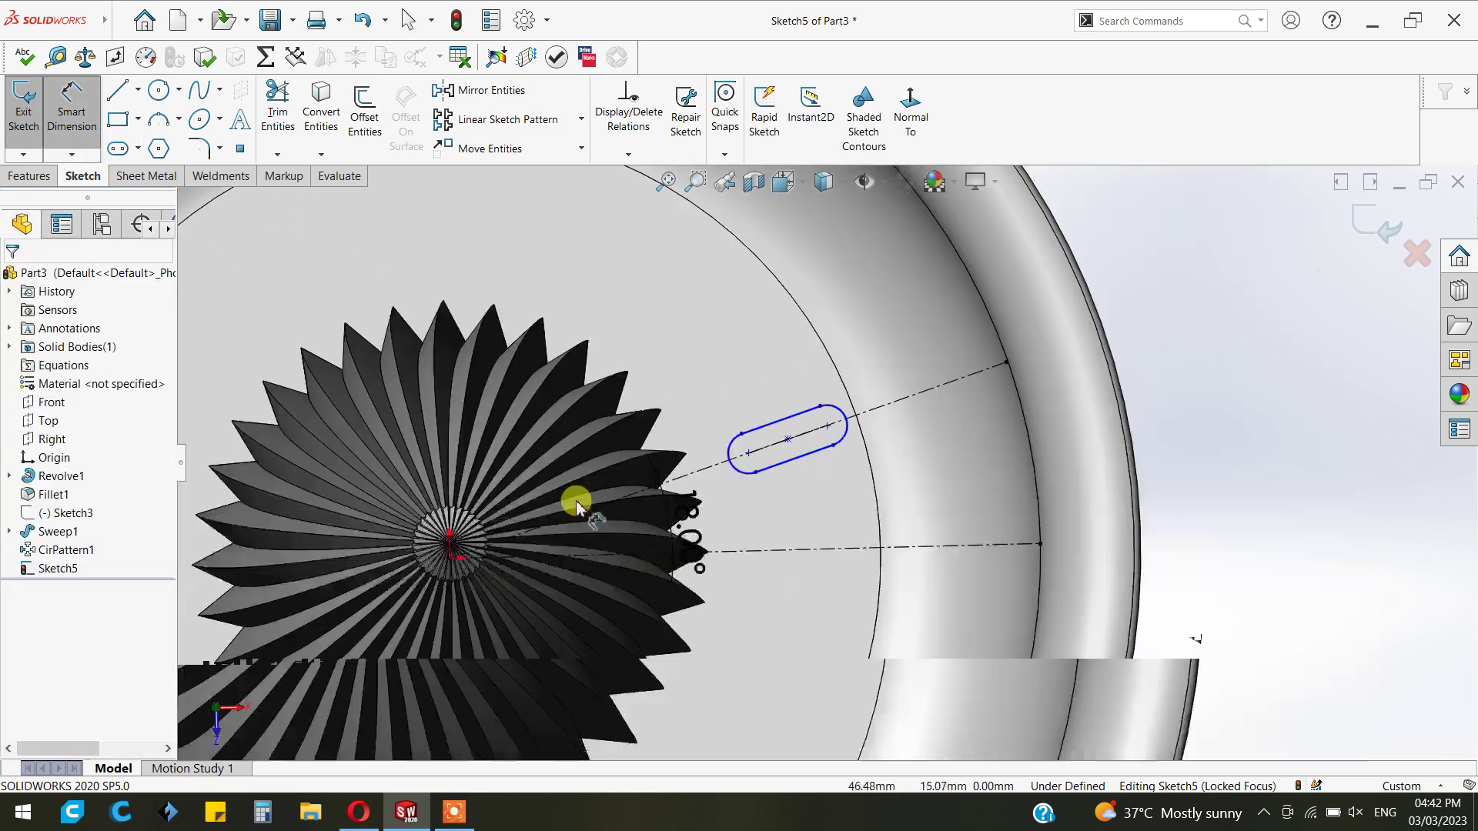
{"action": "left_click", "coordinate": [749, 454]}
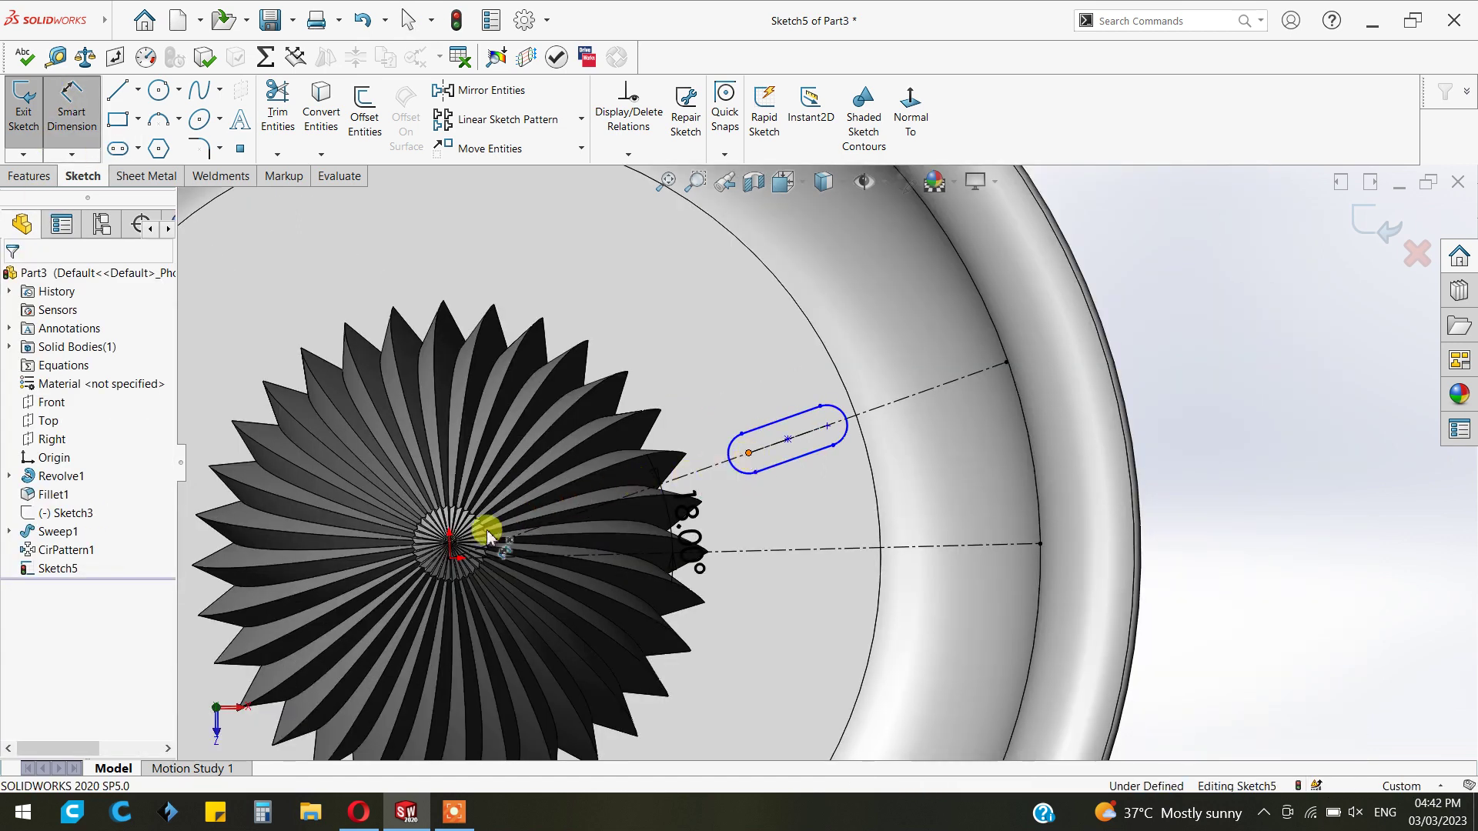
{"action": "left_click", "coordinate": [451, 543]}
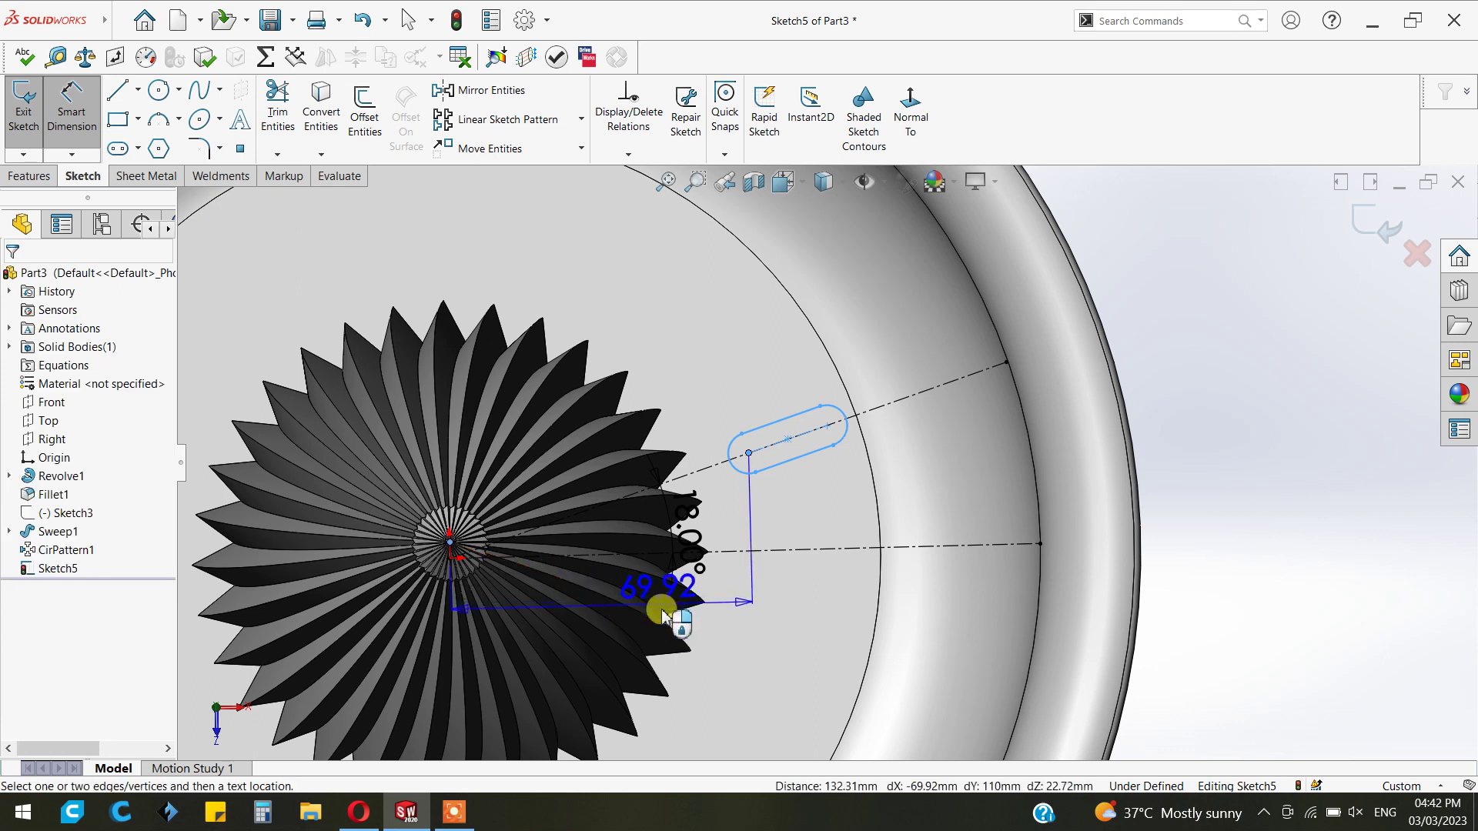
- Dimension the slot 70 mm from the centre and 20 mm long
{"action": "left_click", "coordinate": [629, 484]}
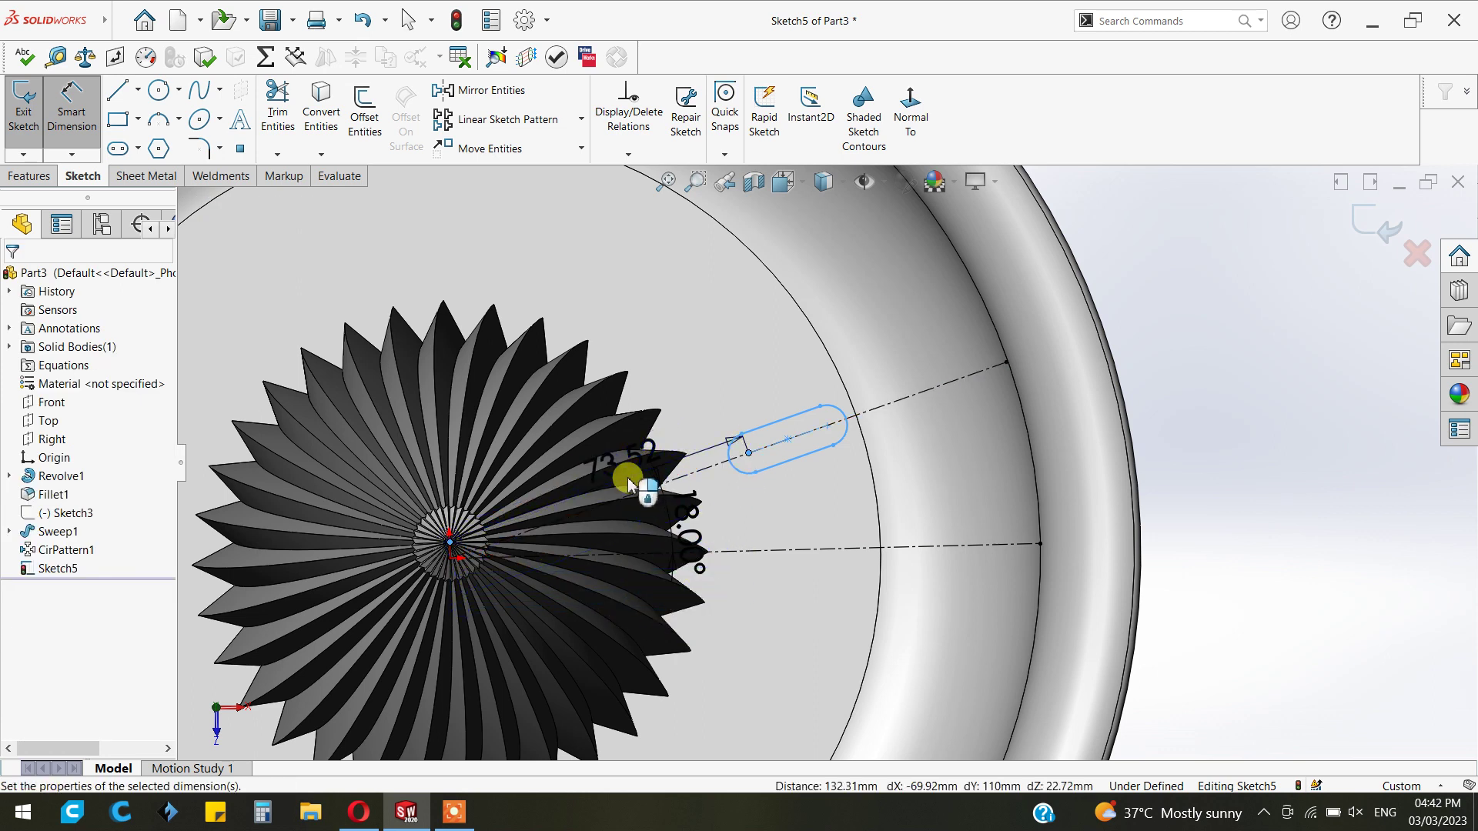
{"action": "type", "text": "70"}
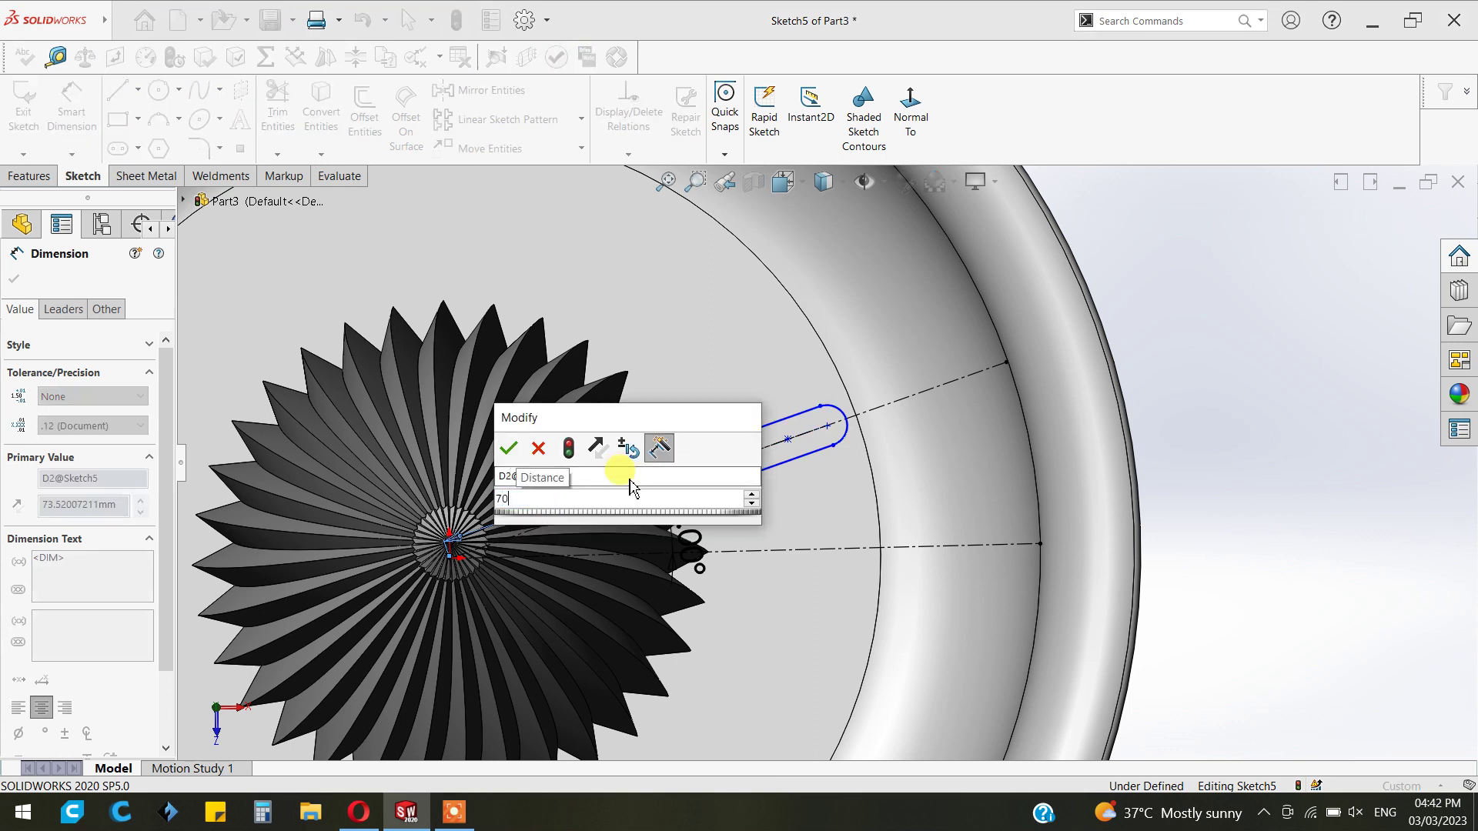
{"action": "key", "text": "Return"}
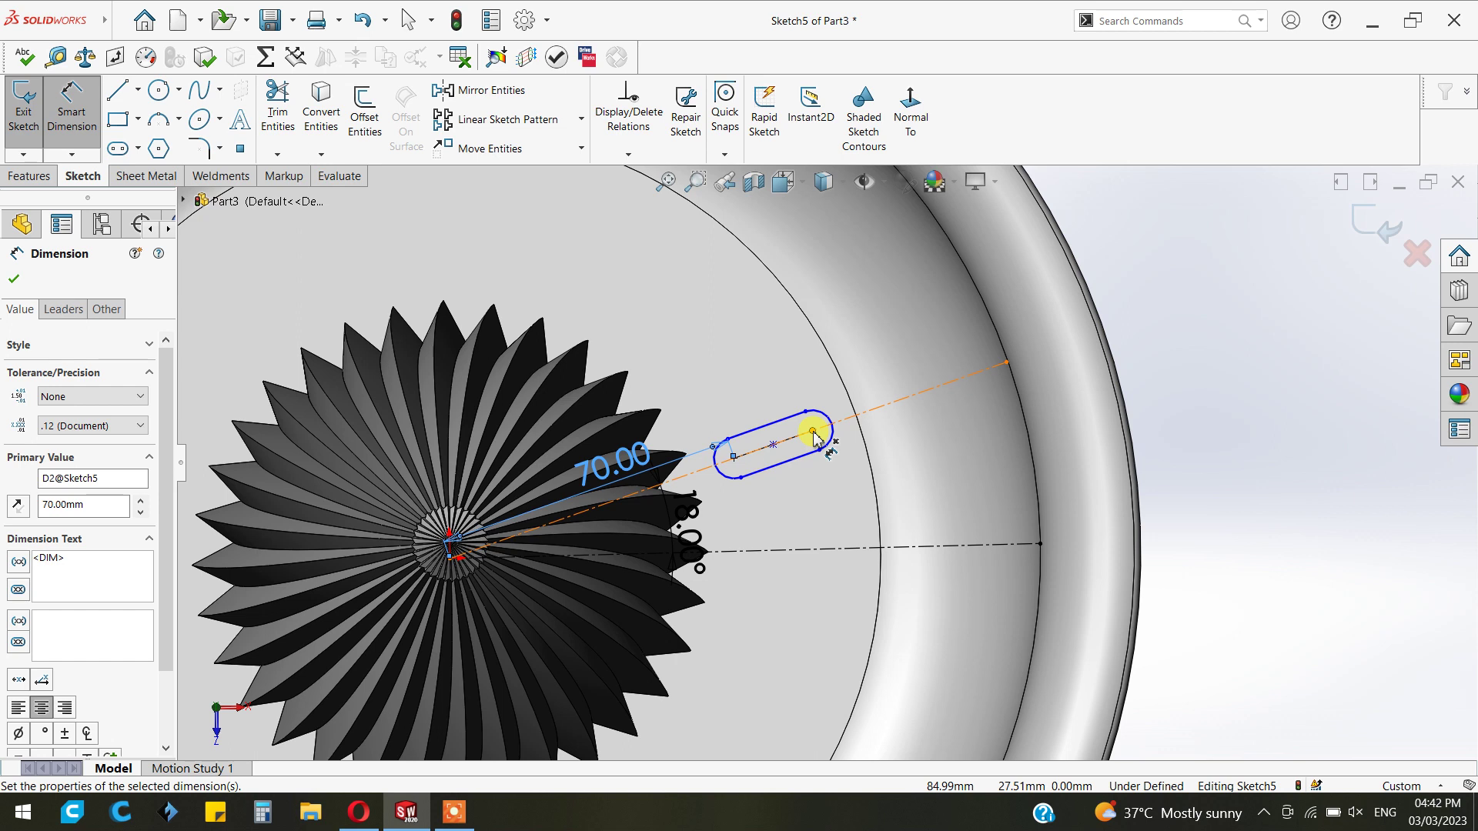
{"action": "left_click", "coordinate": [739, 460]}
{"action": "left_click", "coordinate": [739, 461]}
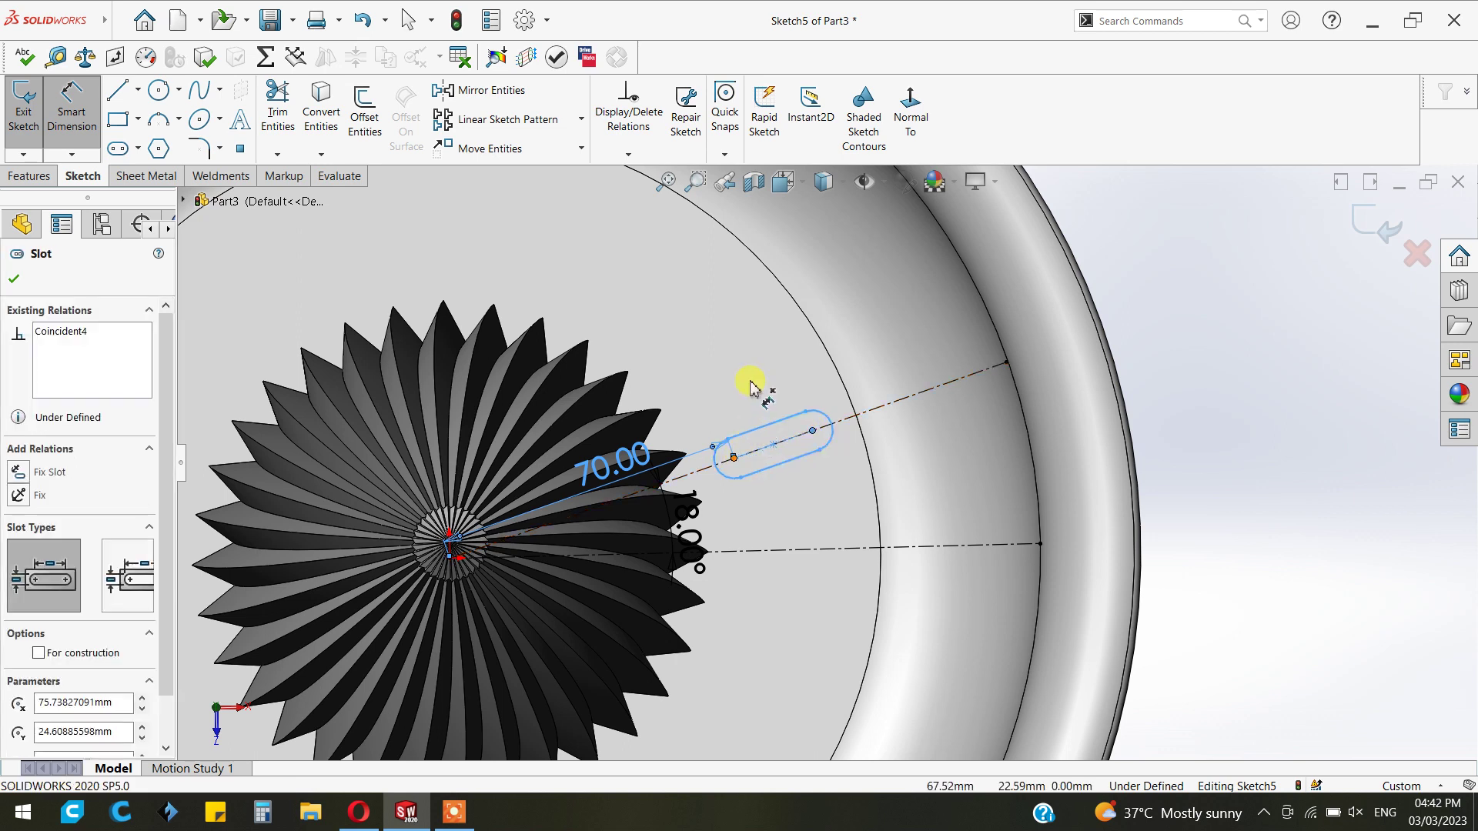
{"action": "left_click", "coordinate": [731, 412]}
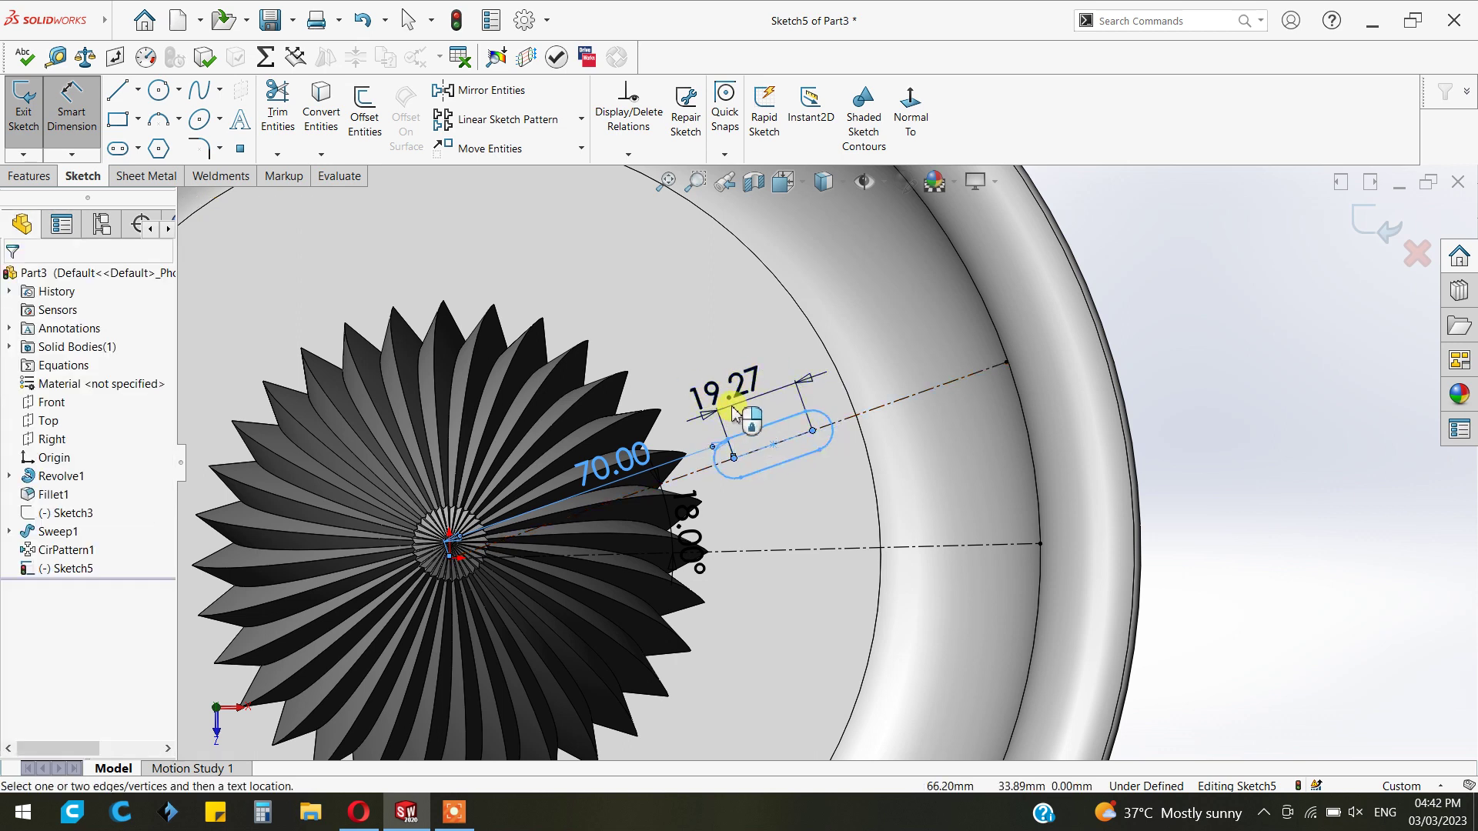
{"action": "type", "text": "20"}
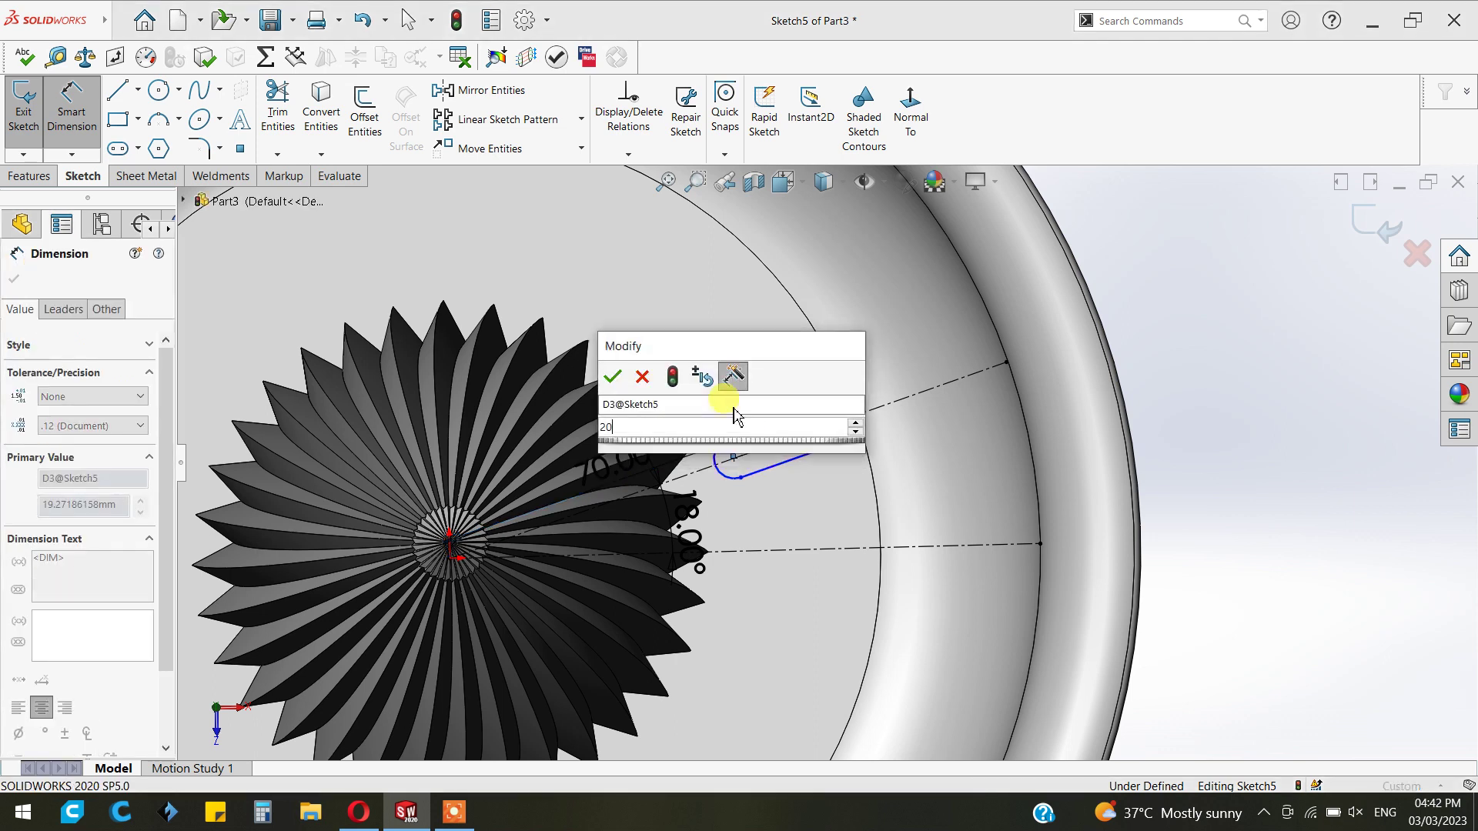
{"action": "key", "text": "Return"}
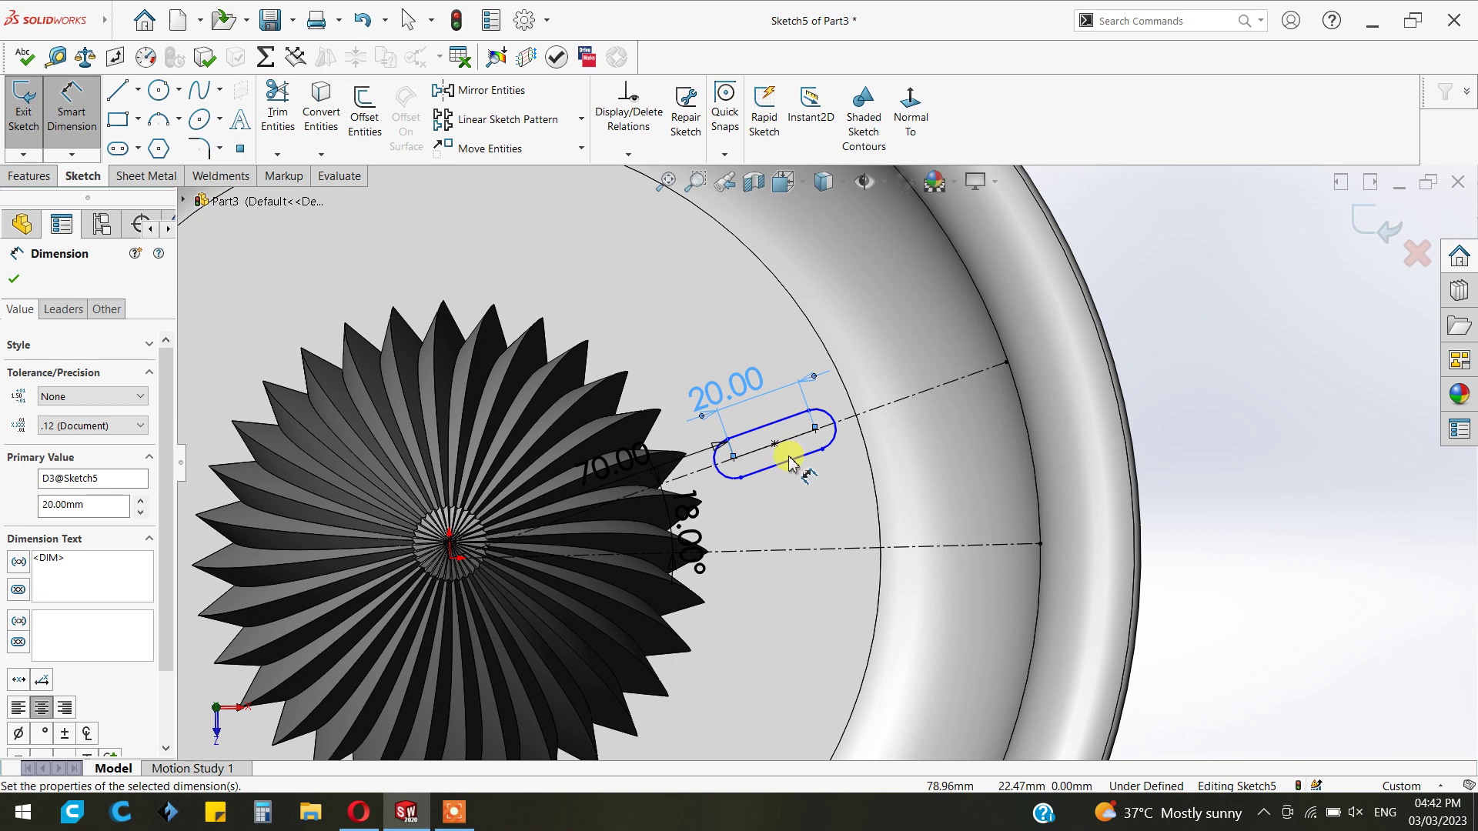
- Dimension the slot width as 8 mm
{"action": "left_click", "coordinate": [786, 430]}
{"action": "left_click_drag", "start_coordinate": [814, 428], "coordinate": [889, 395]}
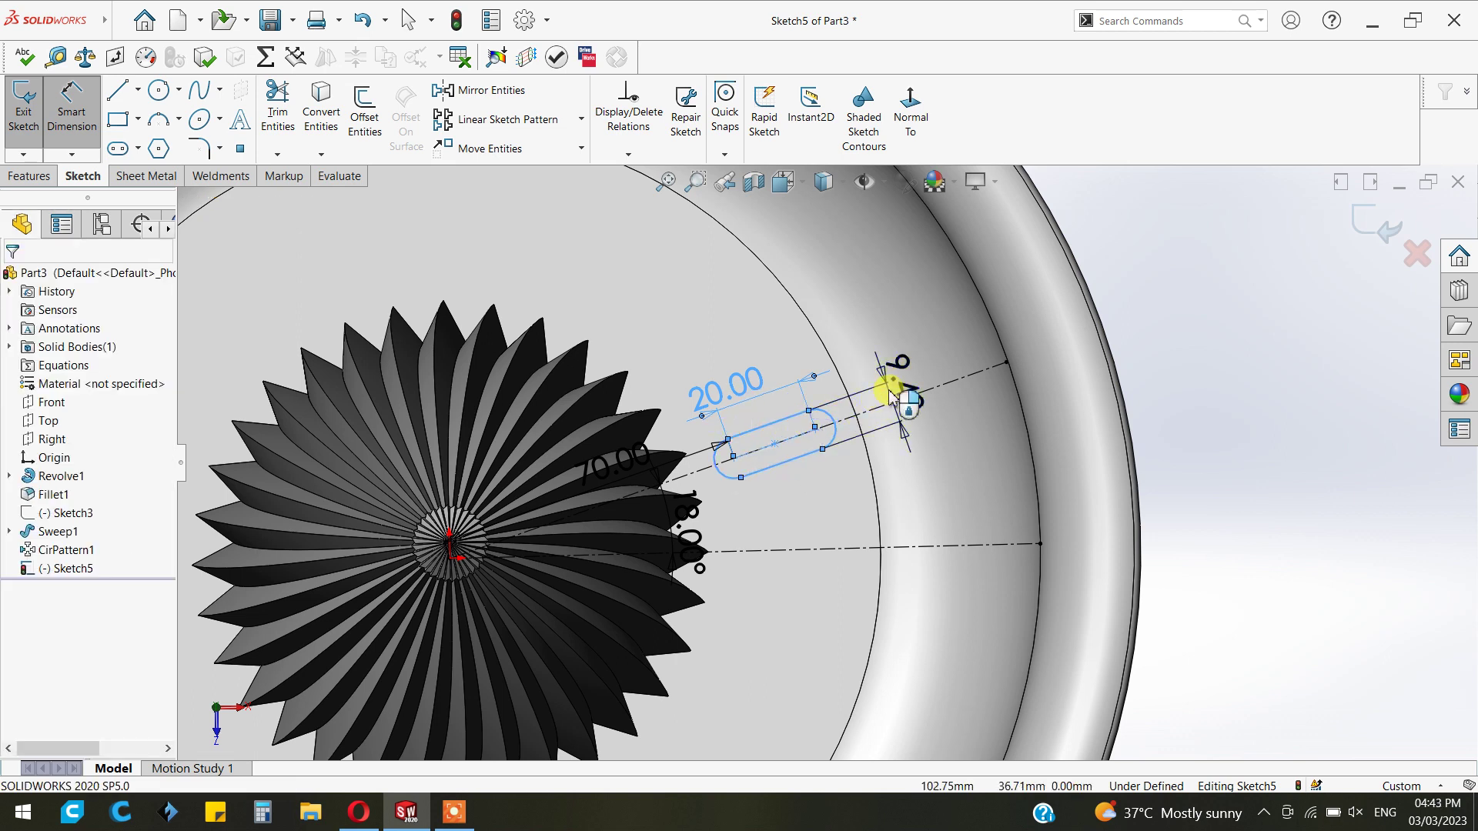
{"action": "left_click", "coordinate": [890, 395]}
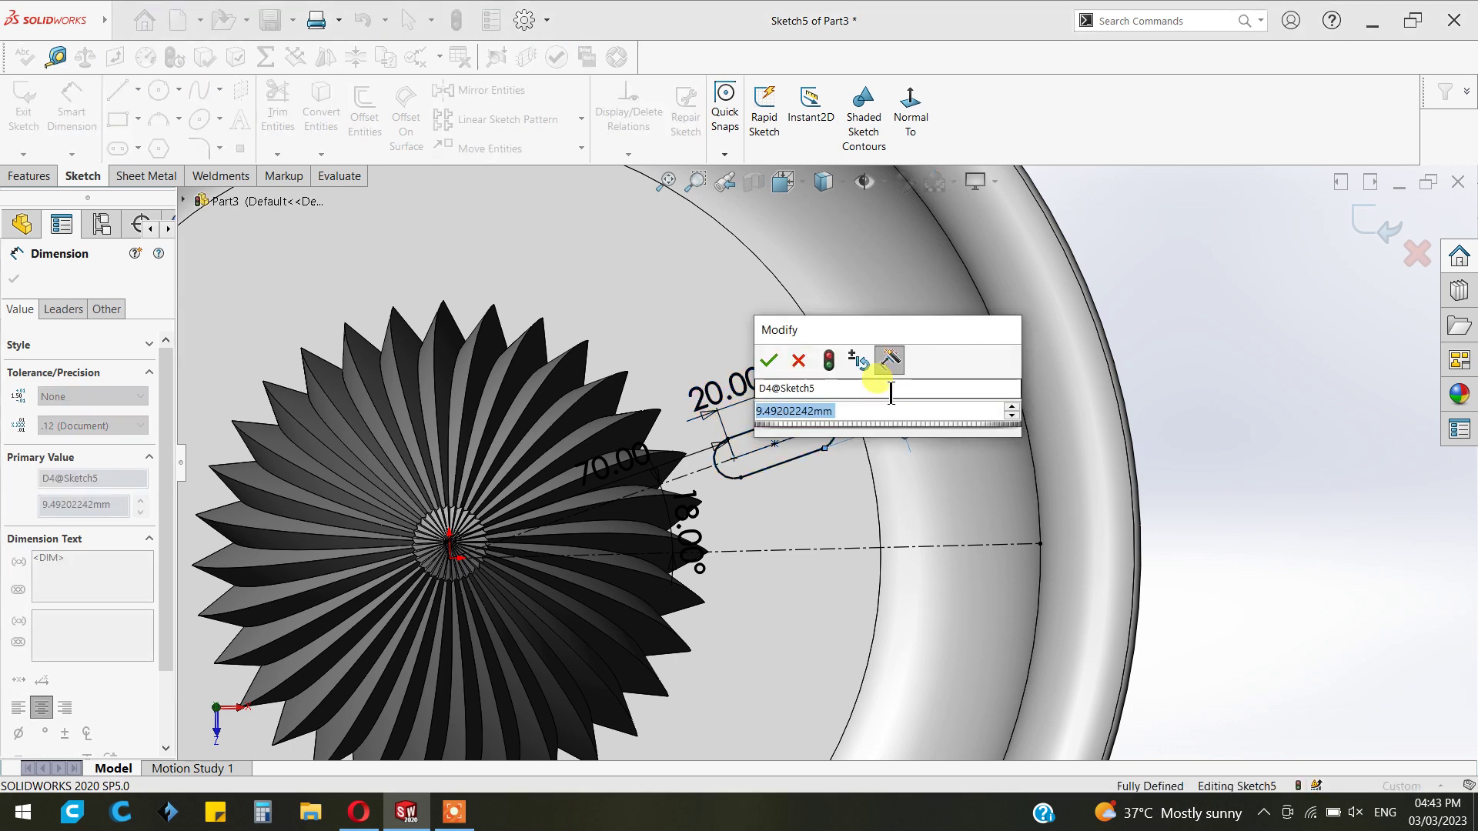
{"action": "type", "text": "8"}
{"action": "key", "text": "Return"}
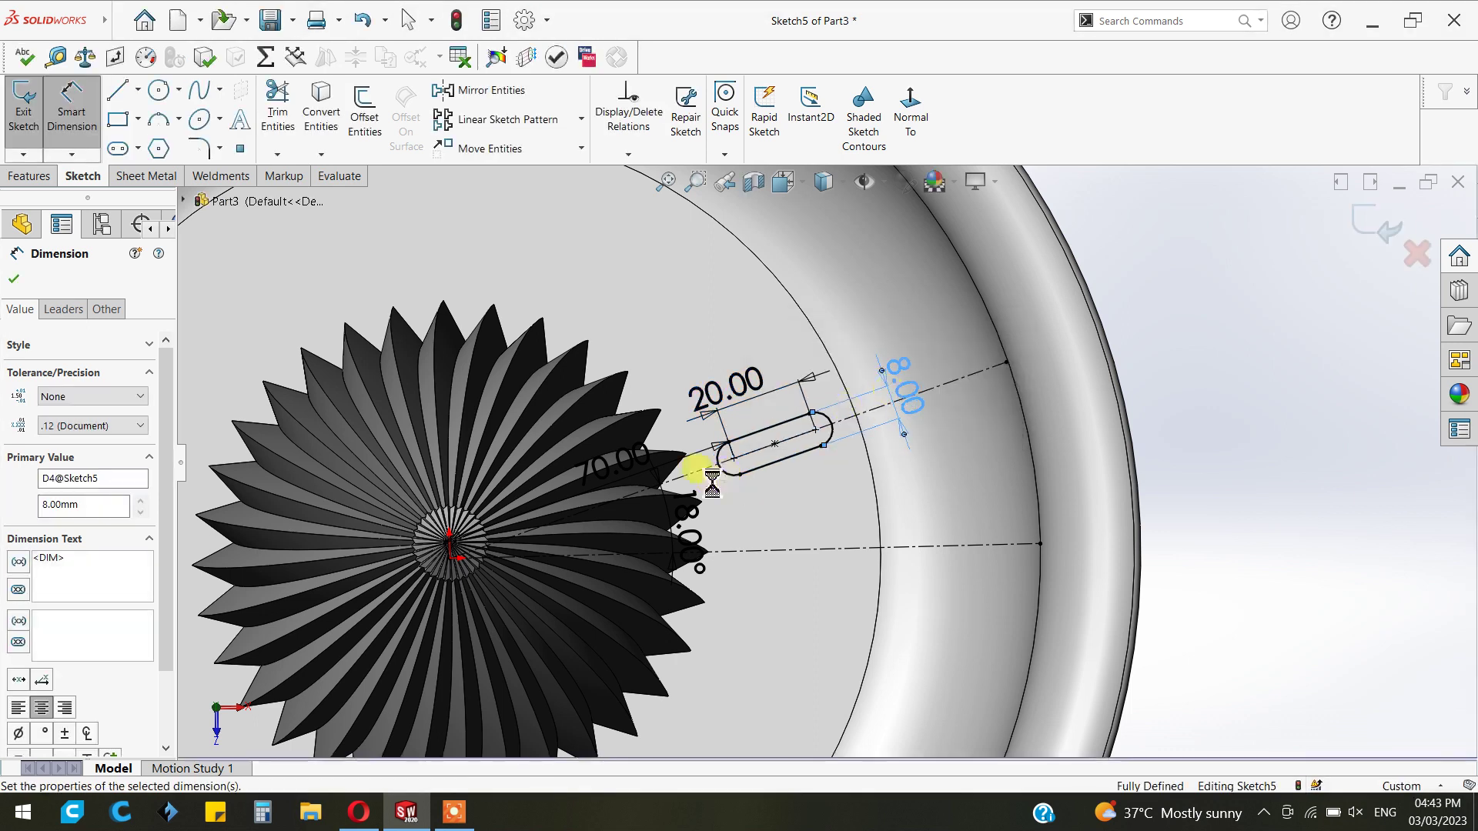
- Change the centre distance to 65 mm and the slot length to 25 mm
{"action": "left_click", "coordinate": [626, 476]}
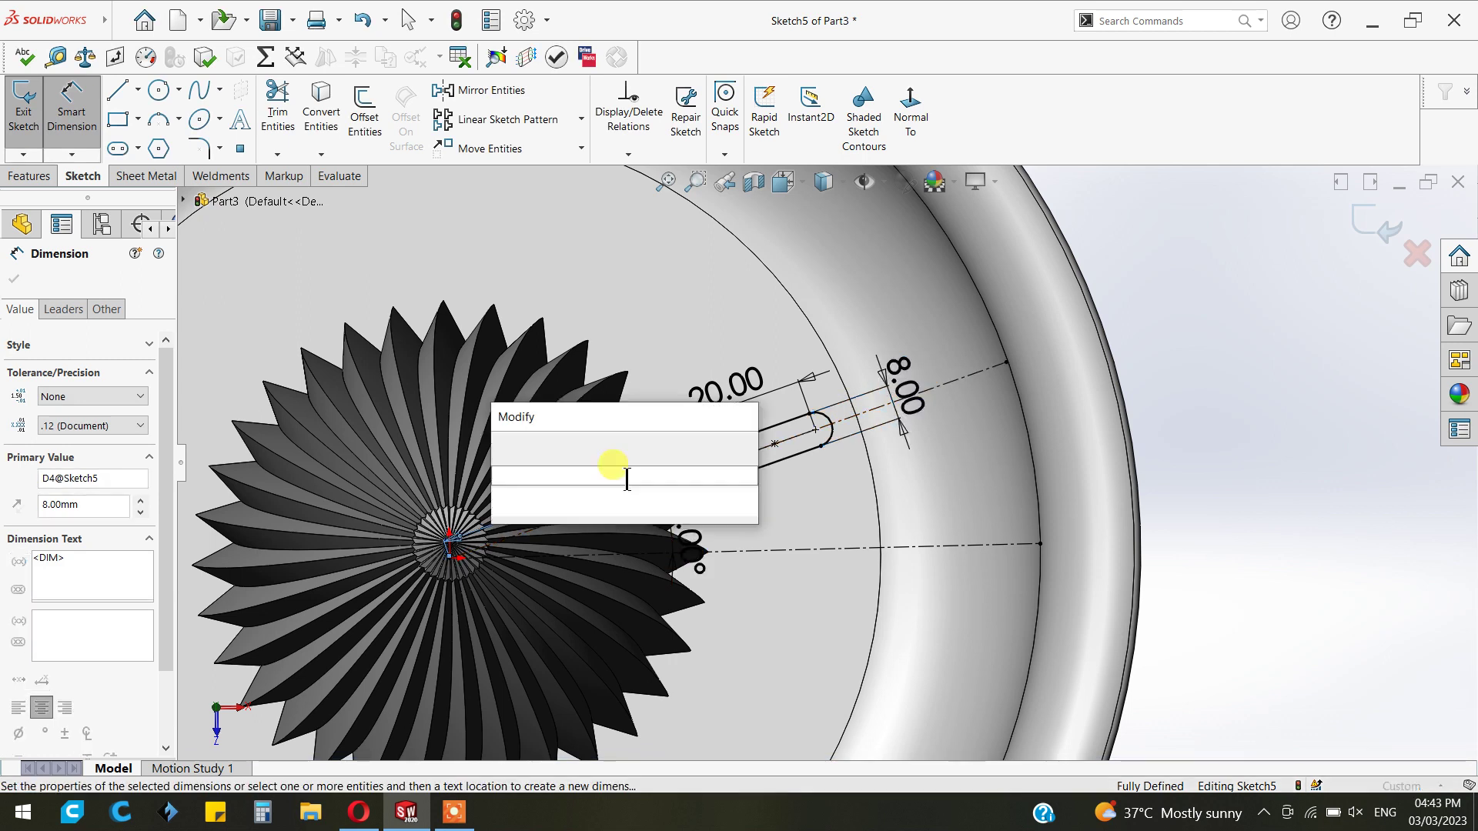
{"action": "type", "text": "65"}
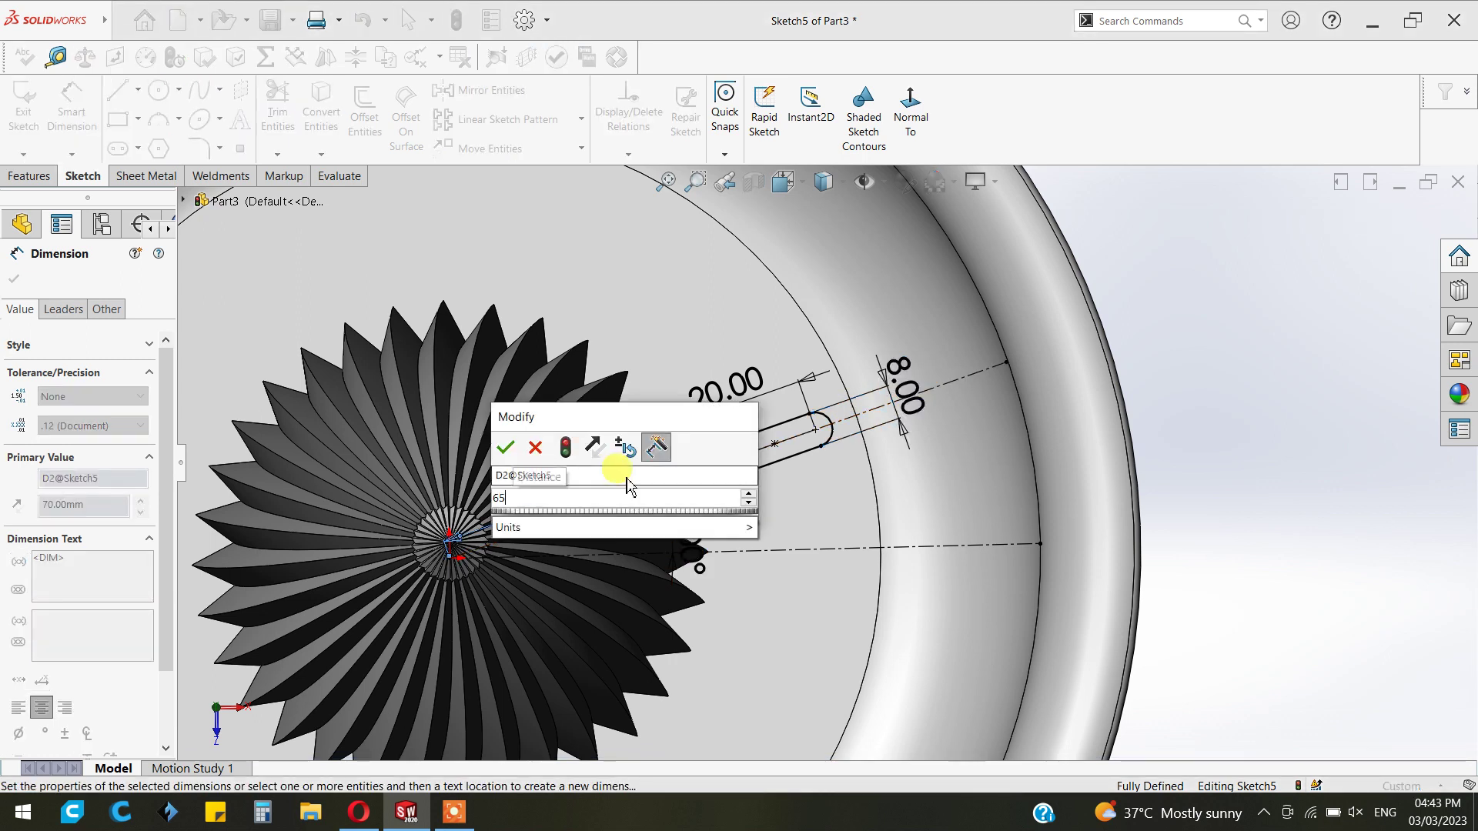
{"action": "key", "text": "Return"}
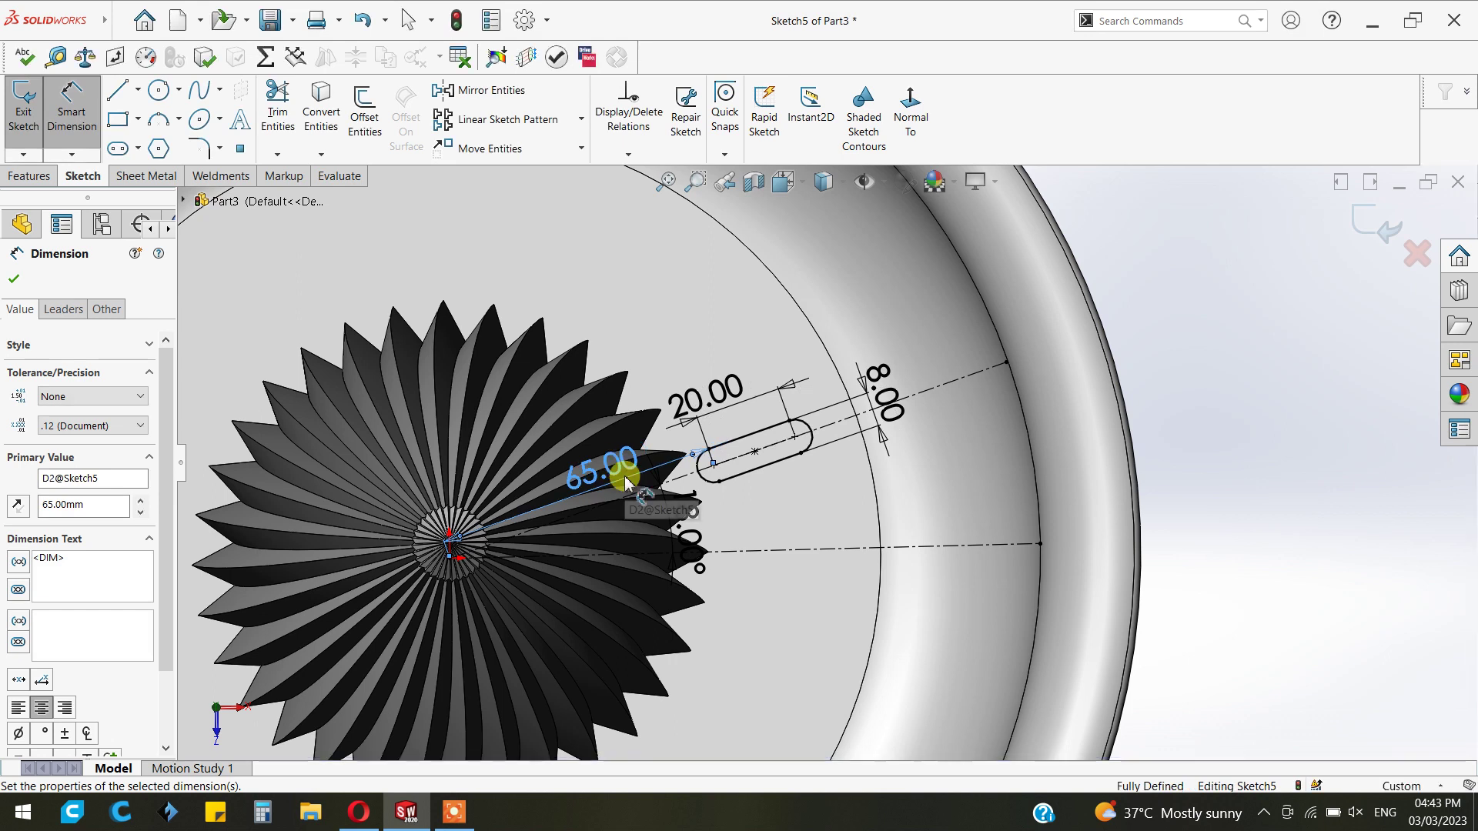
{"action": "double_click", "coordinate": [731, 401]}
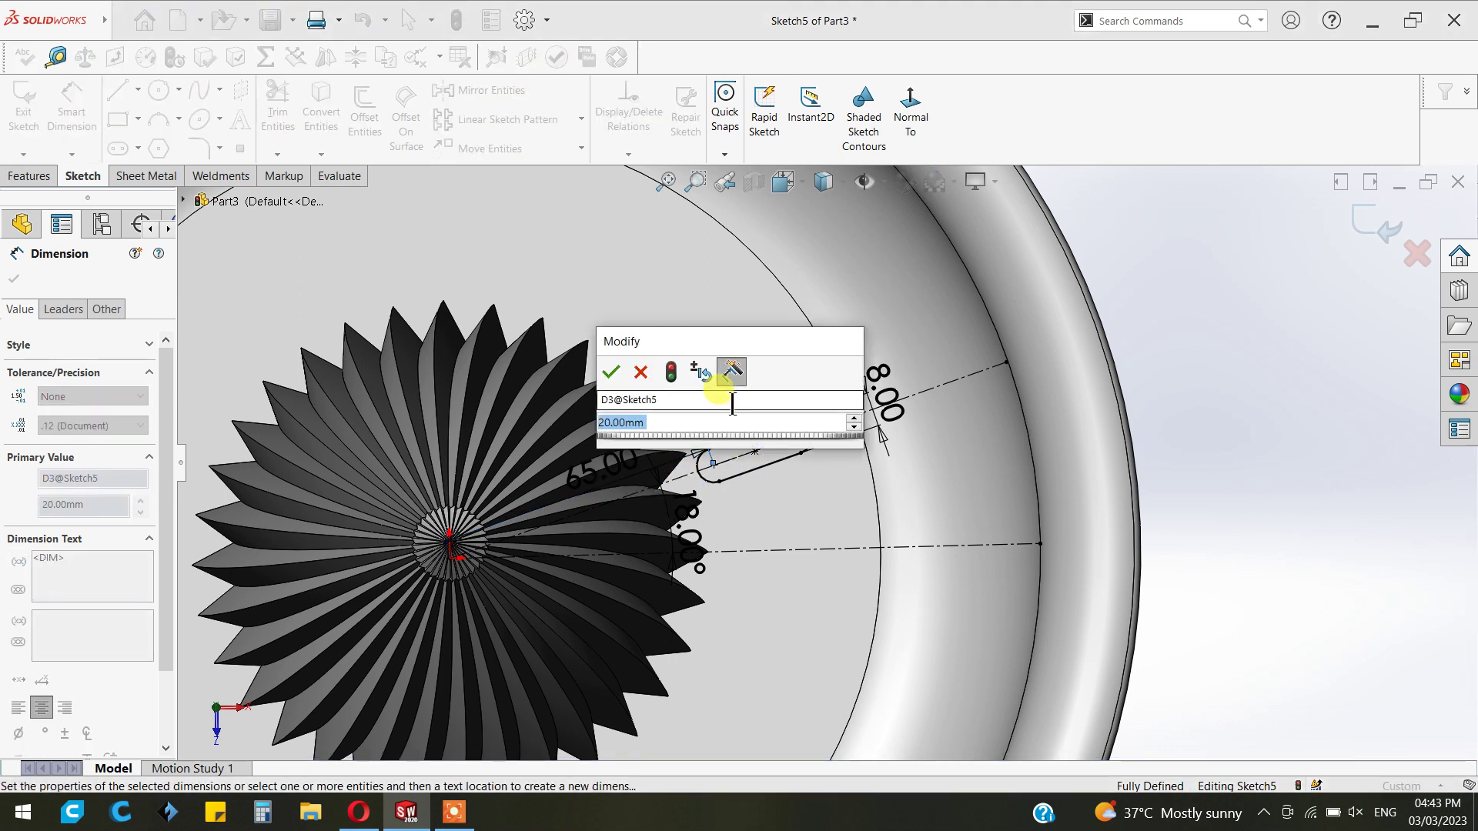
{"action": "type", "text": "25"}
{"action": "key", "text": "Return"}
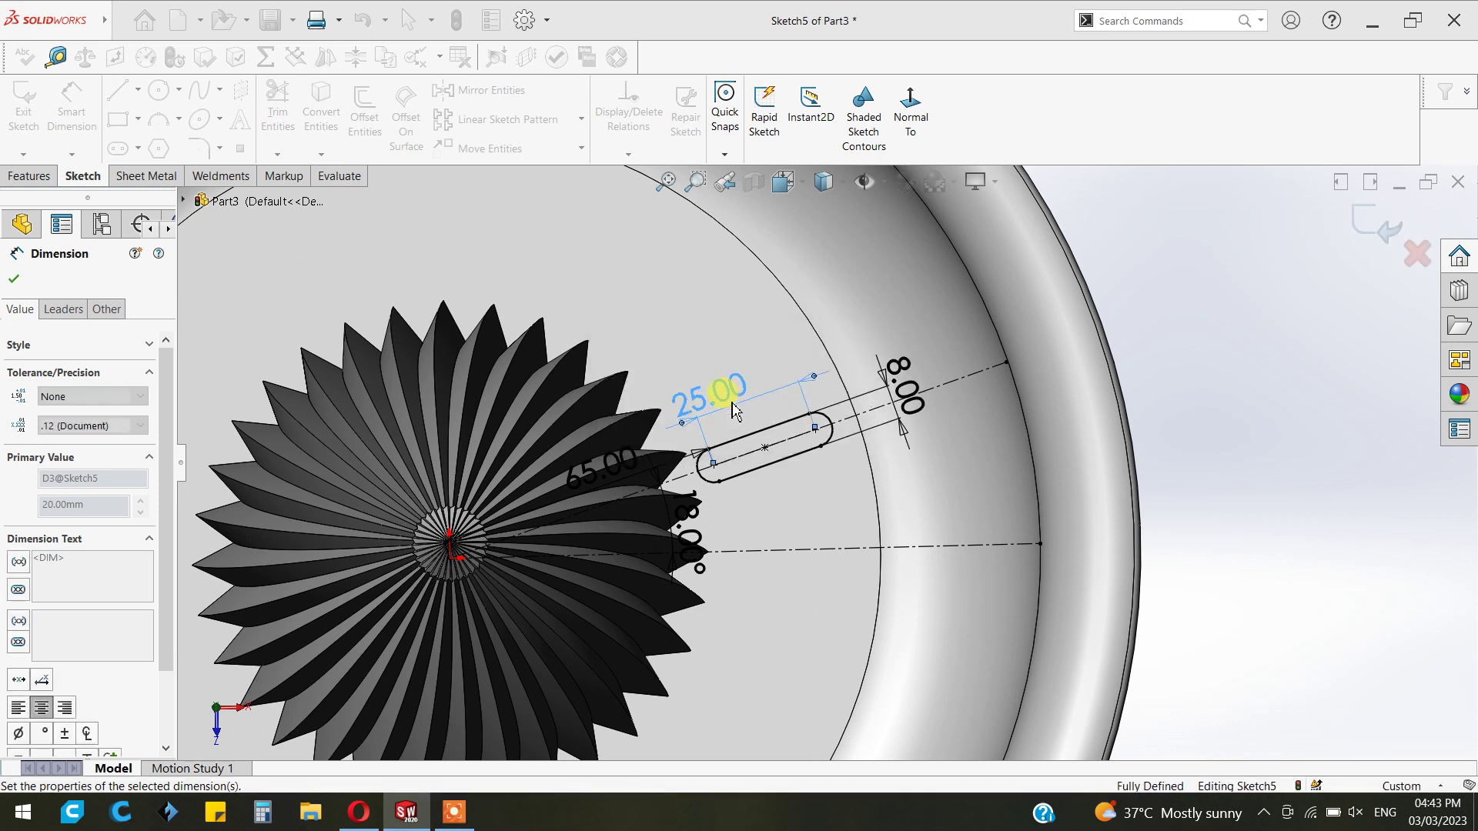
- Extrude-cut the slot Through All into the dish floor
{"action": "left_click", "coordinate": [13, 279]}
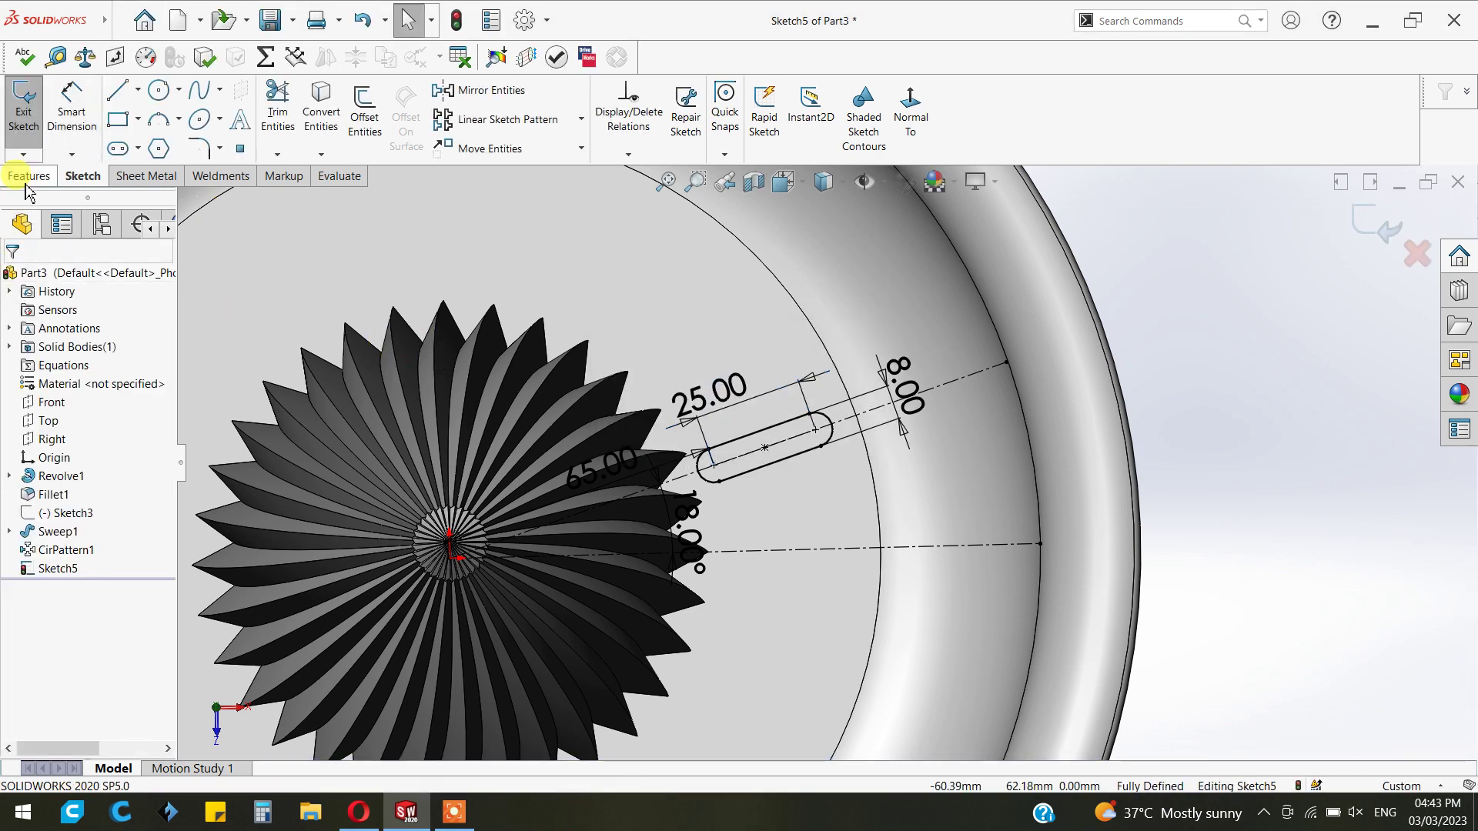
{"action": "left_click", "coordinate": [28, 176]}
{"action": "left_click", "coordinate": [275, 107]}
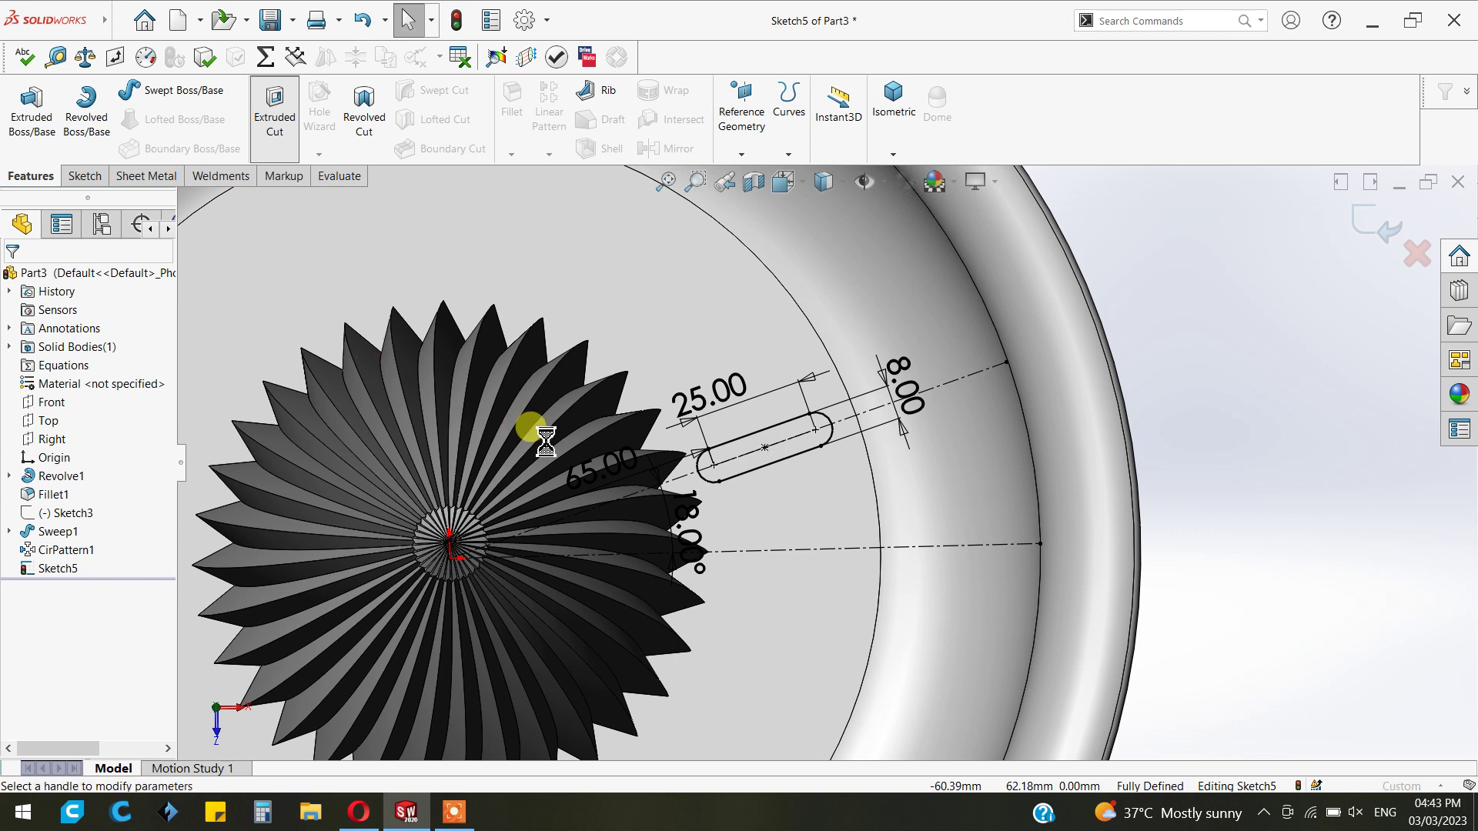
{"action": "left_click", "coordinate": [101, 386]}
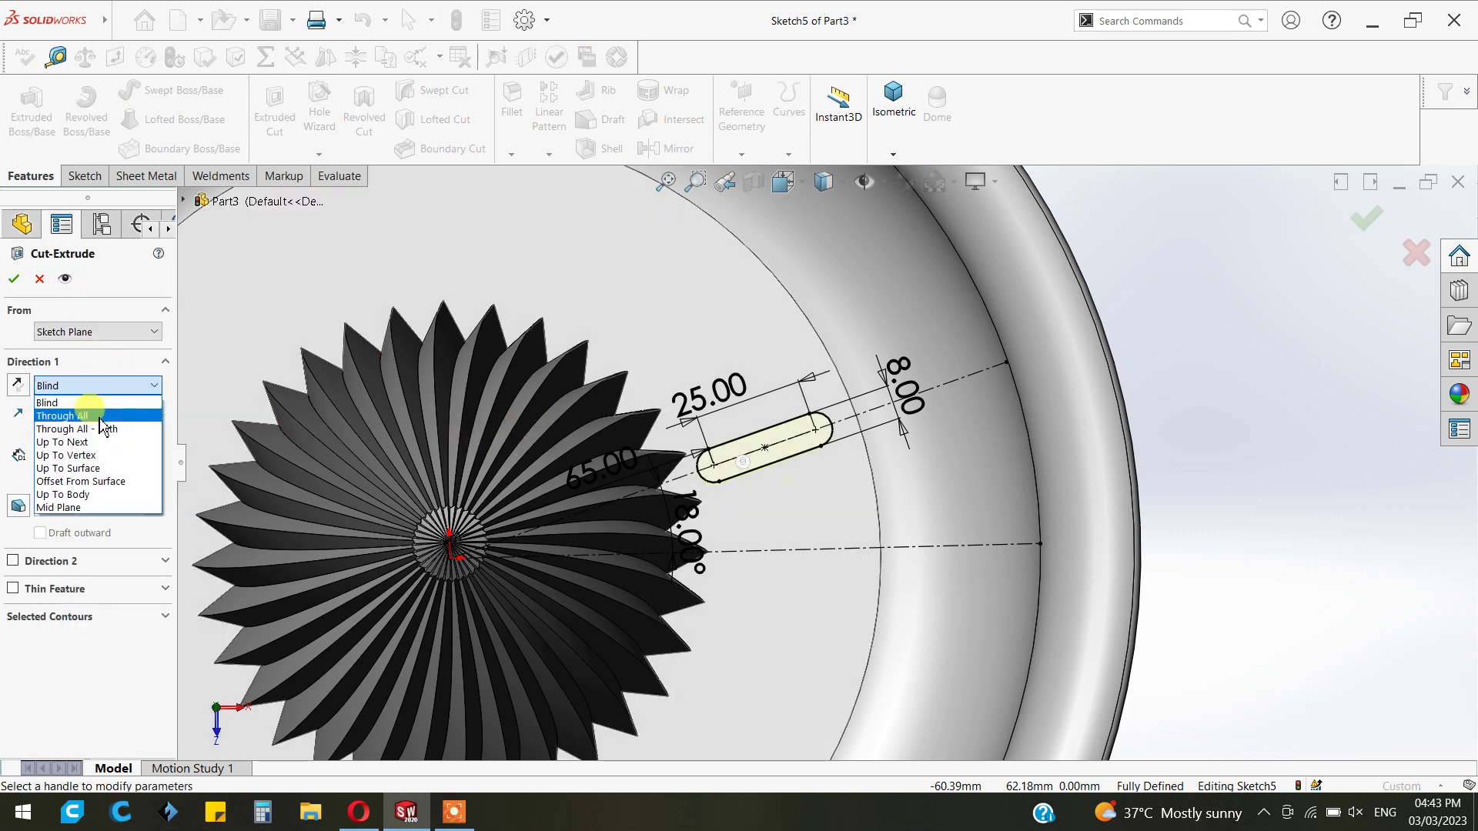
{"action": "left_click", "coordinate": [69, 399]}
{"action": "left_click", "coordinate": [21, 284]}
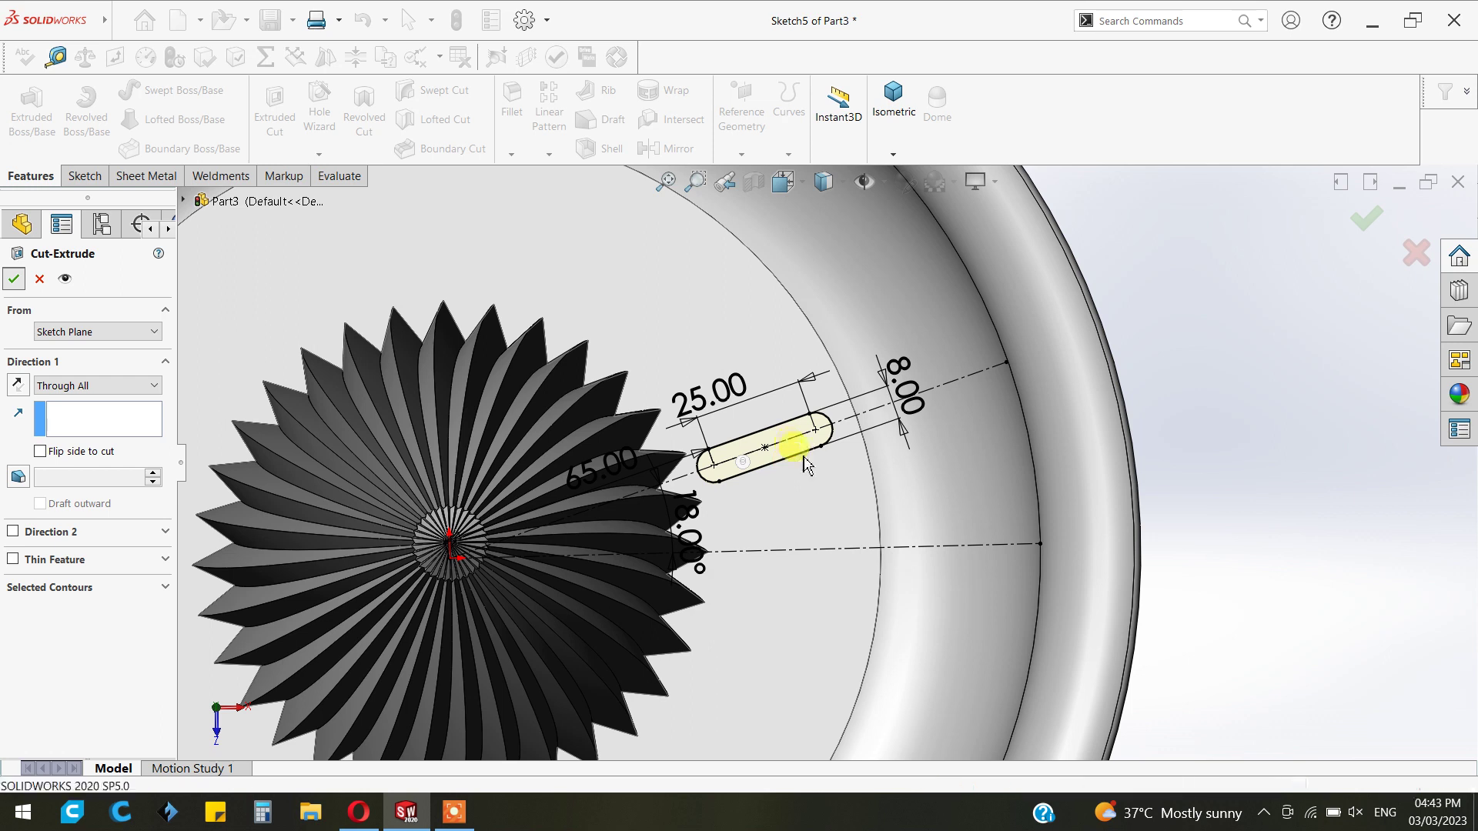
{"action": "scroll", "coordinate": [805, 462], "scroll_direction": "up", "scroll_amount": 5}
{"action": "mouse_move", "coordinate": [793, 561]}
{"action": "middle_mouse_down"}
{"action": "mouse_move", "coordinate": [772, 567]}
{"action": "mouse_move", "coordinate": [759, 461]}
{"action": "mouse_move", "coordinate": [765, 488]}
{"action": "middle_mouse_up"}
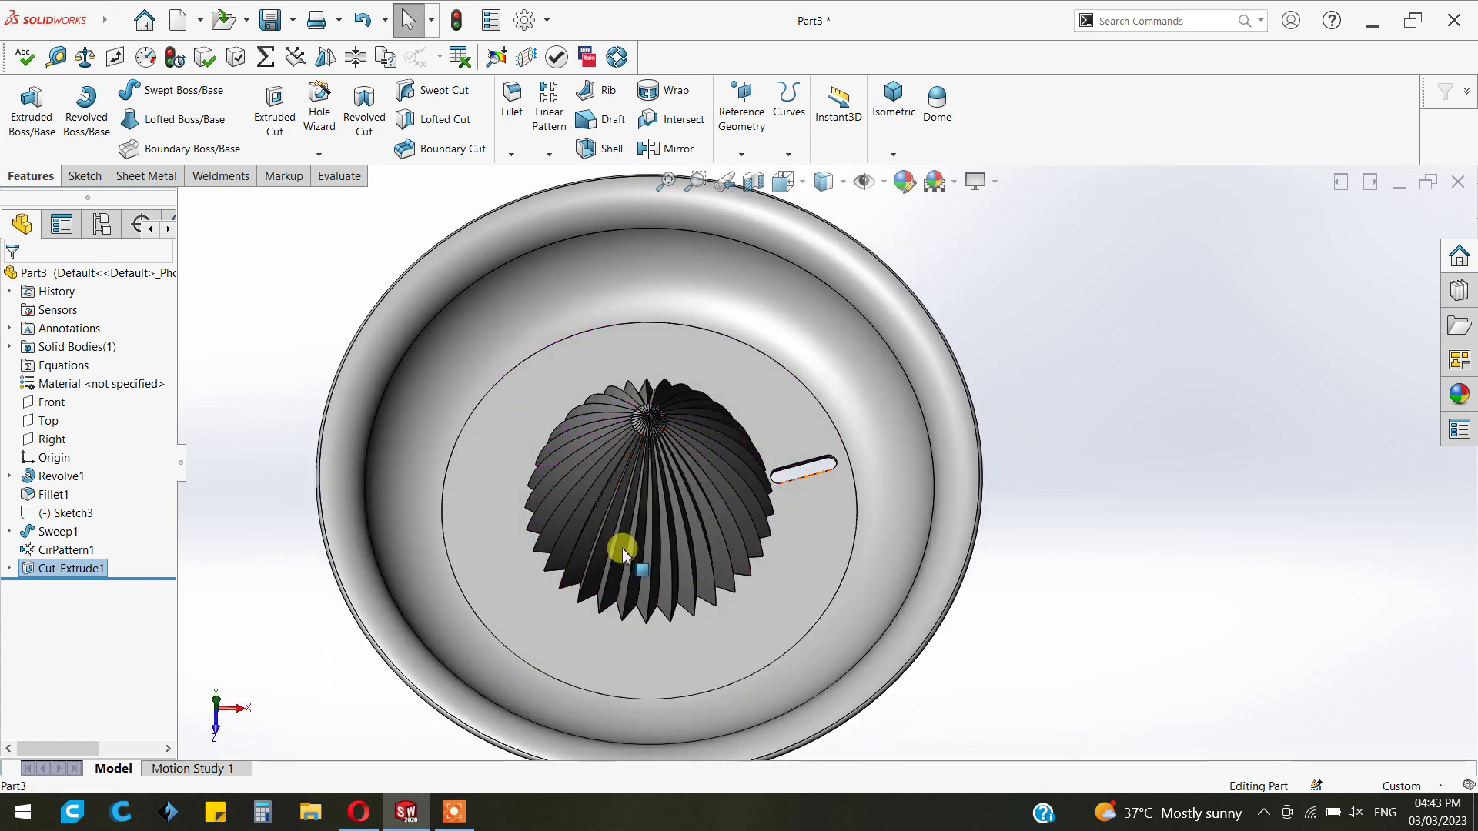
{"action": "scroll", "coordinate": [617, 555], "scroll_direction": "down", "scroll_amount": 3}
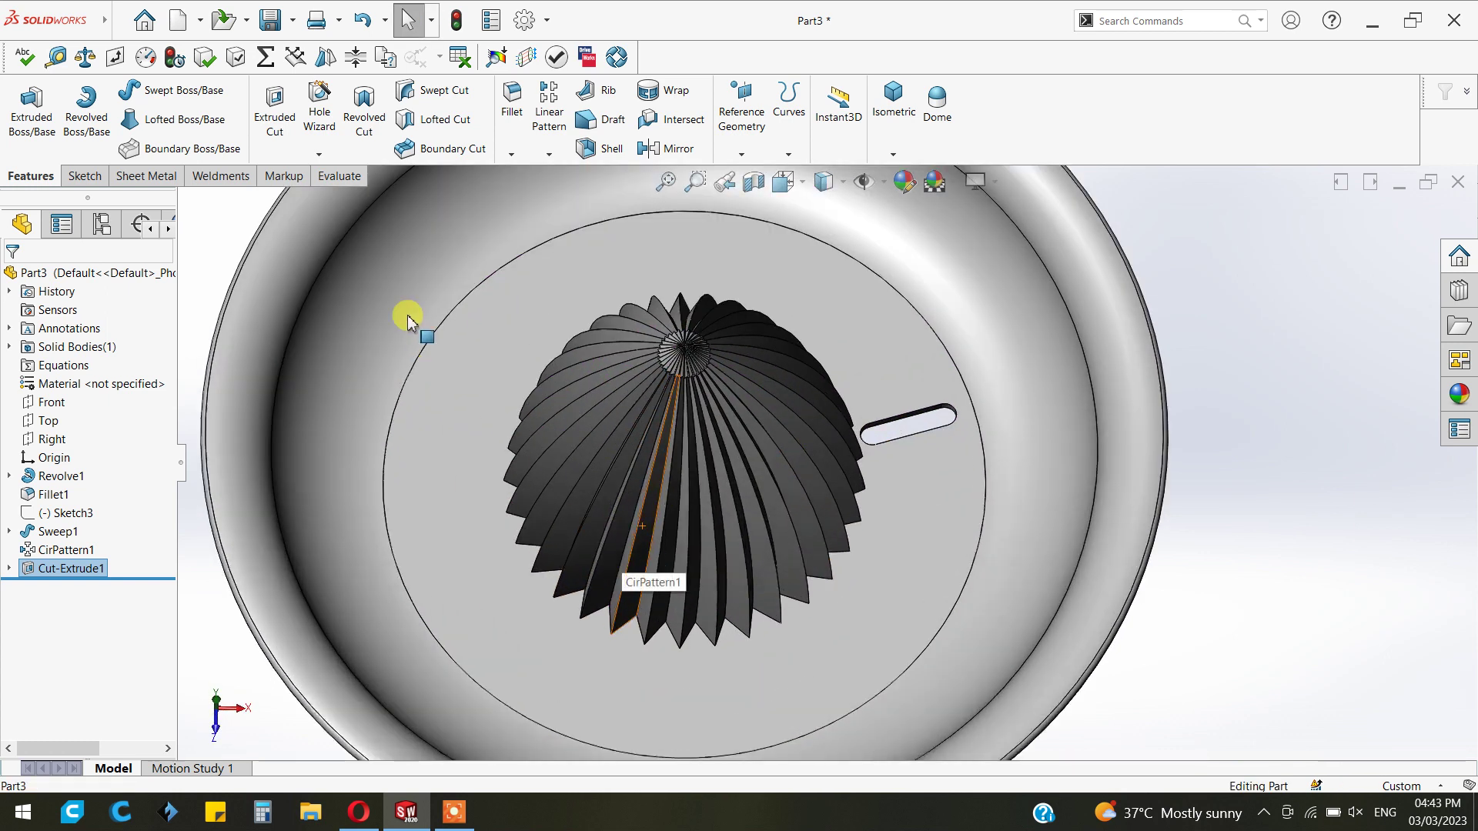
{"action": "left_click", "coordinate": [549, 154]}
{"action": "left_click", "coordinate": [552, 194]}
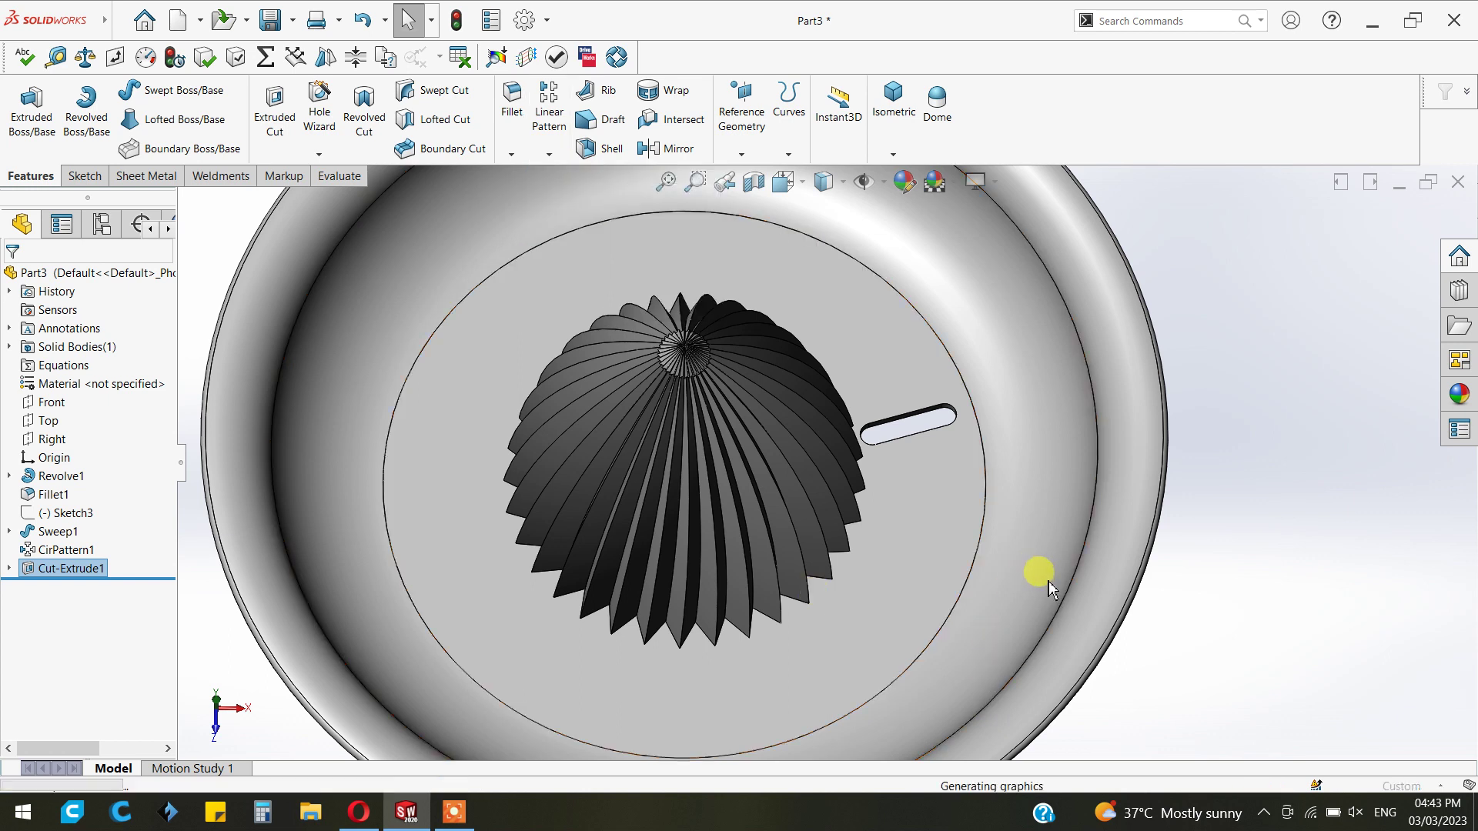
- Pattern the slot cut 30 times over 360° around the bowl's circular edge
{"action": "left_click", "coordinate": [972, 583]}
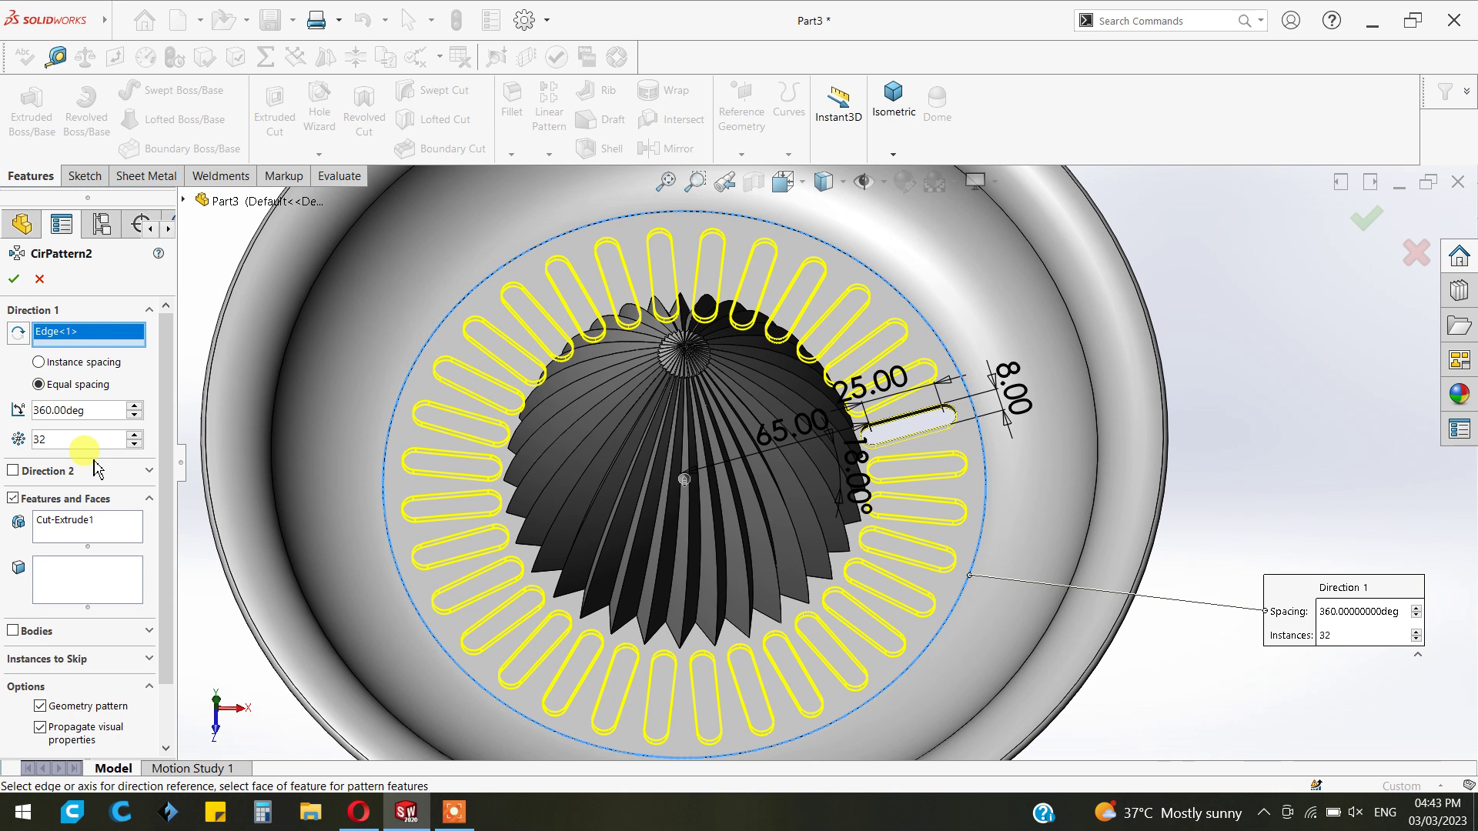
{"action": "left_click", "coordinate": [134, 444]}
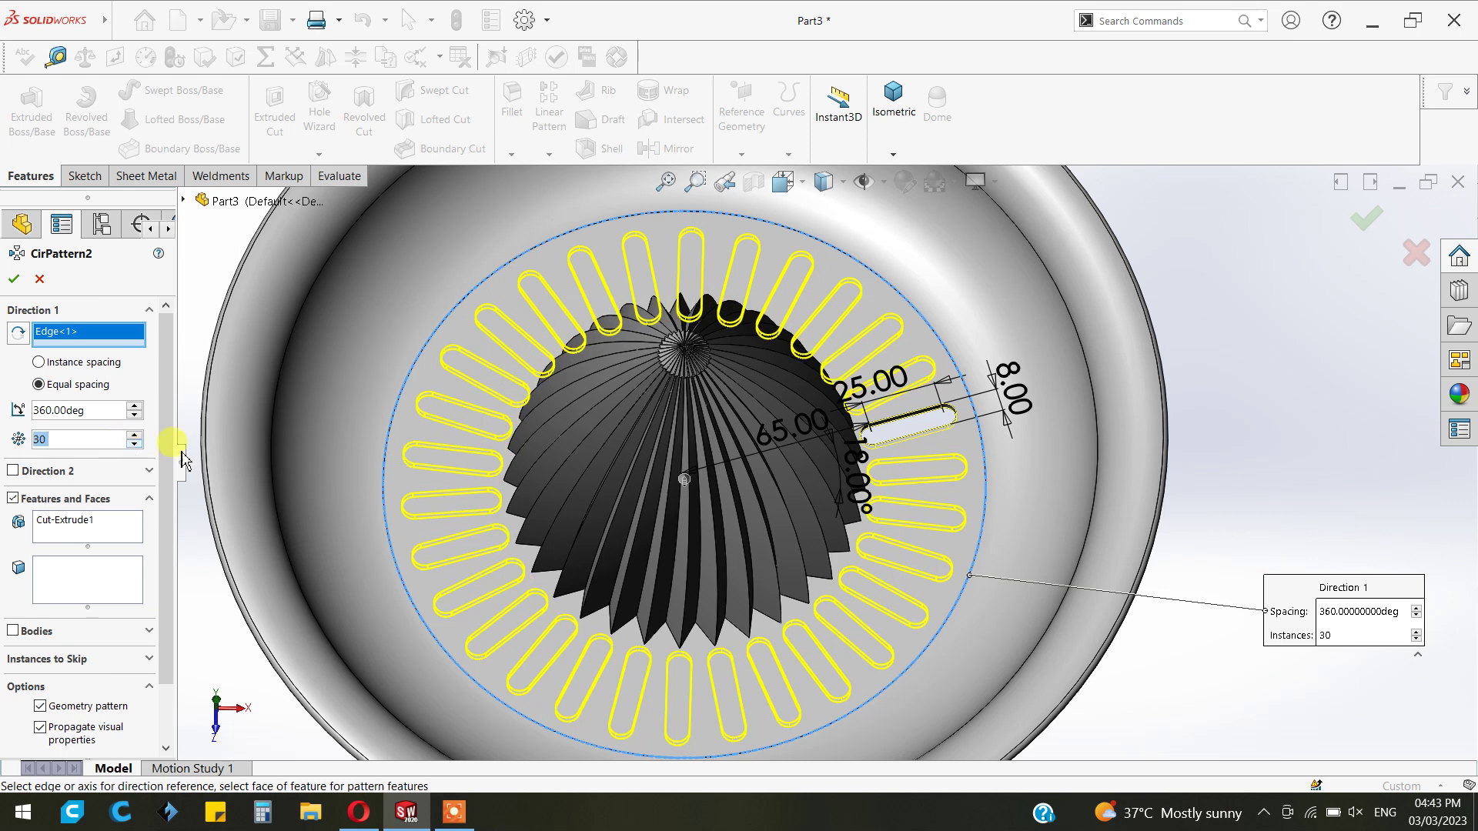
{"action": "left_click", "coordinate": [13, 279]}
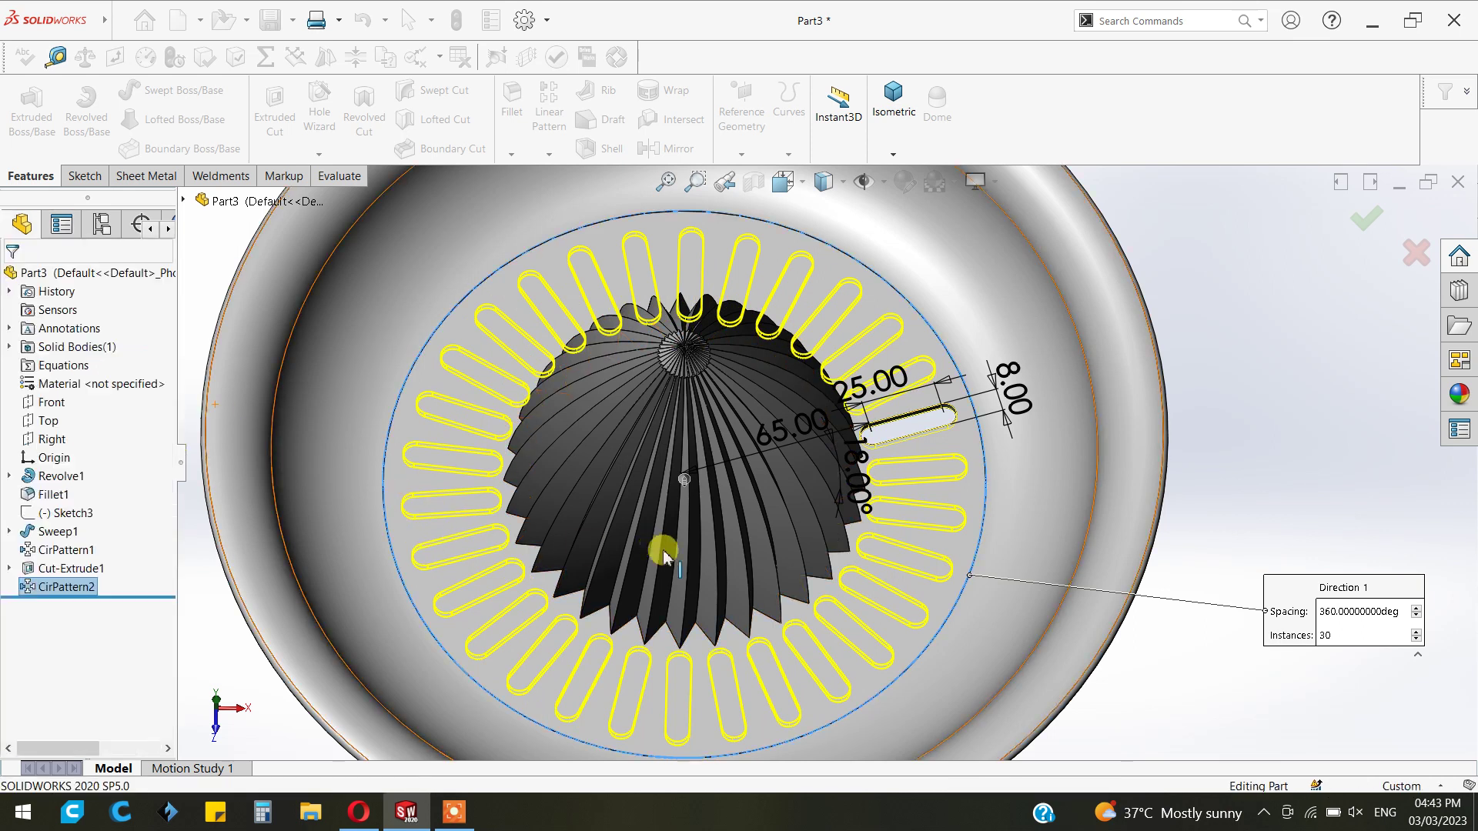
{"action": "scroll", "coordinate": [1058, 639], "scroll_direction": "up", "scroll_amount": 5}
{"action": "mouse_move", "coordinate": [1060, 637]}
{"action": "middle_mouse_down"}
{"action": "mouse_move", "coordinate": [1017, 545]}
{"action": "mouse_move", "coordinate": [1099, 449]}
{"action": "mouse_move", "coordinate": [1164, 548]}
{"action": "middle_mouse_up"}
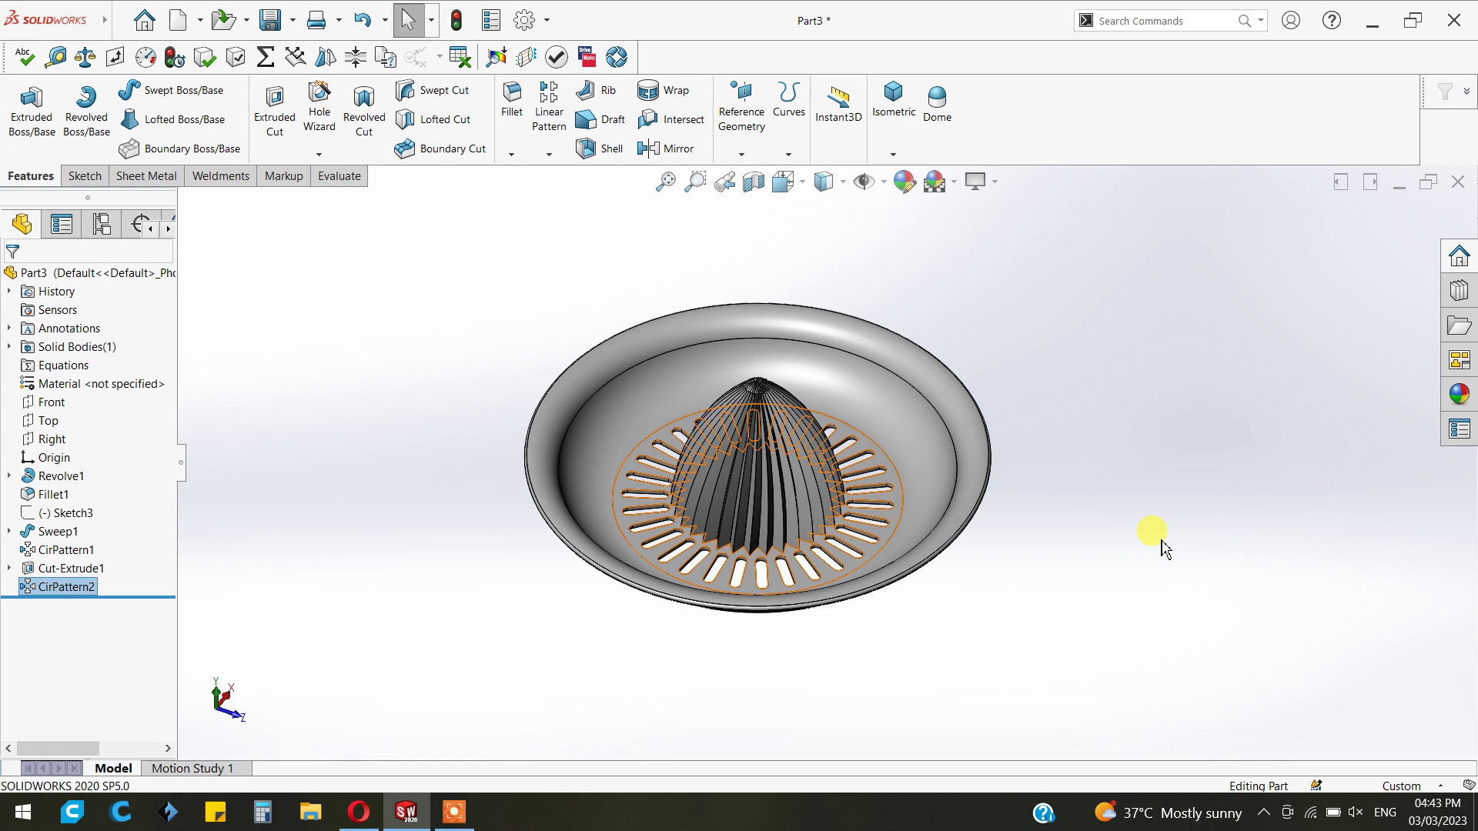
- Switch to a tilted view of the juicer and begin editing the part's appearance
{"action": "key", "text": "space"}
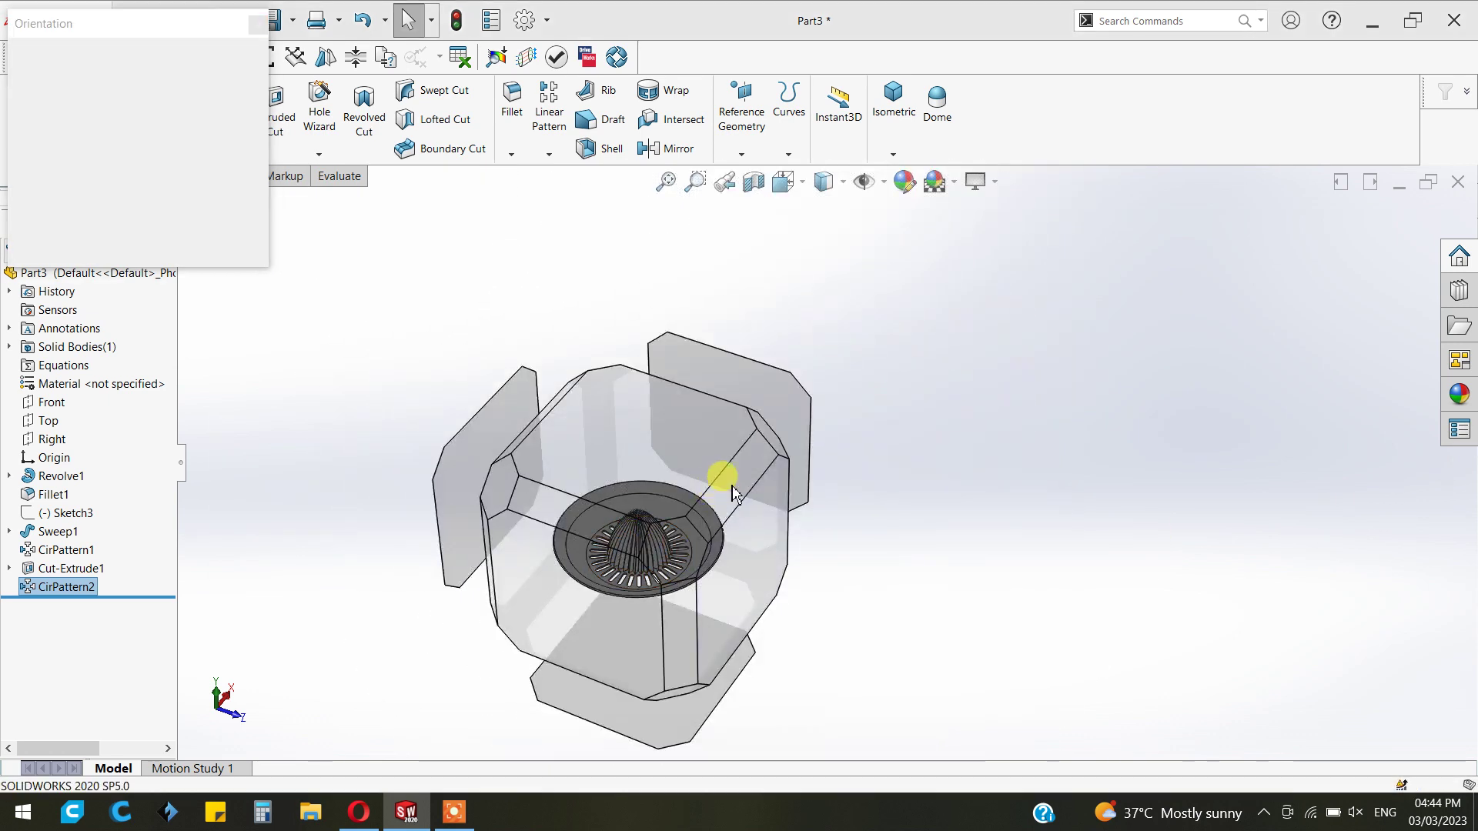
{"action": "left_click", "coordinate": [732, 487]}
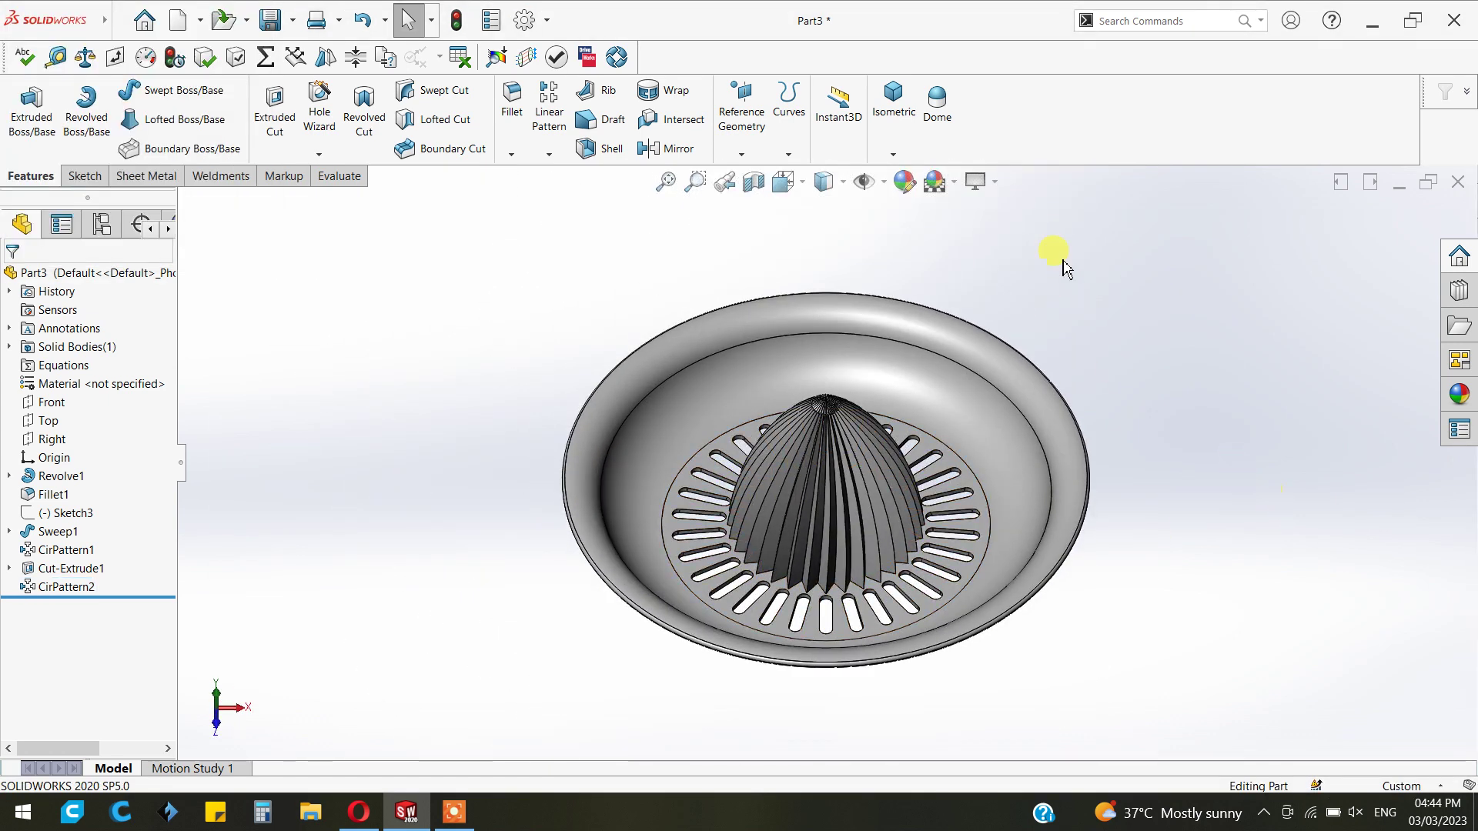
{"action": "left_click", "coordinate": [905, 181]}
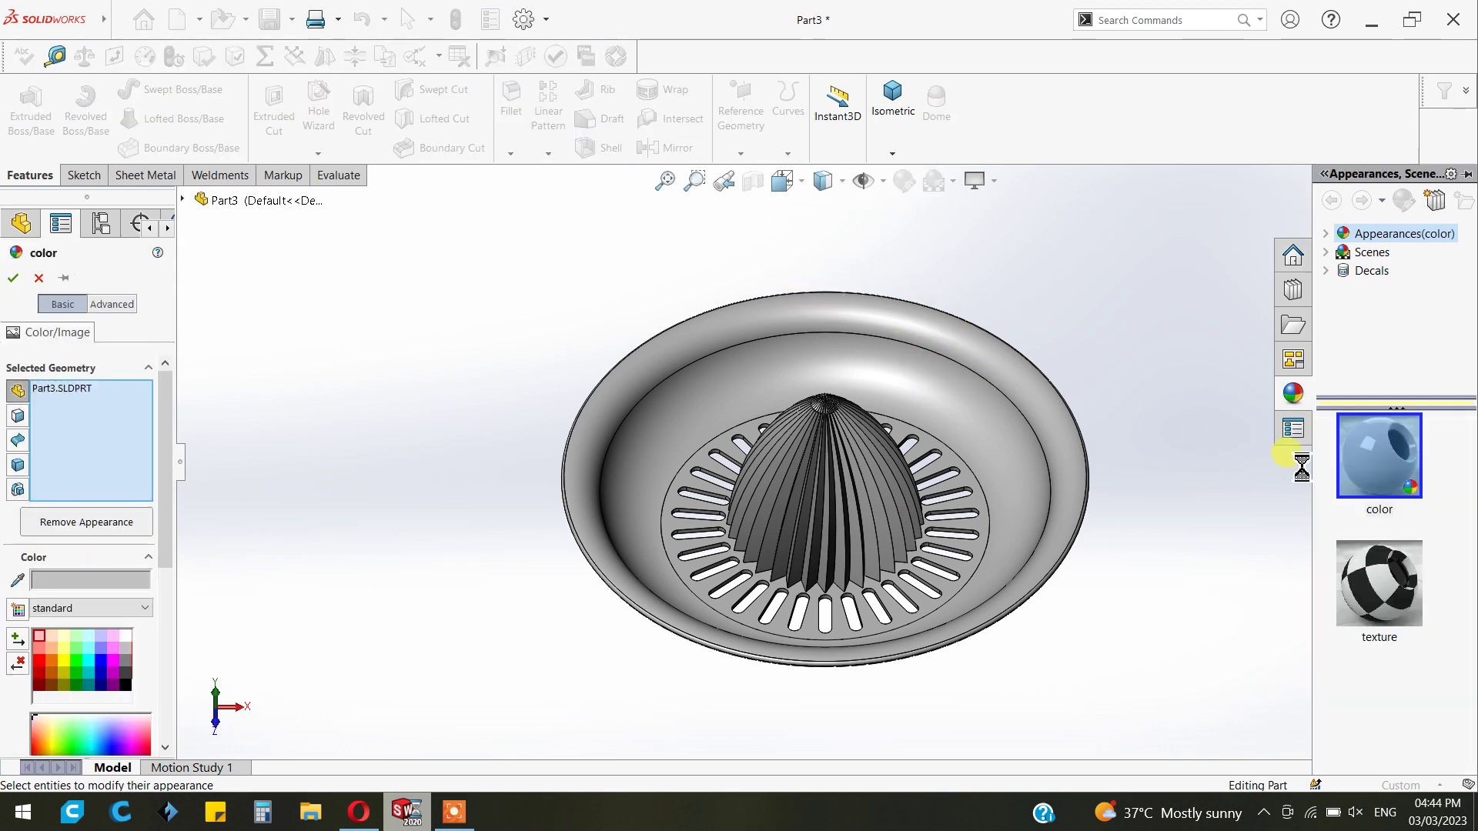
- Apply the pink colour swatch to the whole juicer part and accept it
{"action": "left_click", "coordinate": [1367, 457]}
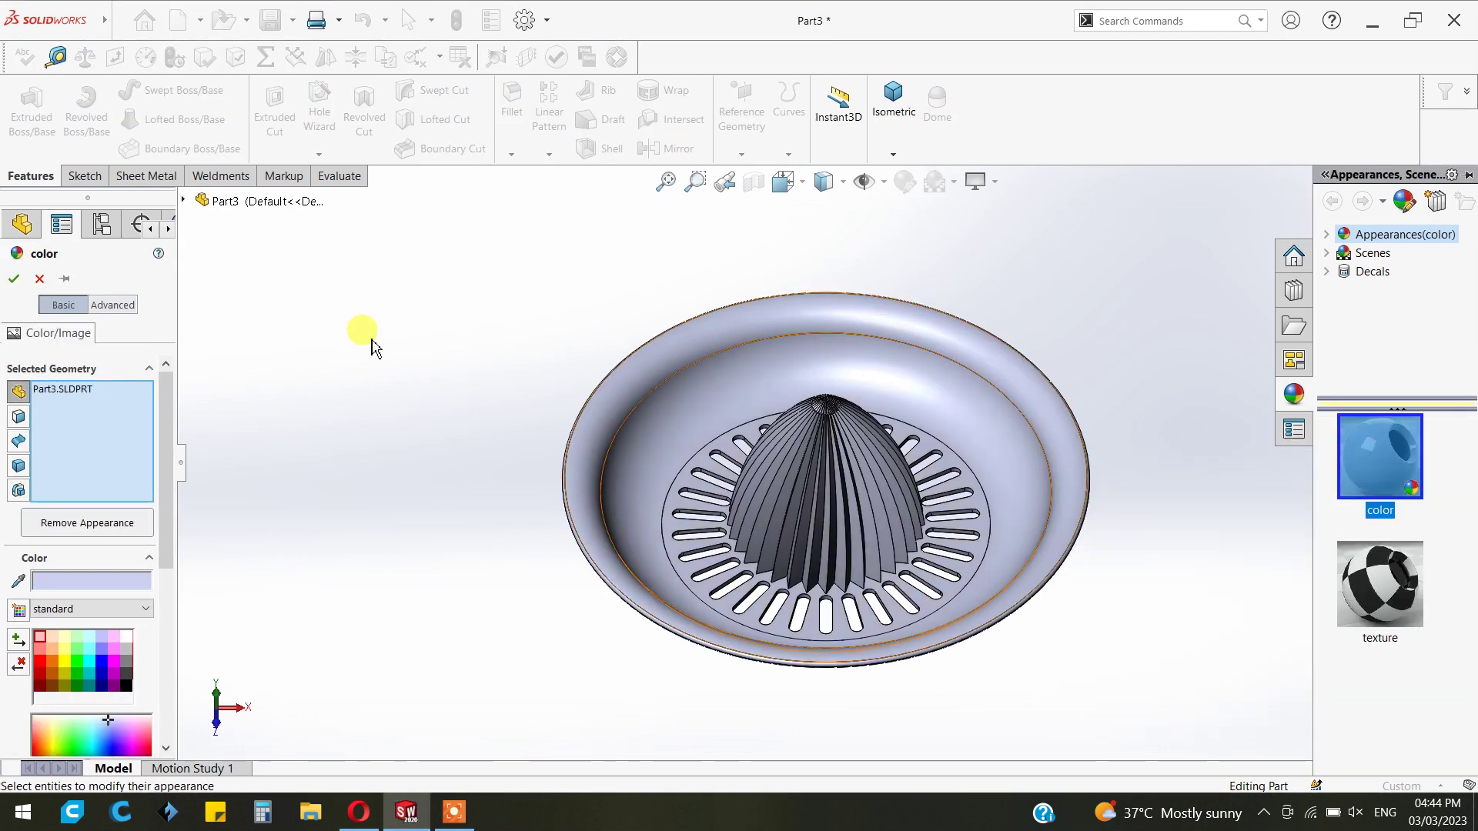
{"action": "left_click", "coordinate": [98, 657]}
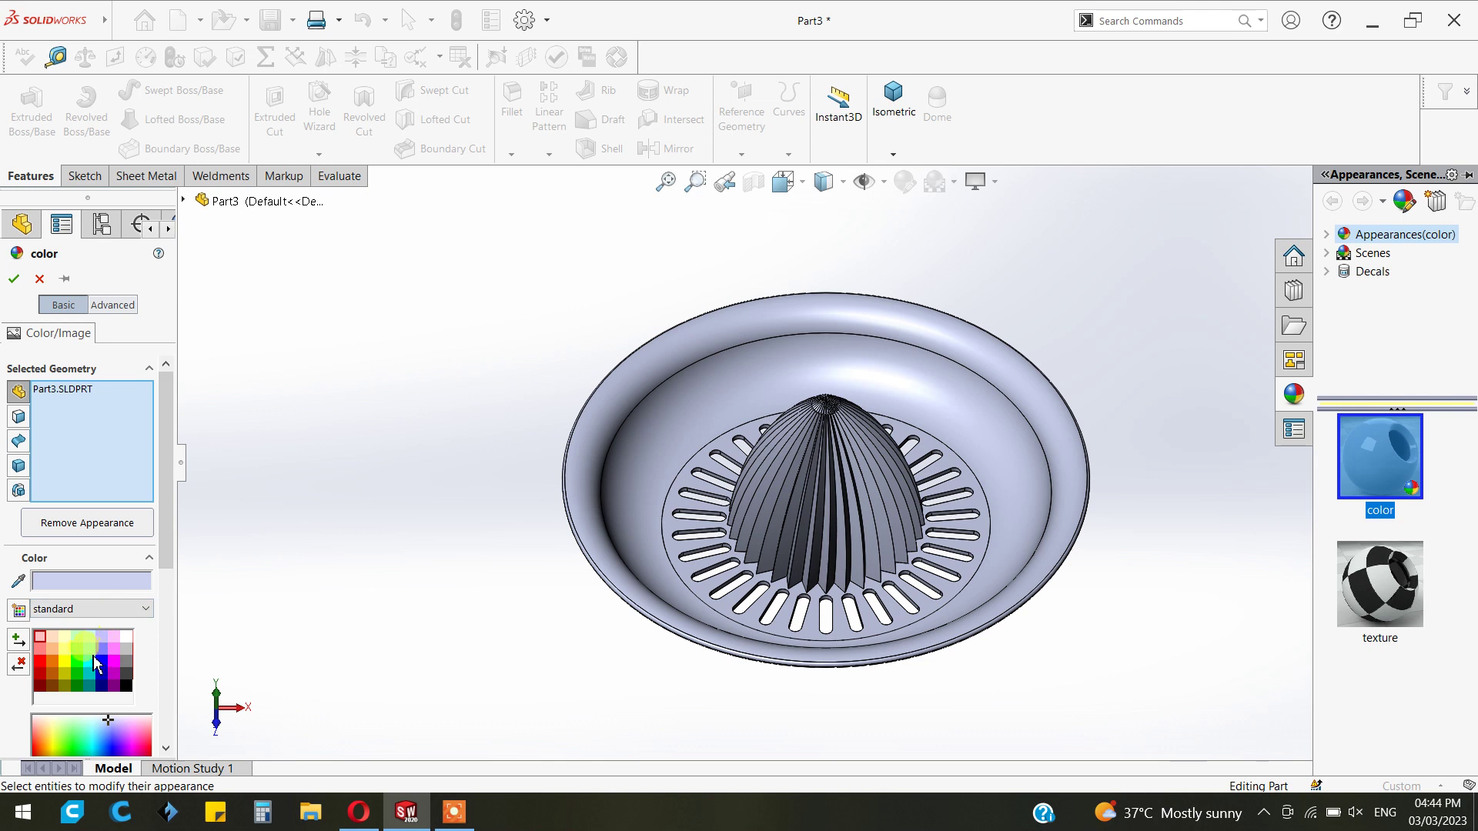
{"action": "left_click", "coordinate": [45, 651]}
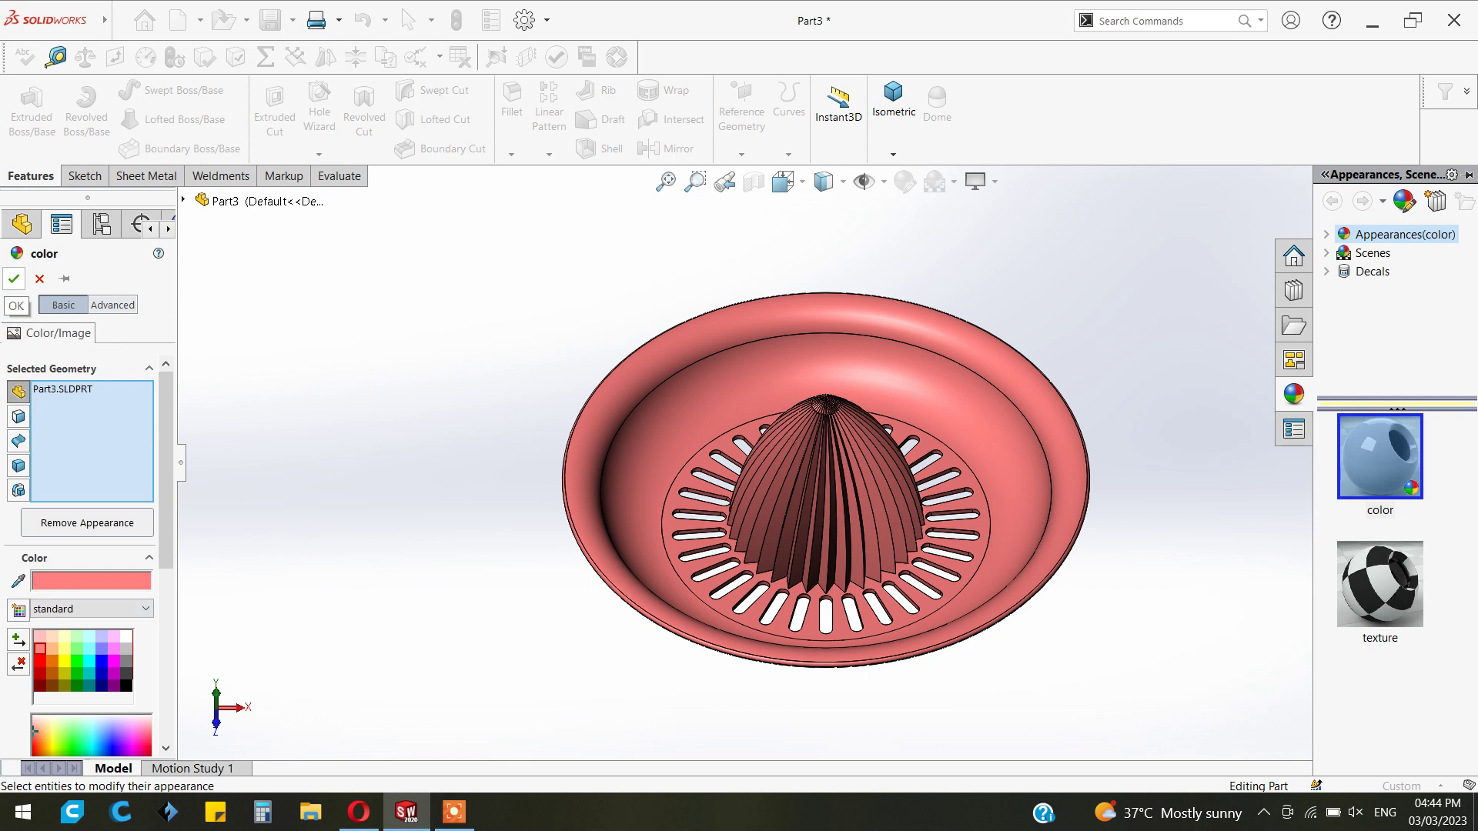
{"action": "left_click", "coordinate": [14, 278]}
- Turn on RealView Graphics and Shadows In Shaded Mode
{"action": "left_click", "coordinate": [979, 181]}
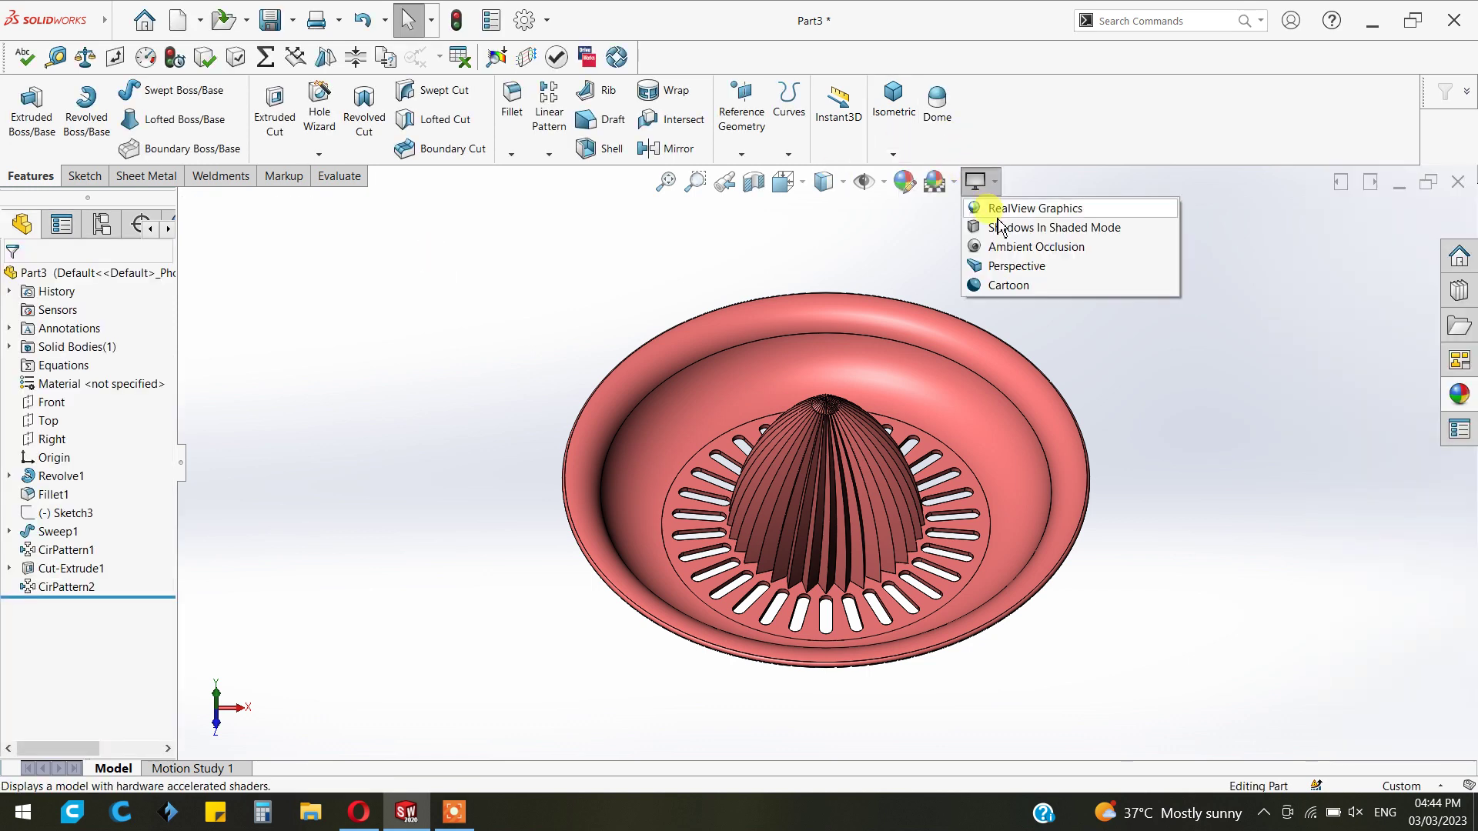
{"action": "left_click", "coordinate": [998, 216]}
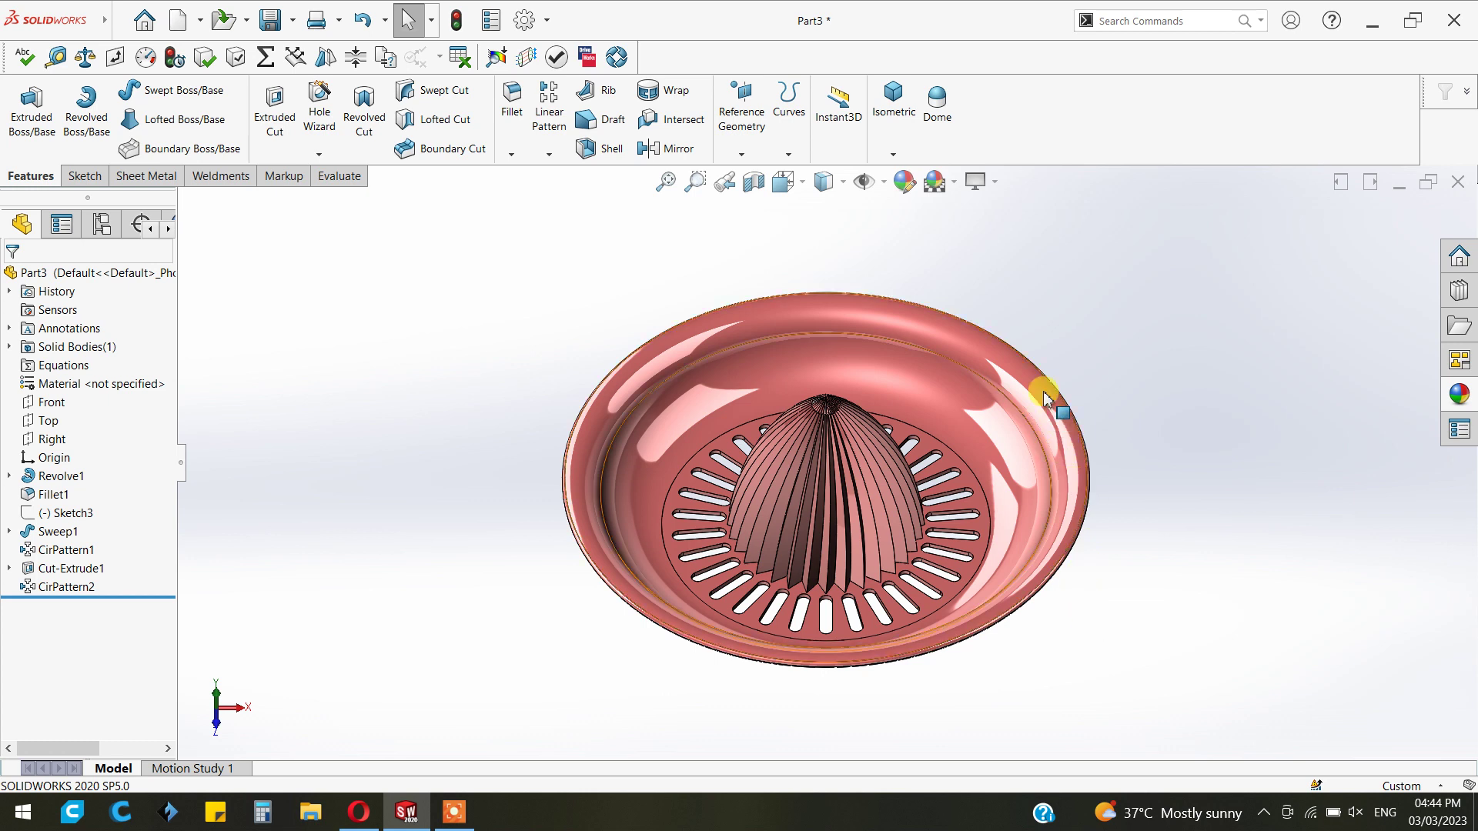
{"action": "scroll", "coordinate": [885, 485], "scroll_direction": "down", "scroll_amount": 2}
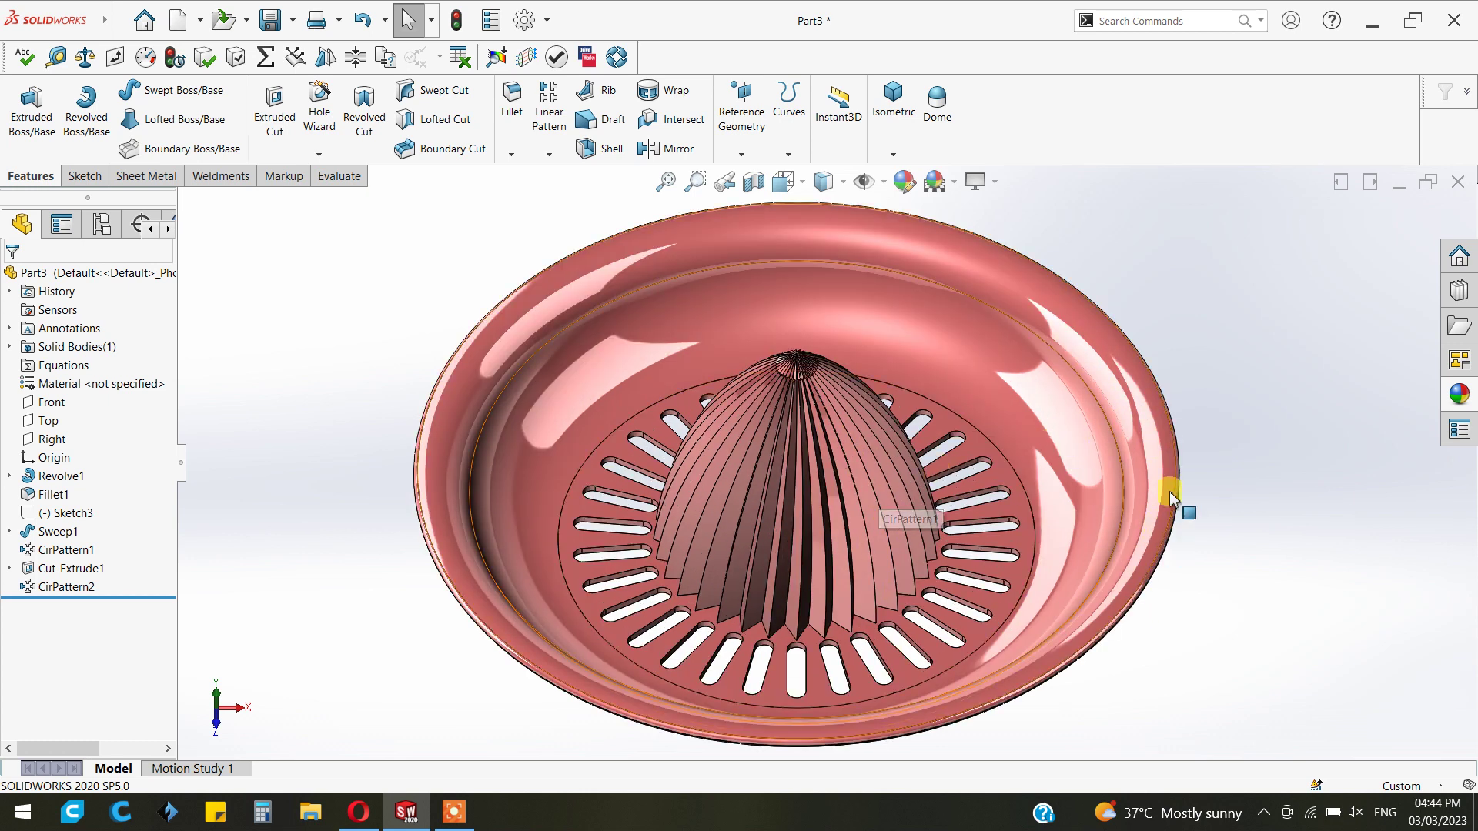
{"action": "left_click", "coordinate": [978, 182]}
{"action": "left_click", "coordinate": [1004, 227]}
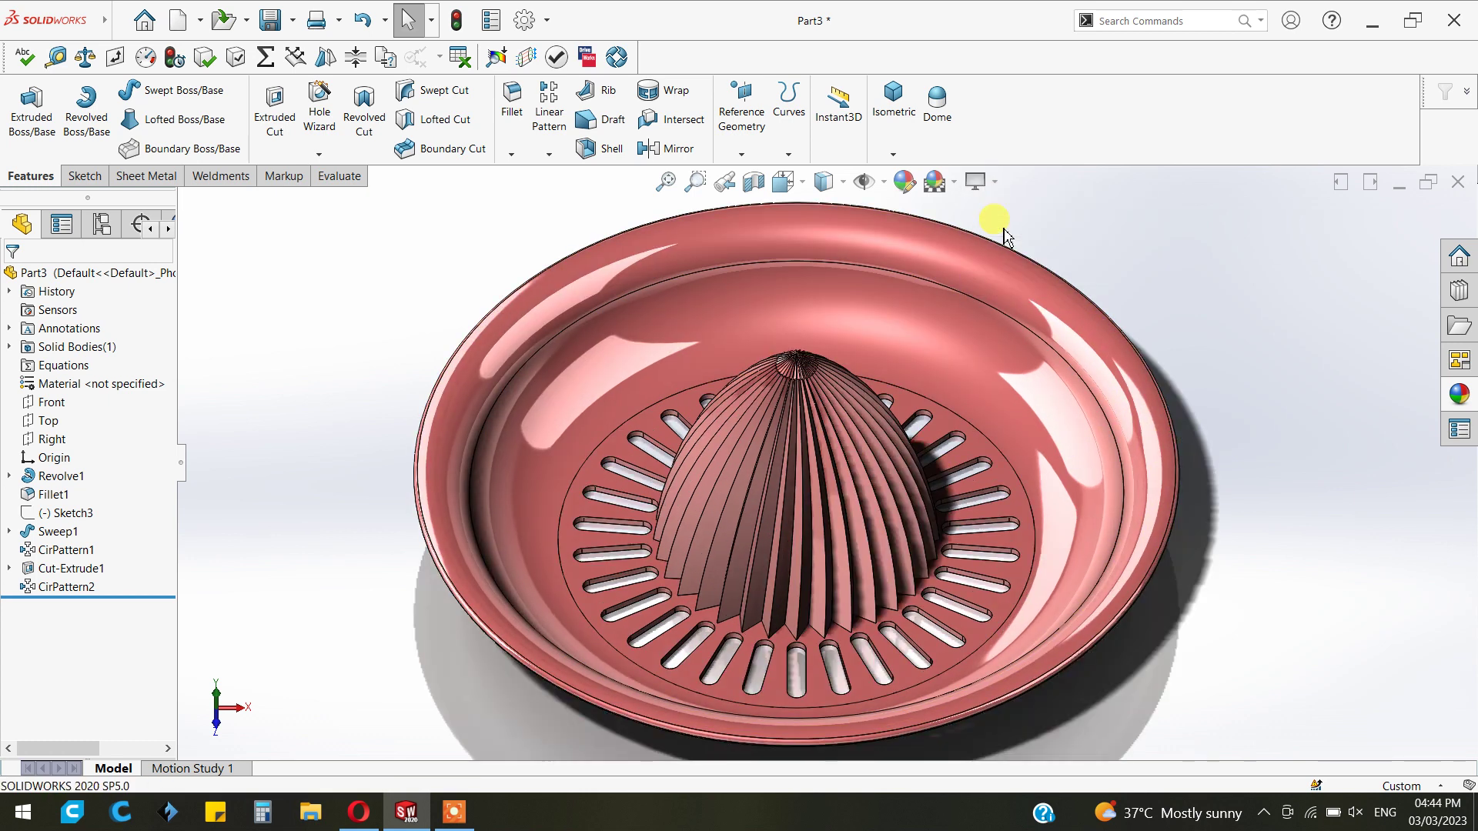
- Fit the dish to the screen in an angled 3D view
{"action": "key", "text": "f"}
{"action": "key", "text": "space"}
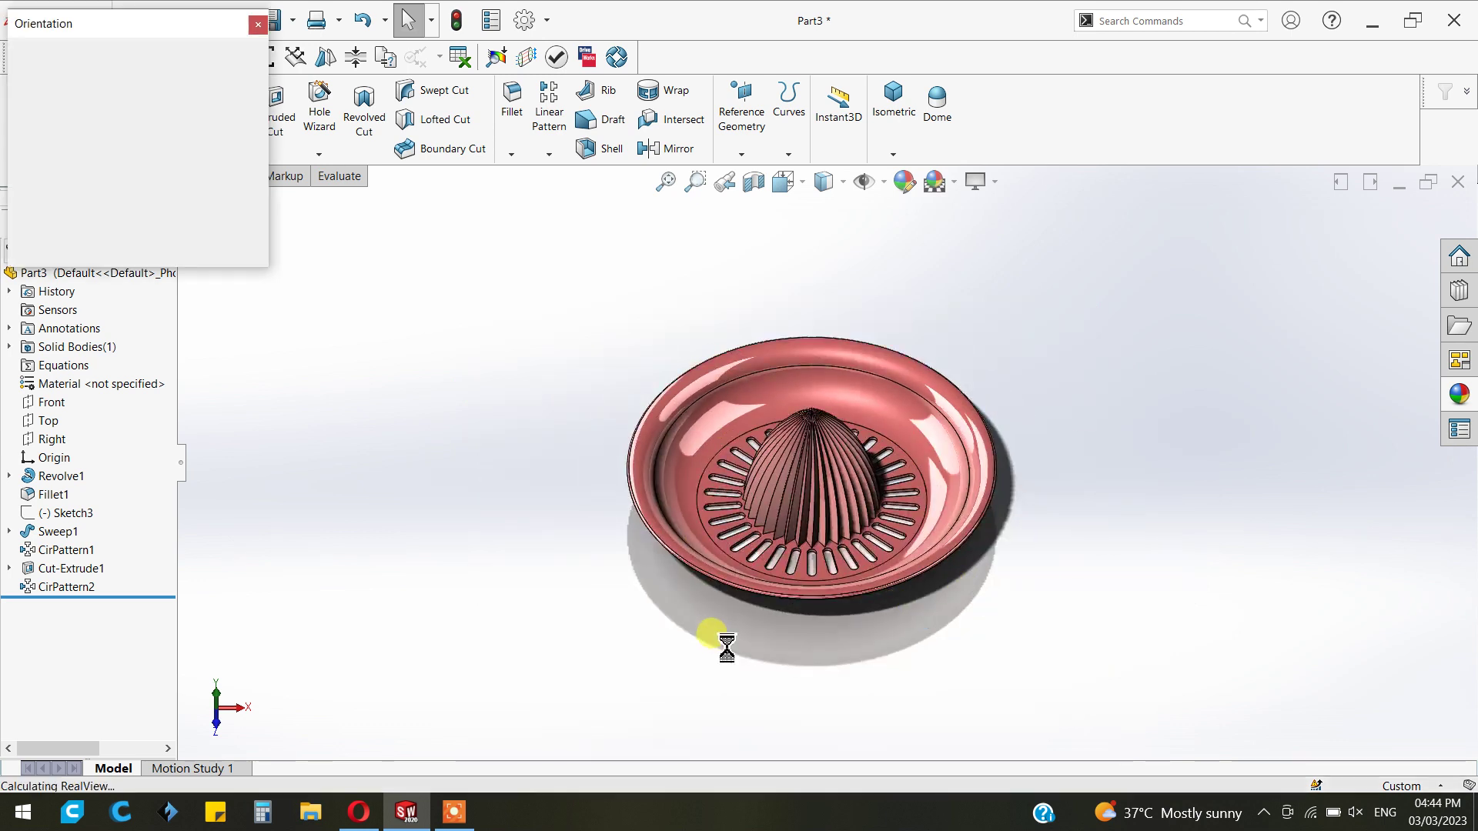
{"action": "left_click", "coordinate": [534, 545]}
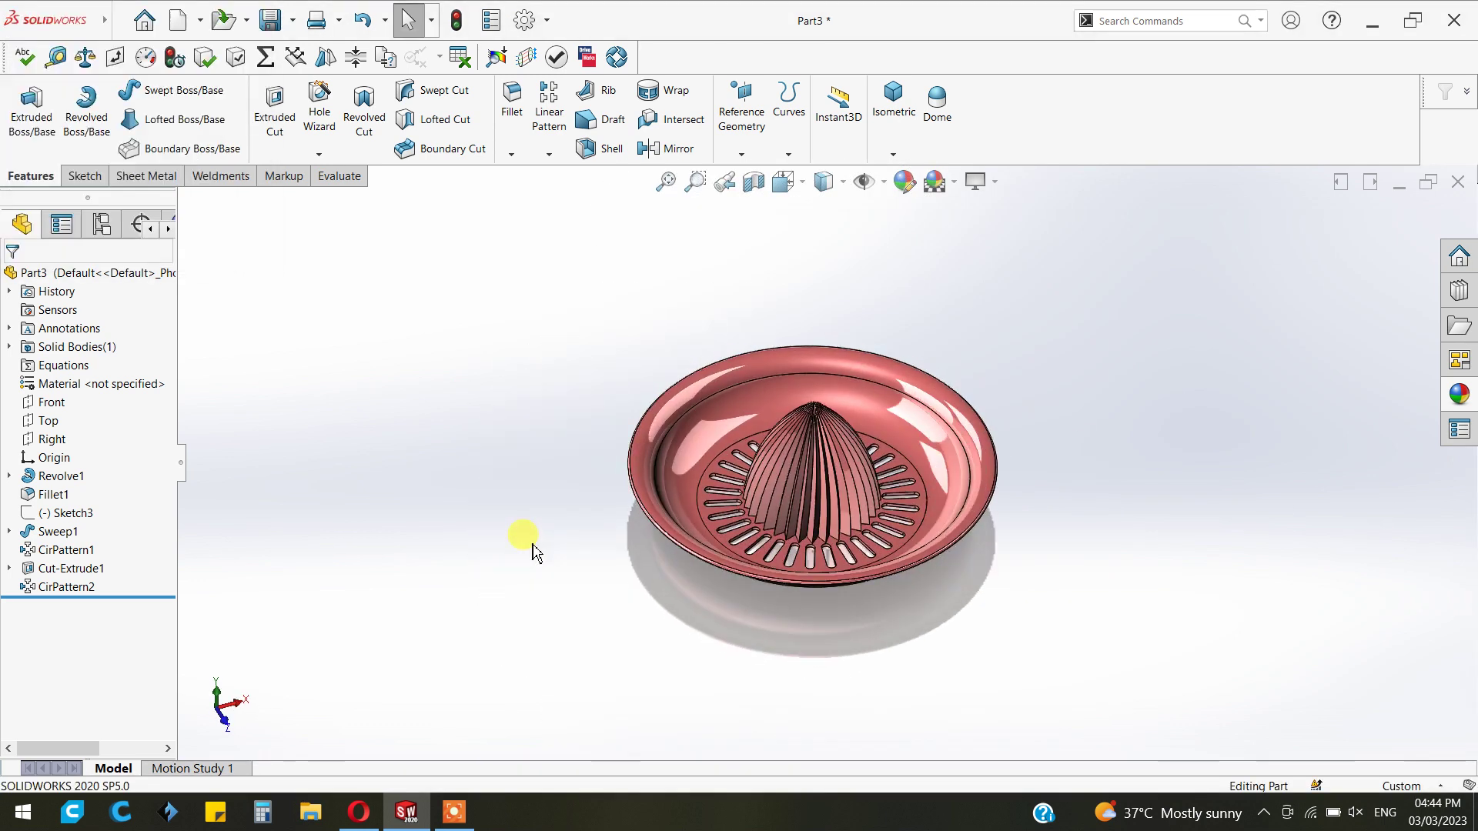
{"action": "scroll", "coordinate": [831, 518], "scroll_direction": "down", "scroll_amount": 3}
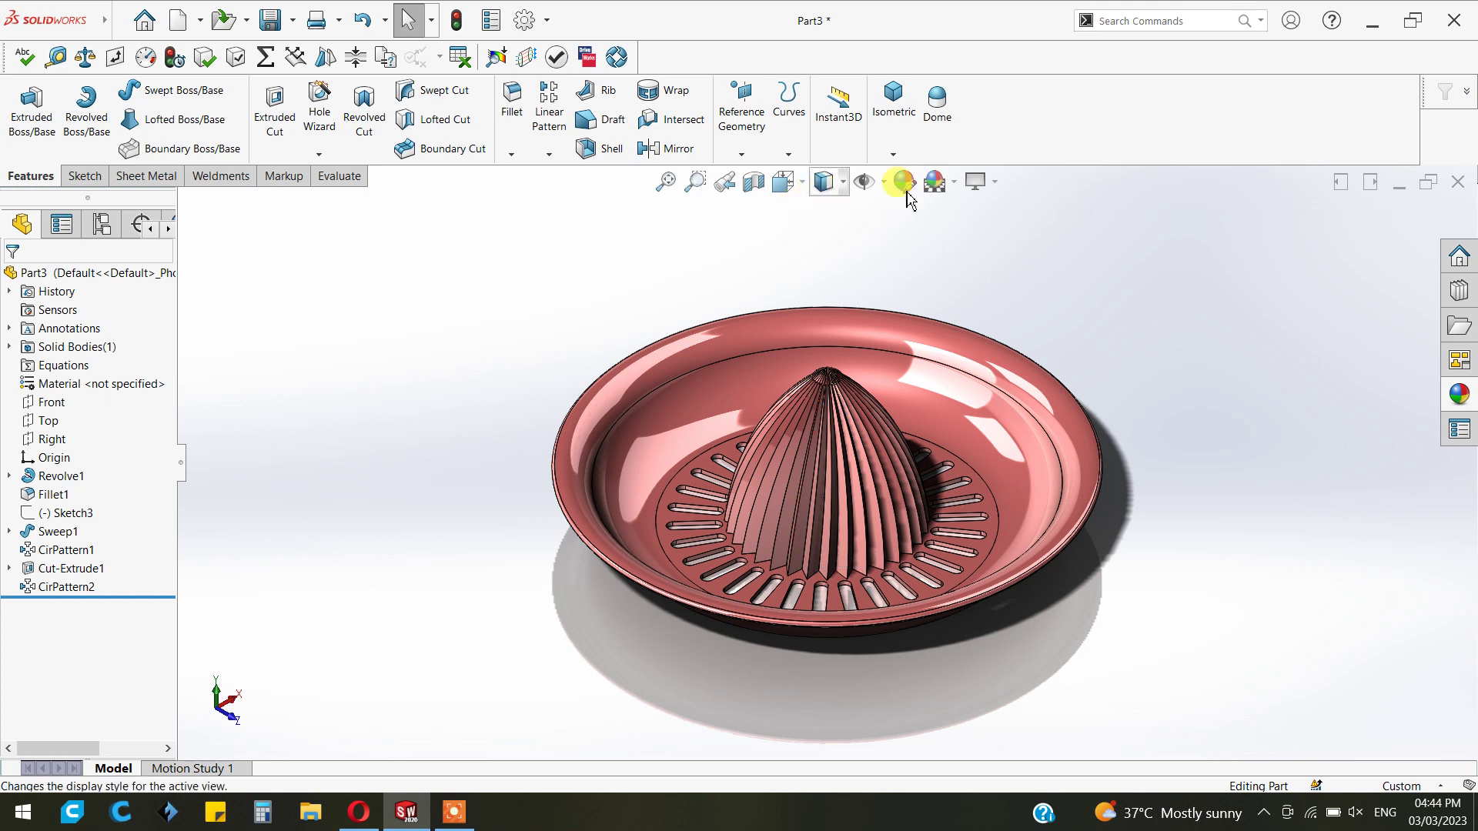
- Enable perspective and set the display style to Shaded without edges
{"action": "left_click", "coordinate": [977, 181]}
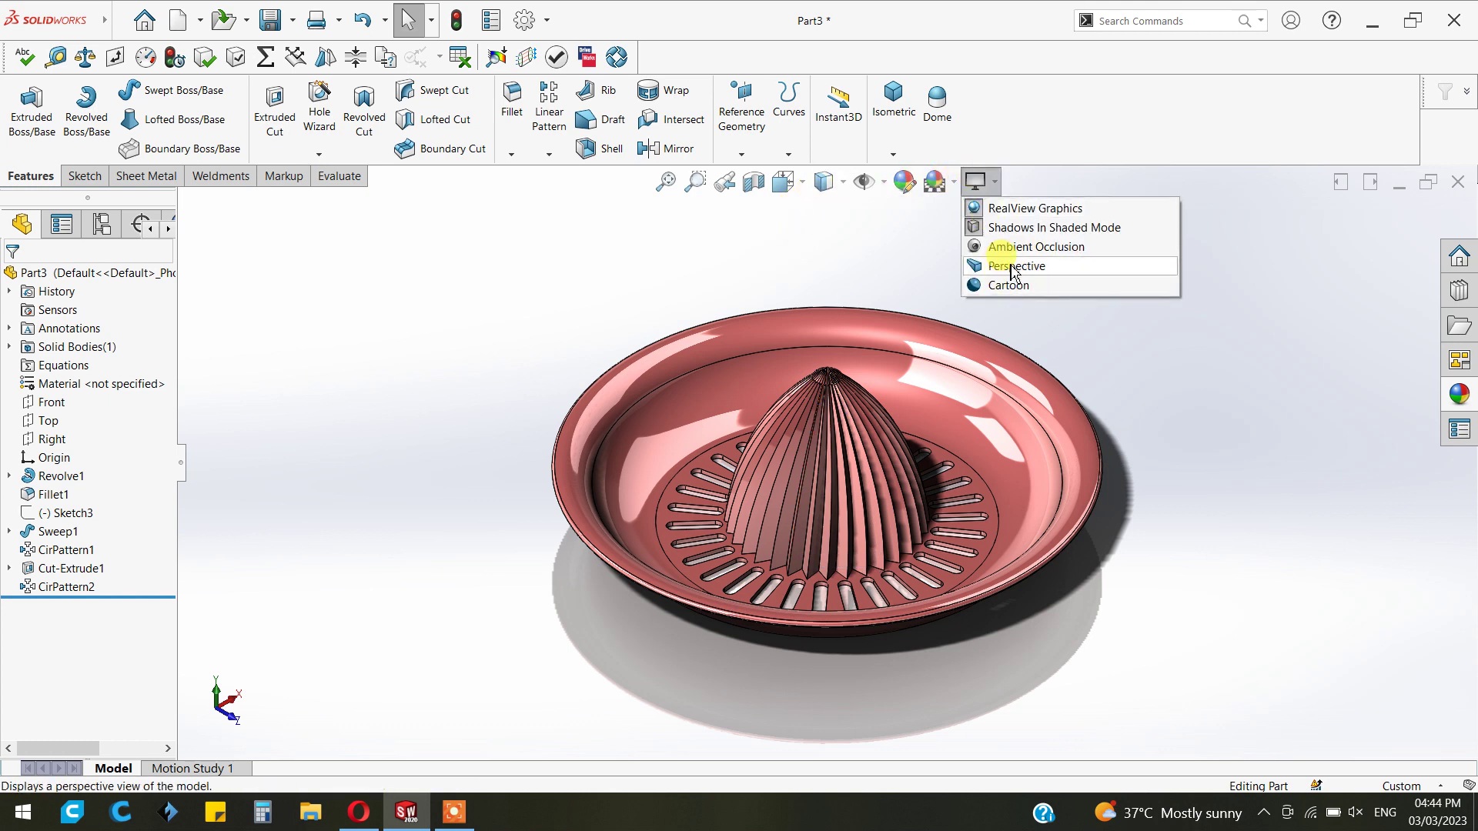
{"action": "left_click", "coordinate": [1009, 266]}
{"action": "scroll", "coordinate": [924, 385], "scroll_direction": "down", "scroll_amount": 2}
{"action": "scroll", "coordinate": [959, 539], "scroll_direction": "up", "scroll_amount": 1}
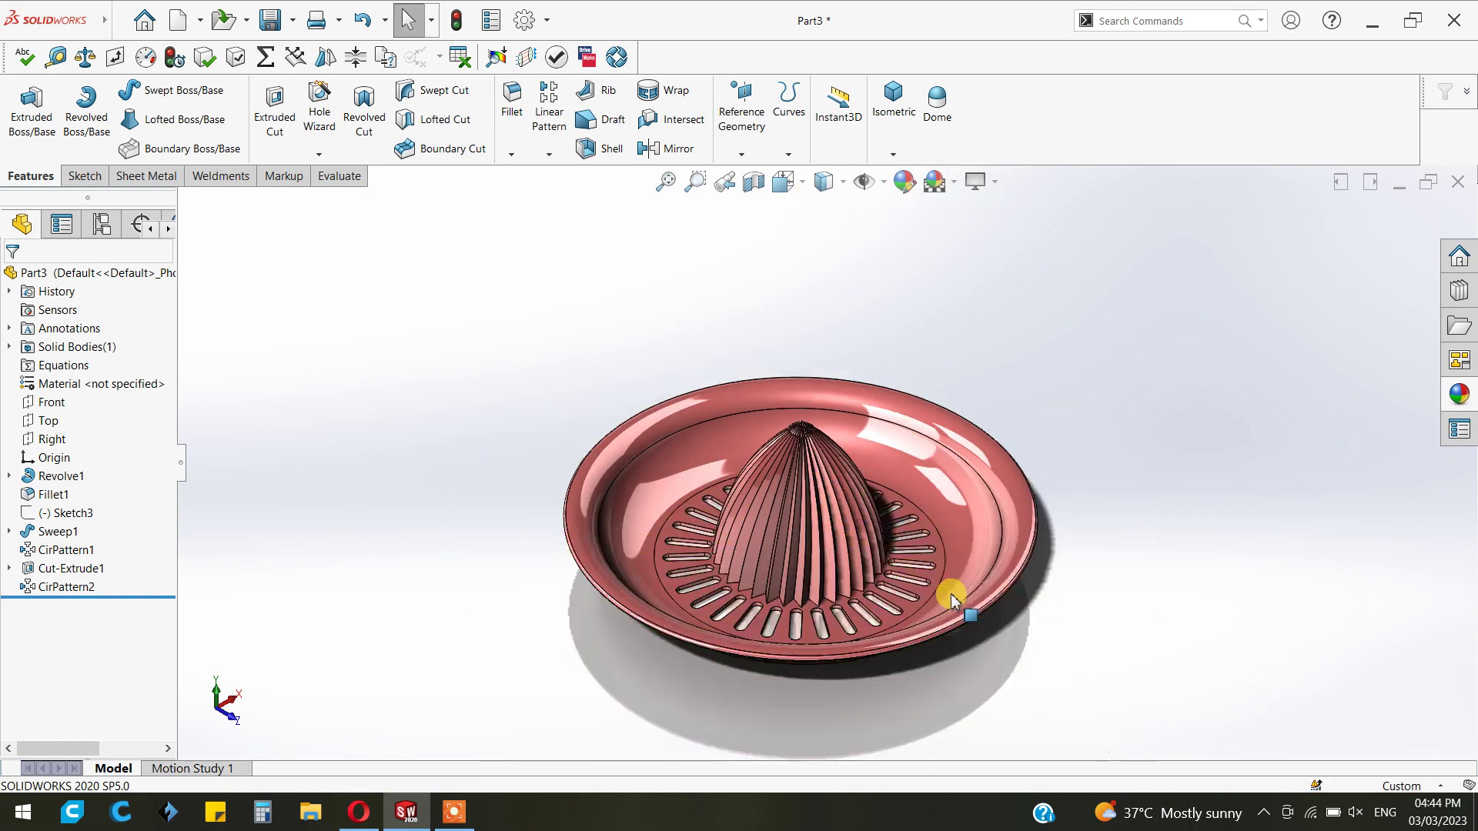
{"action": "scroll", "coordinate": [955, 594], "scroll_direction": "down", "scroll_amount": 2}
{"action": "left_click", "coordinate": [824, 183]}
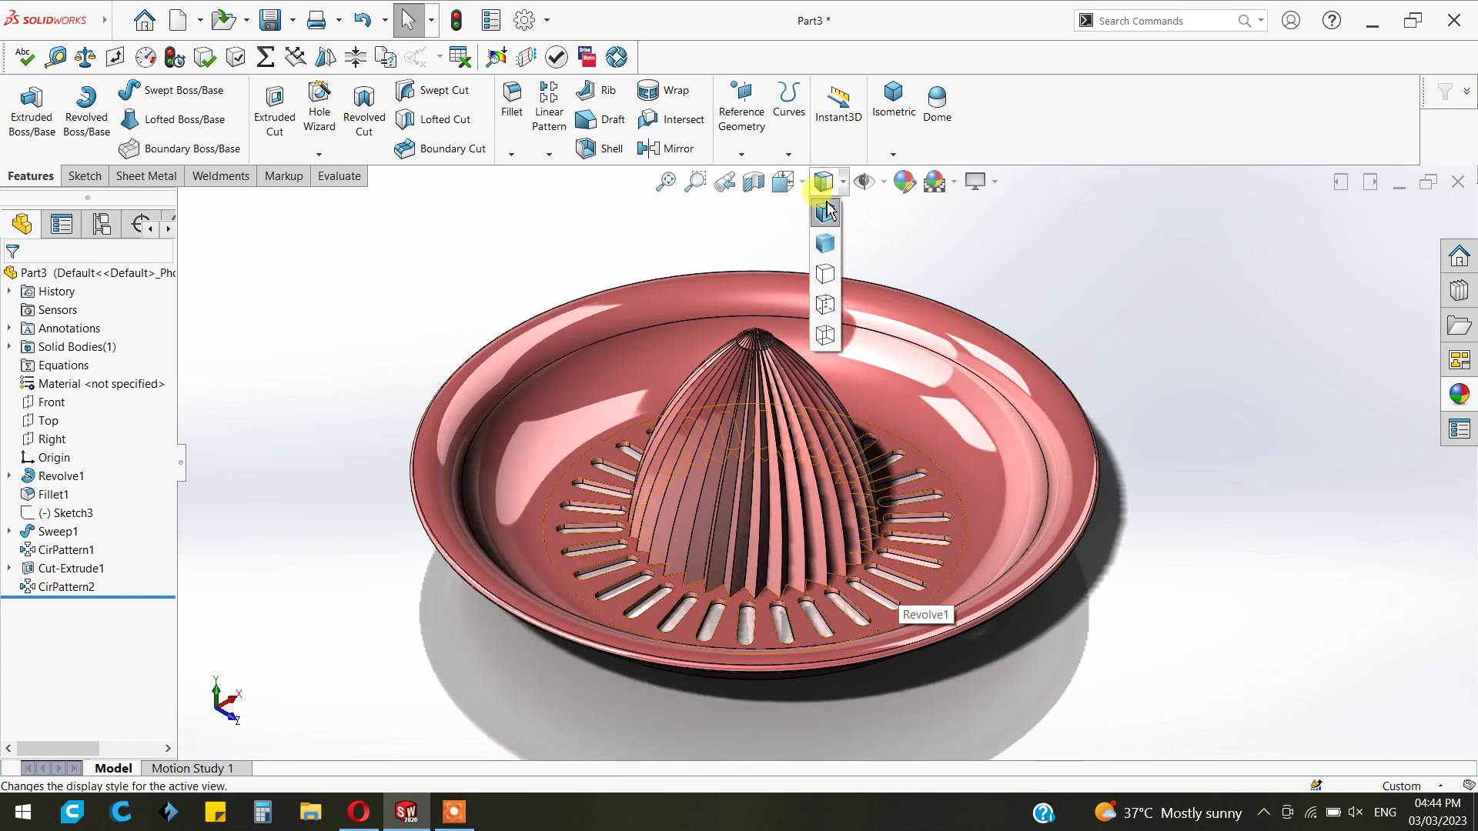
{"action": "left_click", "coordinate": [825, 243]}
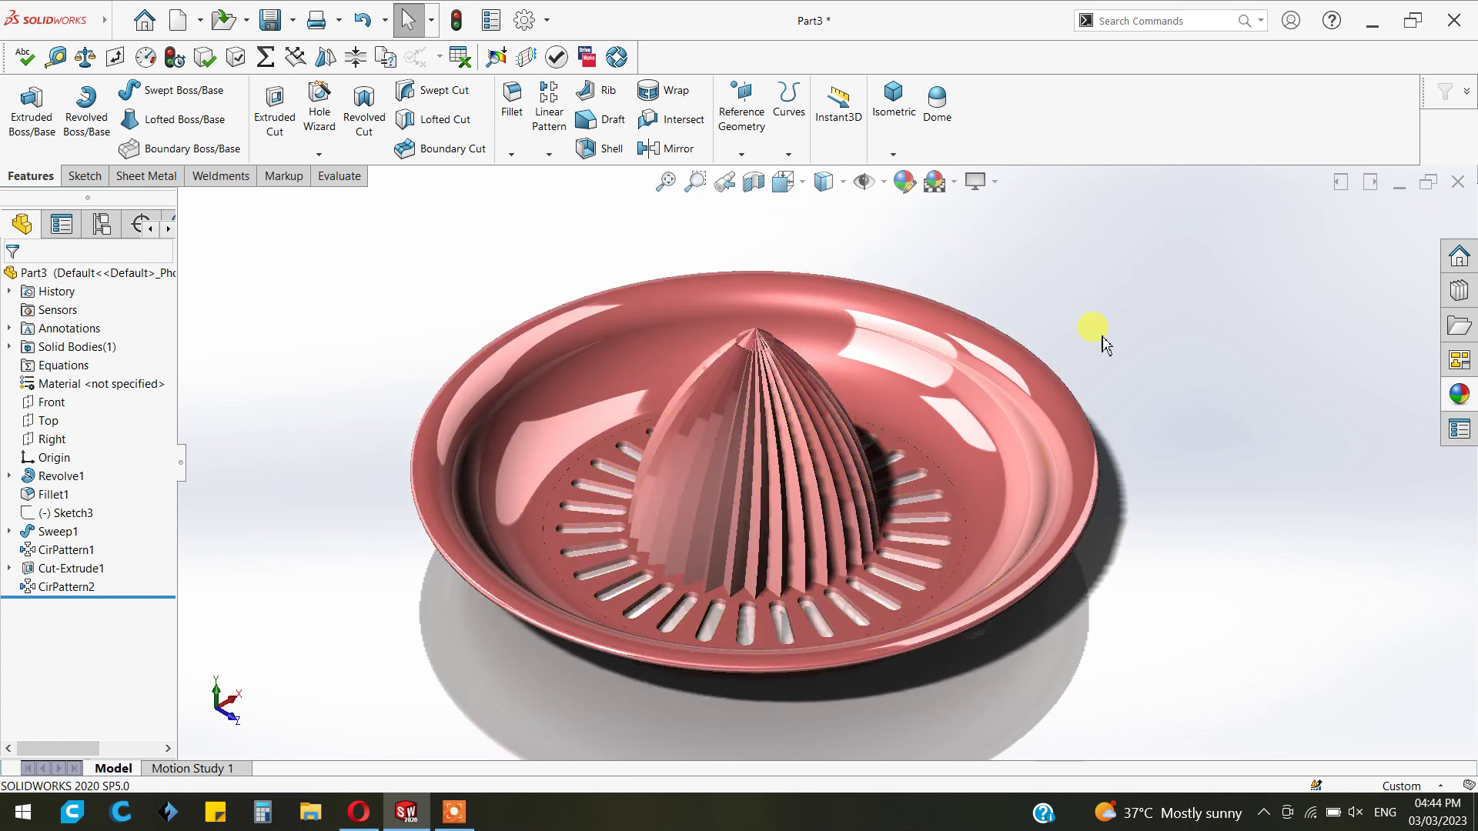